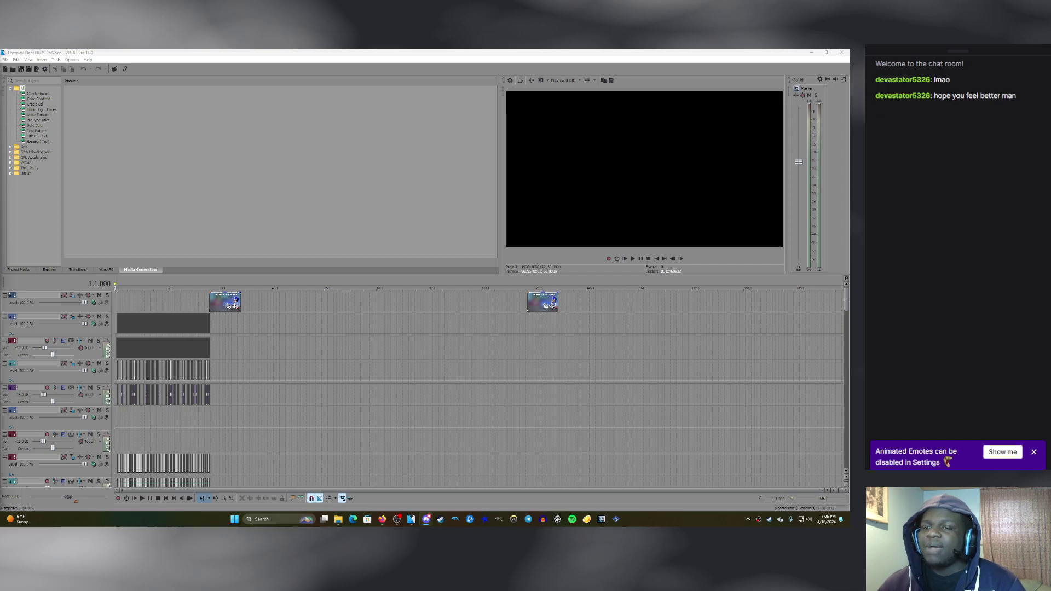
# Examine the project's video and audio tracks along the timeline, from the first track down to the music tracks.
pyautogui.scroll(5, 479, 388)
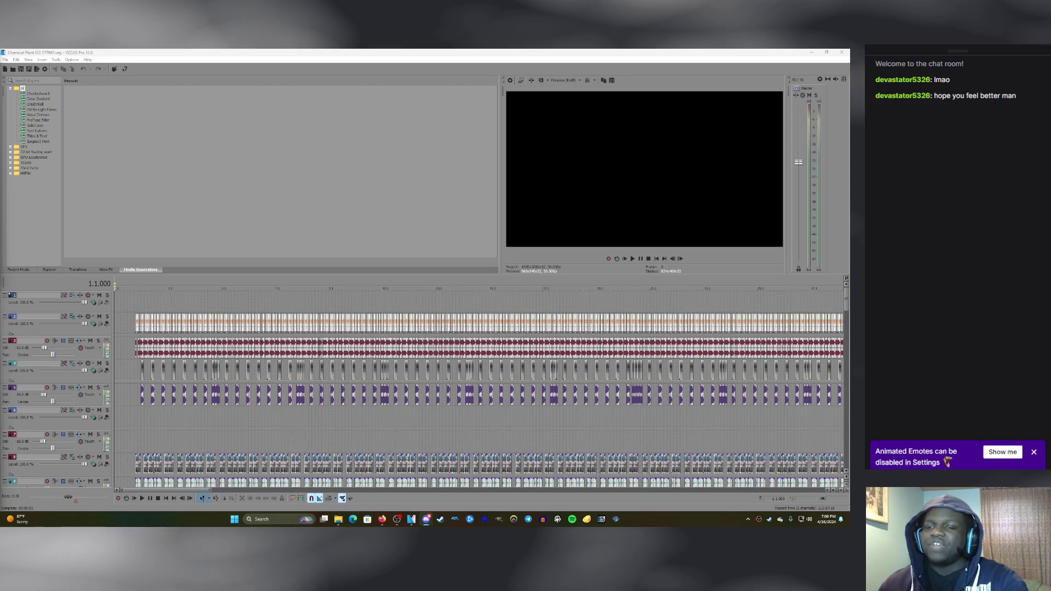
pyautogui.scroll(-8, 479, 389)
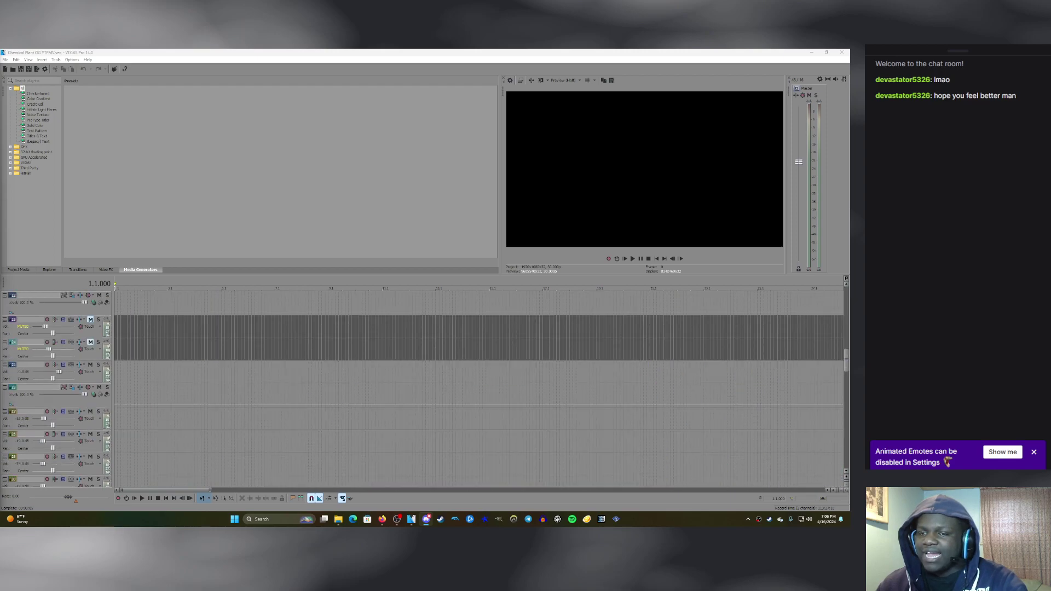
pyautogui.scroll(-3, 479, 389)
pyautogui.scroll(-1, 479, 389)
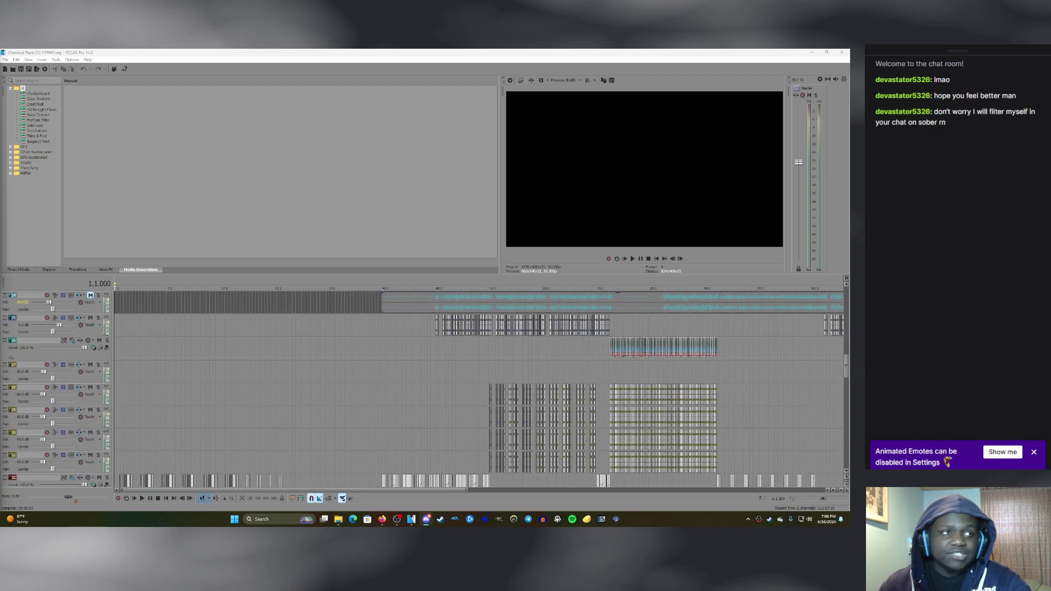
pyautogui.scroll(-8, 479, 388)
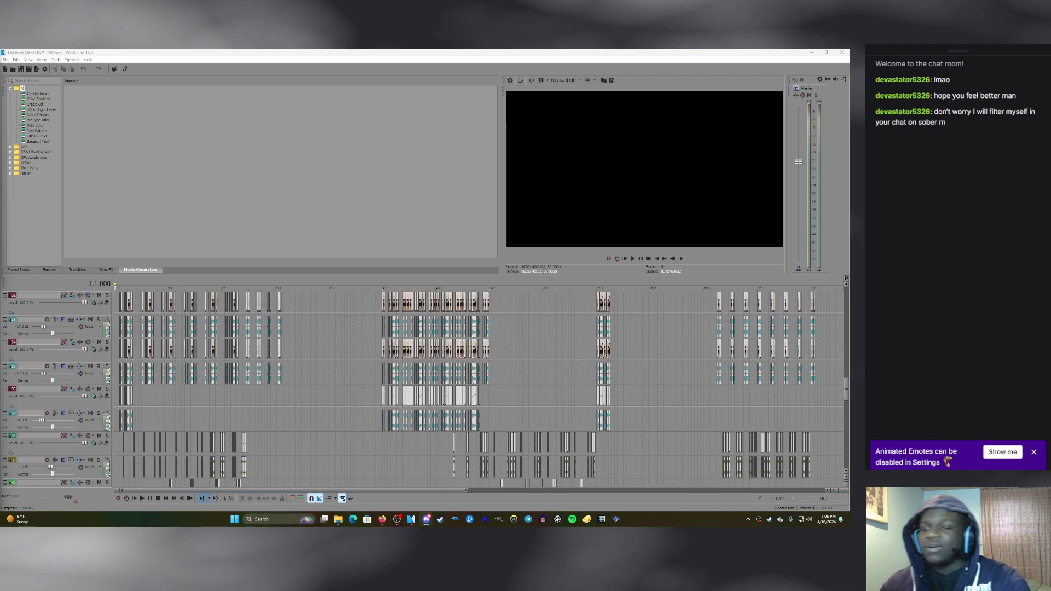
pyautogui.scroll(-9, 479, 388)
pyautogui.scroll(-13, 479, 389)
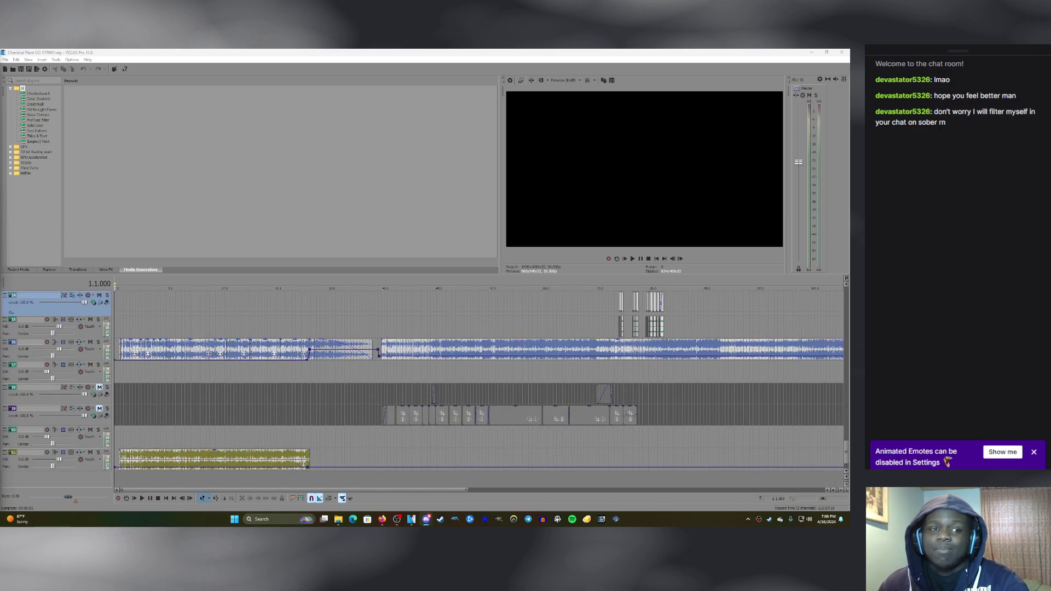
pyautogui.scroll(5, 479, 388)
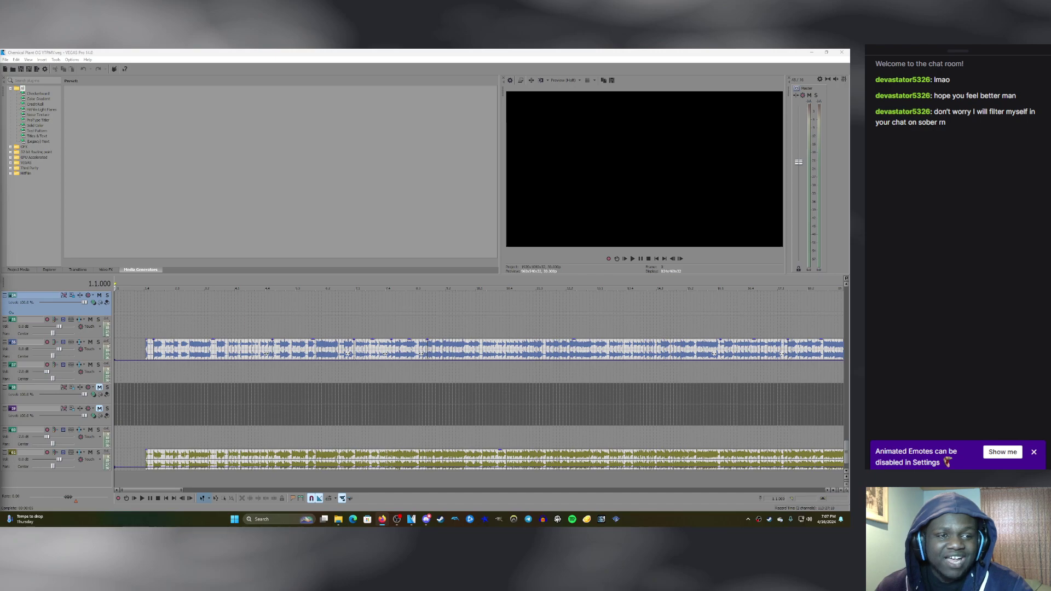
# Switch to Firefox and open the YouTube home page, showing more of its subscriptions list.
pyautogui.moveTo(453, 199); pyautogui.dragTo(462, 51)
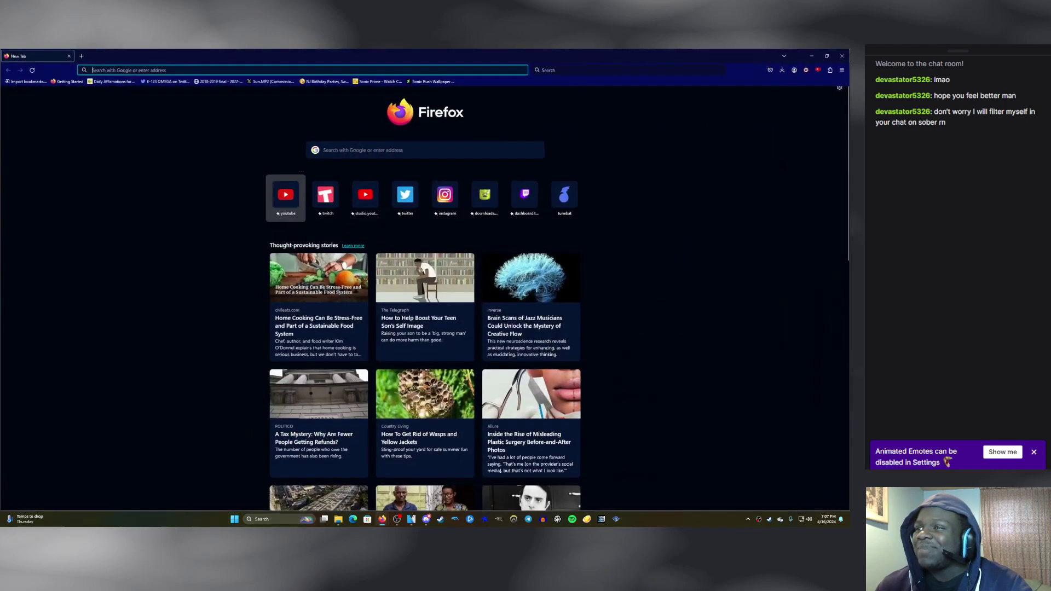
pyautogui.click(285, 196)
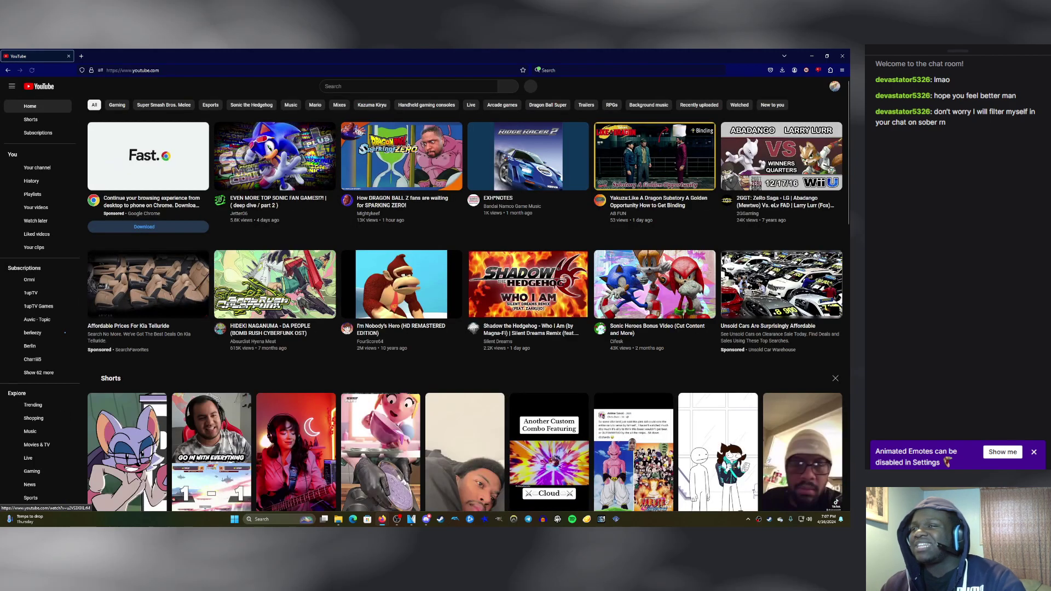
pyautogui.scroll(-3, 38, 293)
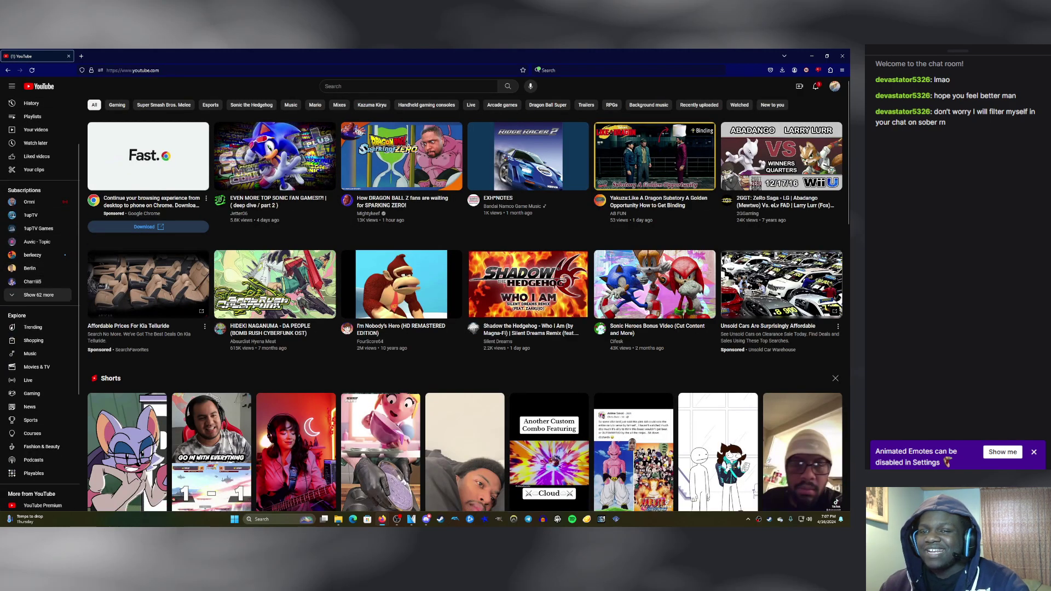
# Expand the subscriptions and open the JPL Streams channel's videos in a new tab.
pyautogui.click(38, 295)
pyautogui.rightClick(42, 440)
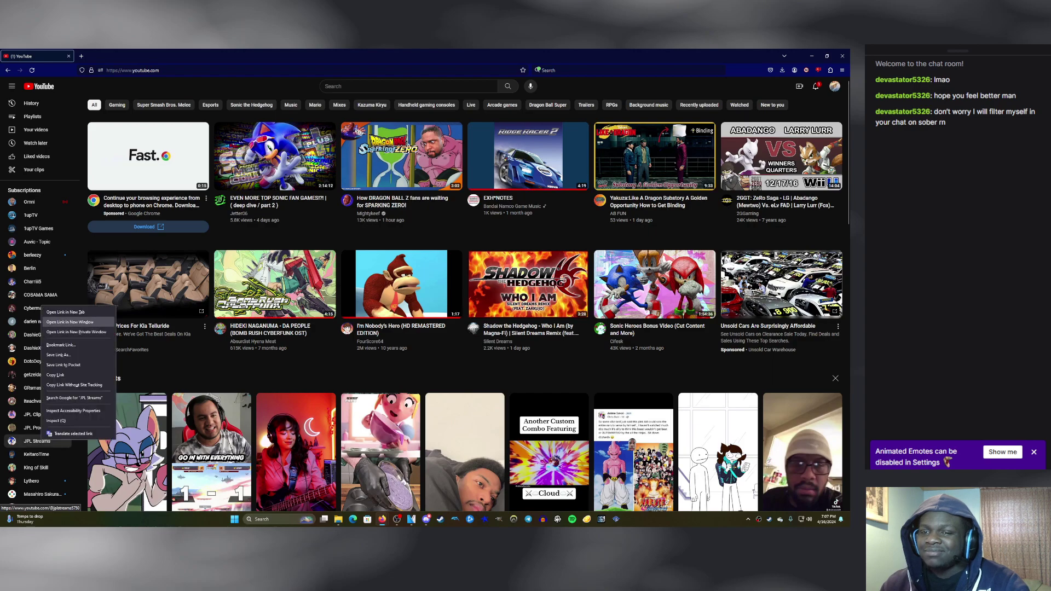
pyautogui.click(66, 312)
pyautogui.click(110, 56)
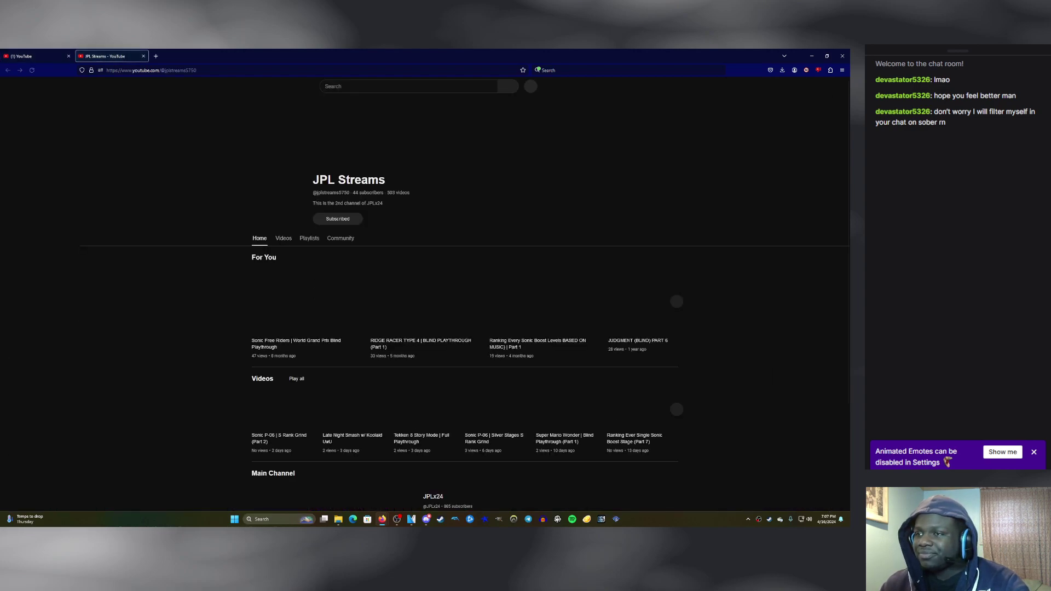
pyautogui.click(284, 238)
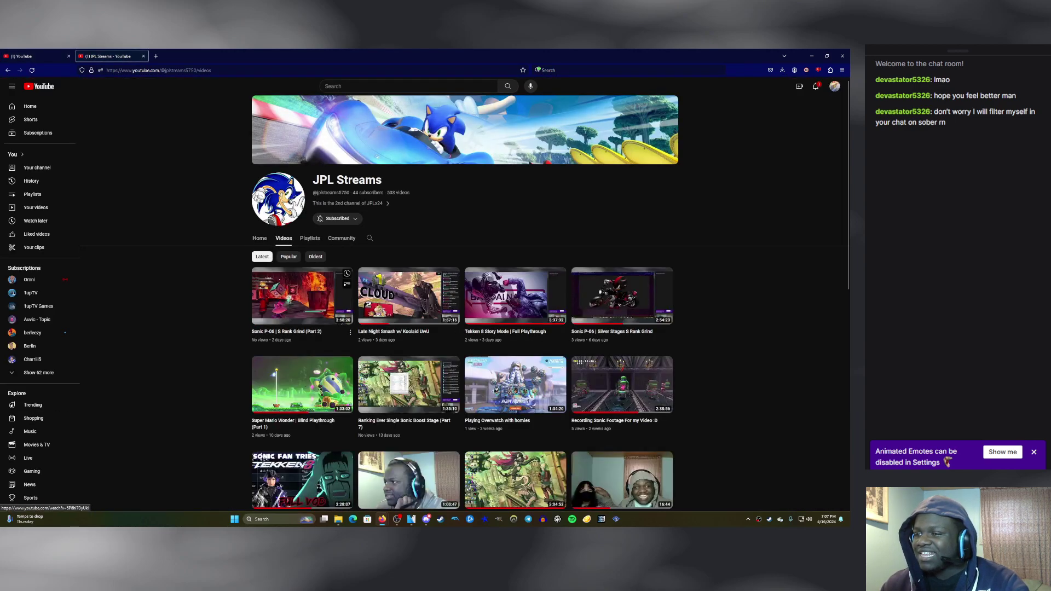
# Play the video "Sonic P-06 | S Rank Grind (Part 2)" from a few minutes past its start.
pyautogui.click(301, 296)
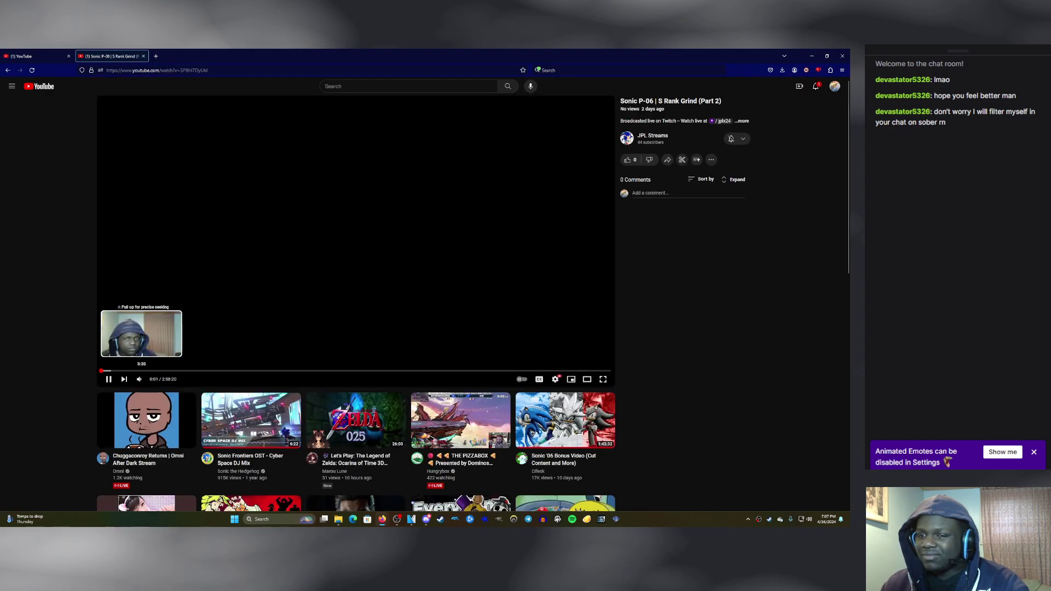
pyautogui.click(110, 371)
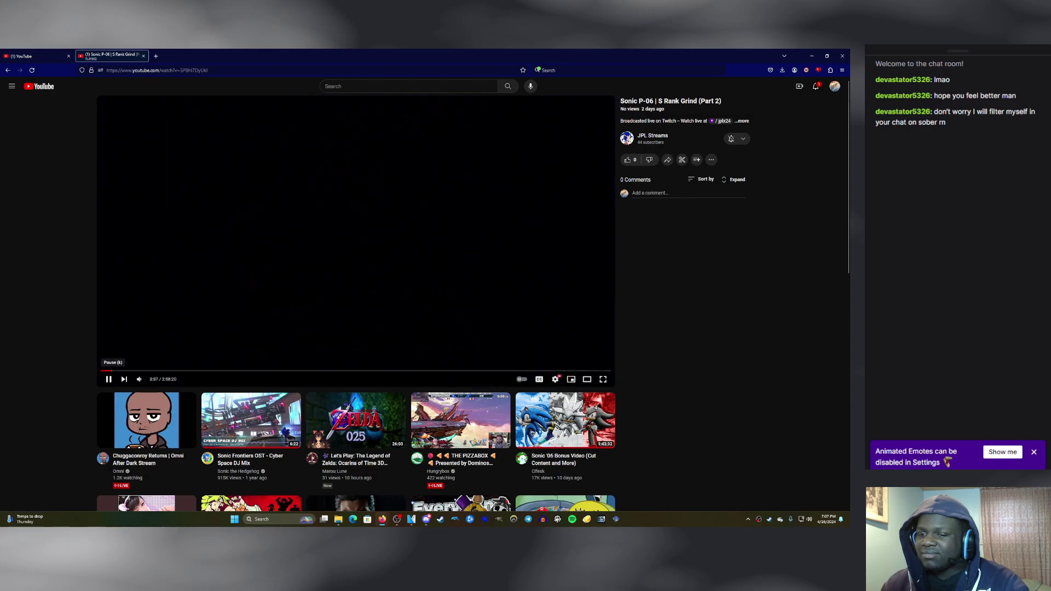
pyautogui.click(108, 379)
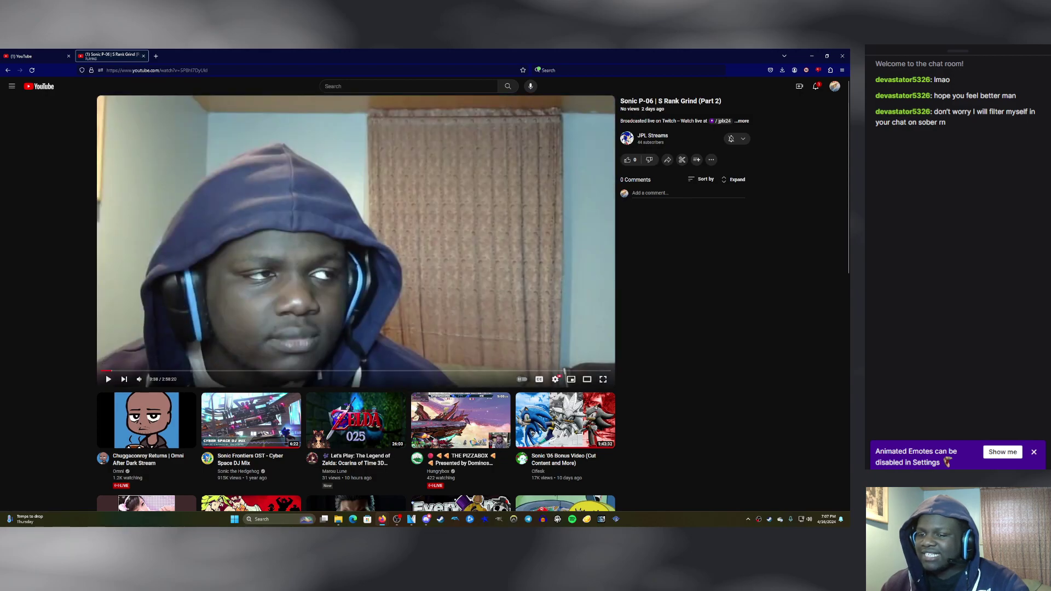
pyautogui.press('k')
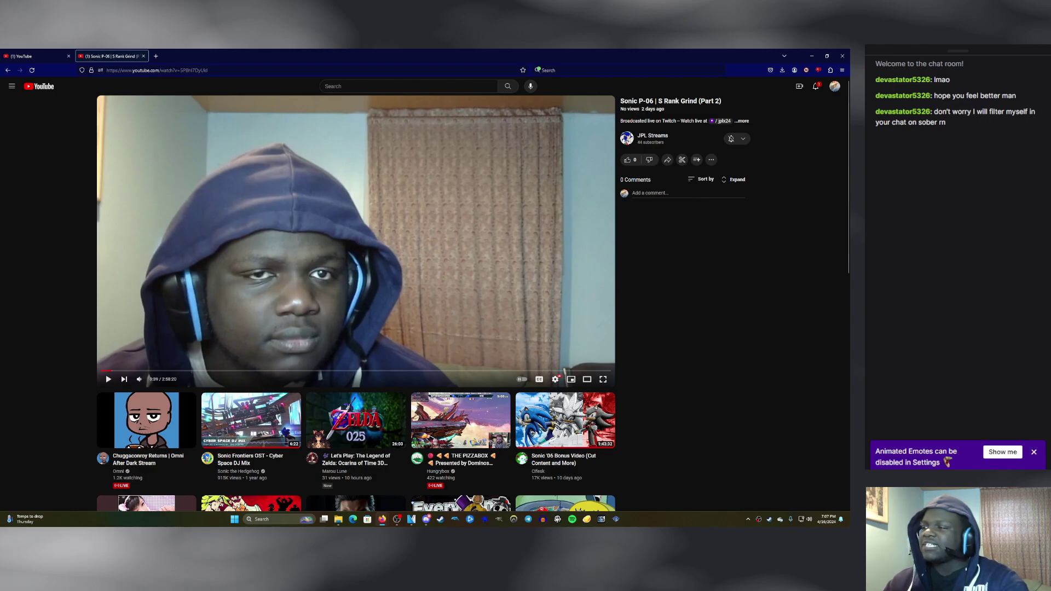
pyautogui.press('k')
# Watch more of the stream recording, viewing a paused frame in full screen, and leave the video paused.
pyautogui.click(815, 86)
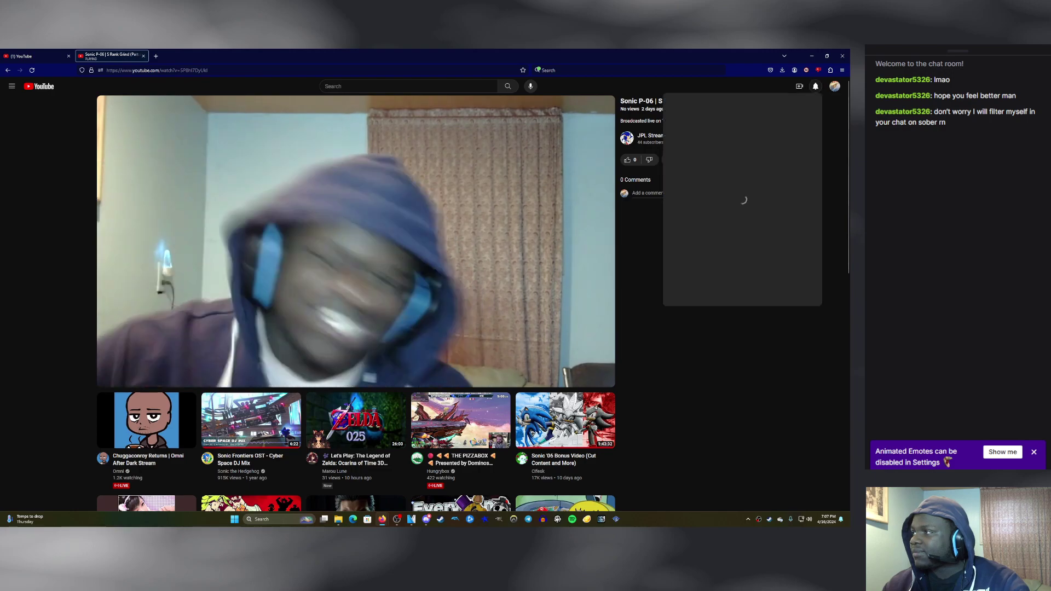
pyautogui.click(815, 86)
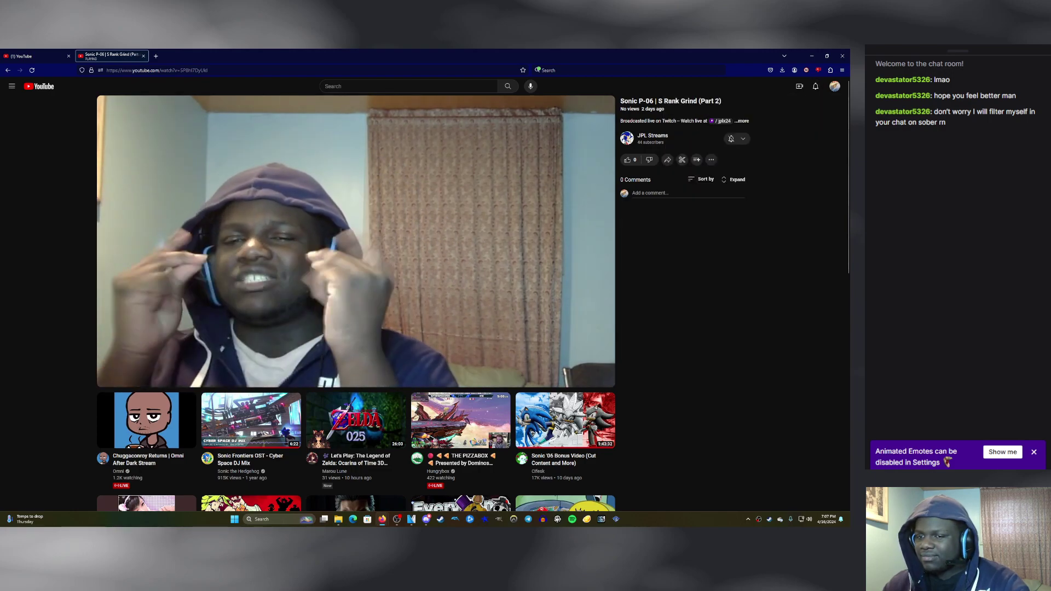
pyautogui.click(107, 379)
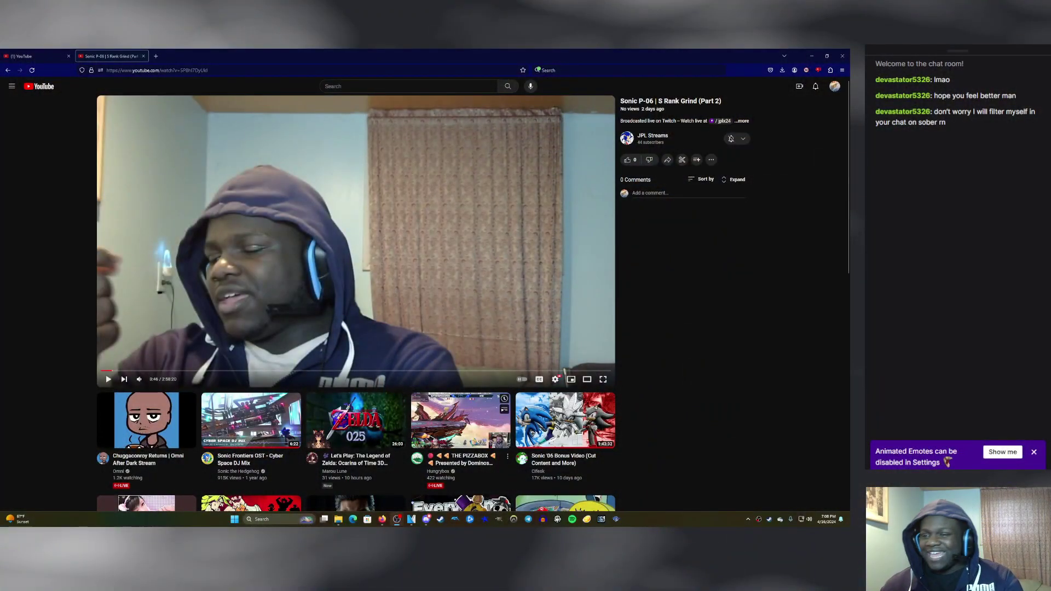
pyautogui.click(603, 379)
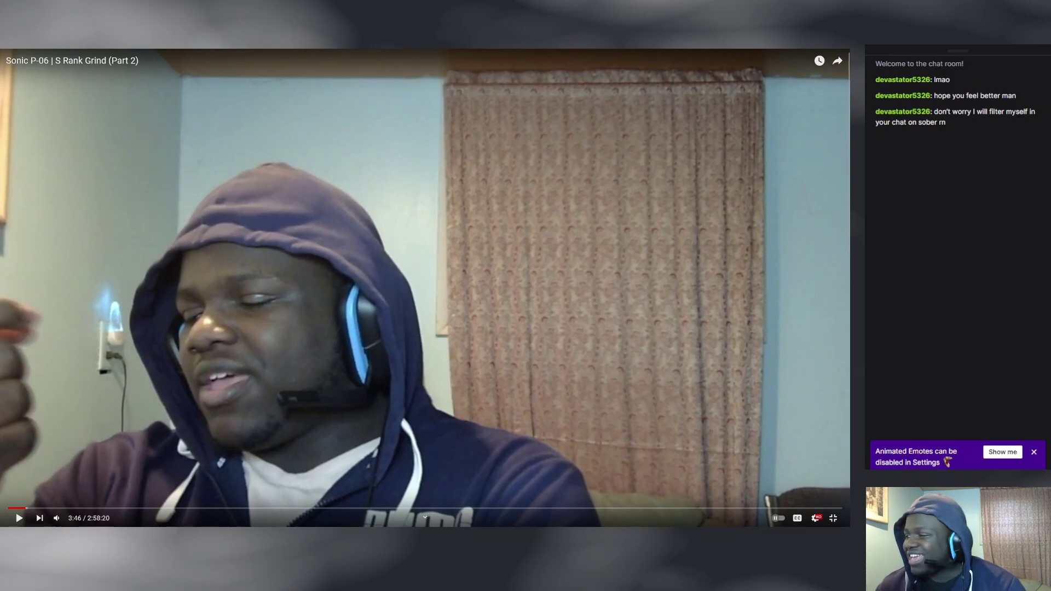
pyautogui.press('Escape')
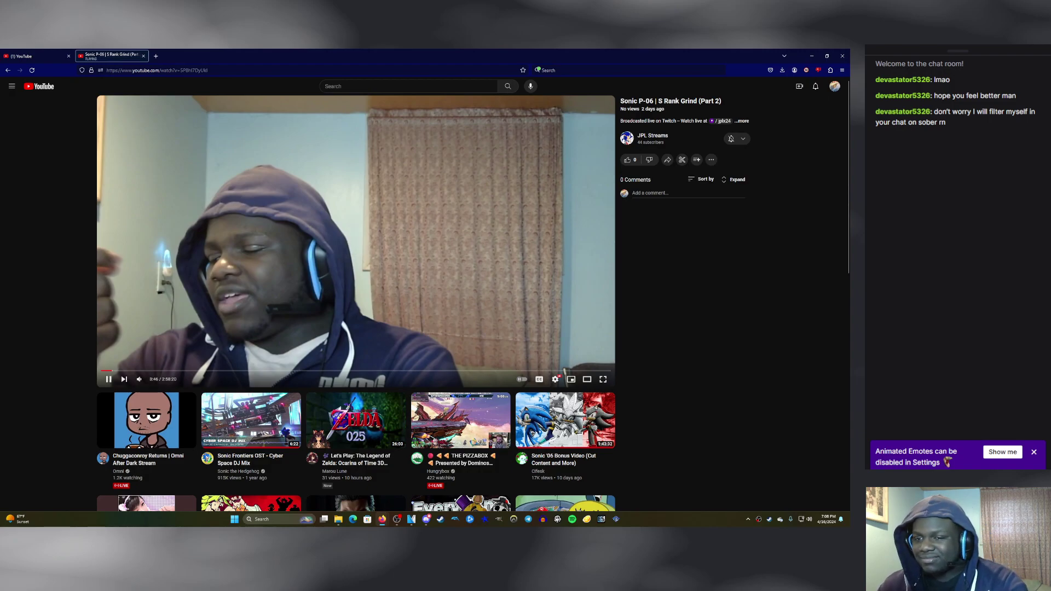
pyautogui.moveTo(157, 379)
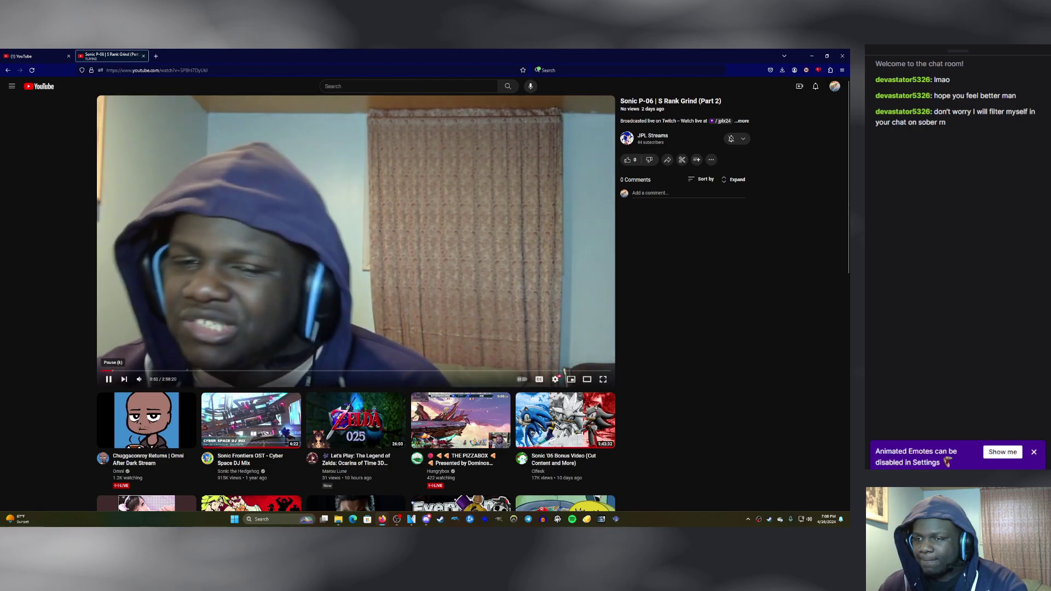
pyautogui.press('space')
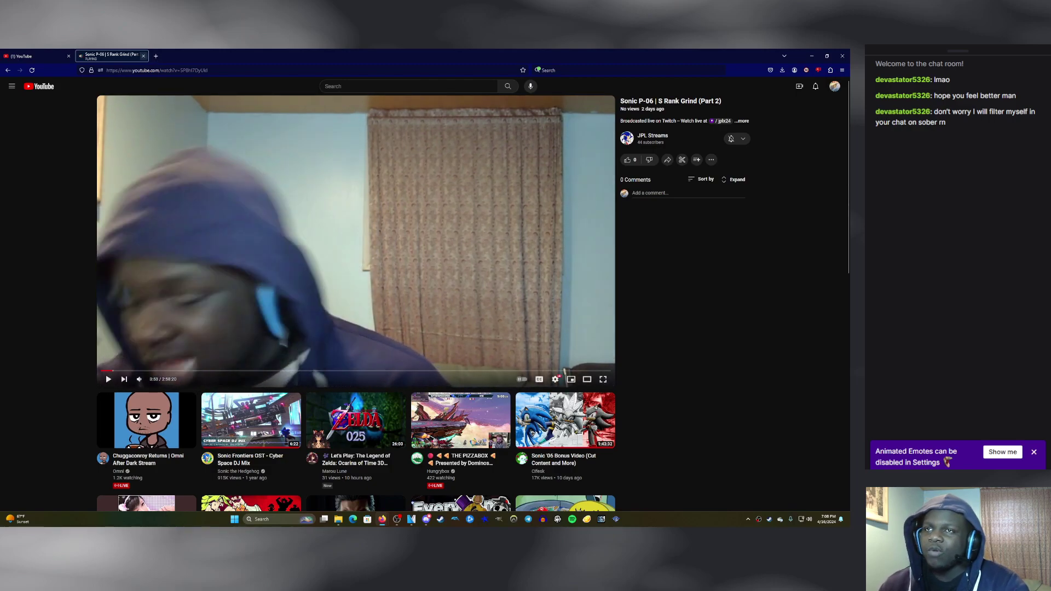
# Close the video tab, check the YouTube notifications, and return to the VEGAS Pro project.
pyautogui.click(144, 56)
pyautogui.click(815, 86)
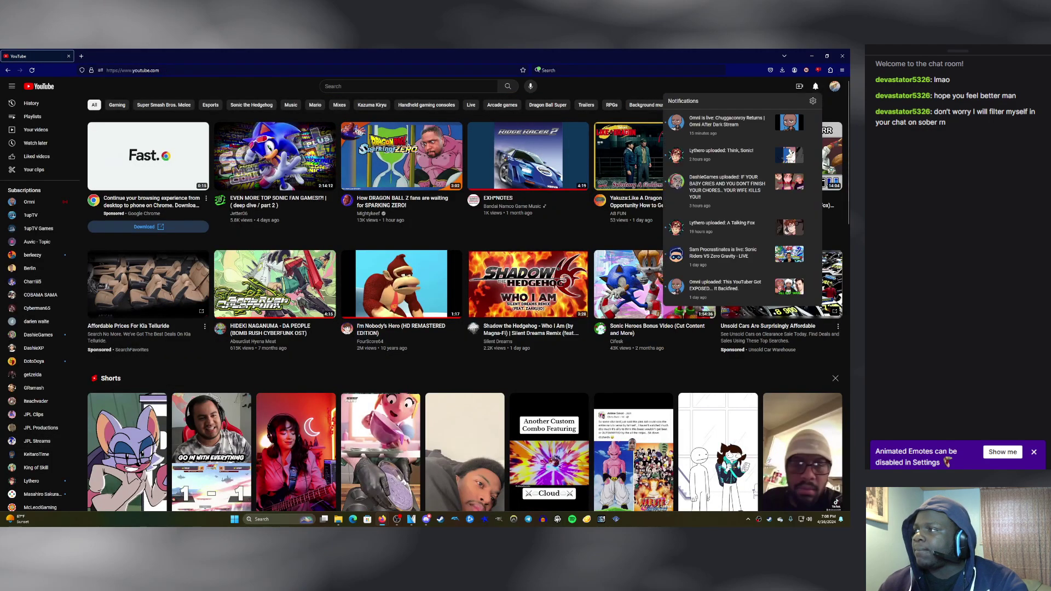
pyautogui.click(815, 85)
pyautogui.click(812, 56)
pyautogui.click(784, 85)
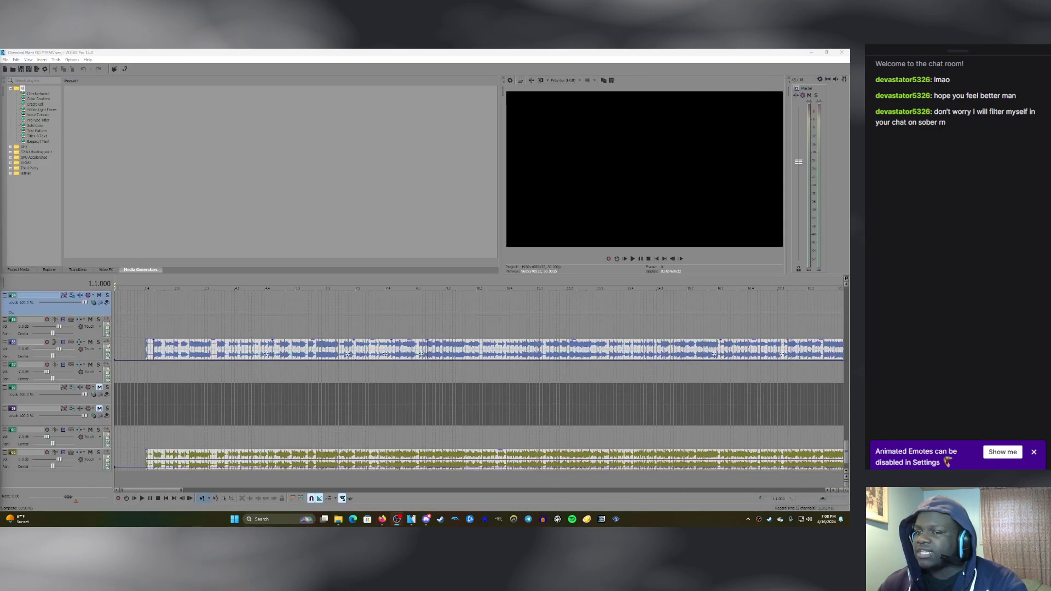
# Place the timeline cursor at 40.3.053, just before the second section of the blue audio track.
pyautogui.click(145, 327)
pyautogui.scroll(-3, 145, 327)
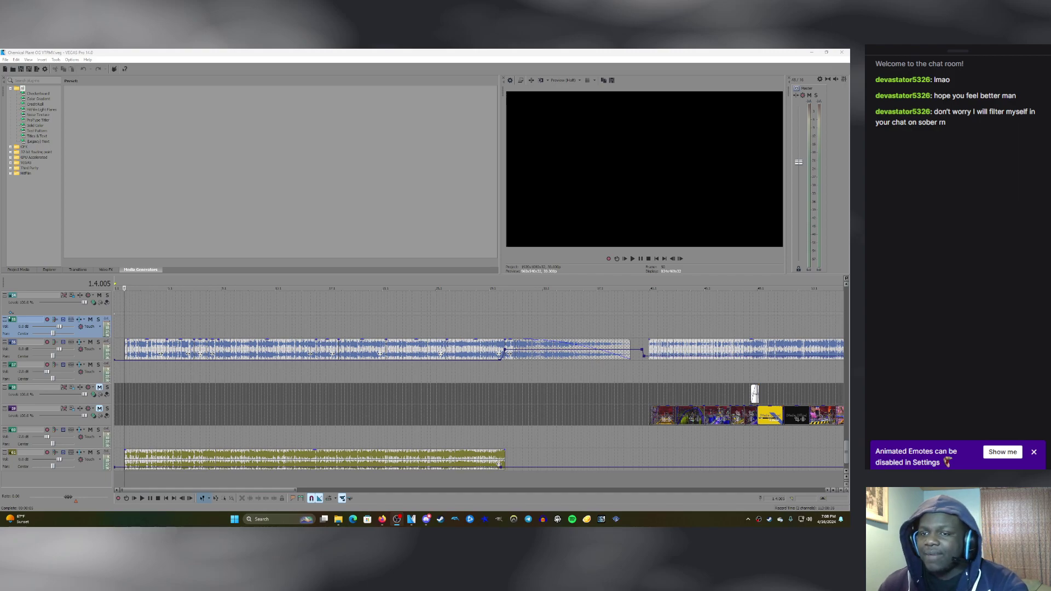
pyautogui.click(124, 326)
pyautogui.scroll(-3, 479, 384)
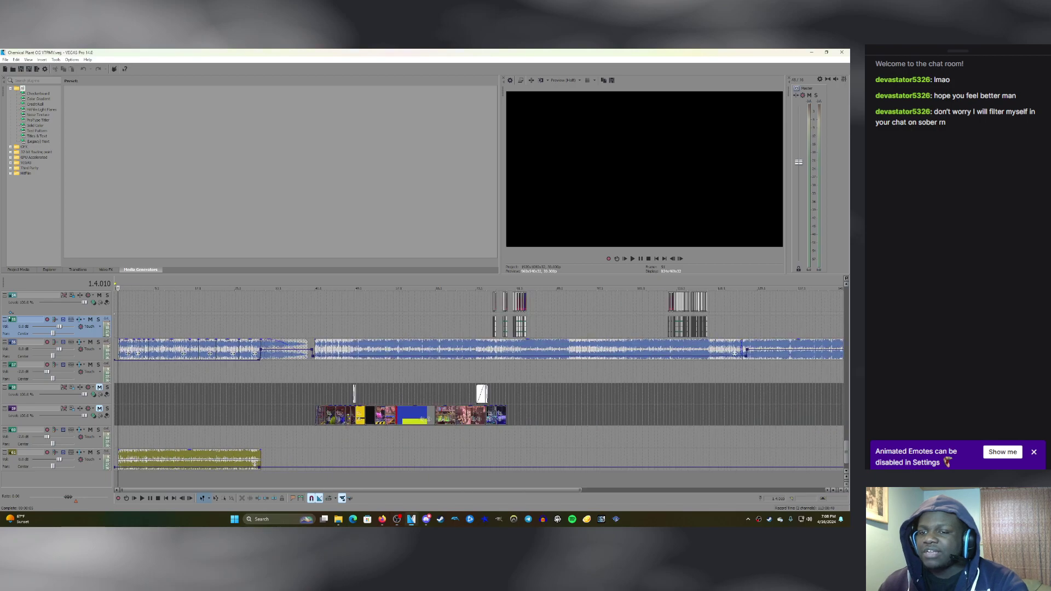
pyautogui.click(314, 327)
pyautogui.scroll(6, 313, 326)
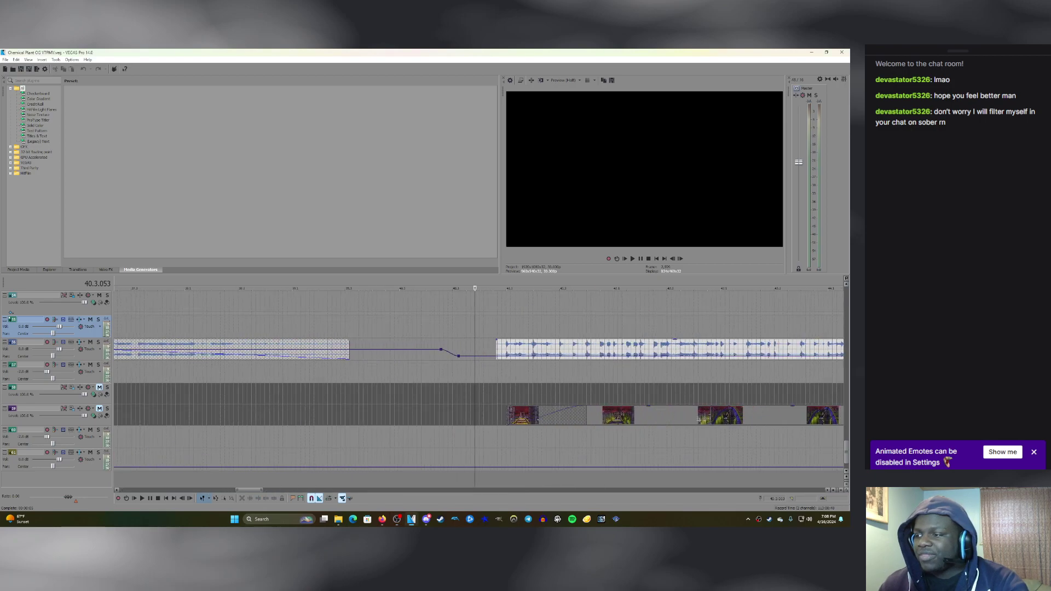
pyautogui.scroll(-2, 314, 326)
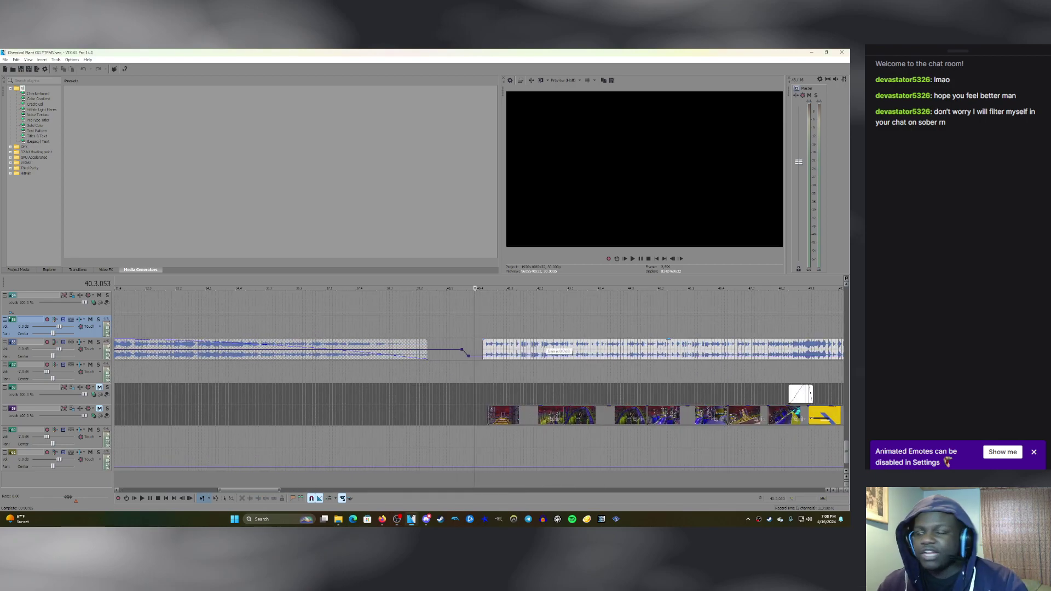
# Solo the blue audio track and play the project from the cursor.
pyautogui.click(98, 342)
pyautogui.press('space')
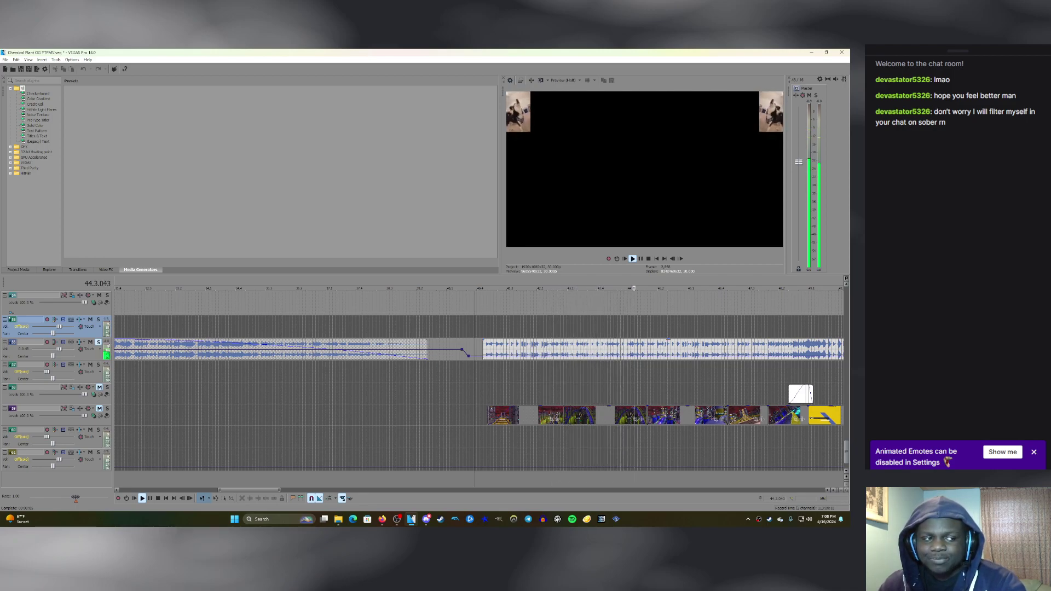
pyautogui.scroll(-3, 478, 383)
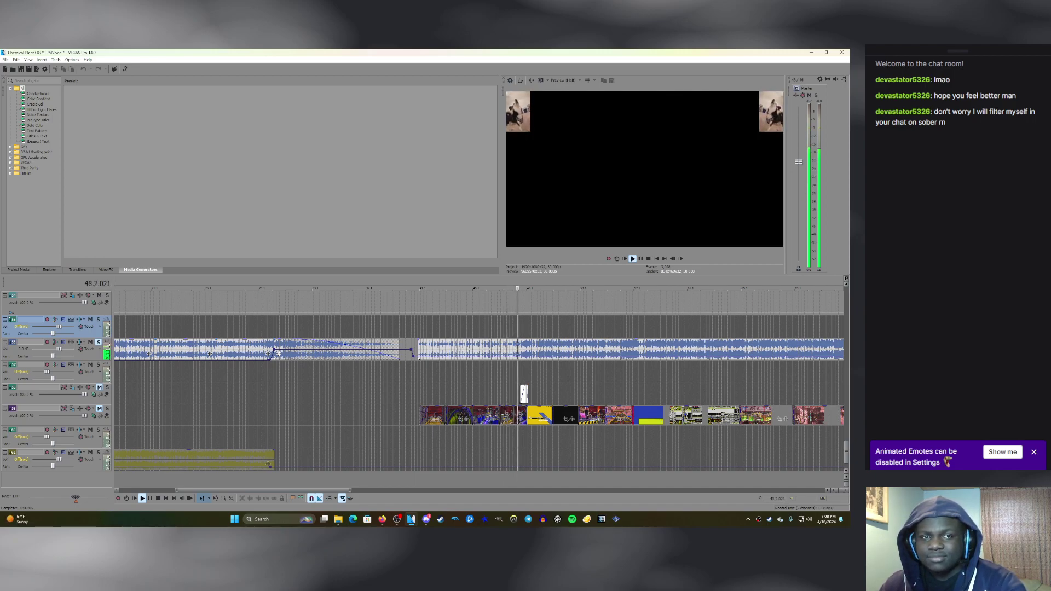
# Undo the blue audio track's solo and keep playing the section with the other unmuted tracks.
pyautogui.hotkey('ctrl', 'z')
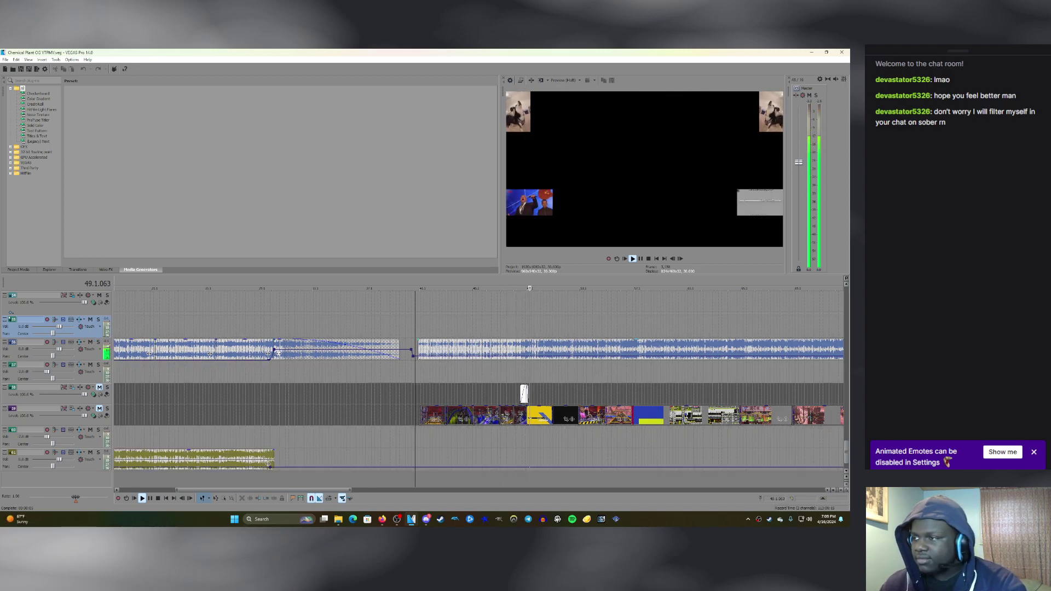
pyautogui.scroll(-2, 551, 347)
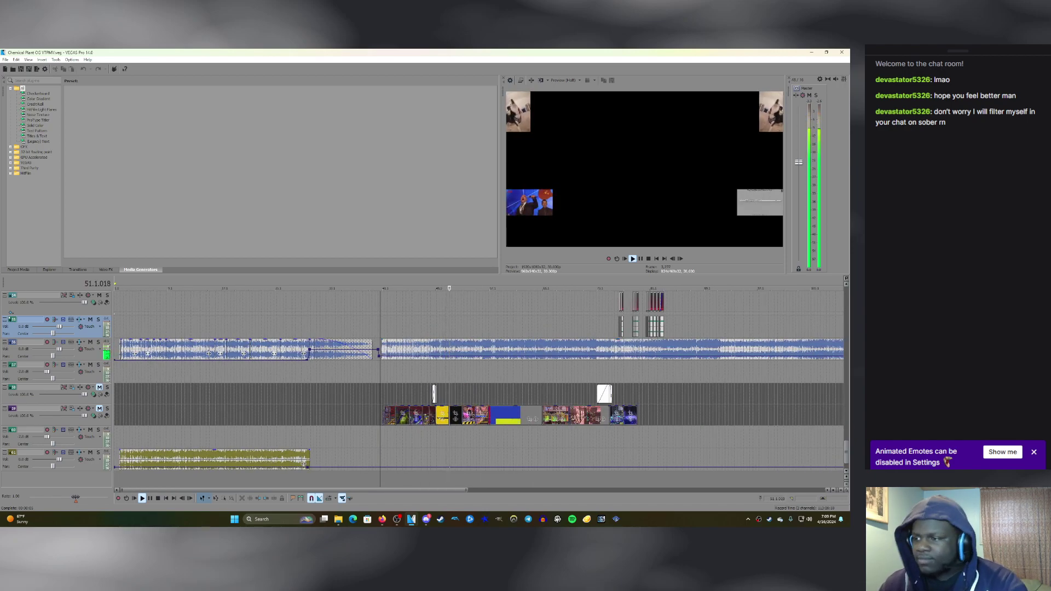
pyautogui.press('Up')
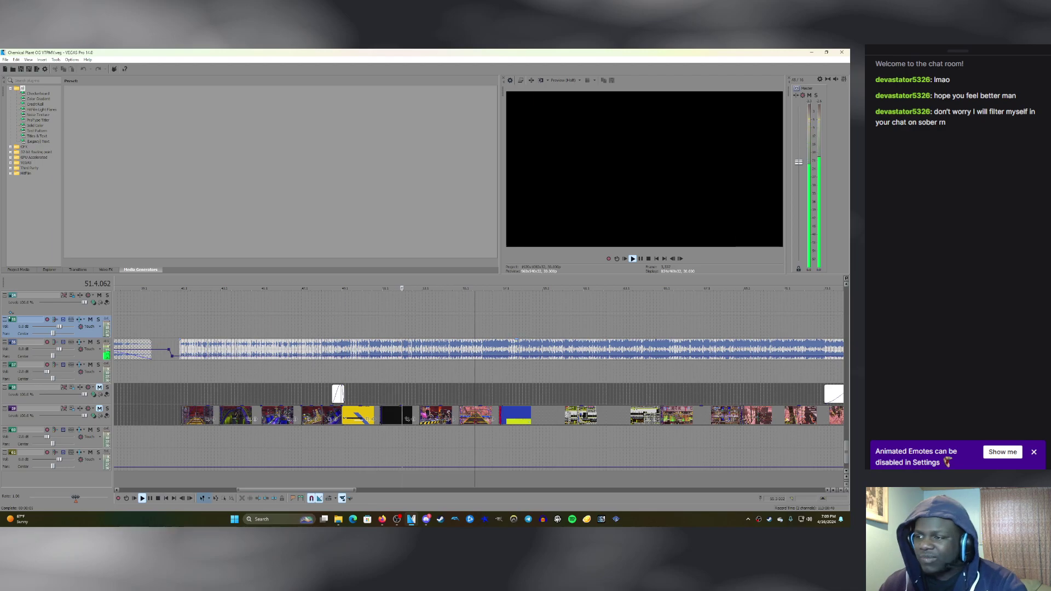
pyautogui.press('Down')
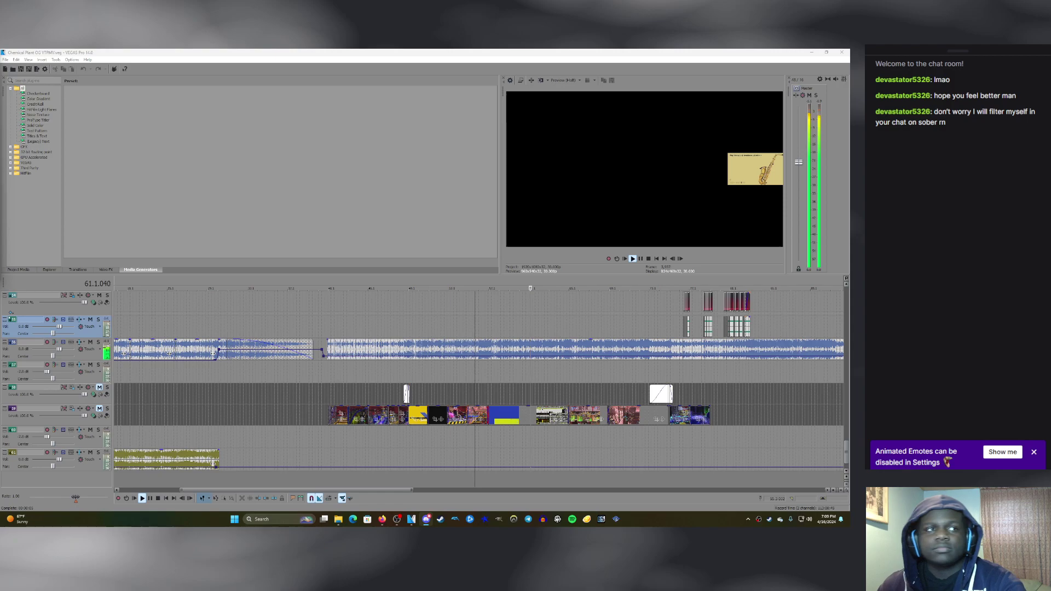
# Examine the saxophone clips and their paired audio events across the upper tracks while the section plays.
pyautogui.scroll(-1, 478, 382)
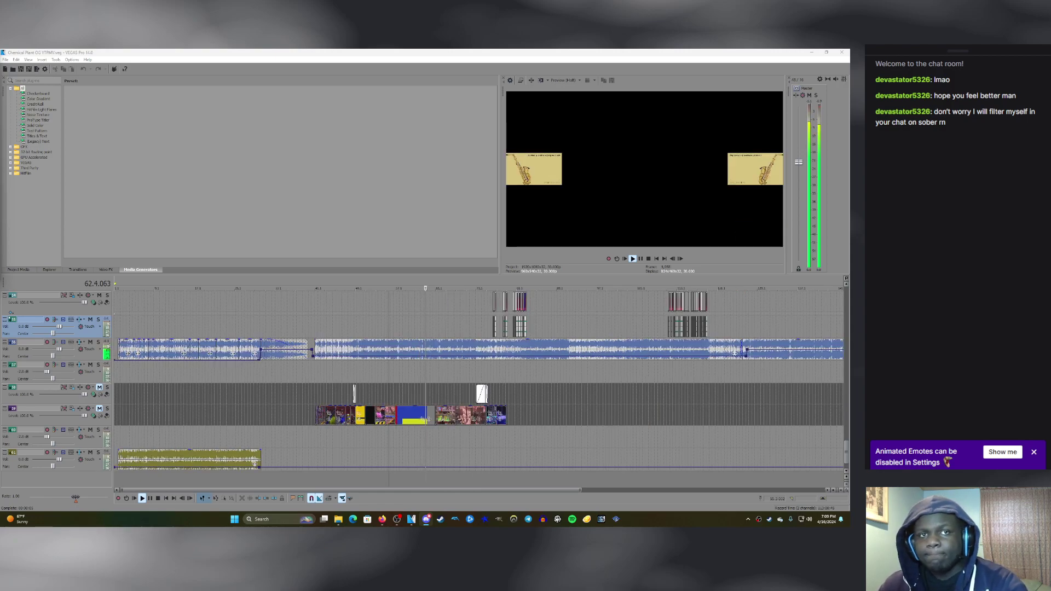
pyautogui.scroll(5, 479, 383)
pyautogui.scroll(8, 479, 383)
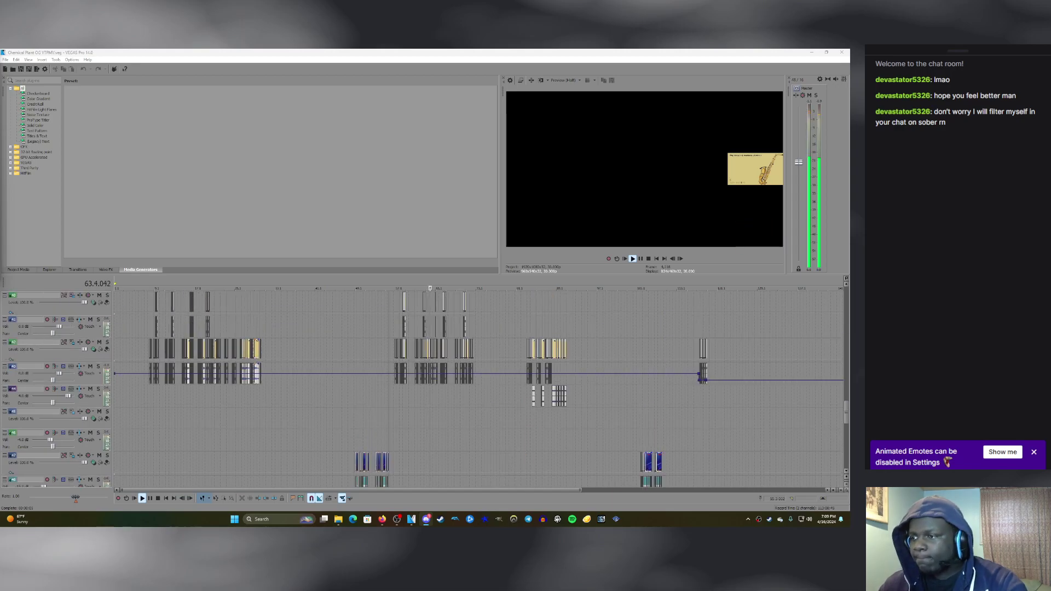
pyautogui.click(437, 327)
pyautogui.scroll(5, 436, 327)
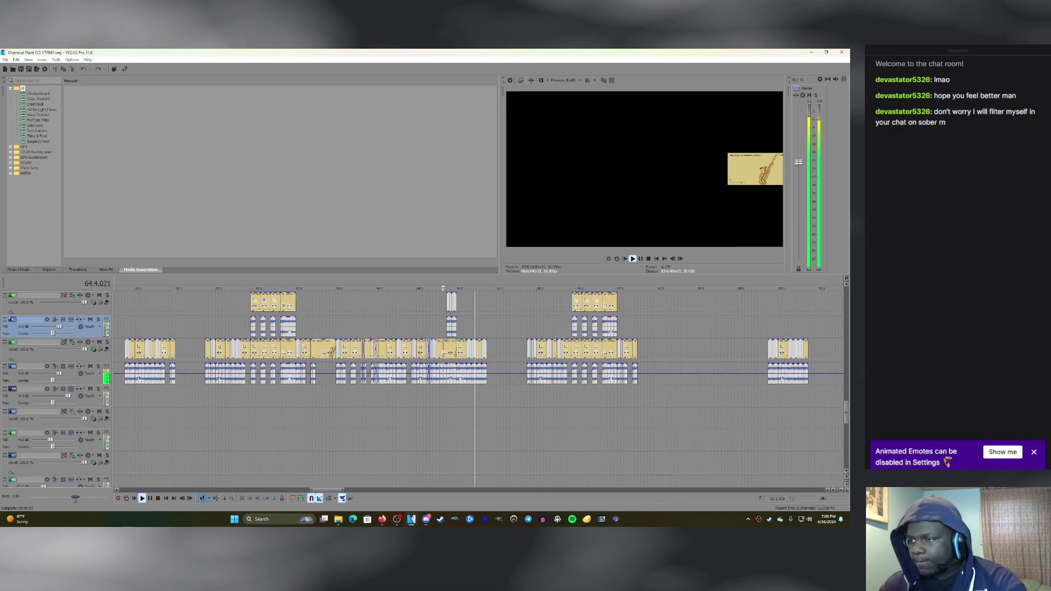
pyautogui.scroll(-2, 436, 327)
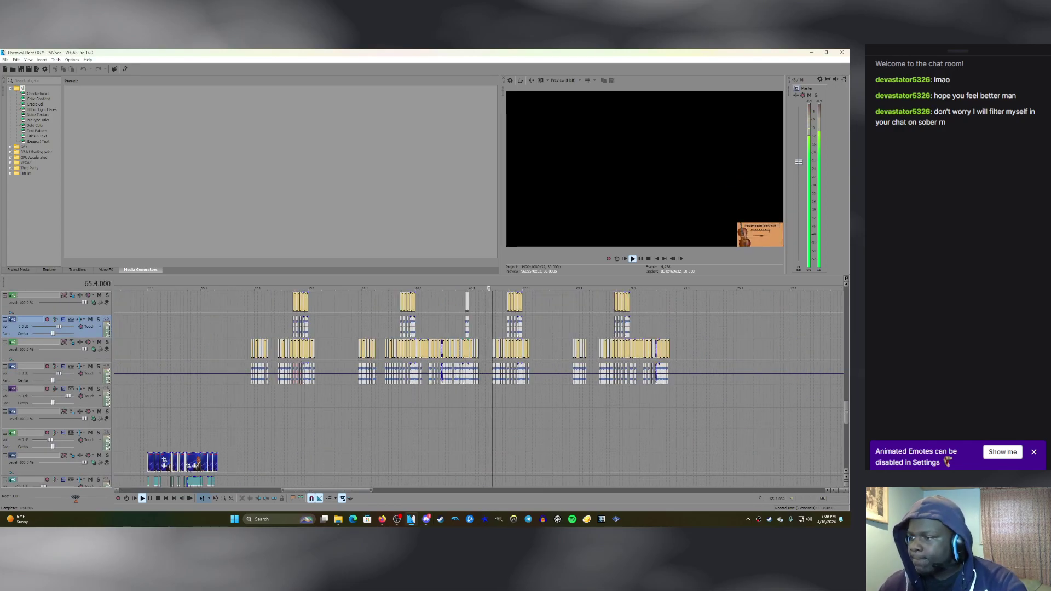
pyautogui.scroll(3, 480, 383)
pyautogui.press('Down')
pyautogui.press('Down')
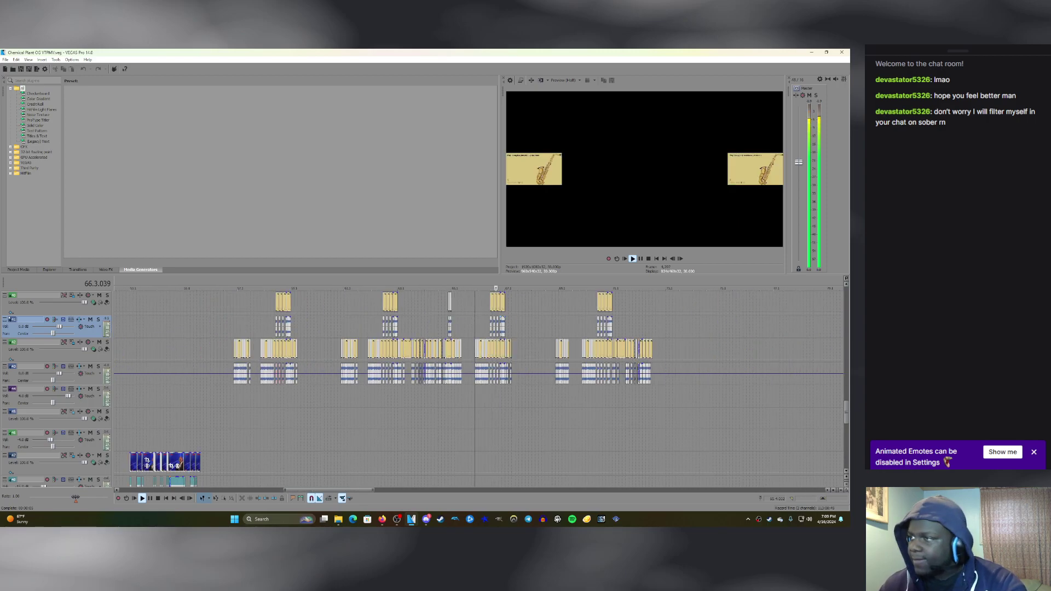
pyautogui.click(555, 327)
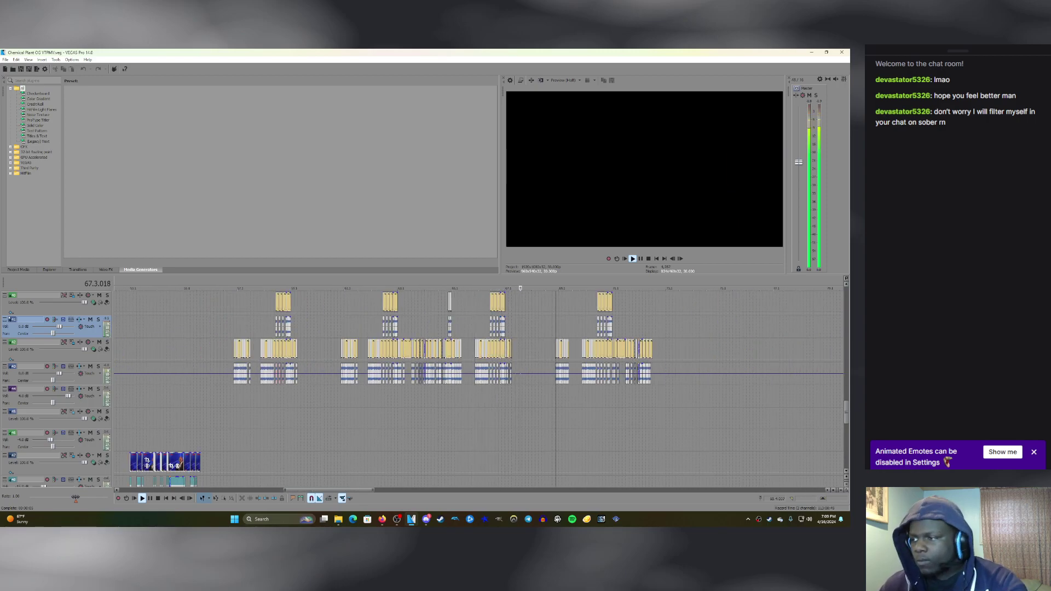
pyautogui.scroll(4, 556, 327)
pyautogui.scroll(-3, 555, 327)
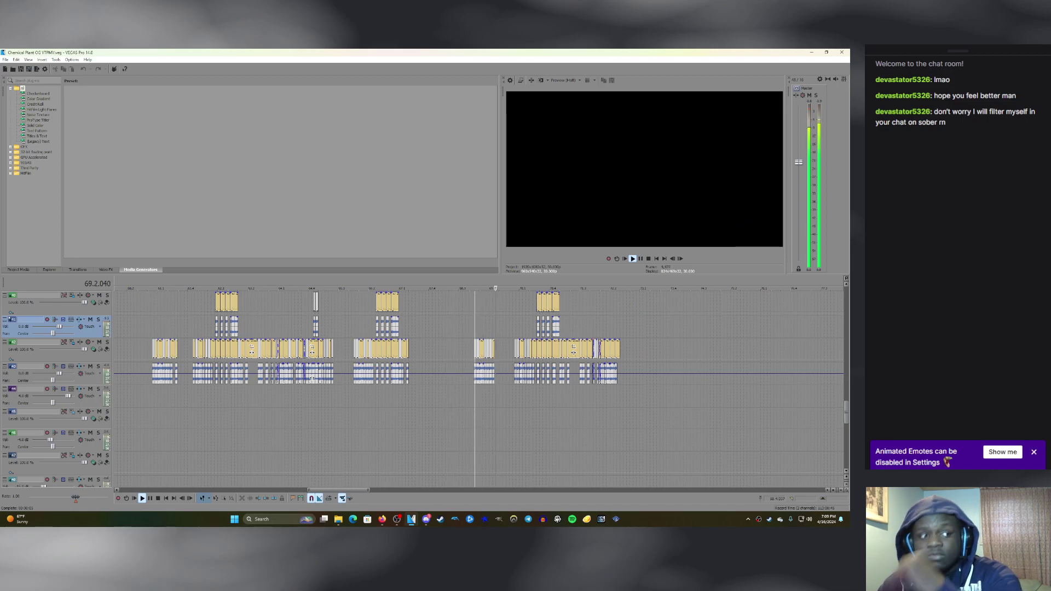
pyautogui.scroll(-3, 475, 388)
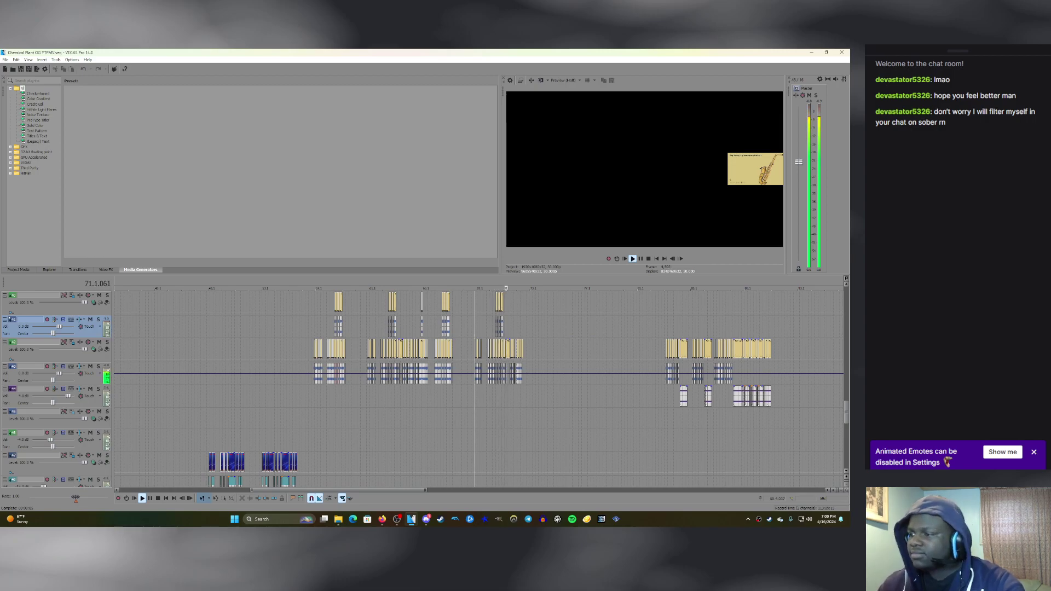
pyautogui.press('Up')
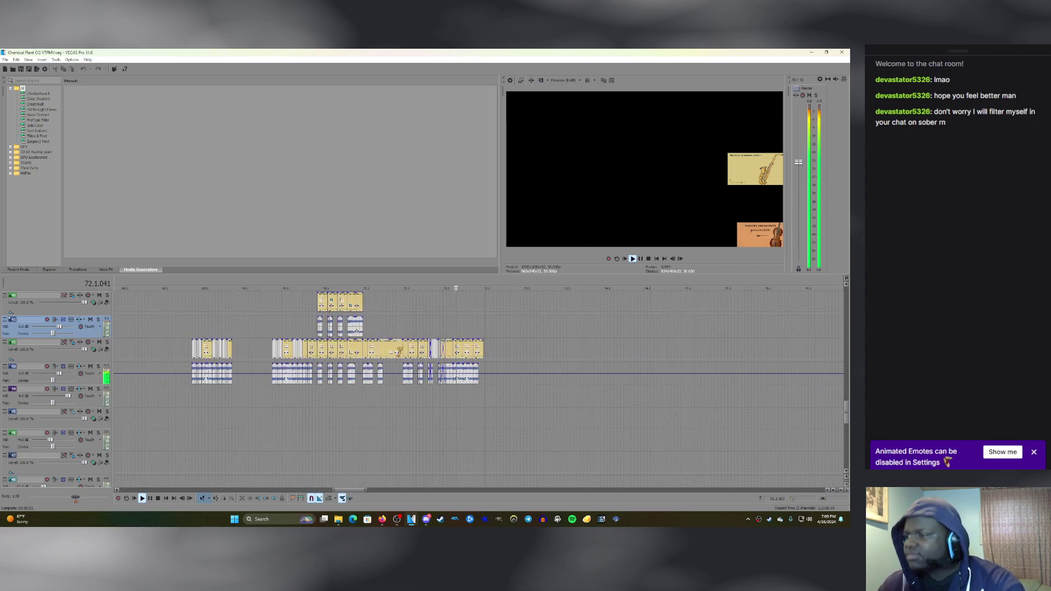
# Place the timeline cursor at 75.1.037, at the start of the next group of video clips, and locate the blue audio track below.
pyautogui.scroll(-8, 479, 383)
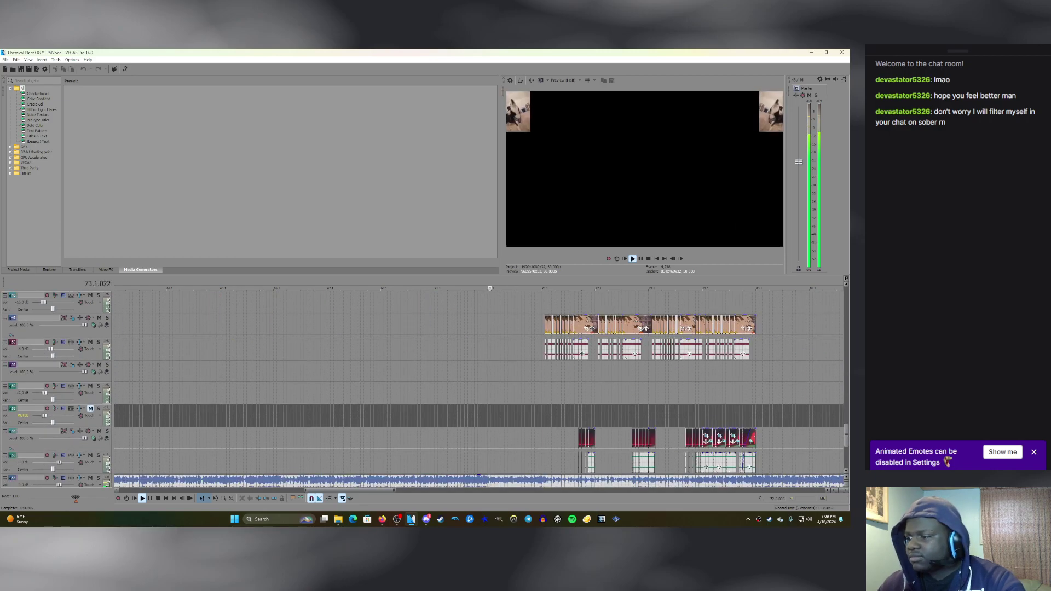
pyautogui.scroll(5, 479, 388)
pyautogui.click(545, 326)
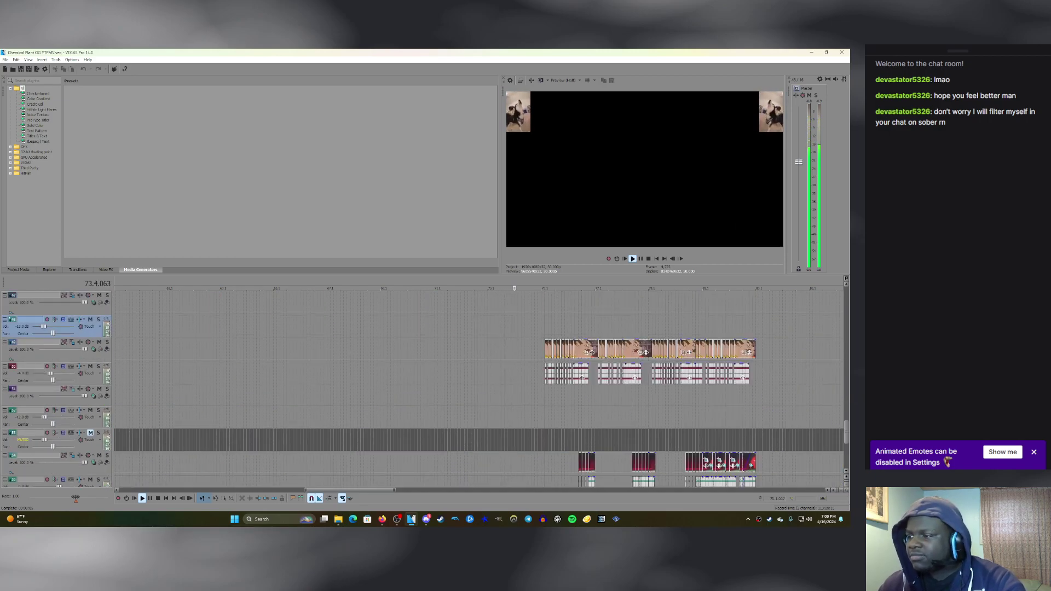
pyautogui.scroll(2, 545, 326)
pyautogui.scroll(-4, 10, 319)
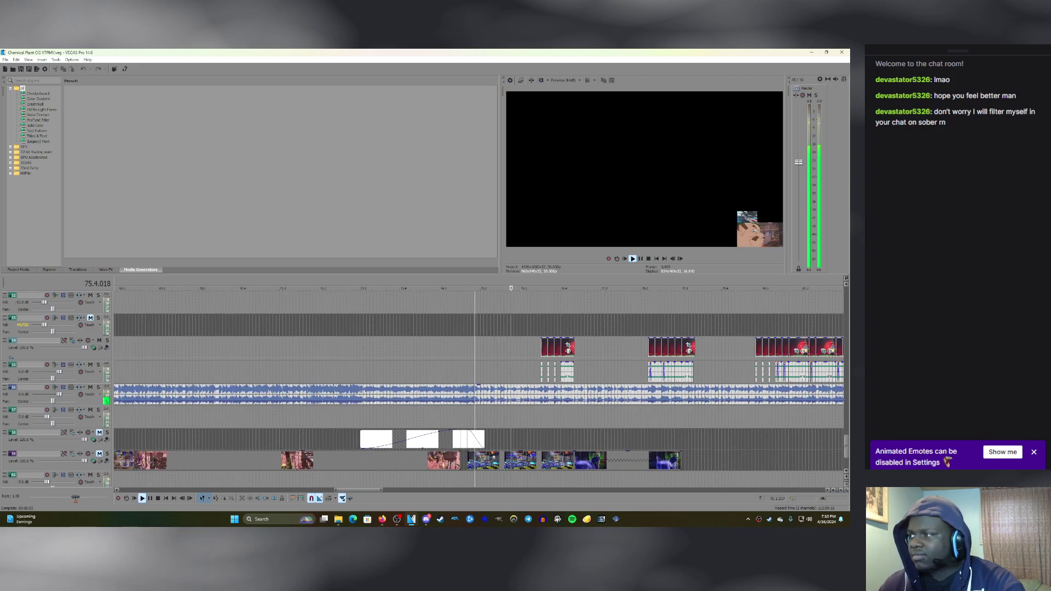
# Mute the video track directly above the yellow audio tracks.
pyautogui.scroll(20, 10, 320)
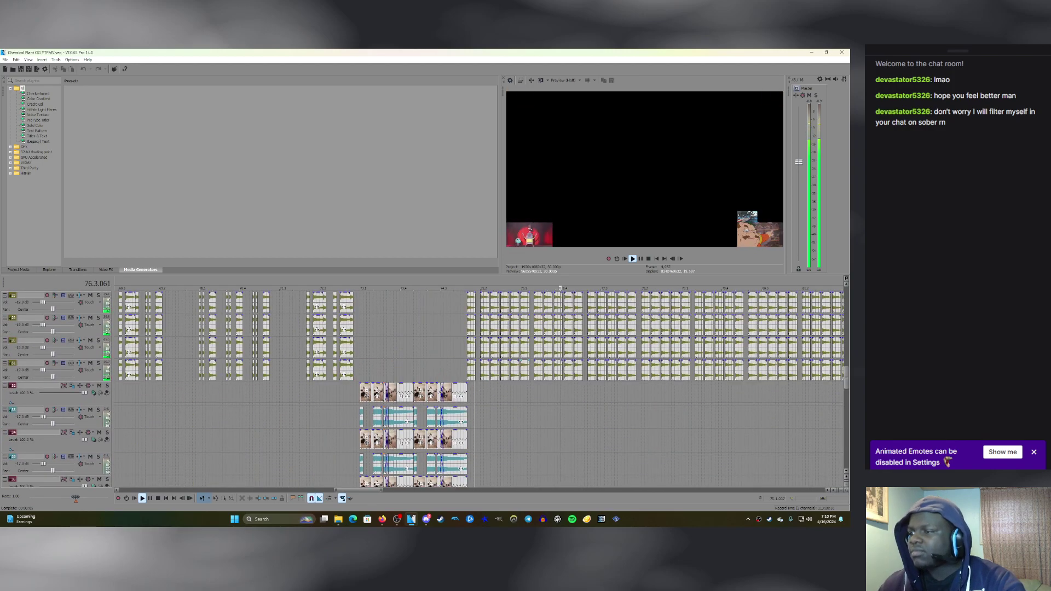
pyautogui.scroll(1, 523, 363)
pyautogui.press('z')
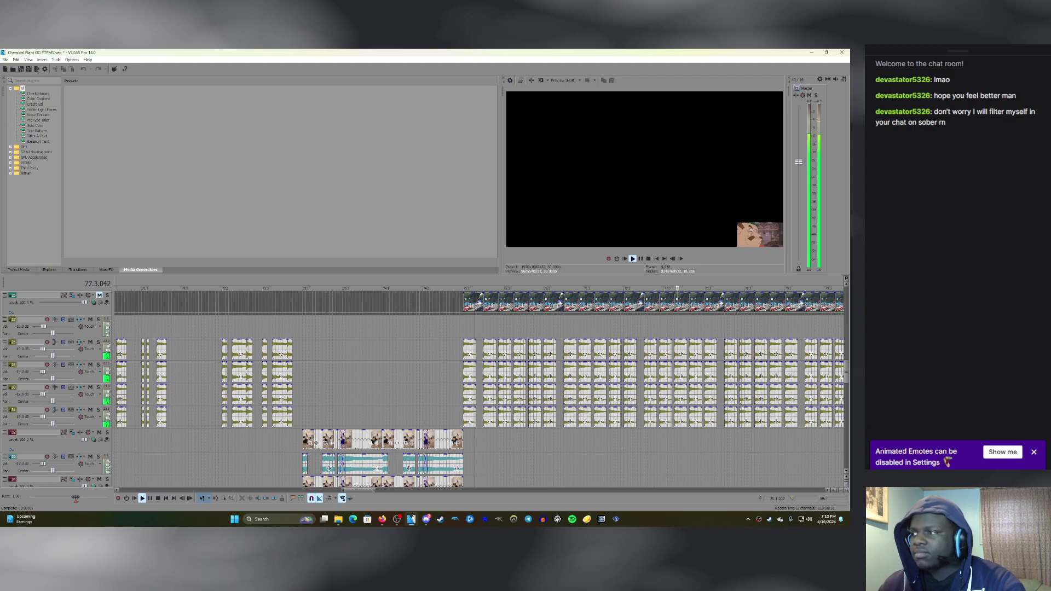
pyautogui.scroll(-3, 530, 403)
pyautogui.scroll(-16, 90, 384)
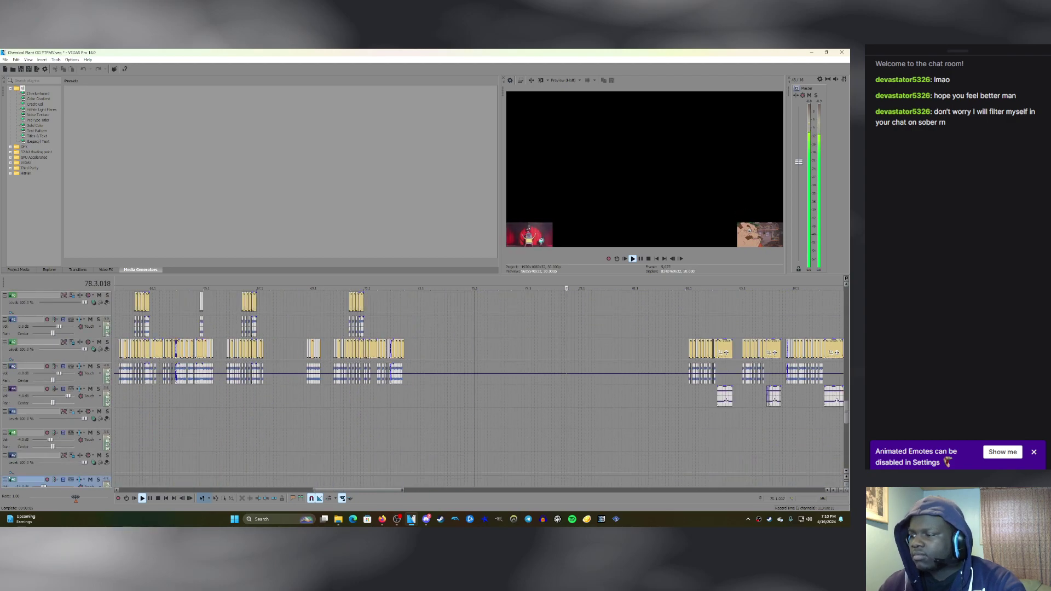
# Stop playback and solo the blue audio track and the empty green audio track beneath it.
pyautogui.click(90, 433)
pyautogui.scroll(-3, 549, 359)
pyautogui.scroll(-6, 549, 359)
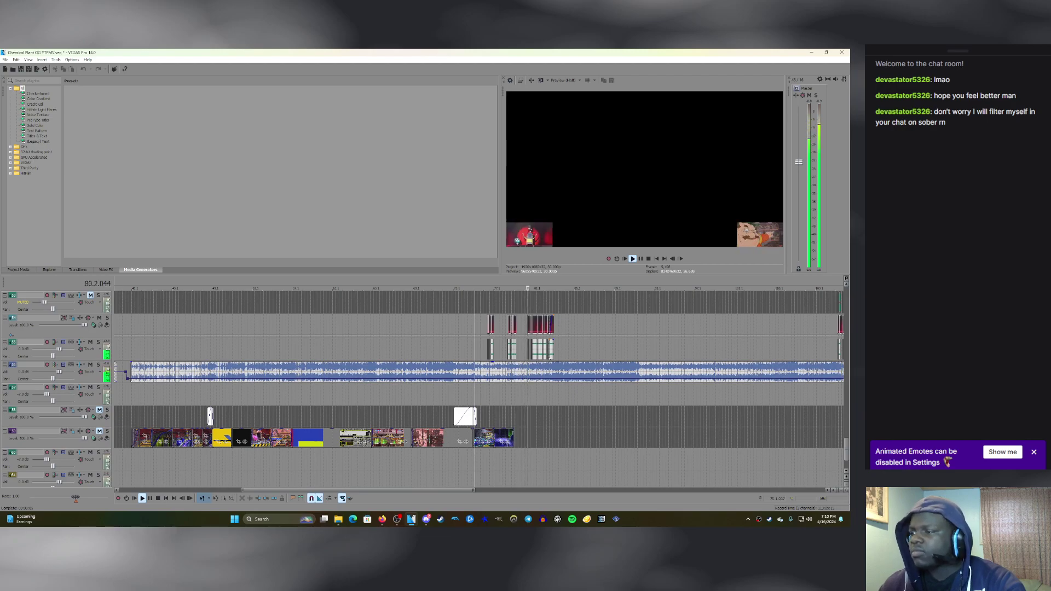
pyautogui.press('space')
pyautogui.press('x')
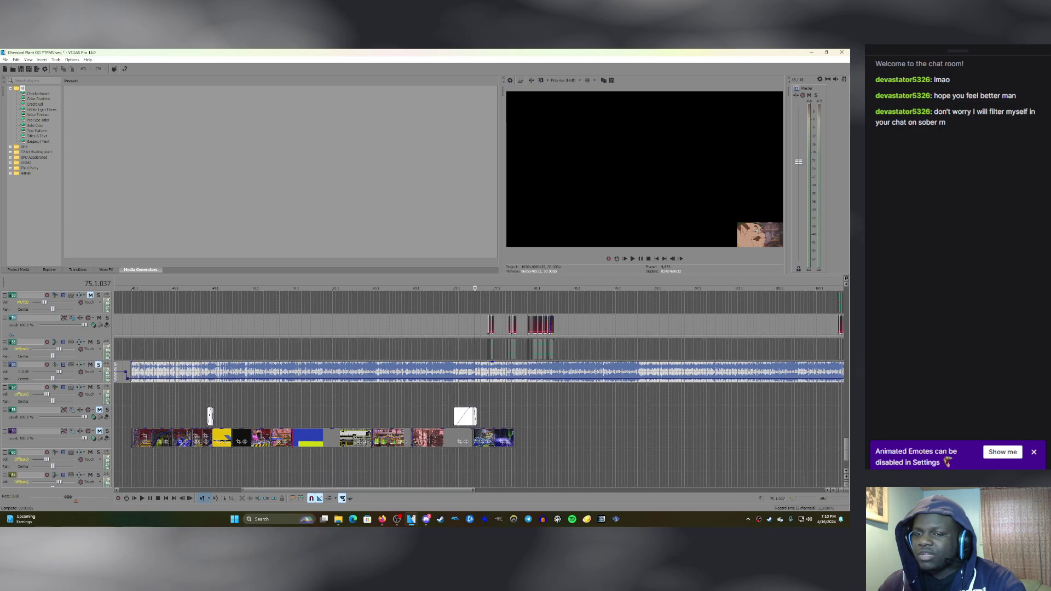
pyautogui.click(98, 387)
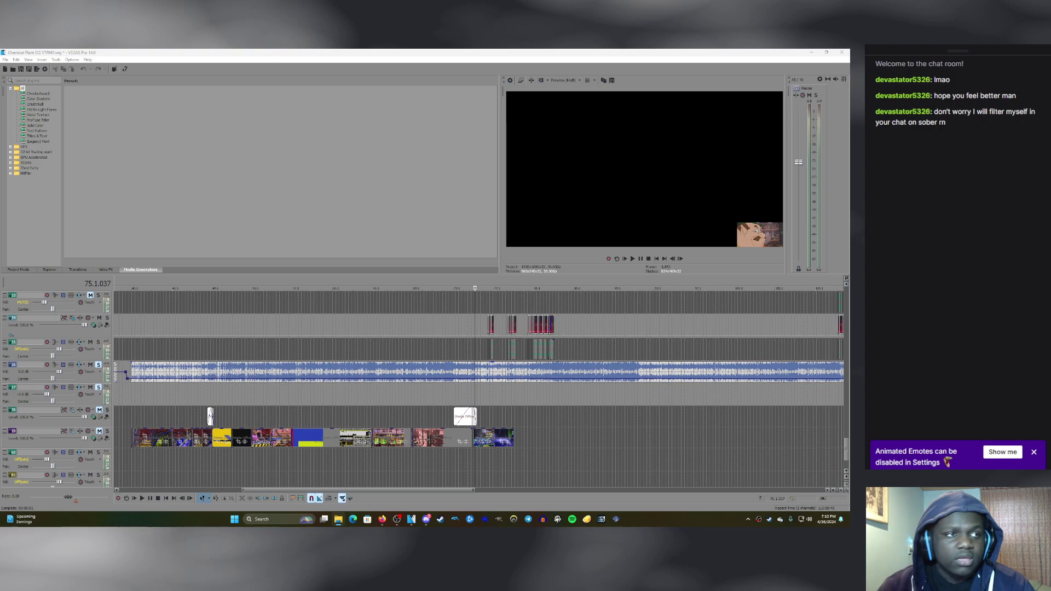
# Add the new audio file to the empty green audio track, starting at 75.1.037.
pyautogui.moveTo(843, 394); pyautogui.dragTo(475, 394)
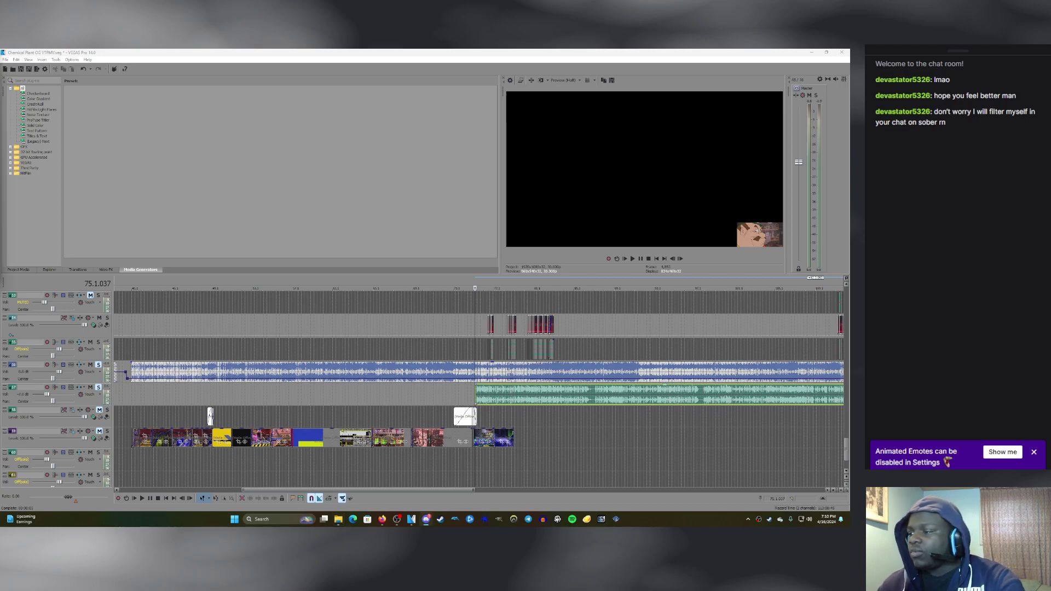
pyautogui.scroll(4, 475, 389)
pyautogui.scroll(-1, 475, 389)
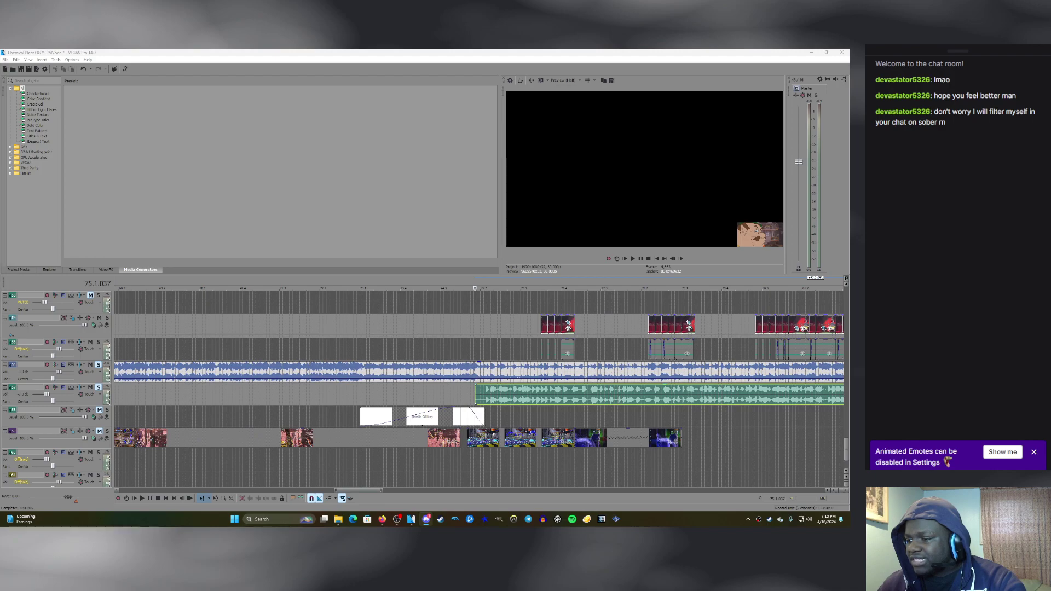
# Try the new green audio clip slightly later than the cursor and play the transition with the blue track.
pyautogui.moveTo(482, 395); pyautogui.dragTo(509, 394)
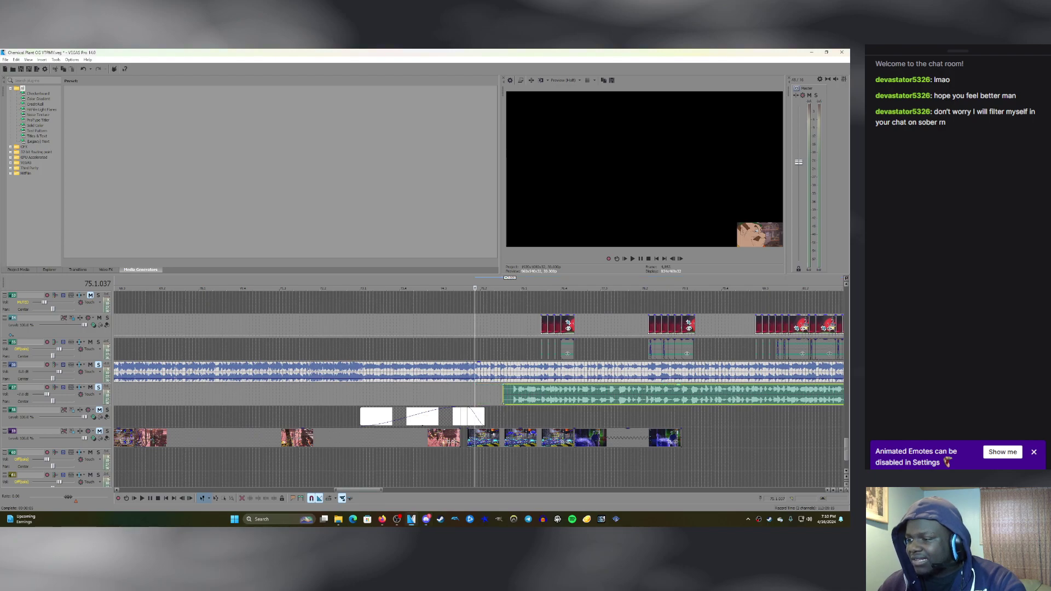
pyautogui.press('Up')
pyautogui.press('Up')
pyautogui.press('Up')
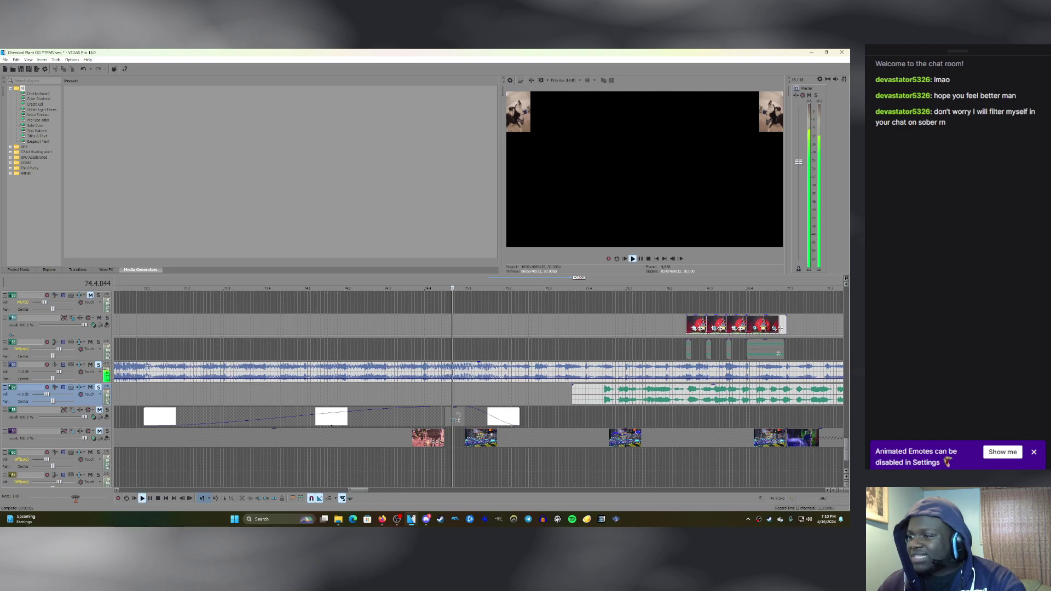
pyautogui.press('space')
# Place the cursor at 75.1.000 and move the start of the green audio clip to it.
pyautogui.click(465, 394)
pyautogui.scroll(-3, 474, 395)
pyautogui.moveTo(509, 394); pyautogui.dragTo(486, 394)
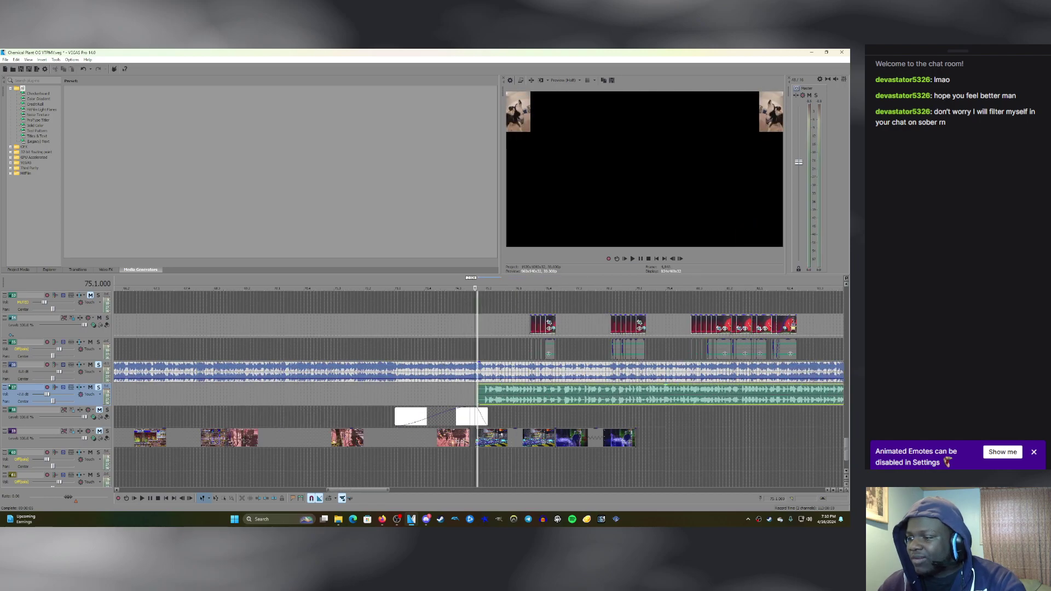
# Mute the blue audio track, play the green clip alone, and shift it earlier so its music aligns with the cursor at 75.1.000.
pyautogui.press('Up')
pyautogui.press('Up')
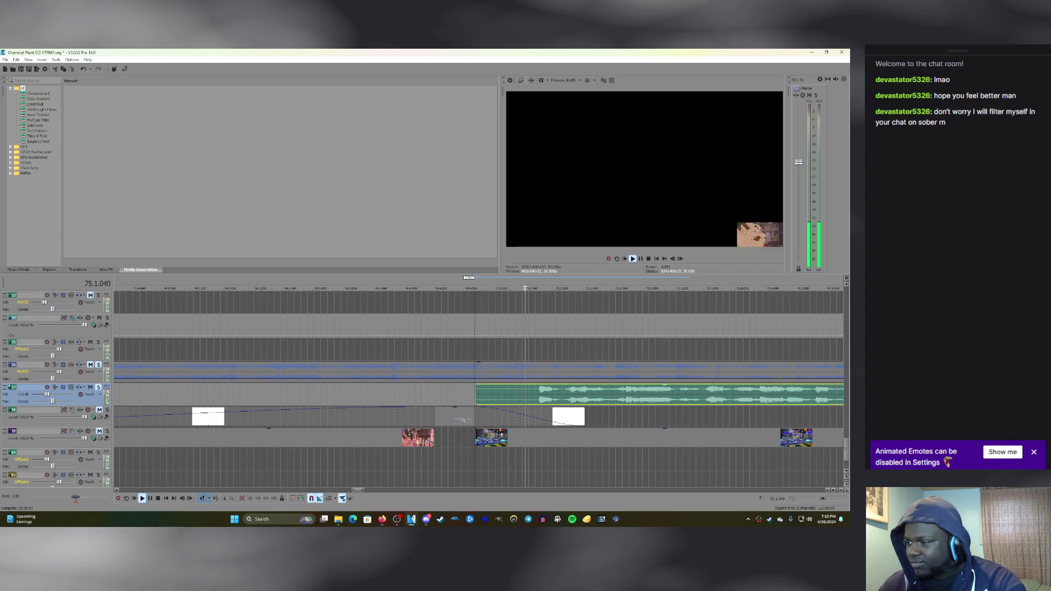
pyautogui.moveTo(510, 395); pyautogui.dragTo(345, 394)
pyautogui.scroll(1, 374, 394)
pyautogui.press('4')
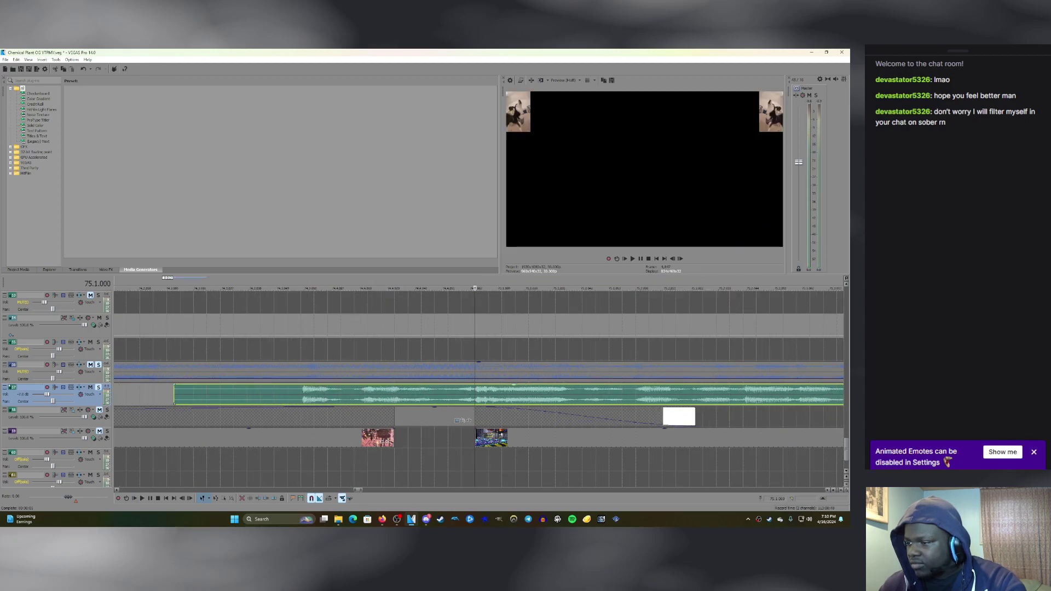
# Split the green audio clip at 75.1.000 and delete the part before the cut.
pyautogui.press('s')
pyautogui.press('Down')
pyautogui.press('Down')
pyautogui.click(461, 394)
pyautogui.press('Delete')
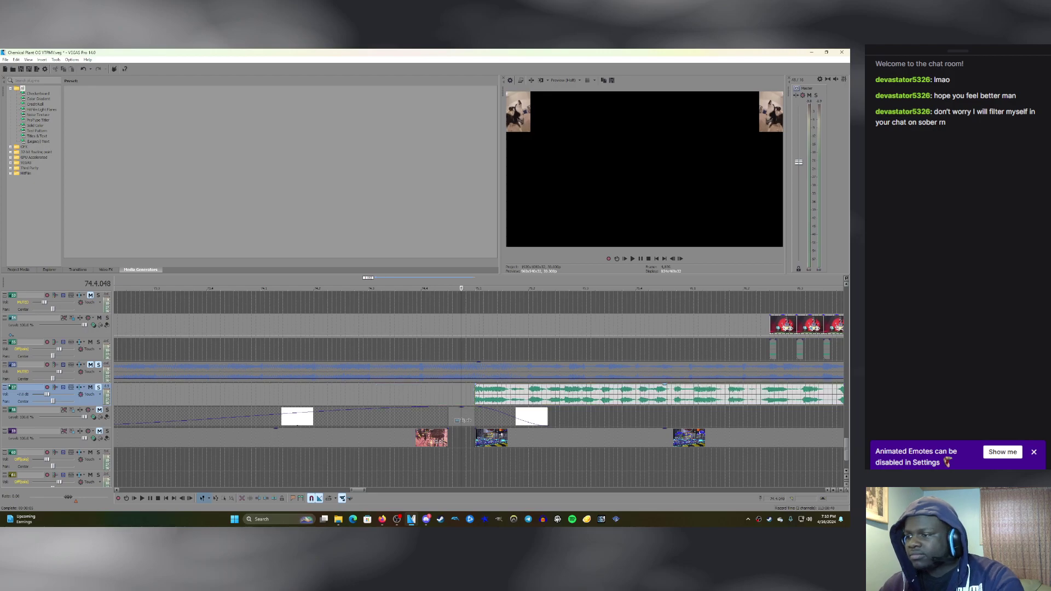
# Play the green clip from 75.1.000, unmute the blue audio track, and play both together.
pyautogui.click(477, 394)
pyautogui.scroll(-2, 476, 394)
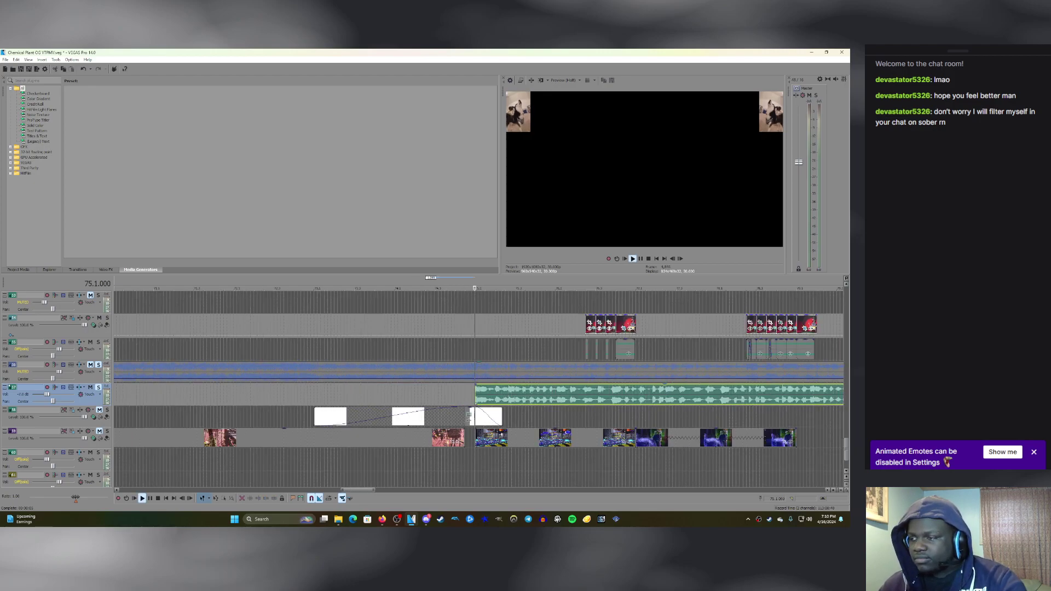
pyautogui.scroll(-2, 477, 394)
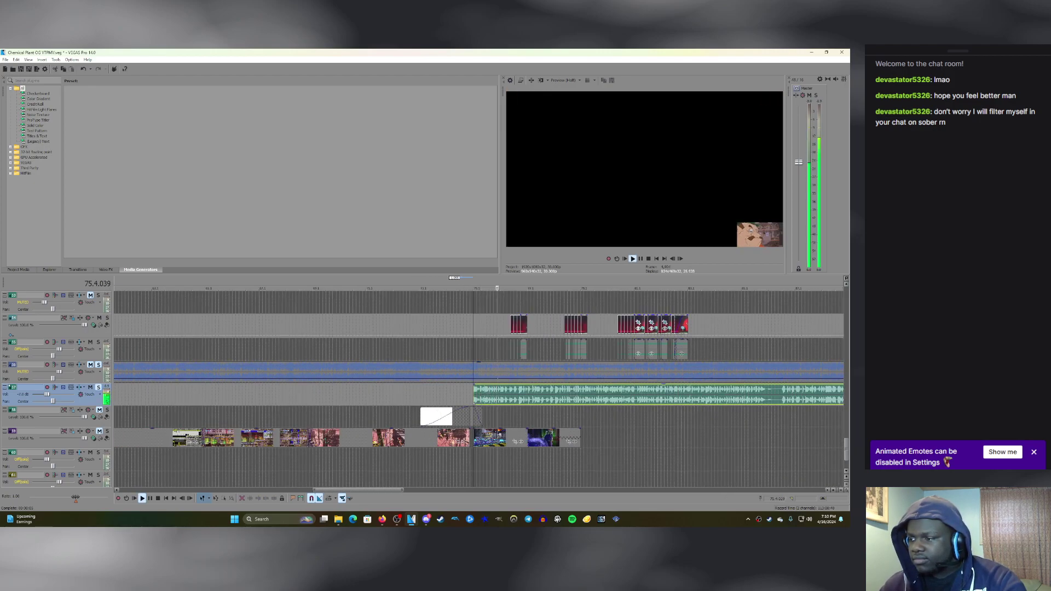
pyautogui.press('space')
pyautogui.click(90, 364)
pyautogui.press('space')
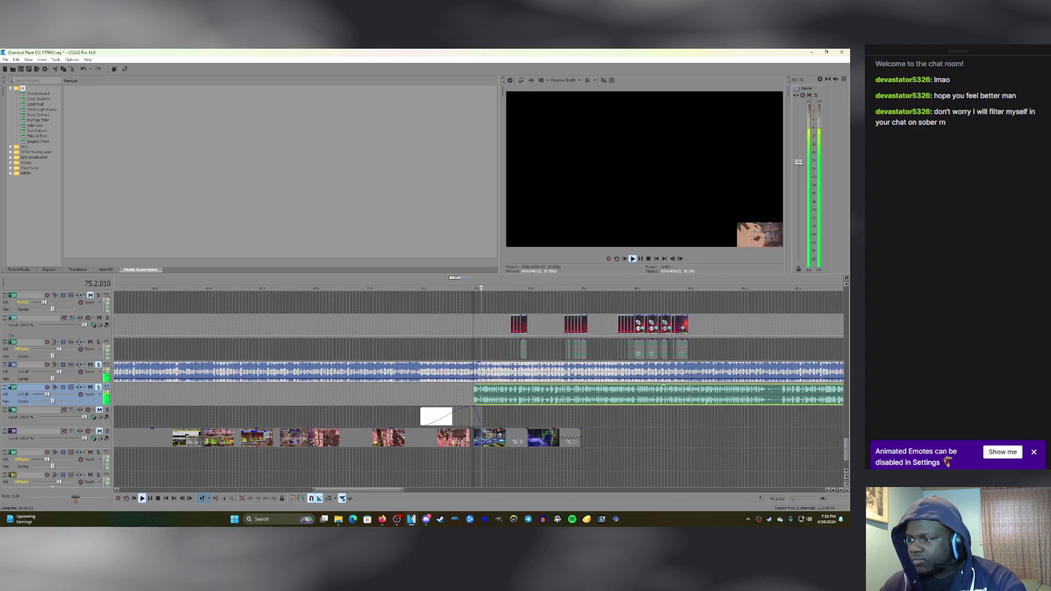
# Split the green audio clip at 86.2.016, in the gap of its waveform, and delete the part after the cut.
pyautogui.press('space')
pyautogui.click(776, 395)
pyautogui.press('s')
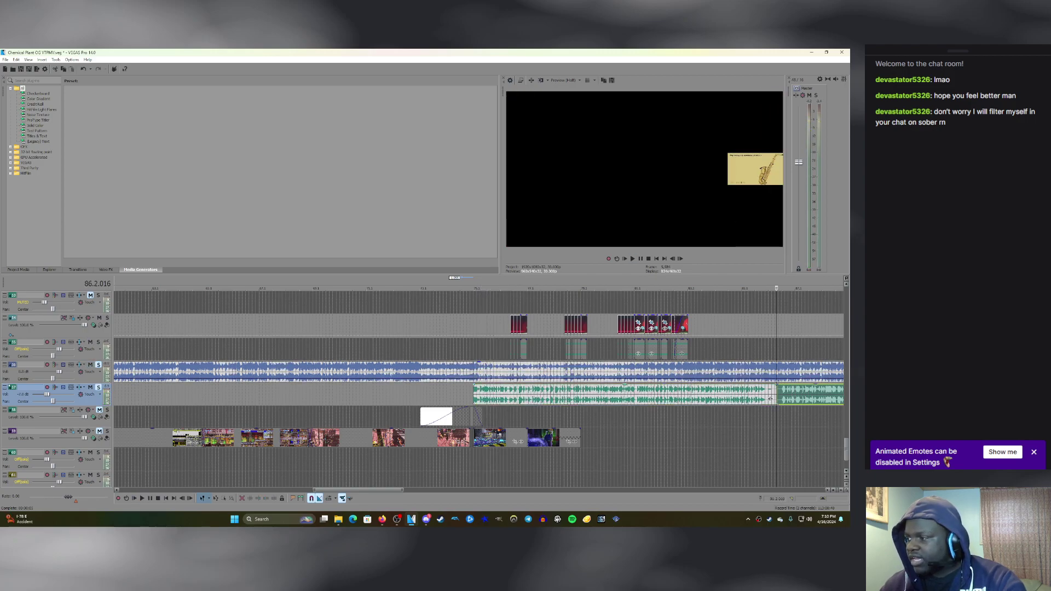
pyautogui.press('Delete')
# Play the transition from before the green clip and trim the clip's end back to just after the last red video clip.
pyautogui.click(440, 394)
pyautogui.press('space')
pyautogui.moveTo(771, 399); pyautogui.dragTo(732, 399)
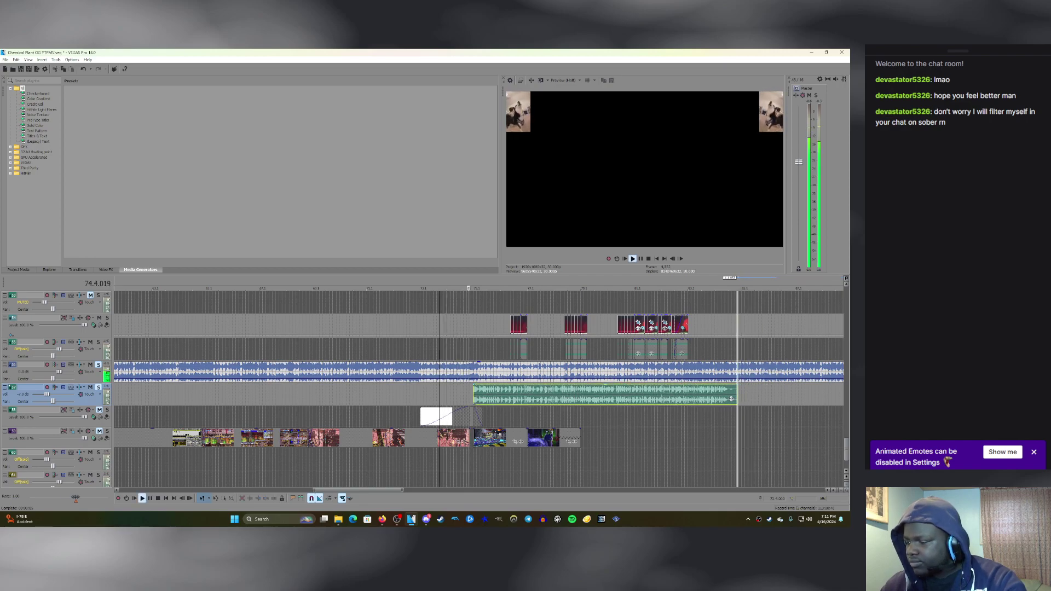
pyautogui.scroll(3, 731, 398)
pyautogui.scroll(-2, 479, 399)
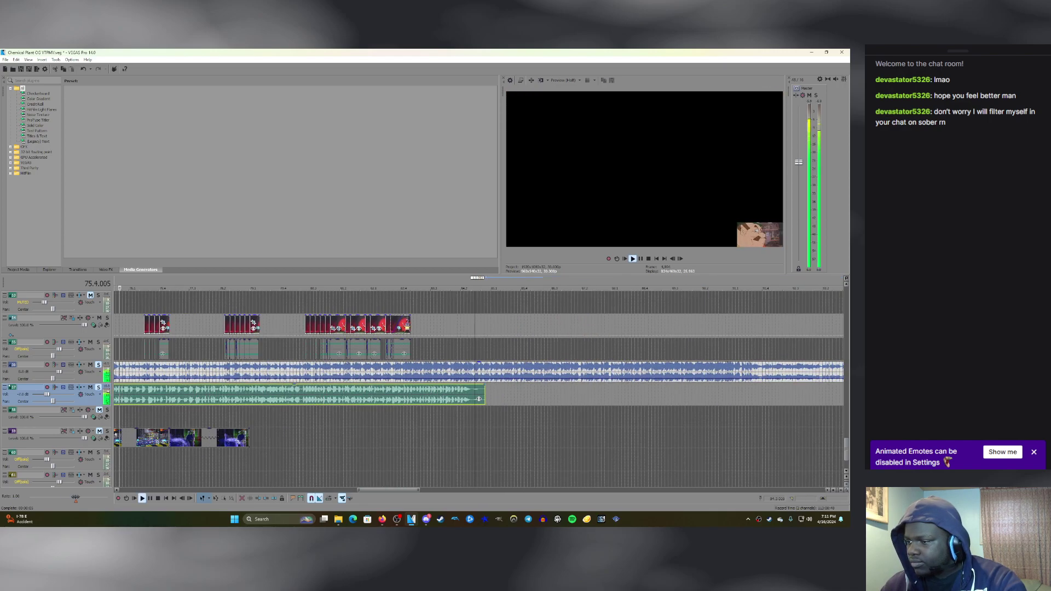
pyautogui.moveTo(479, 399)
pyautogui.mouseDown()
pyautogui.moveTo(438, 399)
pyautogui.moveTo(472, 399)
pyautogui.mouseUp()
pyautogui.scroll(-2, 438, 399)
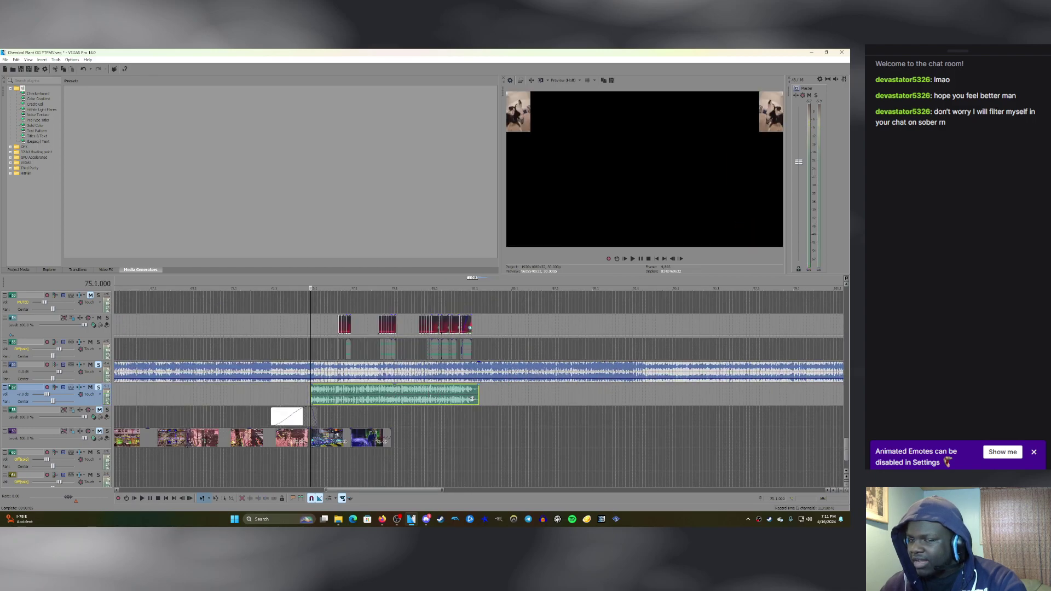
# Play both soloed audio tracks from 75.1.000 and examine the trimmed end of the green clip.
pyautogui.press('space')
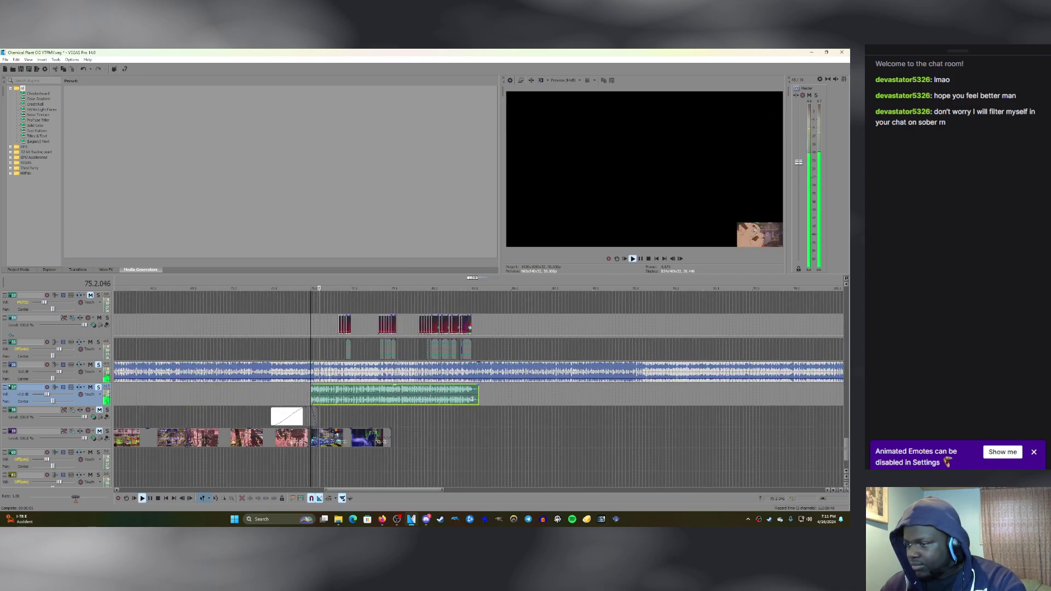
pyautogui.scroll(3, 472, 400)
pyautogui.scroll(2, 512, 399)
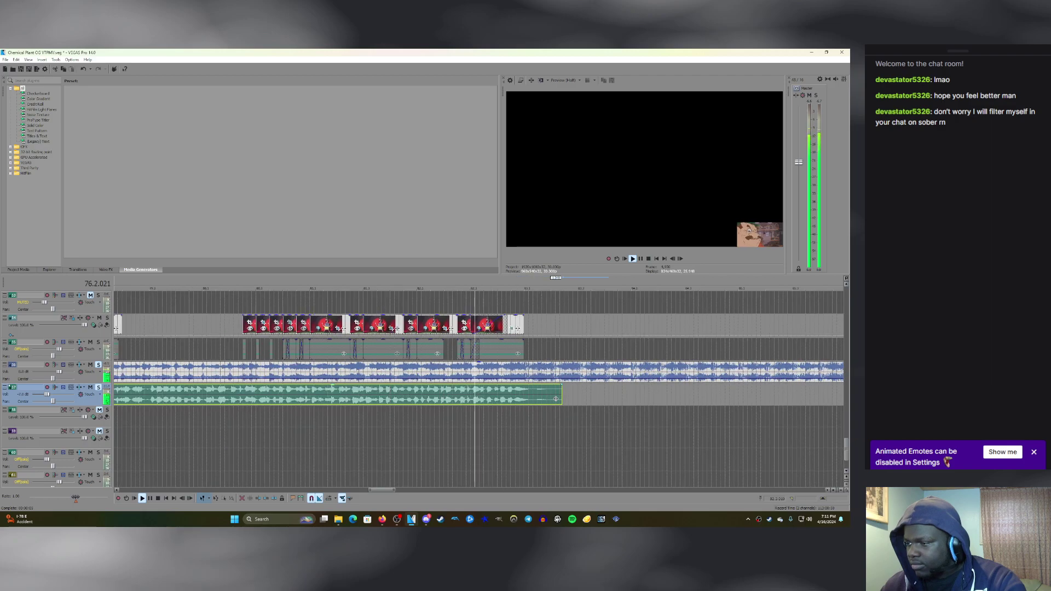
# Play the two soloed audio tracks through the end of the green clip and delete the green clip from its track.
pyautogui.scroll(-1, 512, 399)
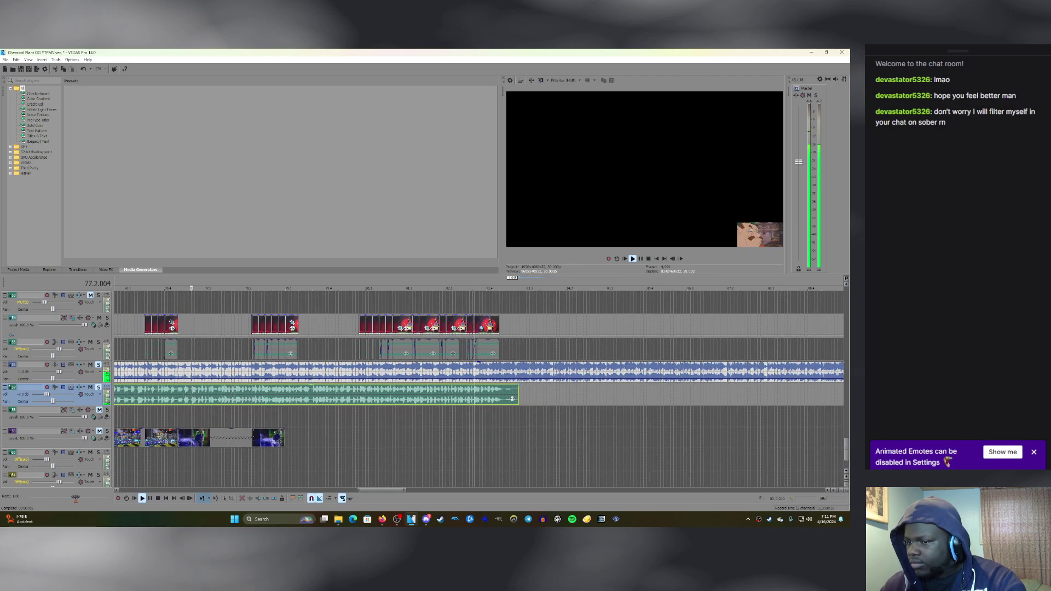
pyautogui.click(312, 399)
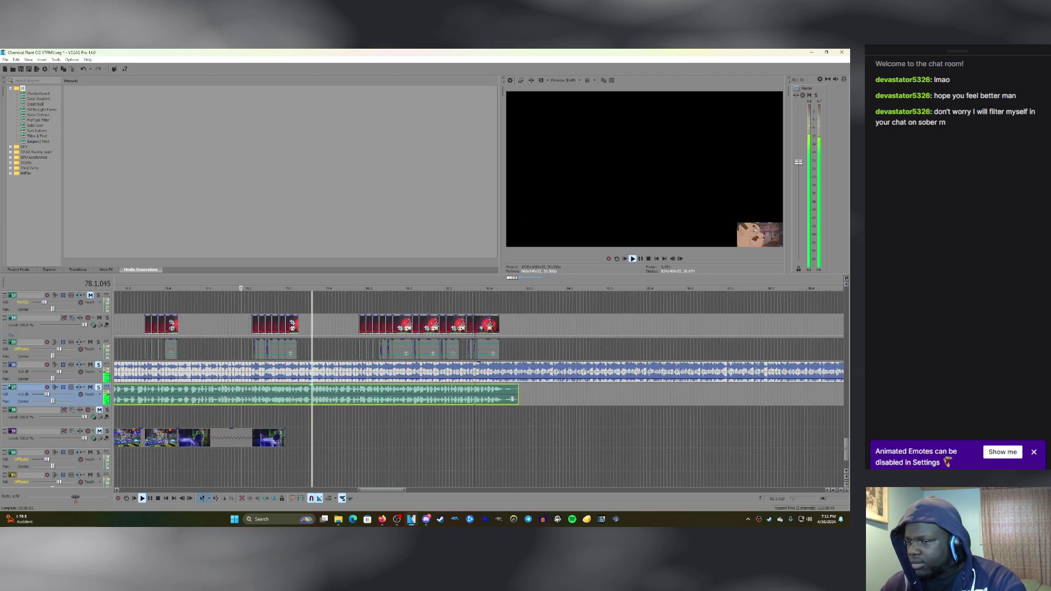
pyautogui.scroll(6, 312, 399)
pyautogui.scroll(-3, 312, 400)
pyautogui.scroll(-4, 520, 399)
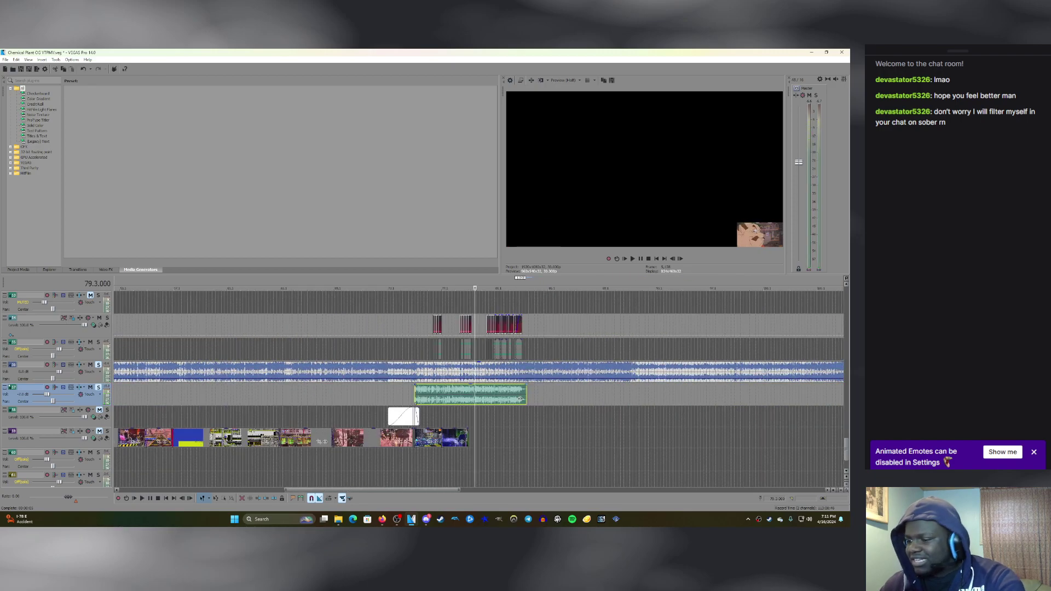
pyautogui.press('Delete')
pyautogui.hotkey('alt', 'Tab')
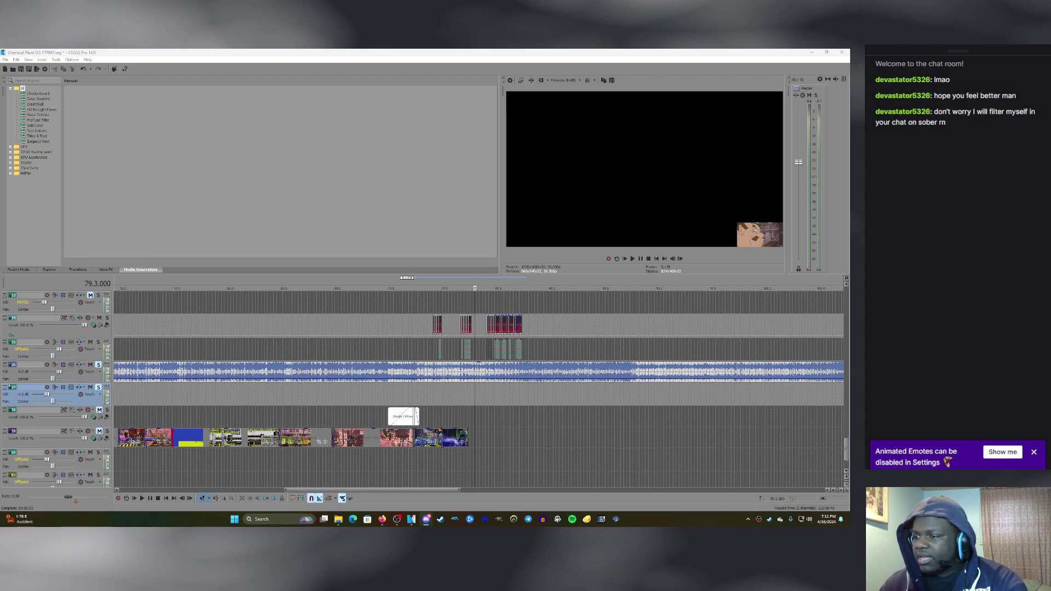
# Add another audio clip to the emptied green track around bar 75 and shift it to begin before the bar, checking it by playback.
pyautogui.click(412, 395)
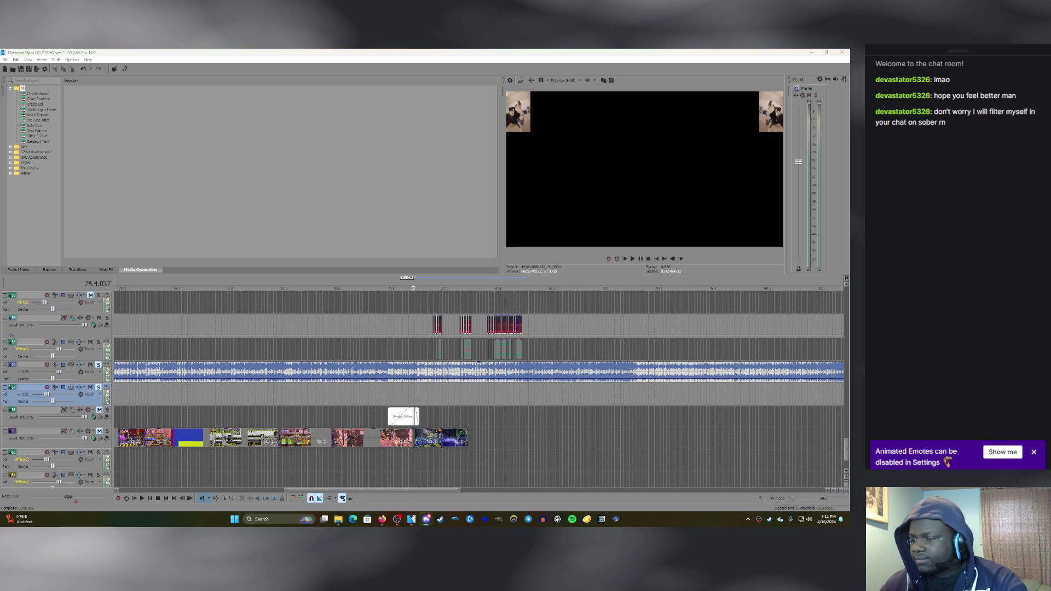
pyautogui.press('space')
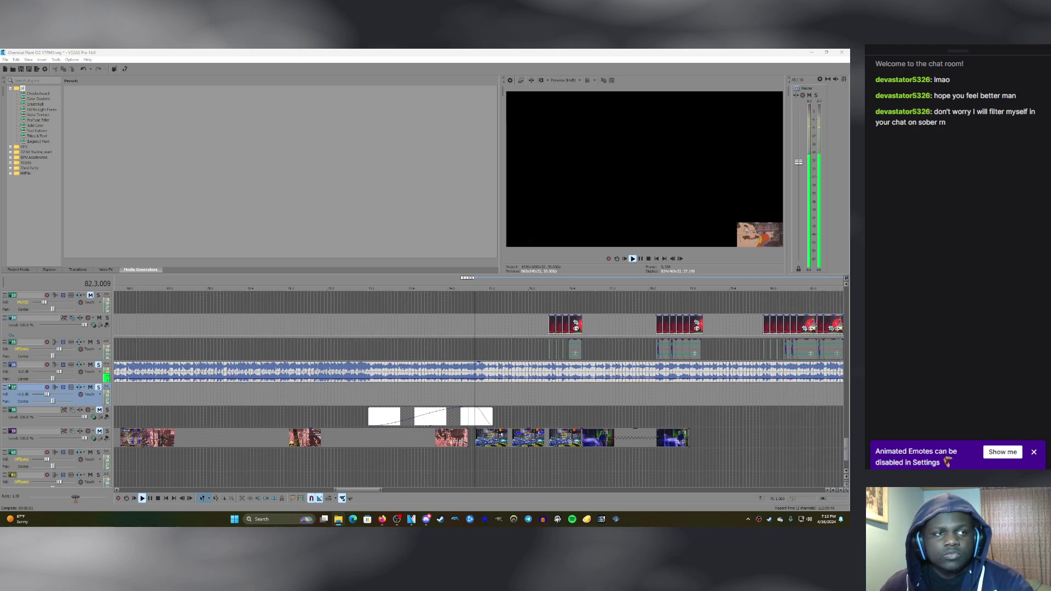
pyautogui.moveTo(454, 349); pyautogui.dragTo(475, 395)
pyautogui.scroll(1, 475, 395)
pyautogui.press('space')
pyautogui.press('space')
pyautogui.moveTo(557, 394); pyautogui.dragTo(442, 394)
pyautogui.press('space')
pyautogui.press('space')
pyautogui.scroll(6, 473, 394)
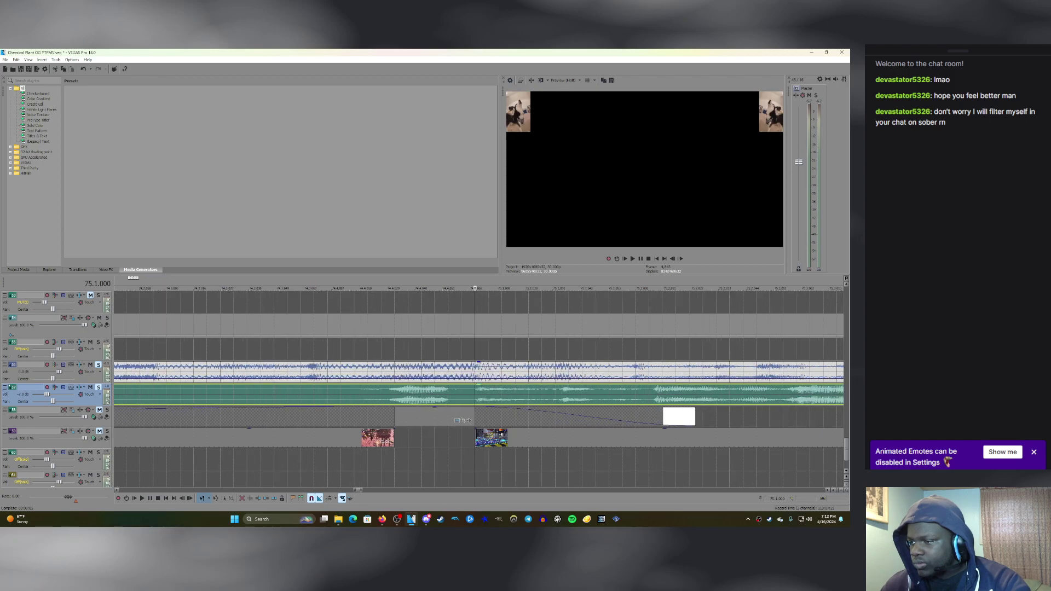
# Play the repositioned green clip together with the blue track from the start of bar 75.
pyautogui.press('Down')
pyautogui.press('Down')
pyautogui.press('Down')
pyautogui.press('Down')
pyautogui.press('Down')
pyautogui.press('Down')
pyautogui.press('space')
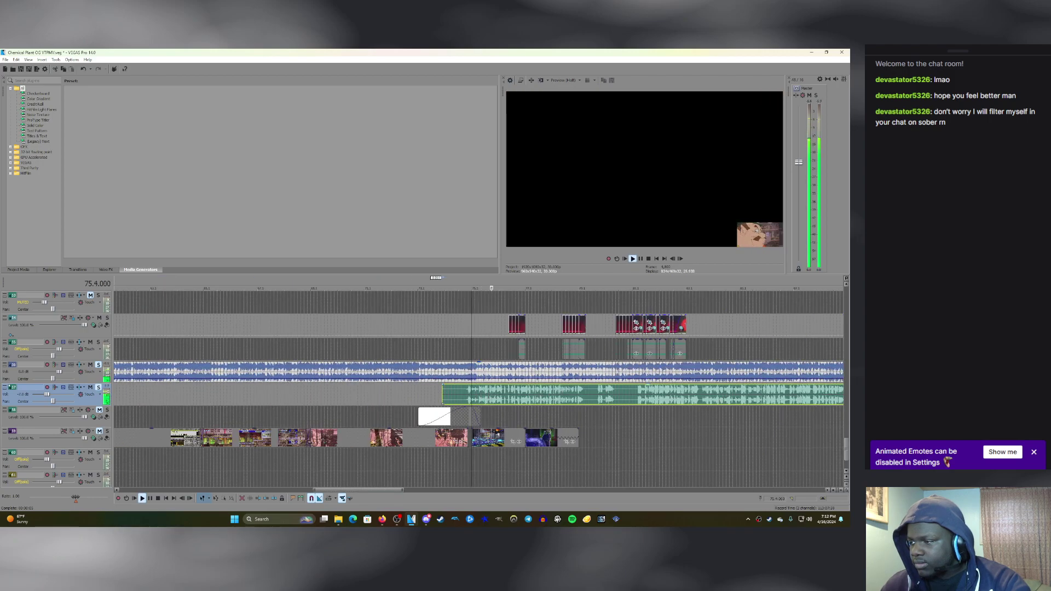
# Split the green audio clip at 79.2.016, in the gap of its waveform, and delete the part after the cut.
pyautogui.click(586, 394)
pyautogui.scroll(3, 586, 394)
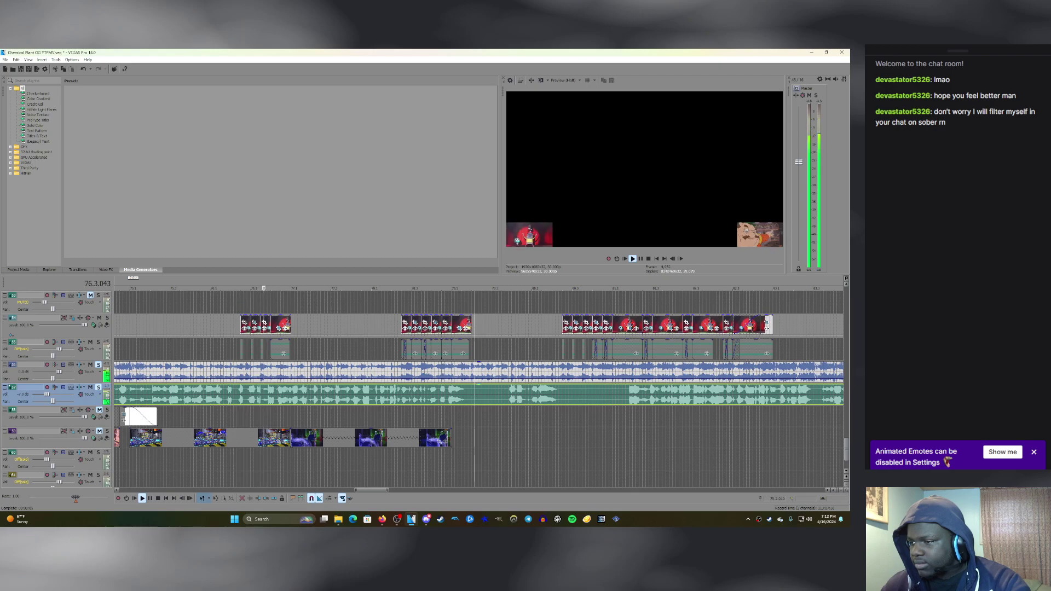
pyautogui.press('space')
pyautogui.press('s')
pyautogui.press('Delete')
pyautogui.scroll(-1, 475, 394)
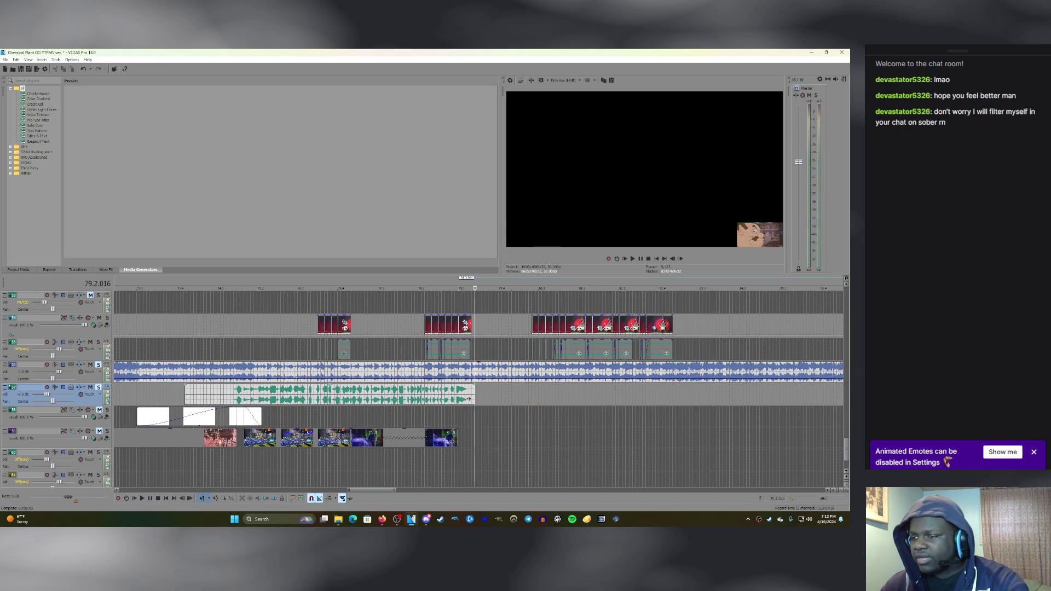
# Split the green clip at the start of bar 75 and play across the cut.
pyautogui.click(242, 394)
pyautogui.scroll(5, 242, 394)
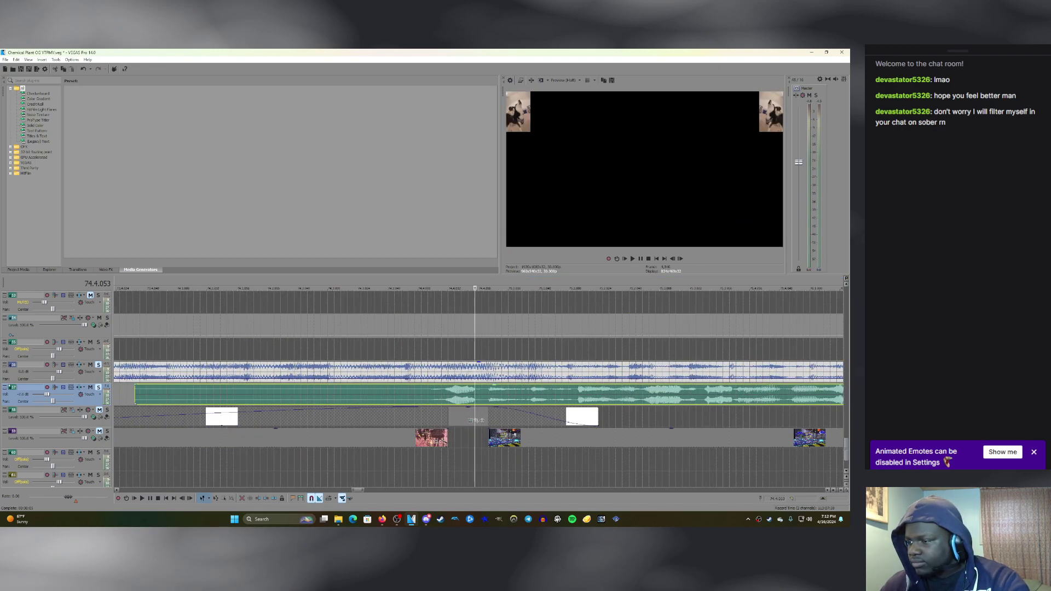
pyautogui.click(488, 395)
pyautogui.press('s')
pyautogui.scroll(-6, 488, 395)
pyautogui.press('space')
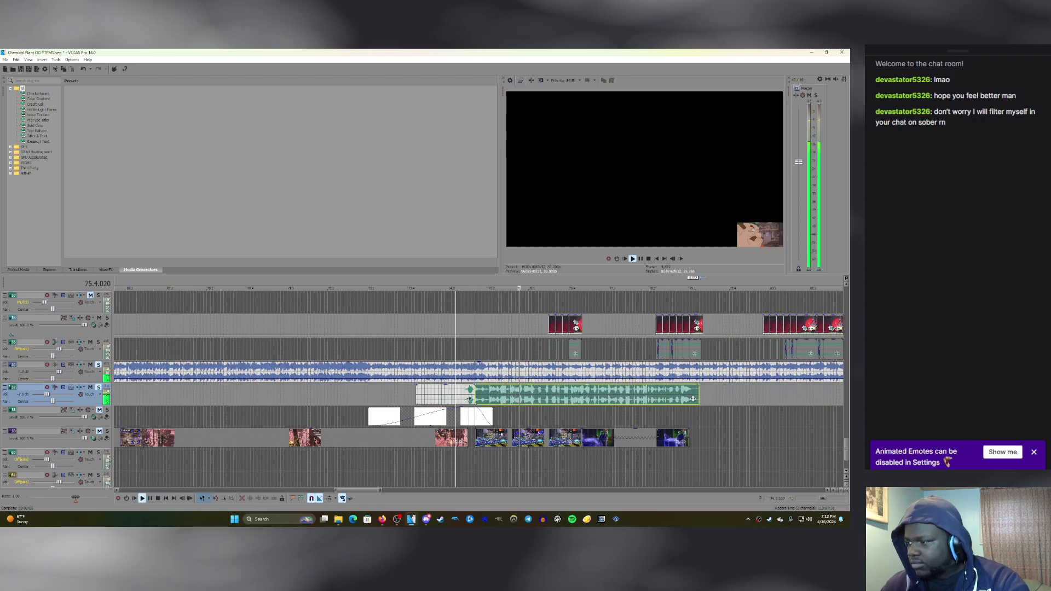
# Trim the green clip's end back to just after the last video clip on the lower video track, checking it by playback.
pyautogui.moveTo(523, 398); pyautogui.dragTo(502, 398)
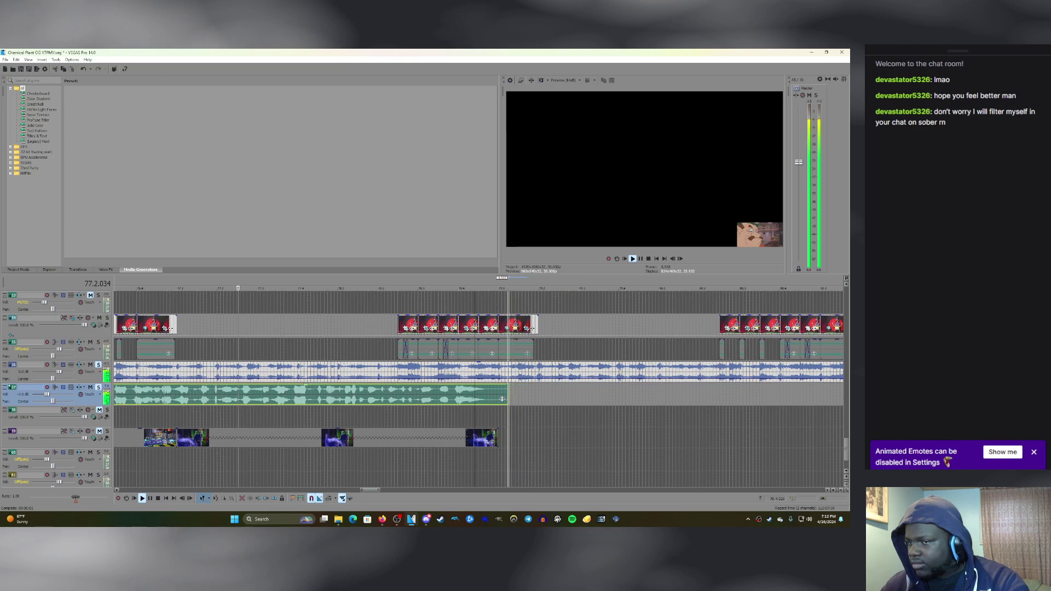
pyautogui.scroll(-3, 502, 398)
pyautogui.moveTo(481, 398); pyautogui.dragTo(480, 398)
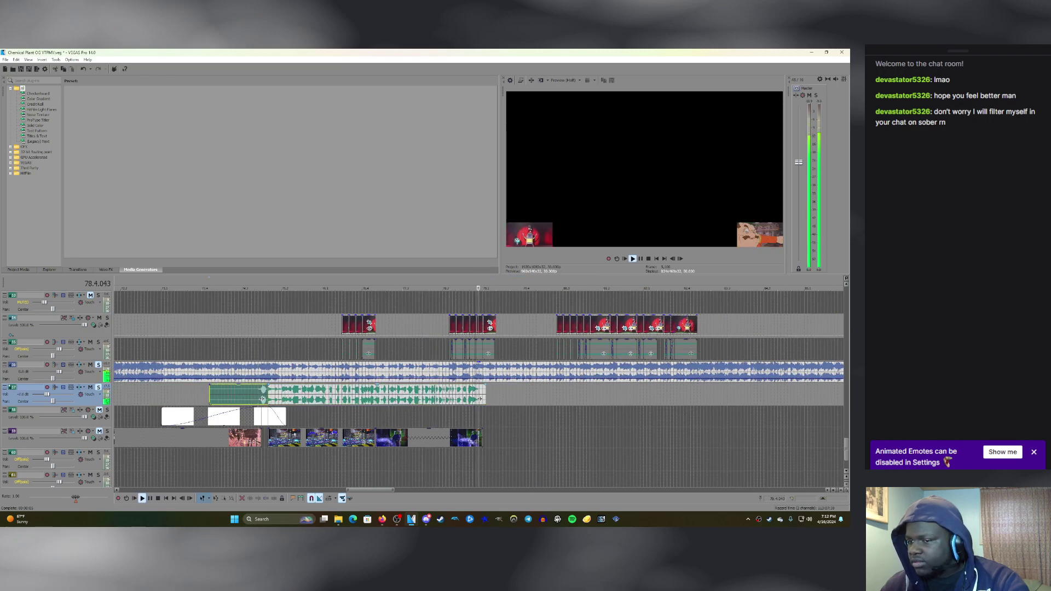
pyautogui.press('space')
pyautogui.press('space')
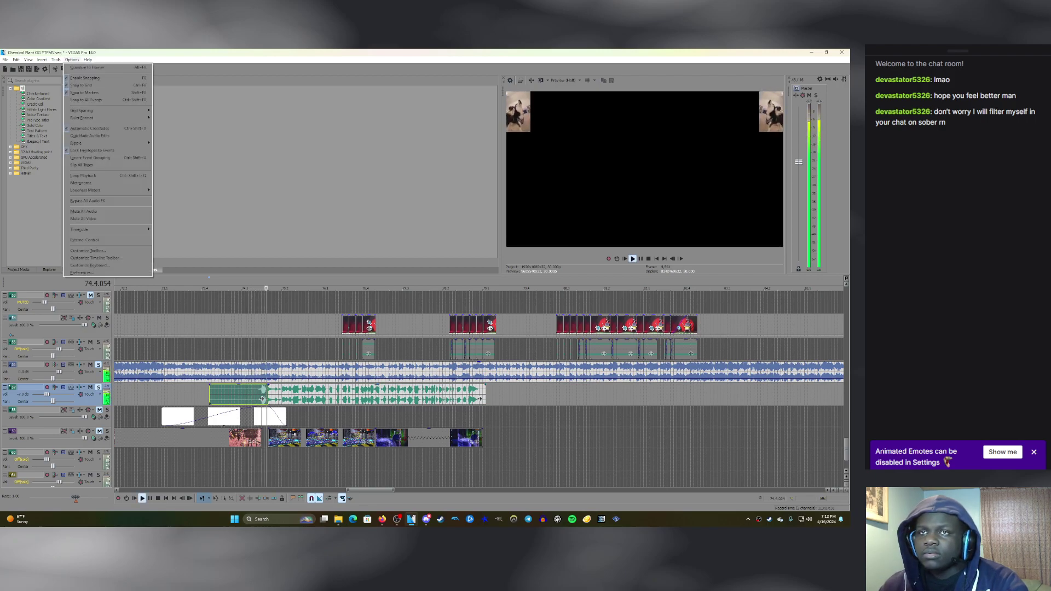
pyautogui.click(447, 397)
pyautogui.scroll(3, 447, 396)
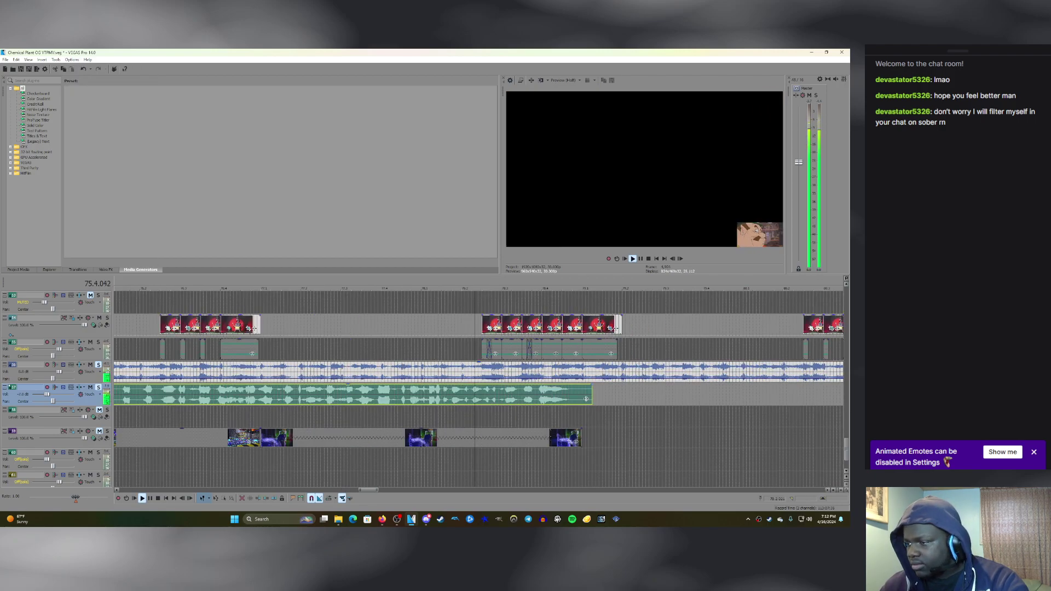
pyautogui.moveTo(592, 399); pyautogui.dragTo(589, 398)
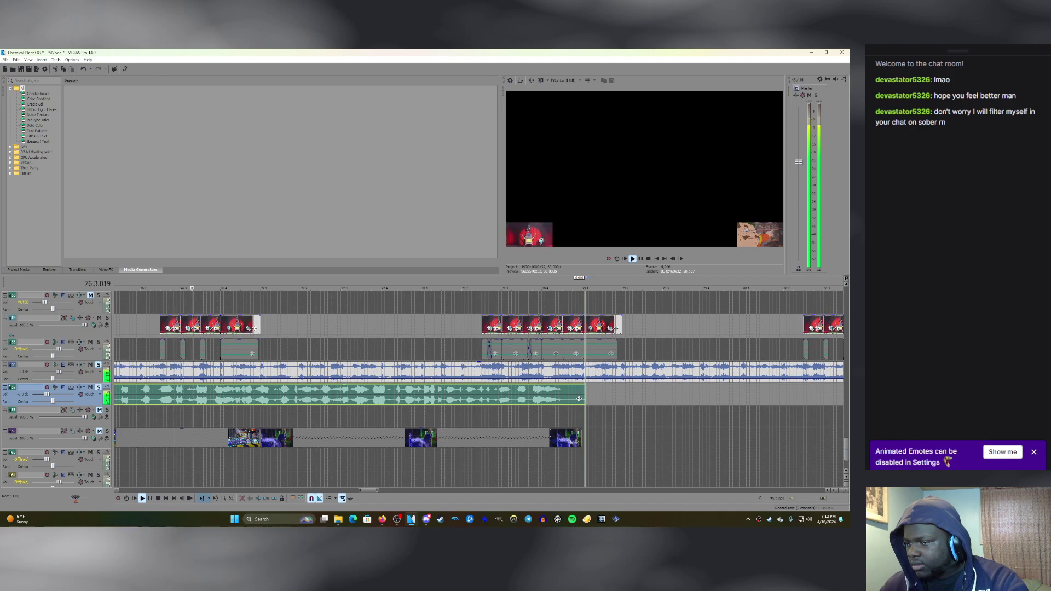
# Extend the green clip's end again, split it at 79.2.005, and move the part after the cut later.
pyautogui.scroll(-4, 505, 398)
pyautogui.scroll(-4, 505, 399)
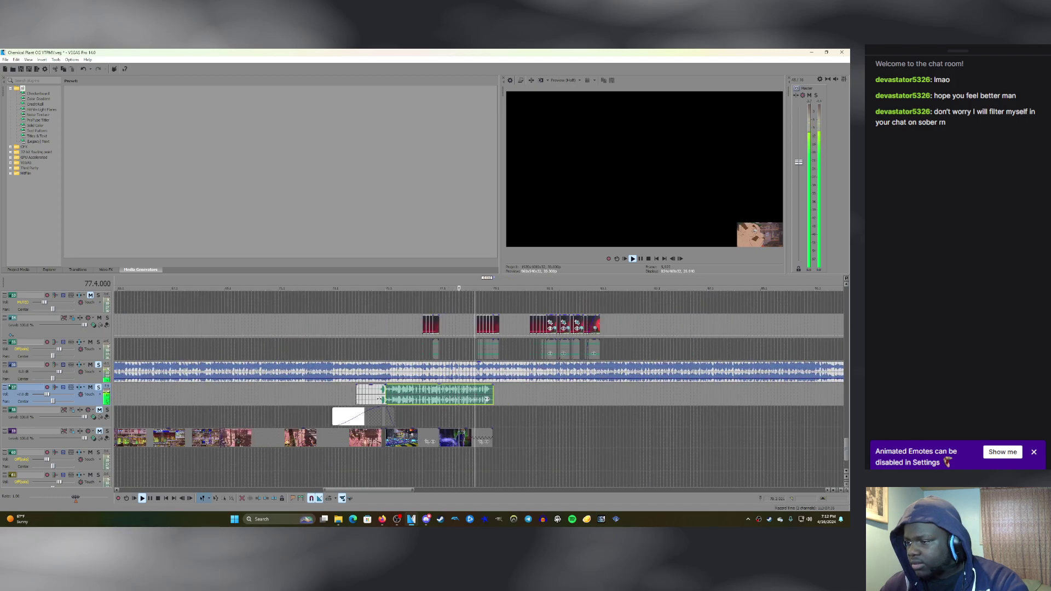
pyautogui.scroll(6, 487, 399)
pyautogui.scroll(-3, 200, 399)
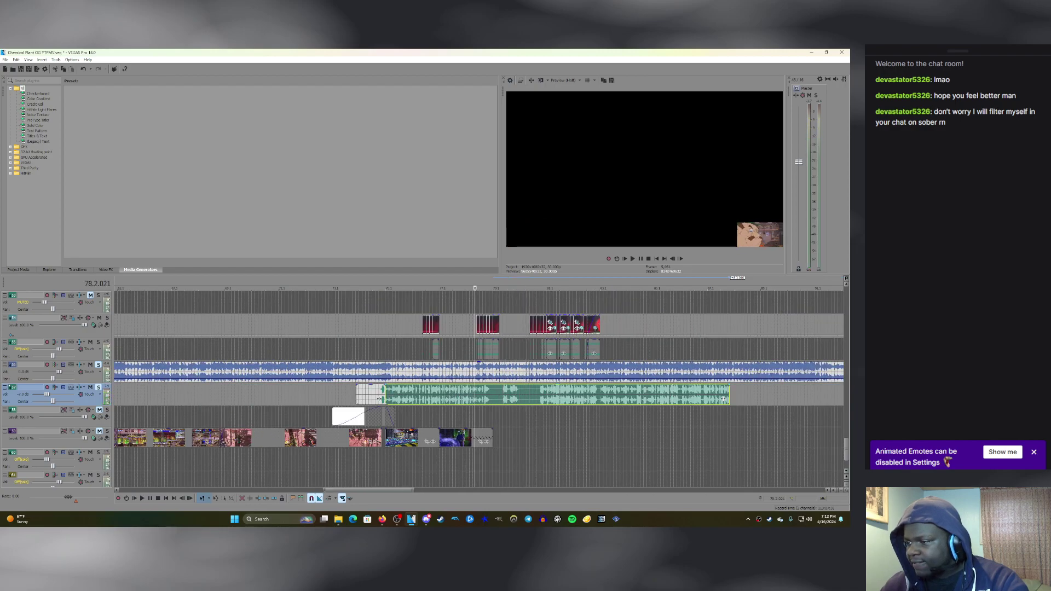
pyautogui.press('space')
pyautogui.press('s')
pyautogui.moveTo(518, 394); pyautogui.dragTo(540, 394)
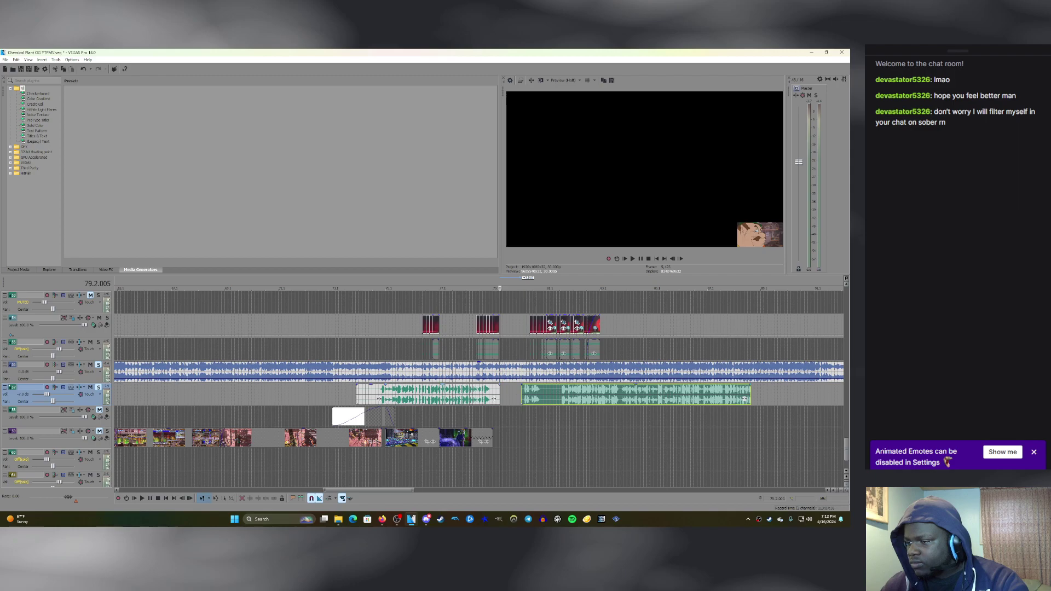
# Delete all pieces of the added audio clip from the green track.
pyautogui.scroll(-6, 540, 394)
pyautogui.press('d')
pyautogui.press('Delete')
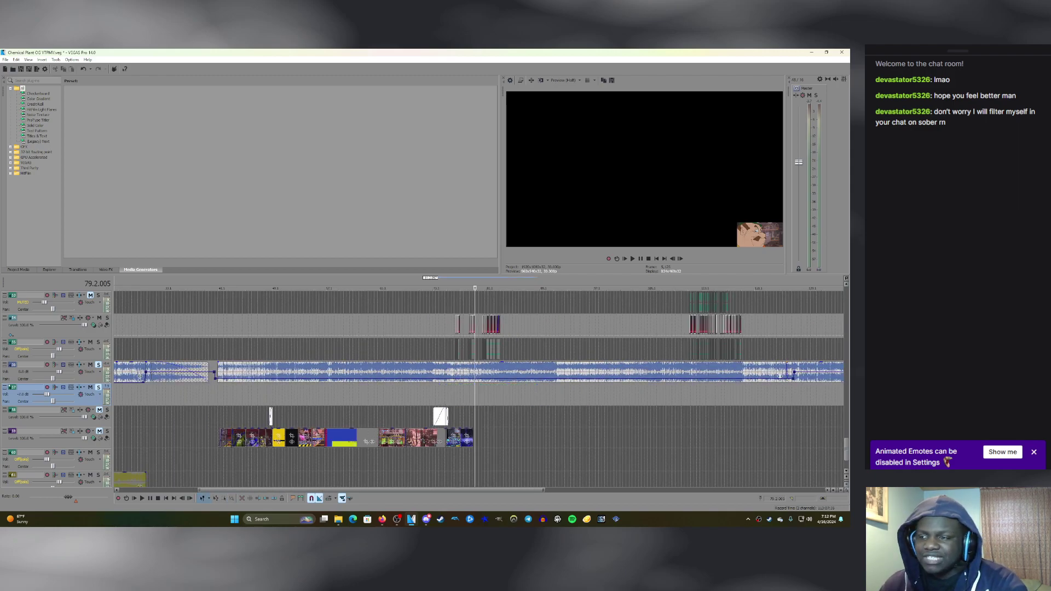
# Unsolo the audio tracks and play the full mix from before bar 75 through the red video clips.
pyautogui.hotkey('shift', 'x')
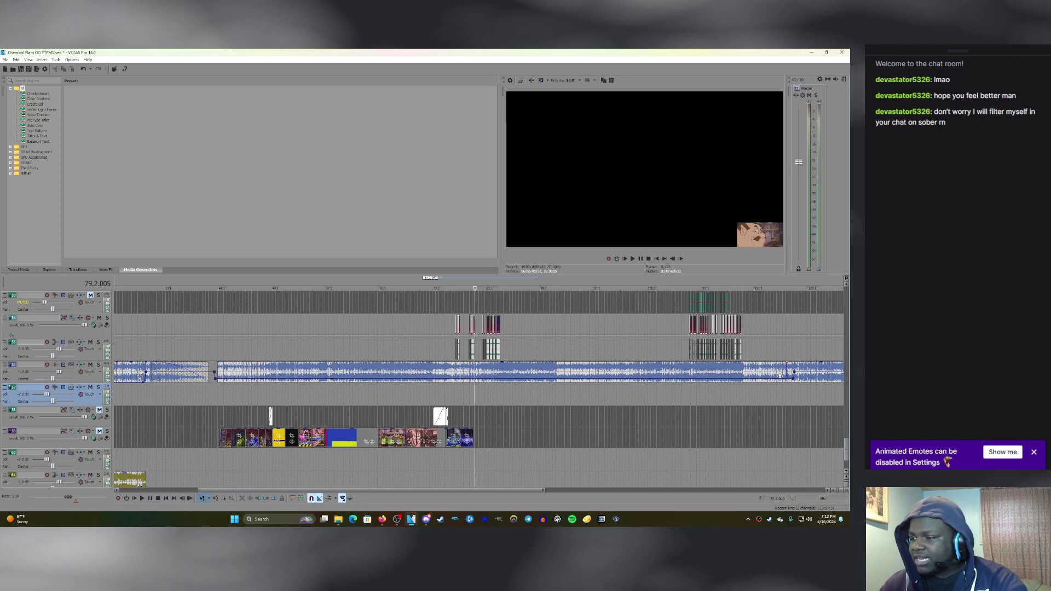
pyautogui.click(431, 348)
pyautogui.press('space')
pyautogui.scroll(4, 432, 349)
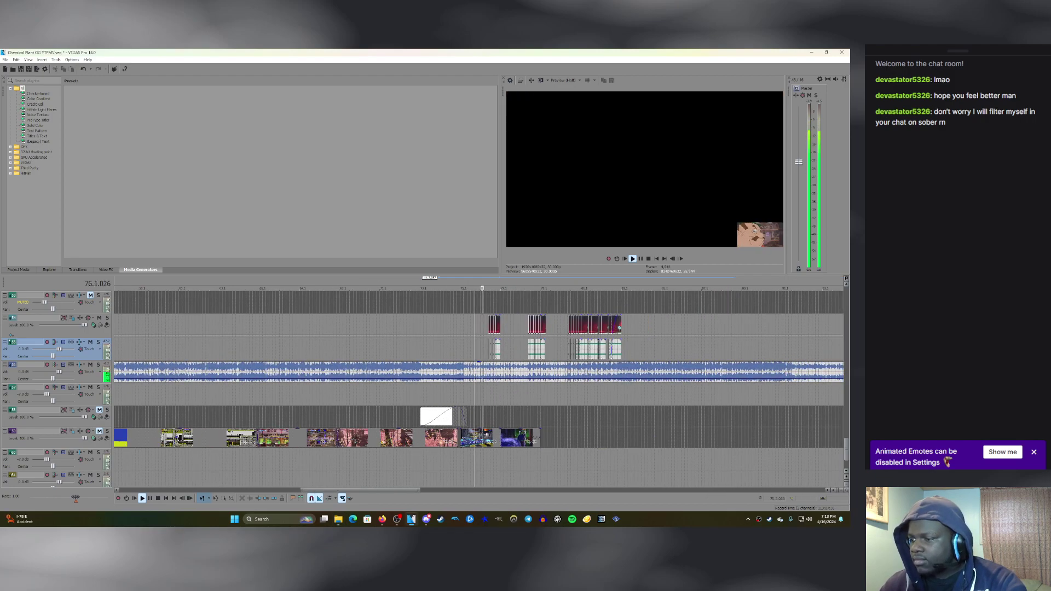
pyautogui.click(529, 302)
pyautogui.scroll(6, 529, 302)
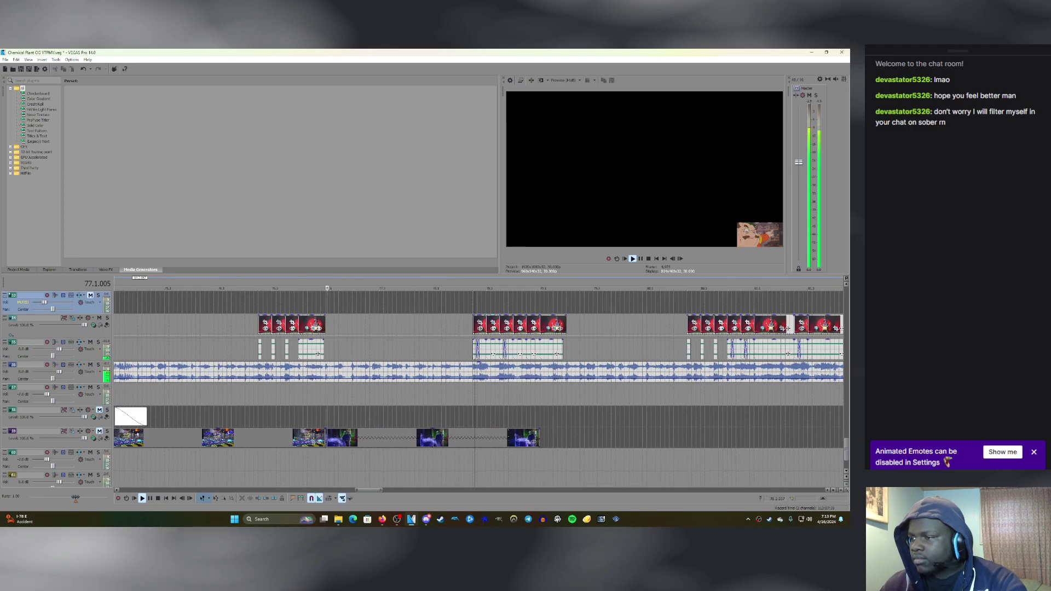
pyautogui.press('Down')
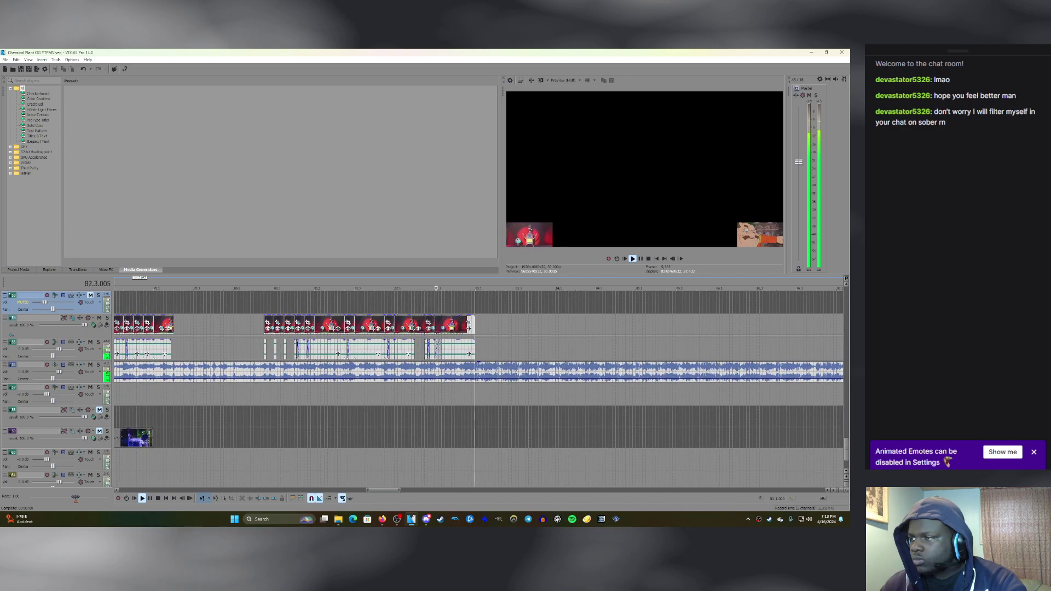
# Examine the upper and lower tracks around bars 83 to 90 while the project plays.
pyautogui.scroll(-5, 479, 389)
pyautogui.scroll(3, 479, 388)
pyautogui.scroll(8, 479, 389)
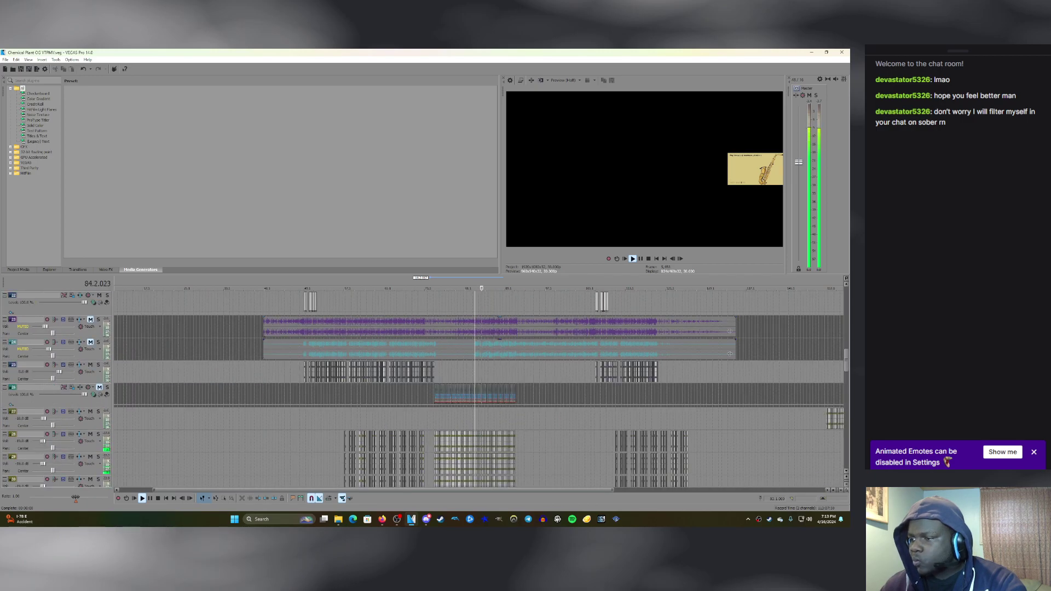
pyautogui.scroll(-9, 479, 388)
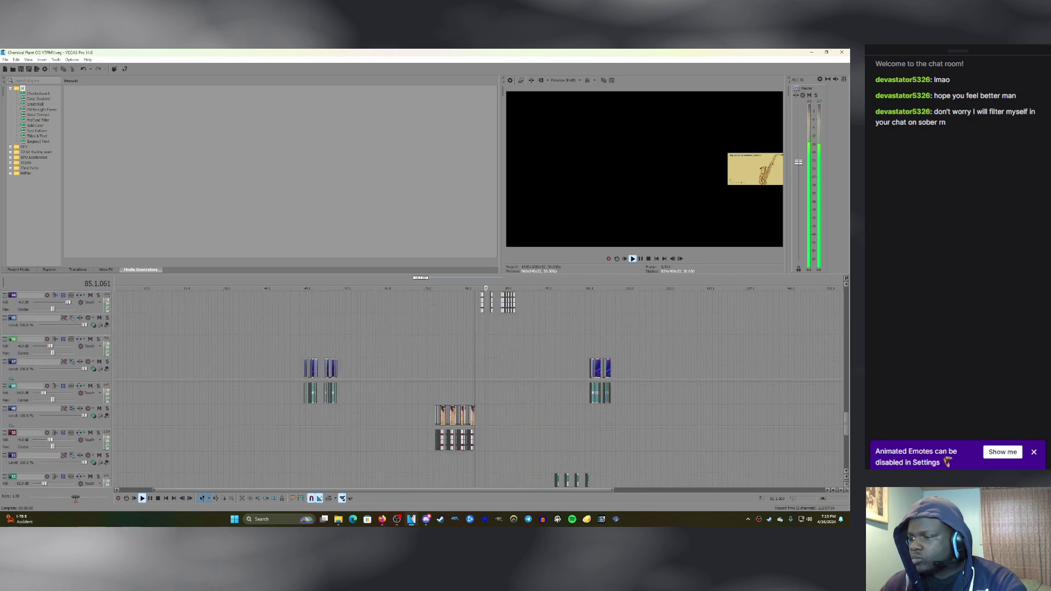
pyautogui.scroll(-2, 479, 389)
pyautogui.scroll(12, 479, 389)
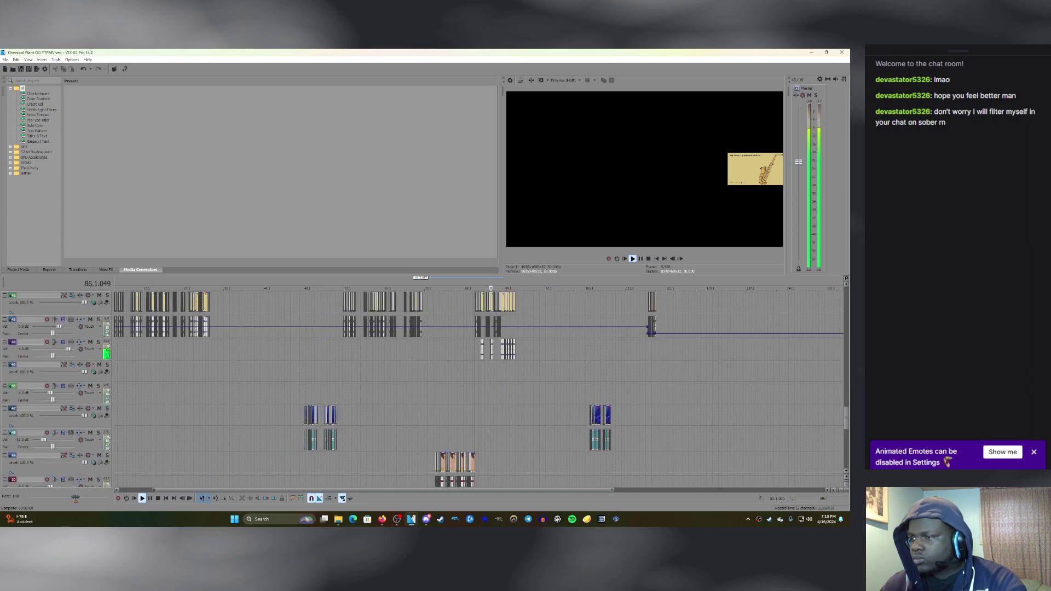
pyautogui.scroll(5, 479, 389)
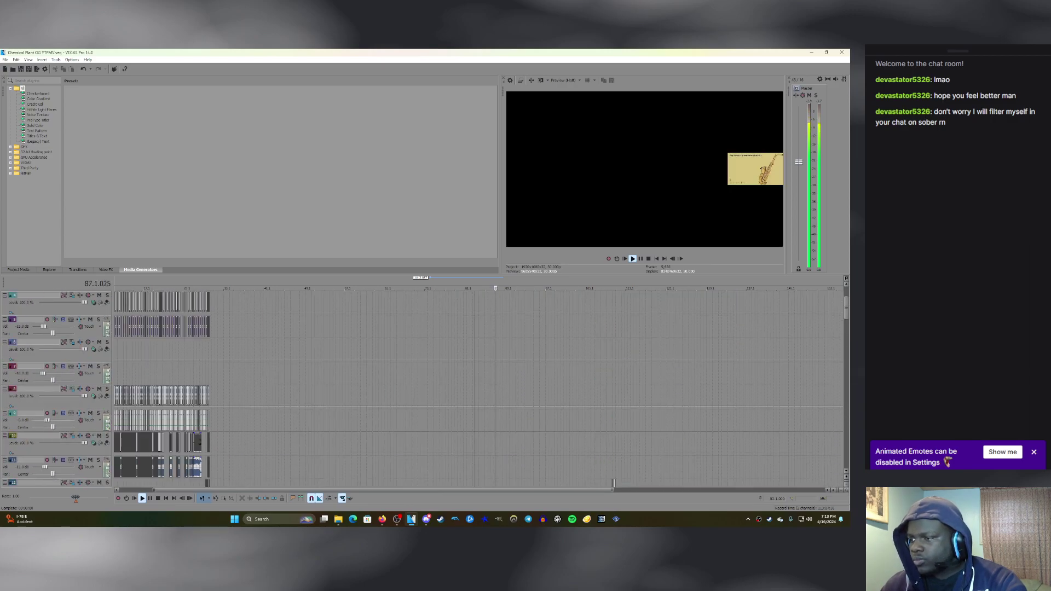
pyautogui.scroll(-7, 479, 389)
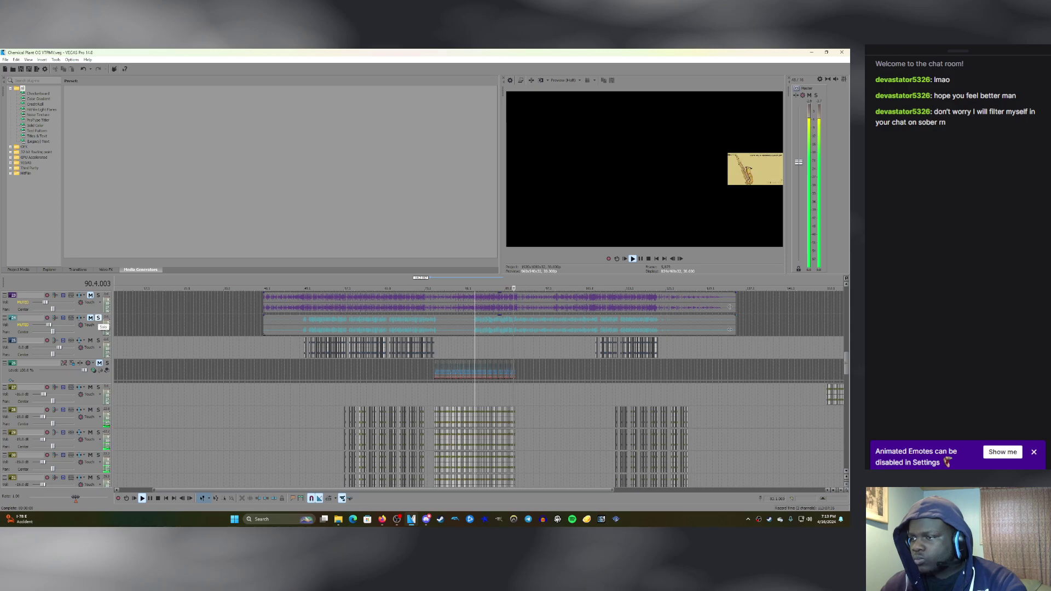
# Solo the cyan audio track and the audio track directly below it, and play both from around bar 50.
pyautogui.click(99, 319)
pyautogui.press('space')
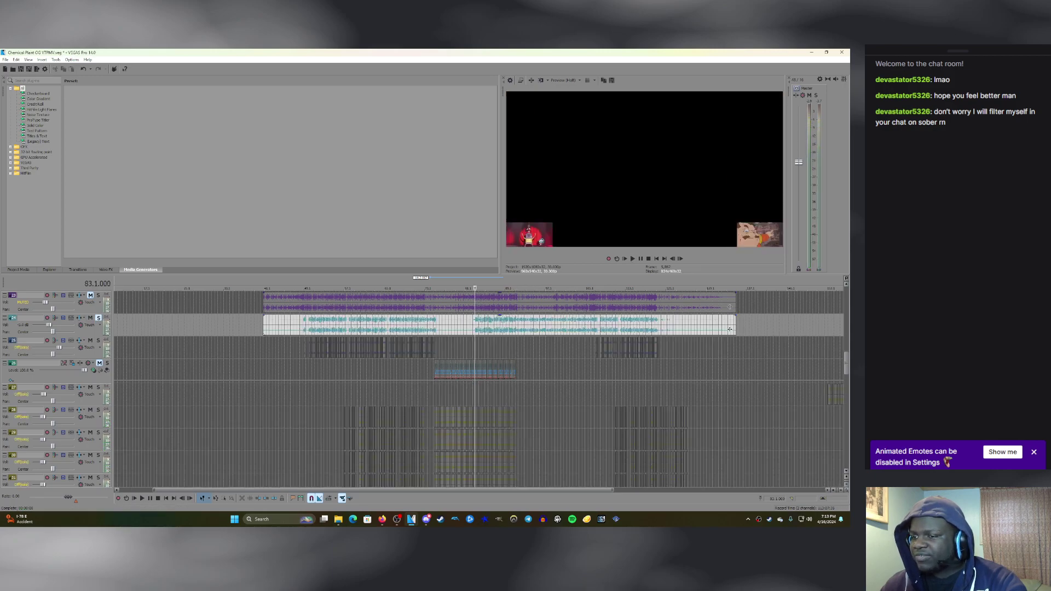
pyautogui.click(306, 370)
pyautogui.scroll(3, 306, 370)
pyautogui.click(99, 340)
pyautogui.press('space')
pyautogui.scroll(-4, 390, 378)
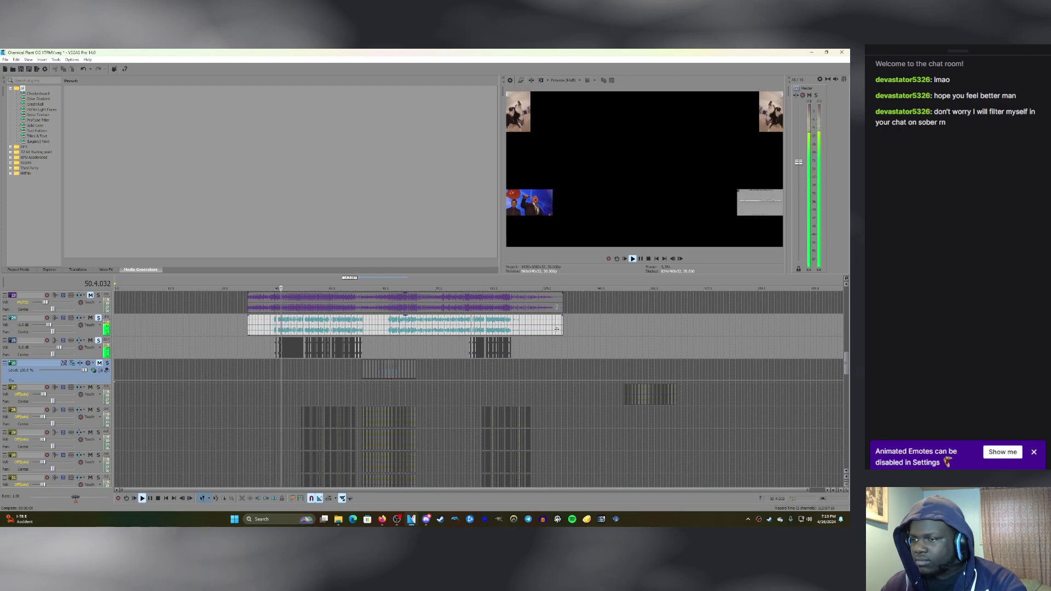
# Examine how the short clips below the cyan track line up with its waveform during playback.
pyautogui.click(470, 350)
pyautogui.scroll(8, 469, 352)
pyautogui.scroll(-4, 469, 352)
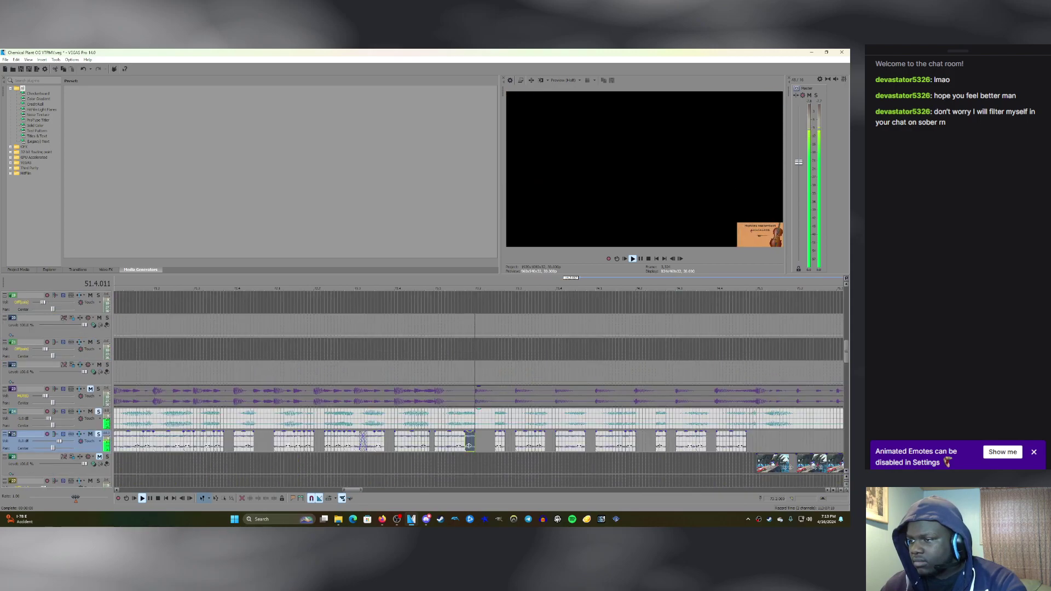
pyautogui.scroll(-2, 469, 352)
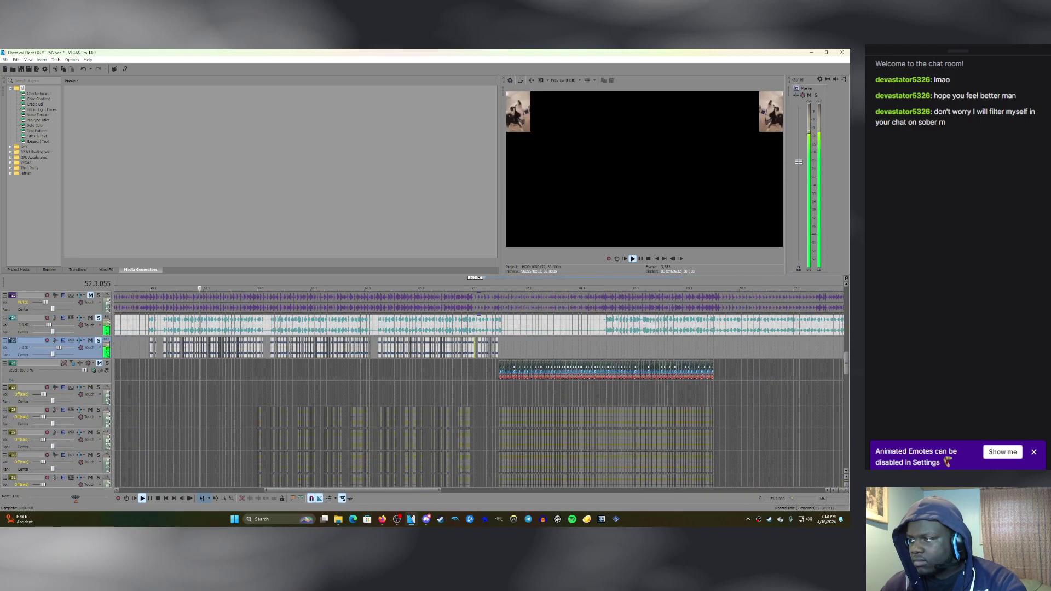
pyautogui.scroll(-2, 475, 350)
pyautogui.scroll(3, 474, 351)
pyautogui.scroll(-3, 475, 350)
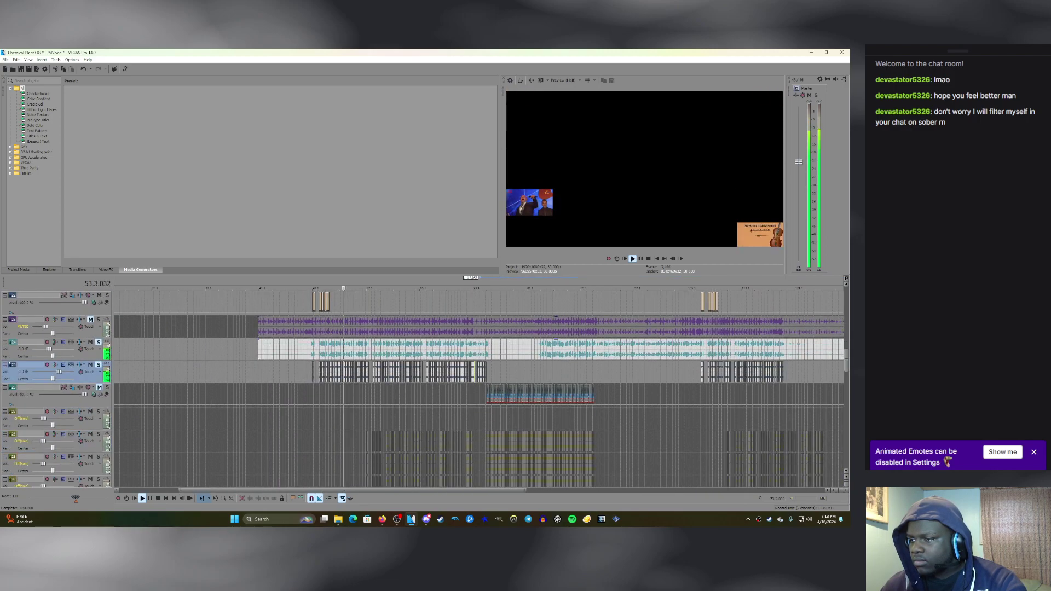
# Copy a short clip from the track below the cyan audio track around bar 55 and play the section around bar 83.
pyautogui.scroll(5, 475, 350)
pyautogui.scroll(4, 475, 370)
pyautogui.rightClick(499, 370)
pyautogui.click(509, 215)
pyautogui.scroll(-5, 474, 372)
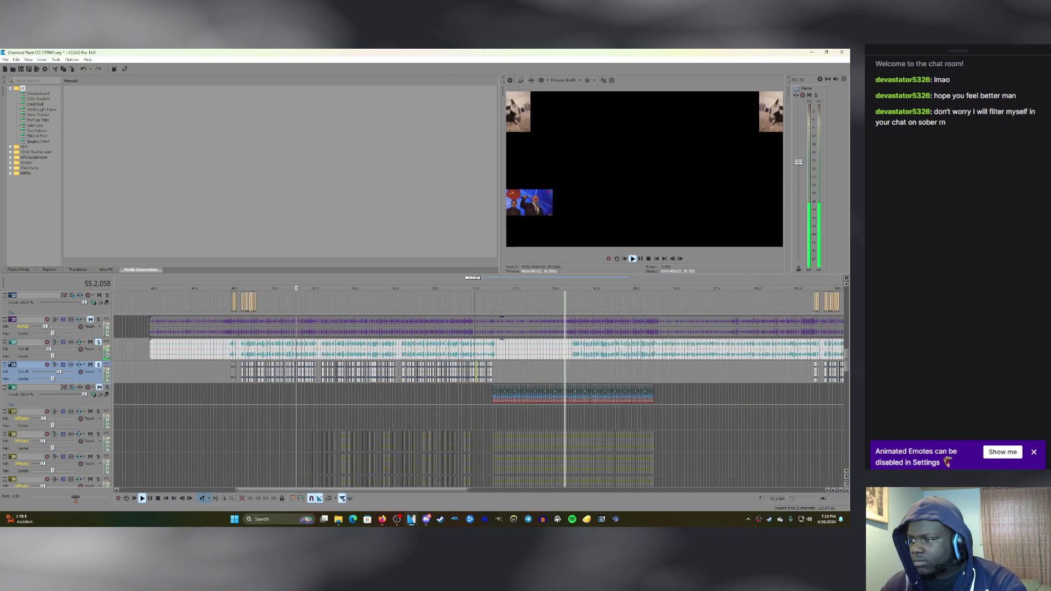
pyautogui.click(565, 372)
pyautogui.scroll(1, 565, 371)
pyautogui.scroll(5, 475, 390)
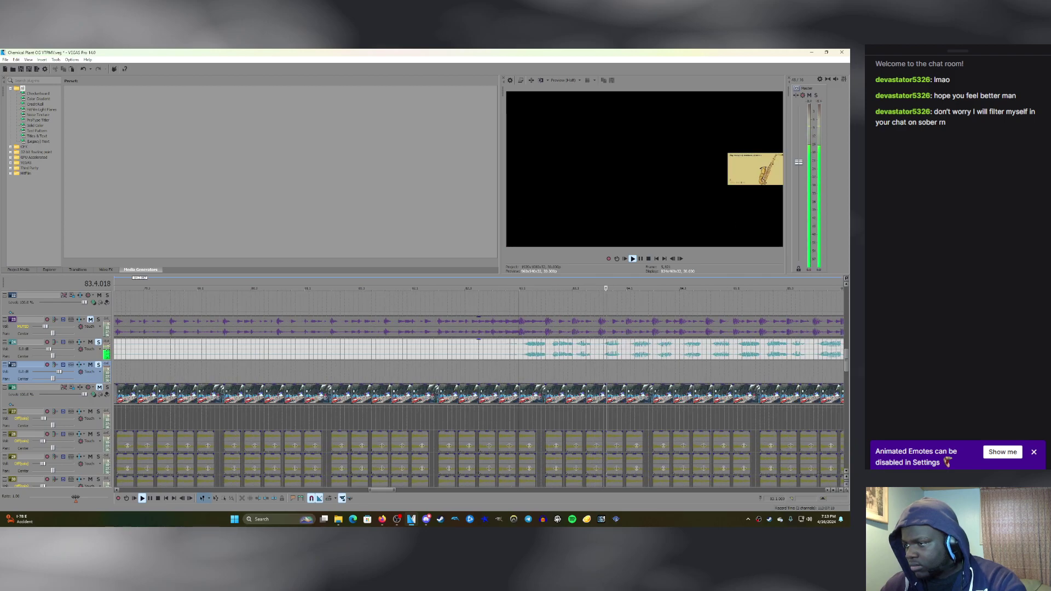
pyautogui.press('space')
pyautogui.scroll(-5, 475, 389)
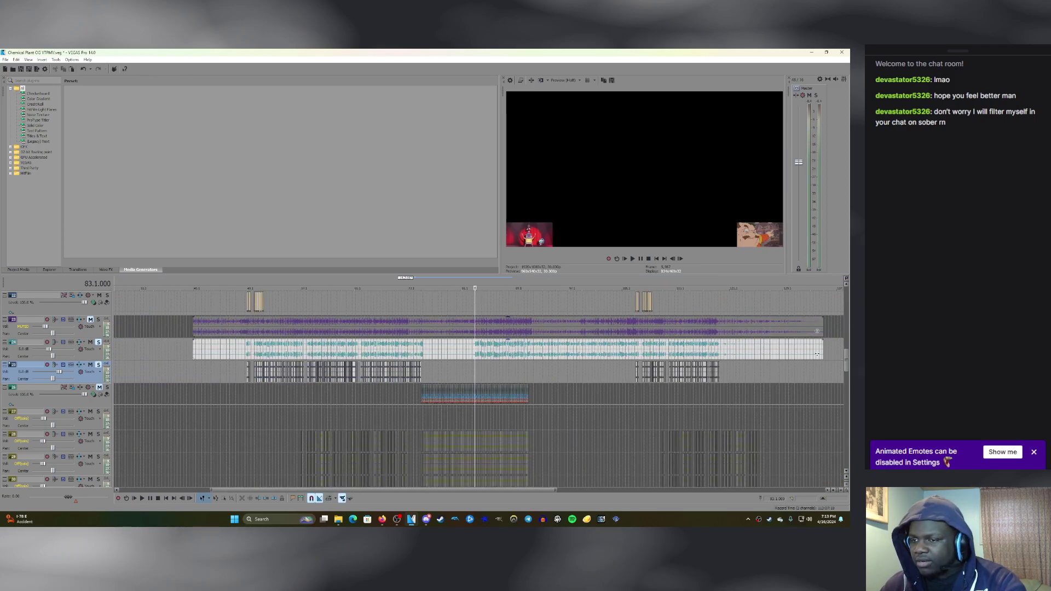
# Mute the cyan audio track and play the short clips below it from around bar 50 to bar 56.
pyautogui.click(257, 394)
pyautogui.press('space')
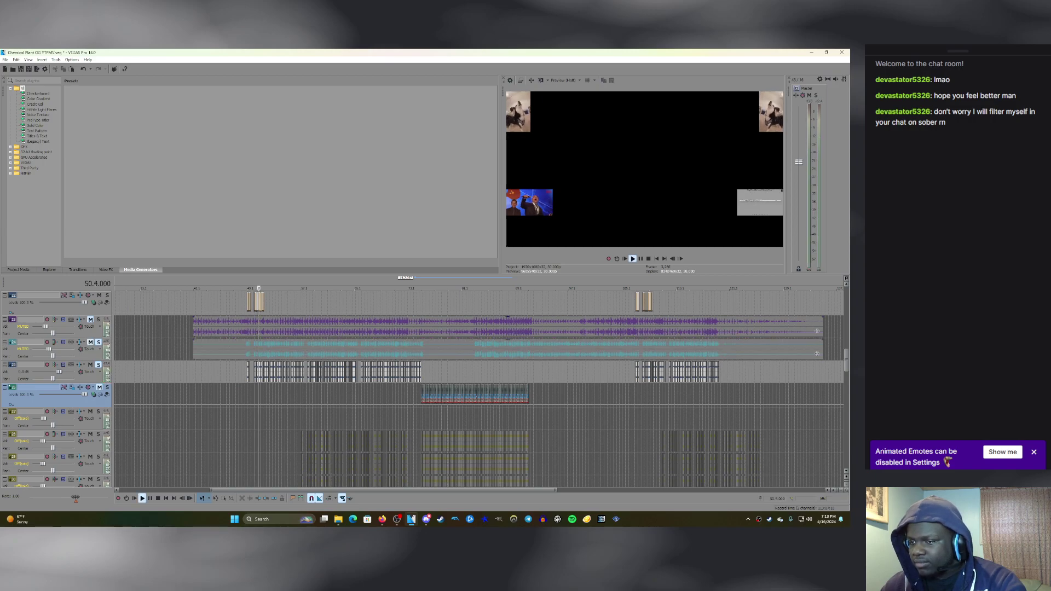
pyautogui.scroll(4, 475, 351)
pyautogui.click(442, 394)
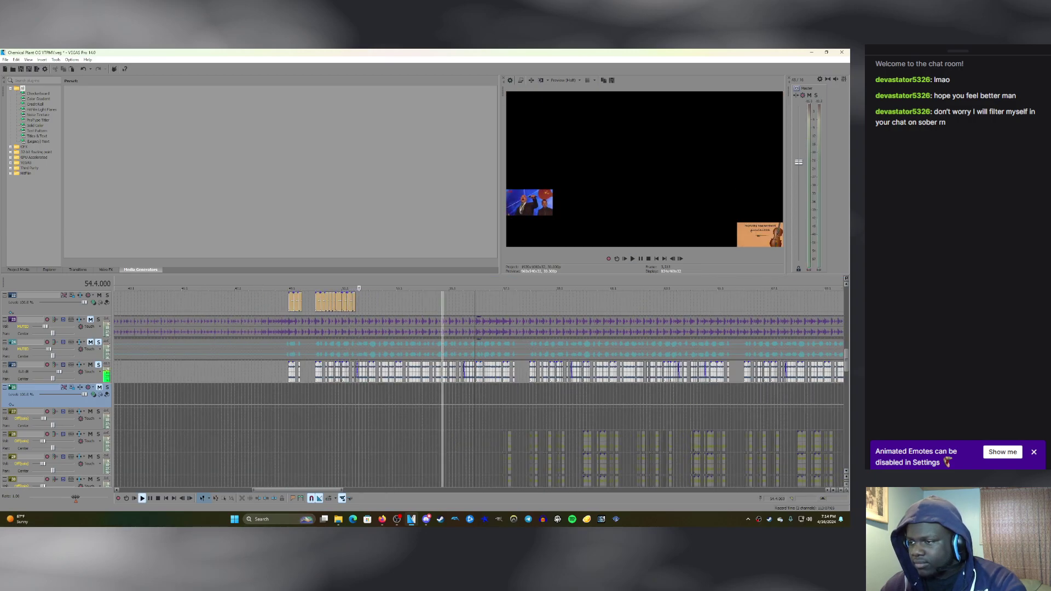
pyautogui.scroll(3, 442, 394)
pyautogui.scroll(-4, 475, 384)
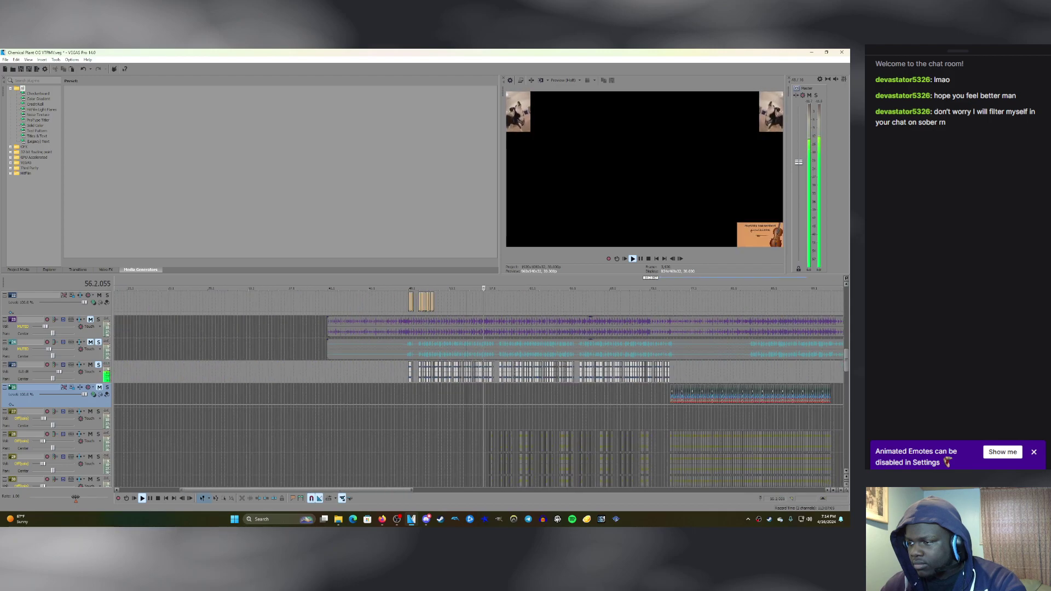
pyautogui.scroll(4, 475, 383)
pyautogui.click(461, 394)
pyautogui.scroll(2, 475, 383)
pyautogui.press('space')
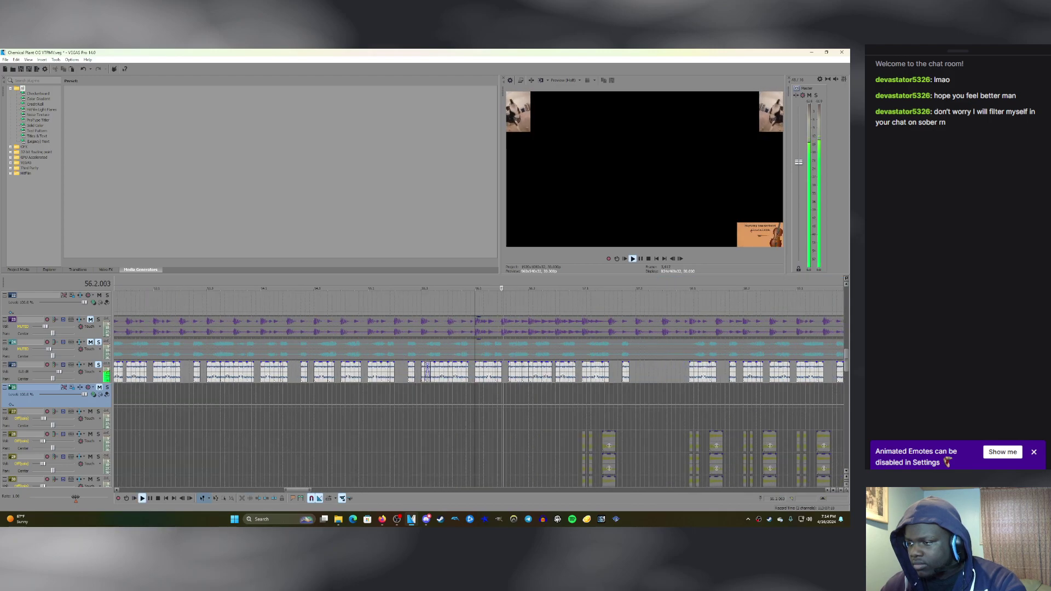
pyautogui.press('space')
pyautogui.scroll(-1, 476, 383)
pyautogui.press('space')
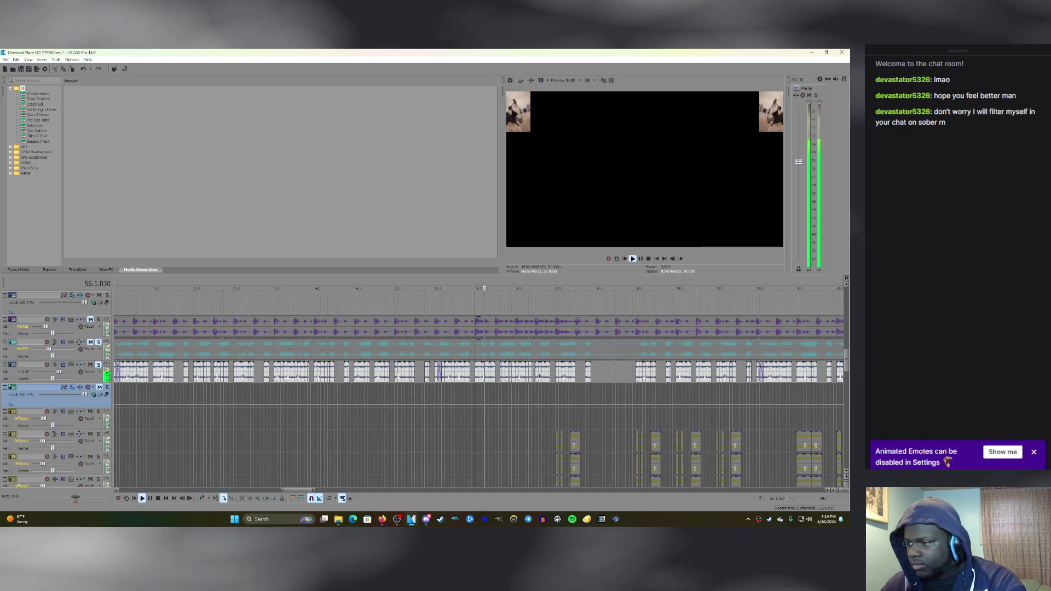
# Copy the group of short clips starting at bar 56.1 on the track below the cyan audio track.
pyautogui.moveTo(510, 372); pyautogui.dragTo(513, 372)
pyautogui.rightClick(513, 371)
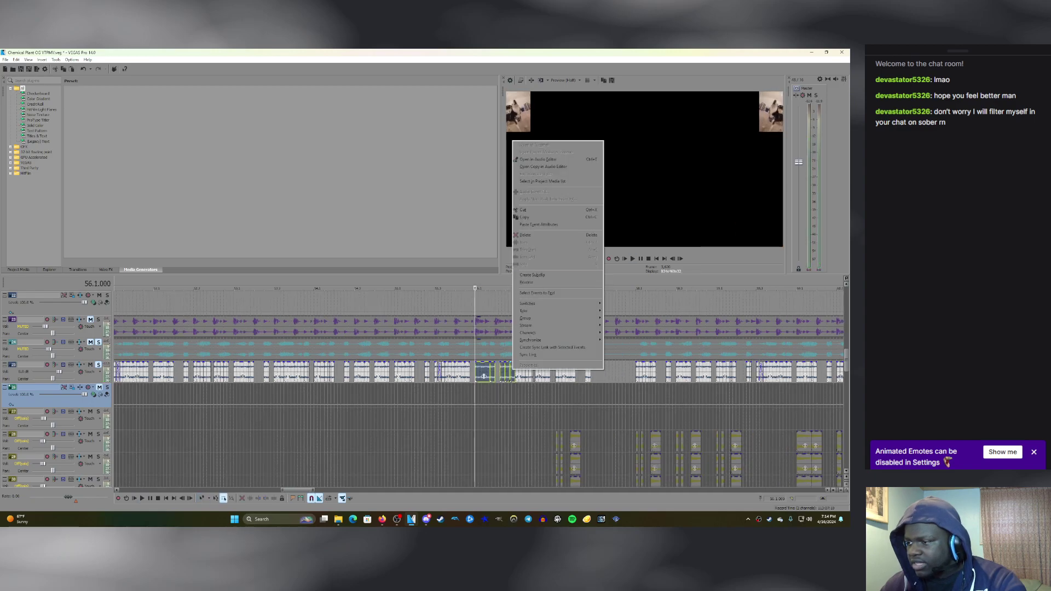
pyautogui.click(523, 217)
pyautogui.scroll(-6, 475, 372)
pyautogui.hotkey('ctrl', 'd')
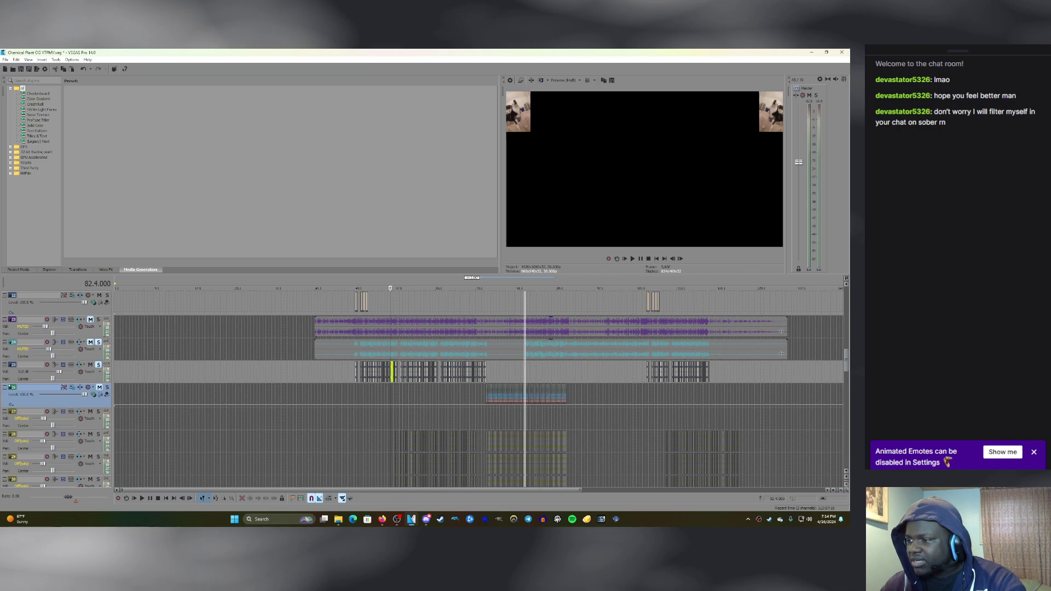
# Unmute the cyan audio track and paste the copied clips at bar 83.1 on the track directly below it.
pyautogui.click(525, 372)
pyautogui.scroll(4, 525, 373)
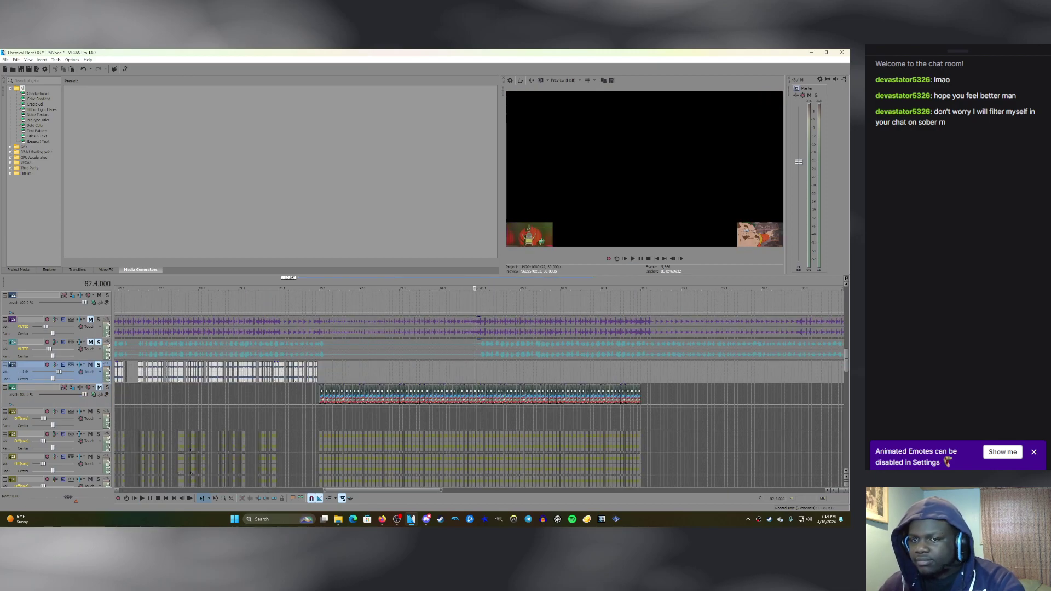
pyautogui.click(90, 342)
pyautogui.scroll(3, 476, 389)
pyautogui.press('space')
pyautogui.press('space')
pyautogui.press('Up')
pyautogui.click(462, 373)
pyautogui.press('space')
pyautogui.press('space')
pyautogui.hotkey('ctrl', 'v')
pyautogui.press('Down')
pyautogui.press('Down')
pyautogui.press('Down')
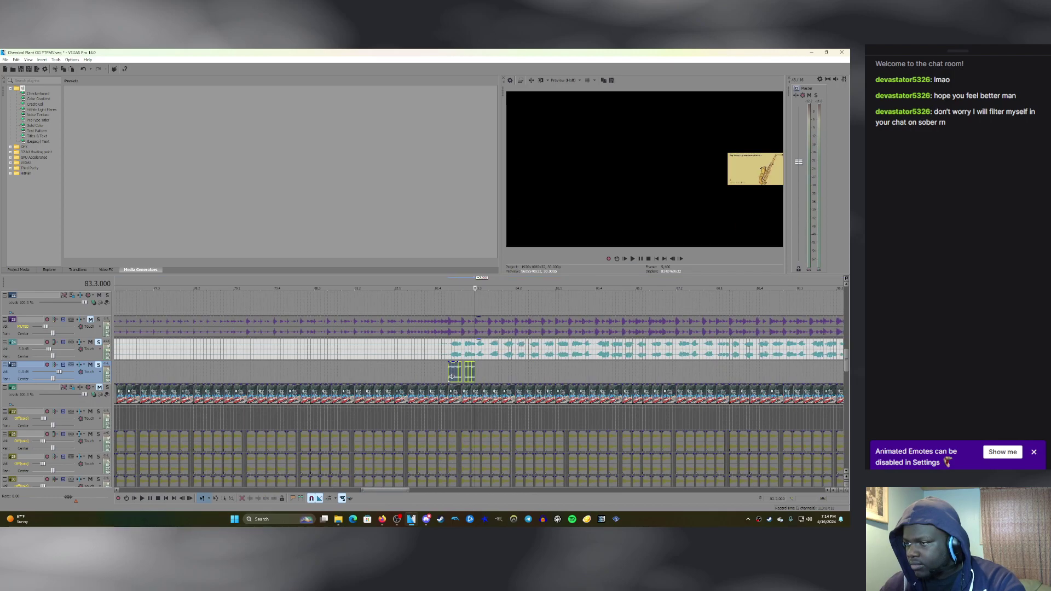
# Play the pasted clips together with the cyan audio track from bar 83.1.
pyautogui.press('space')
pyautogui.press('Up')
pyautogui.press('Up')
pyautogui.press('Up')
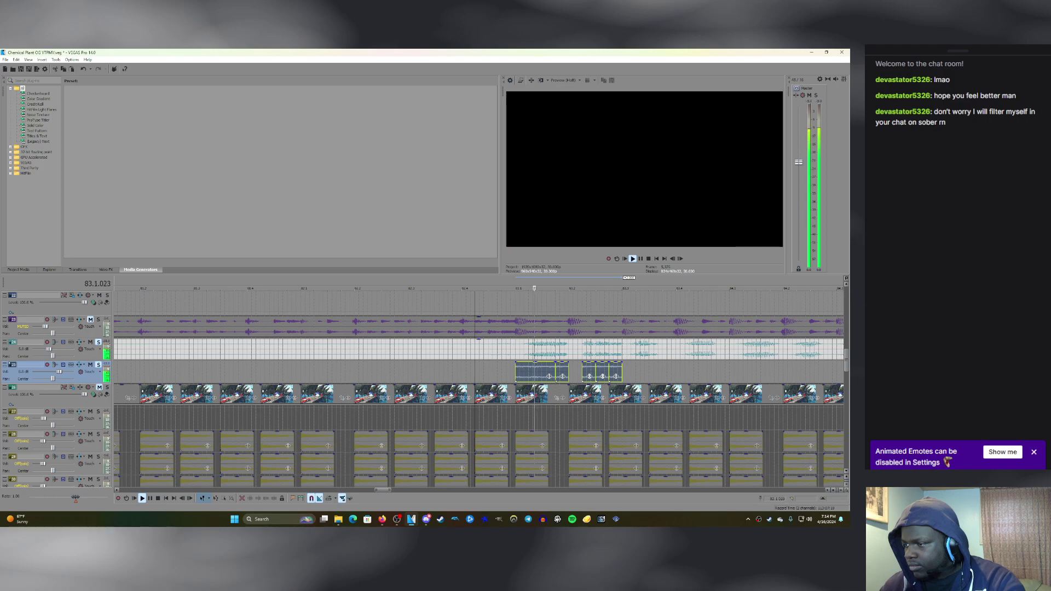
pyautogui.press('space')
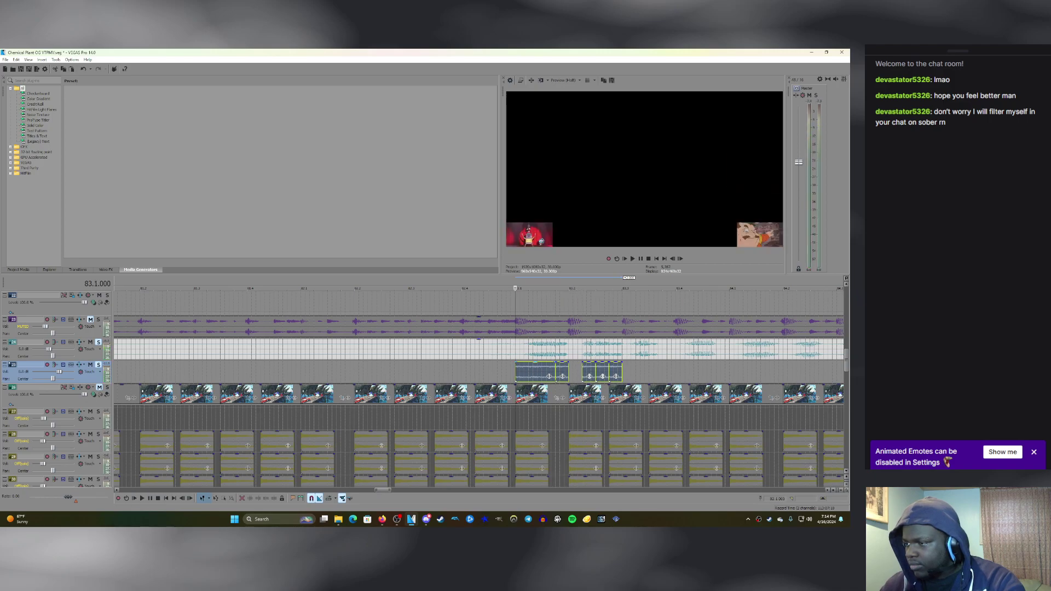
# Loop the first pasted clip at bar 83.1 and compare it with the cyan track muted and unmuted.
pyautogui.click(537, 372)
pyautogui.doubleClick(542, 371)
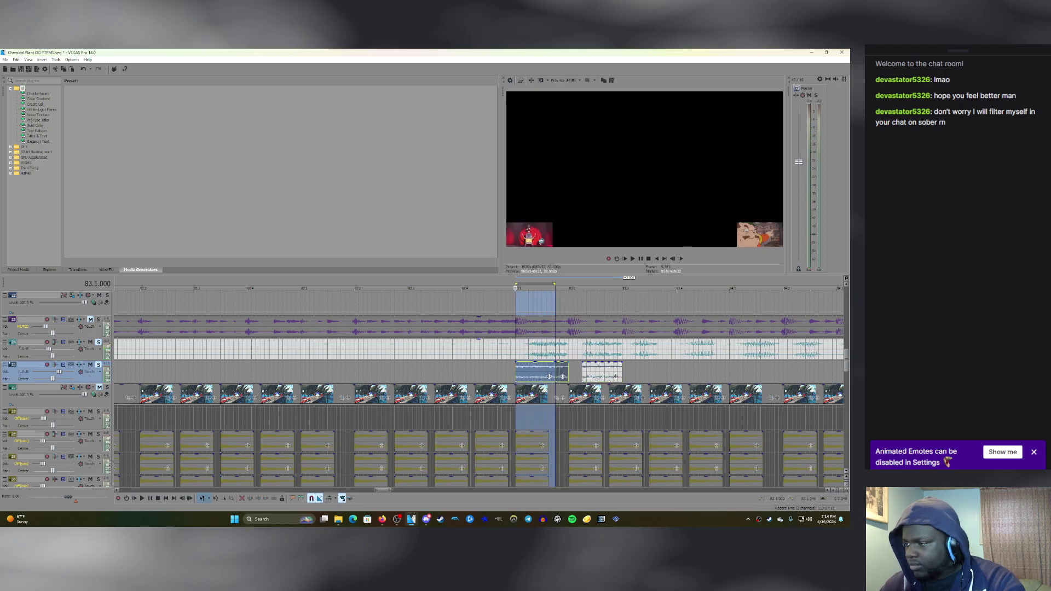
pyautogui.click(625, 259)
pyautogui.press('space')
pyautogui.click(617, 258)
pyautogui.press('space')
pyautogui.press('Up')
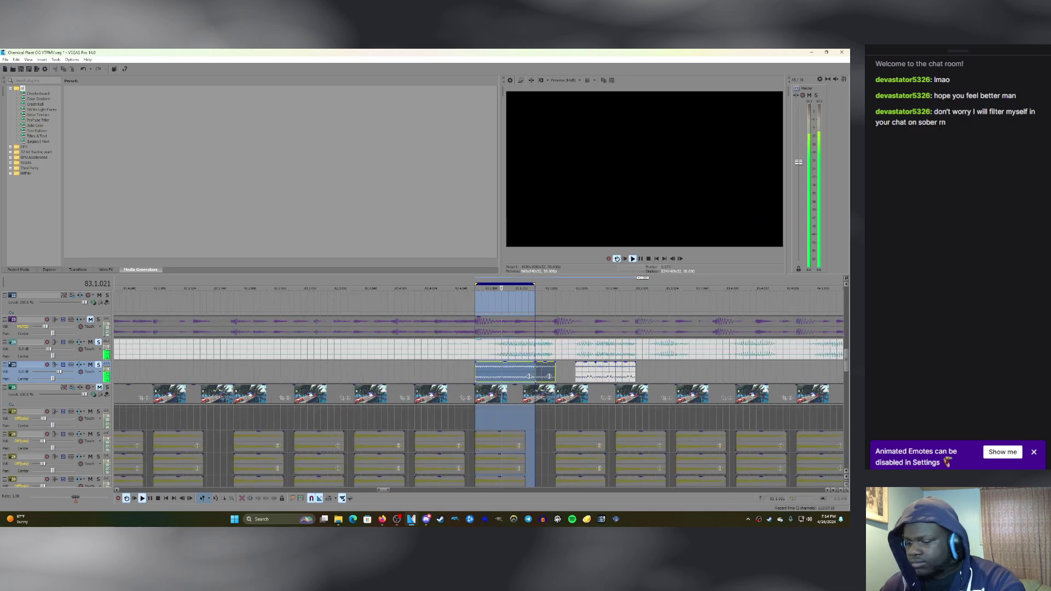
pyautogui.click(90, 342)
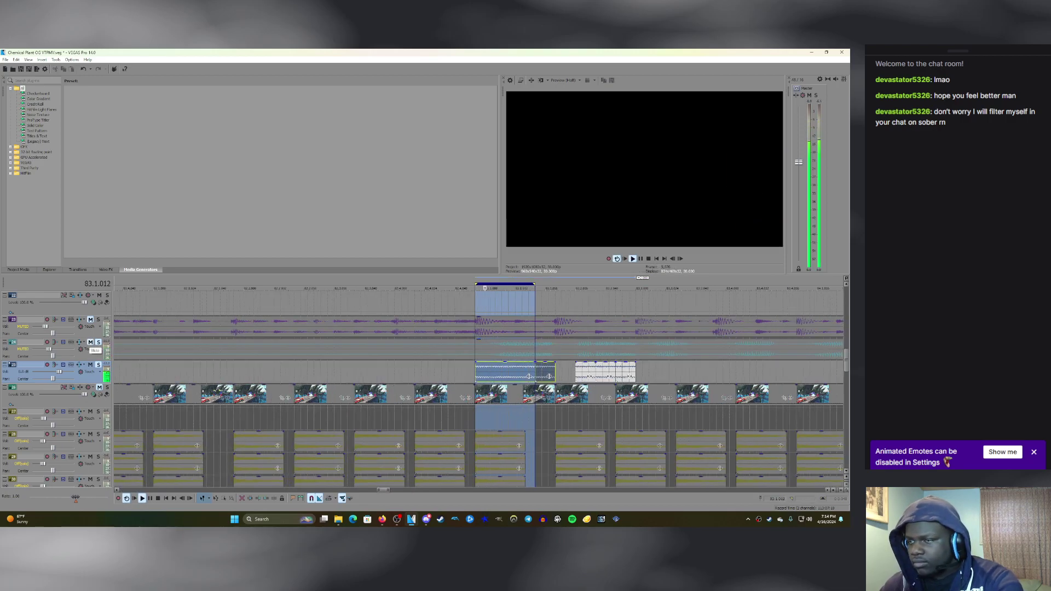
pyautogui.click(90, 342)
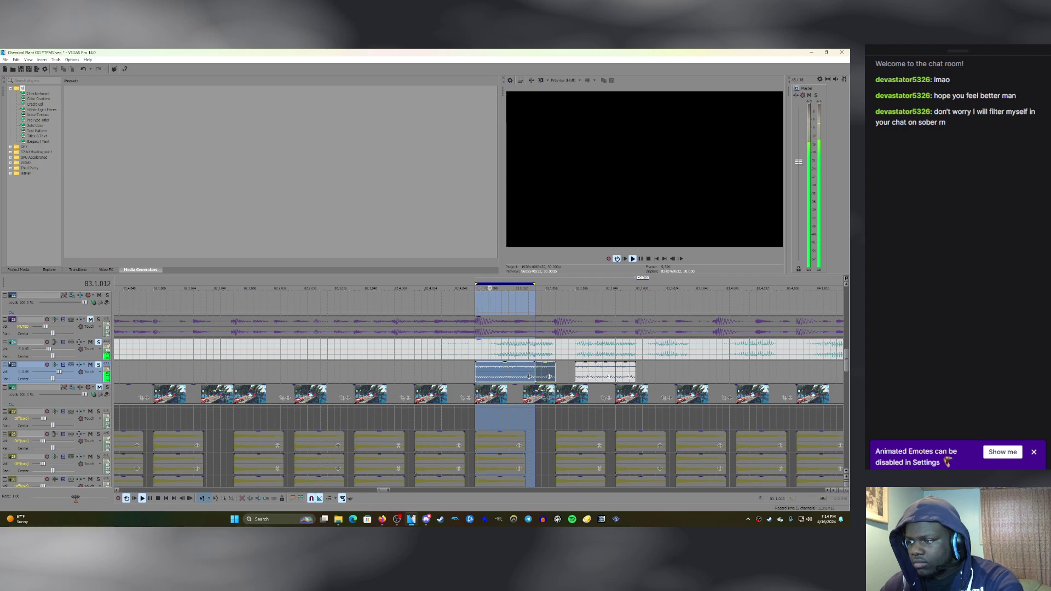
# Loop the second pasted clip and alternate muting the cyan track and the clip track to compare their notes.
pyautogui.doubleClick(542, 372)
pyautogui.click(90, 342)
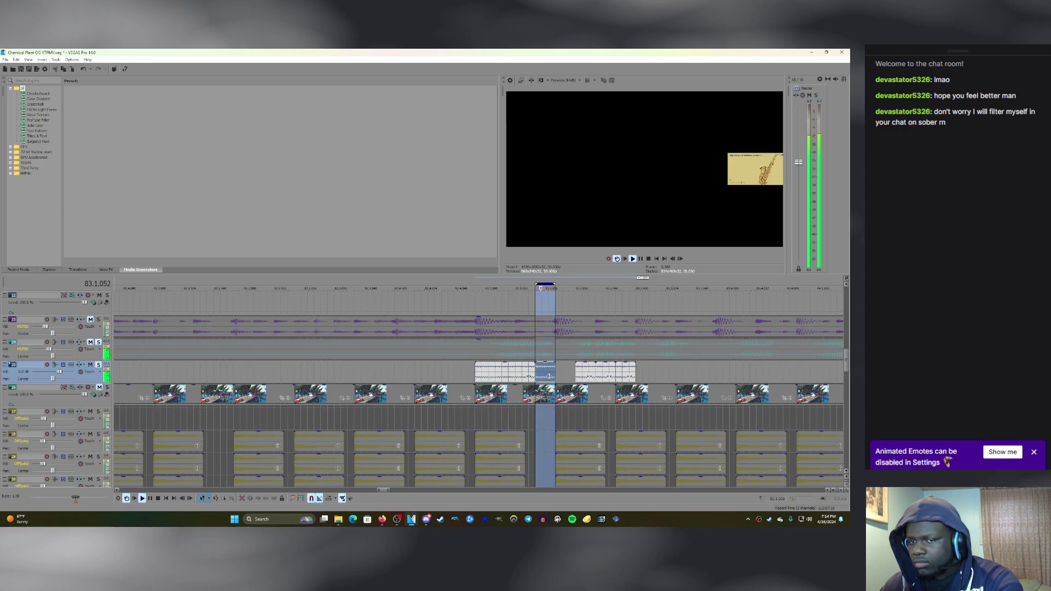
pyautogui.click(90, 342)
pyautogui.click(90, 365)
pyautogui.click(91, 364)
pyautogui.click(91, 342)
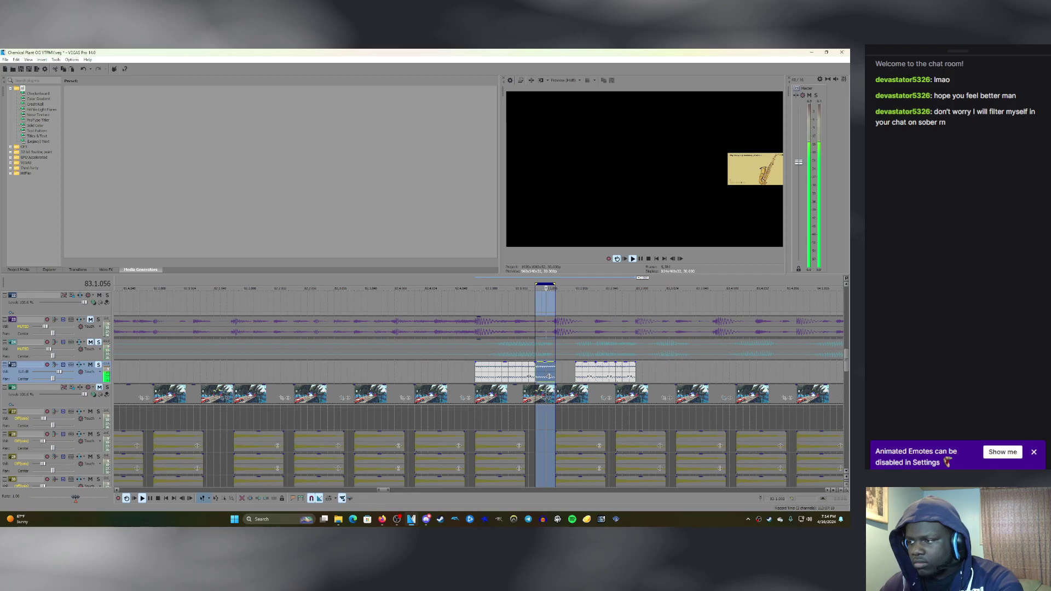
# Loop each of the three pasted clips in bar 83.2 and compare them with the cyan track muted and unmuted.
pyautogui.click(529, 376)
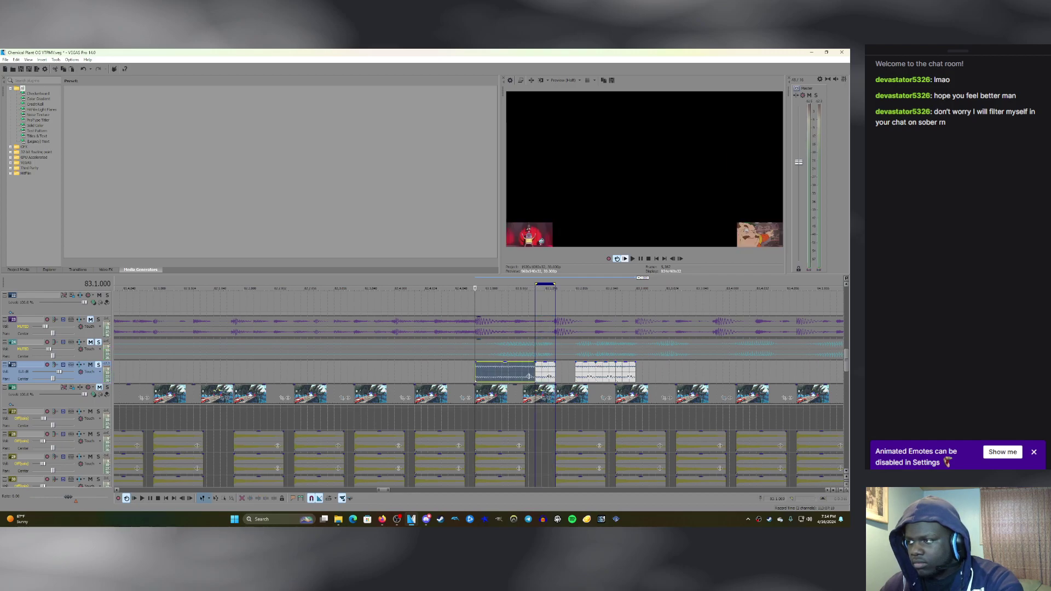
pyautogui.press('space')
pyautogui.doubleClick(587, 376)
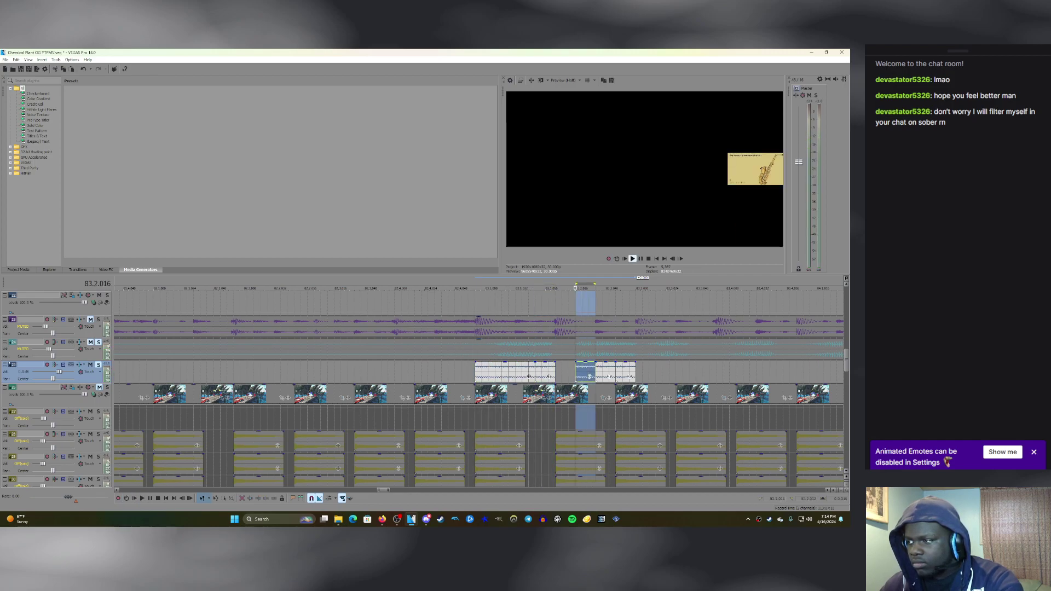
pyautogui.click(618, 258)
pyautogui.press('space')
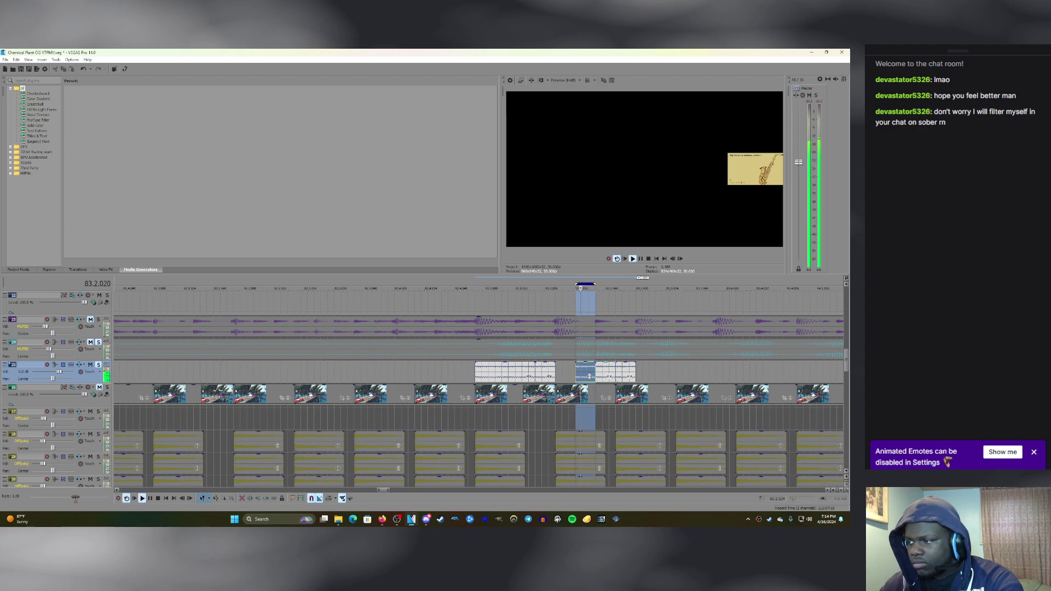
pyautogui.doubleClick(606, 377)
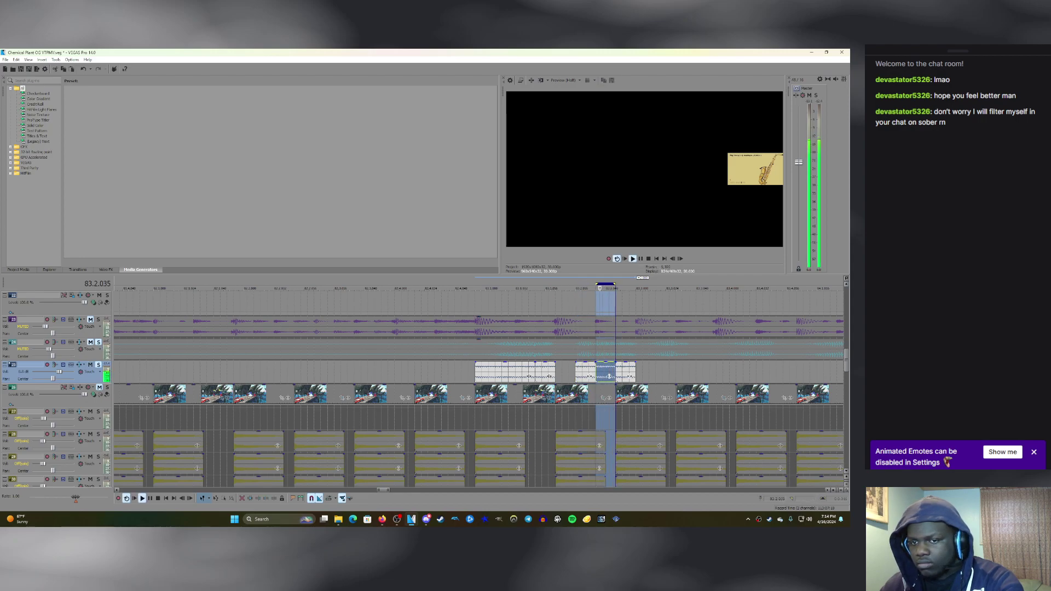
pyautogui.click(91, 341)
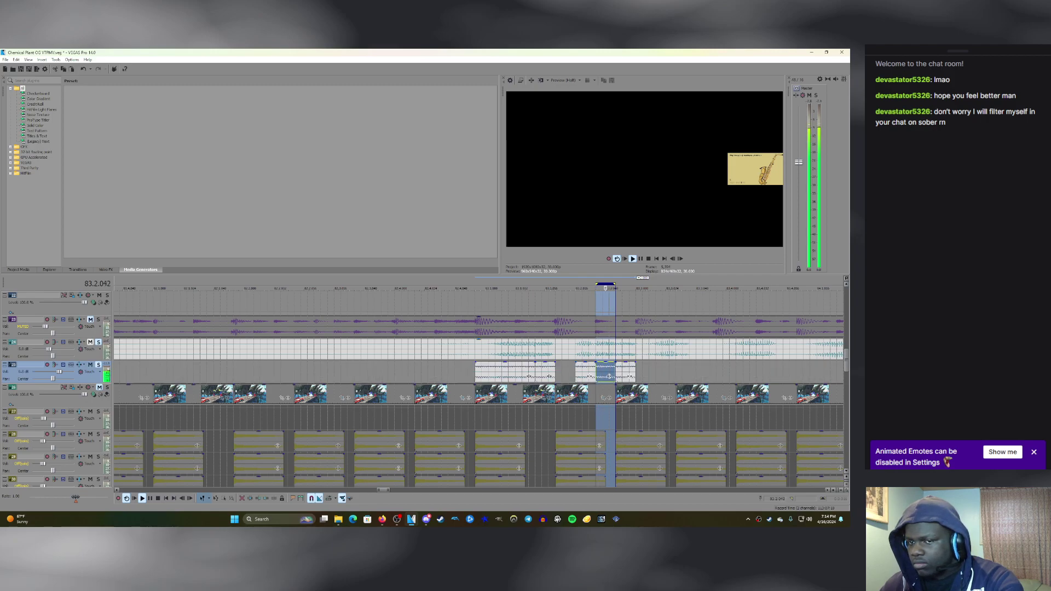
pyautogui.doubleClick(585, 376)
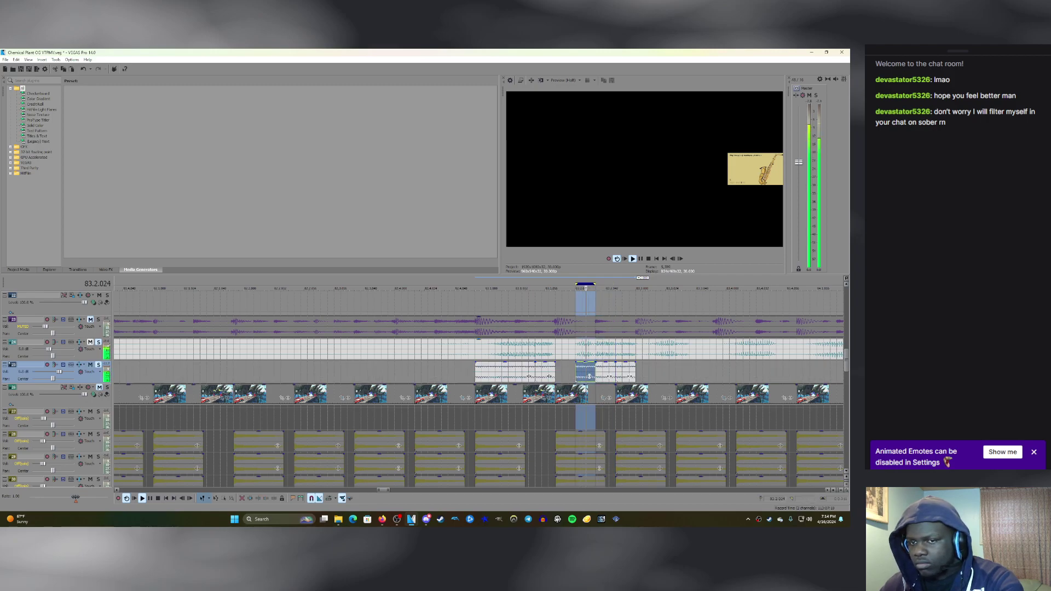
pyautogui.click(90, 341)
pyautogui.click(91, 341)
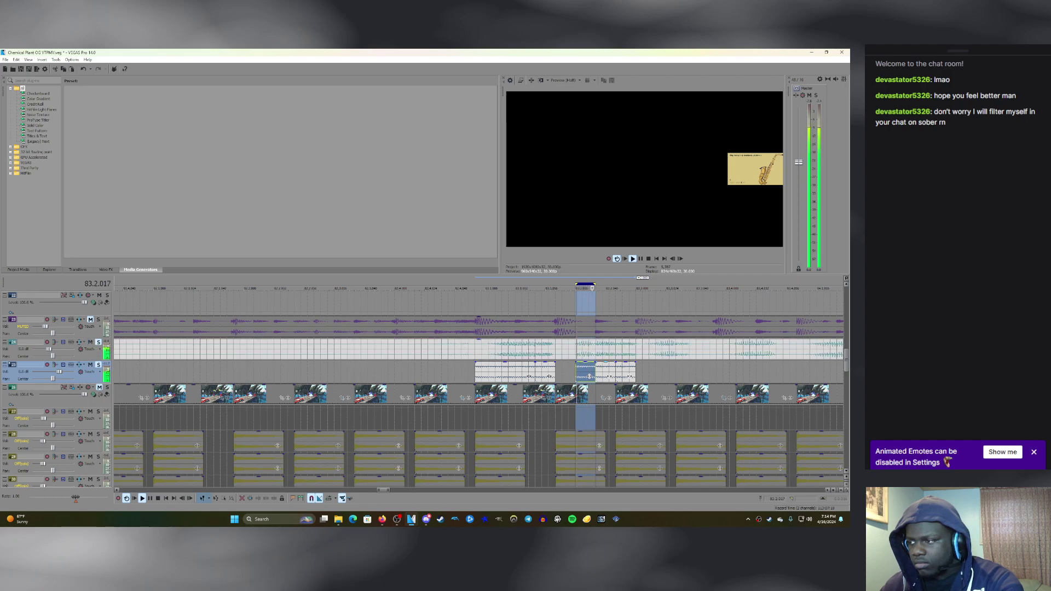
pyautogui.doubleClick(629, 377)
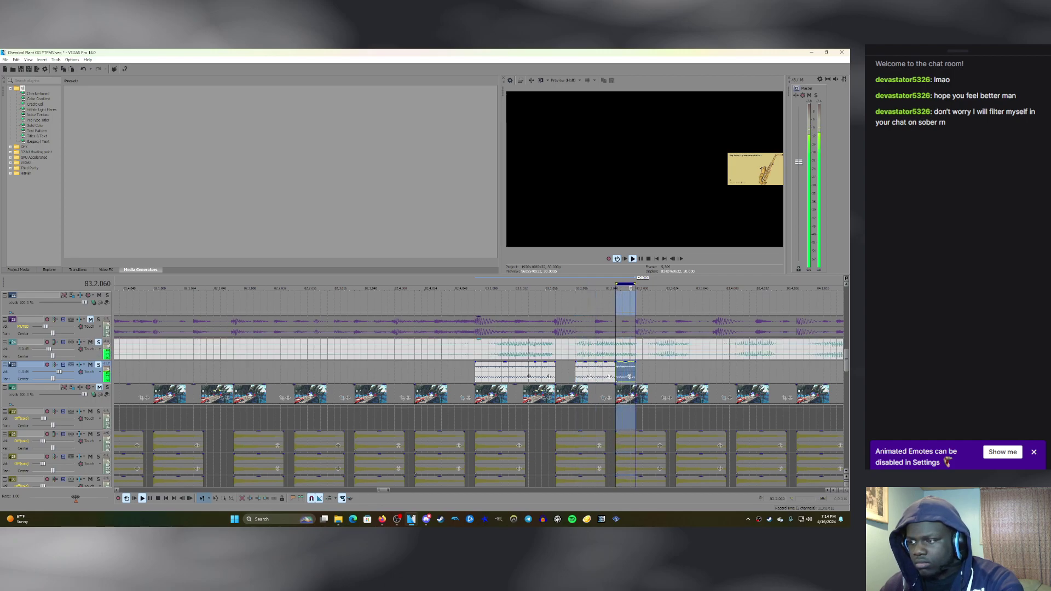
# Turn off loop playback and replay the pasted clips from bar 83.1, muting and unmuting the cyan track.
pyautogui.scroll(-1, 478, 384)
pyautogui.doubleClick(406, 376)
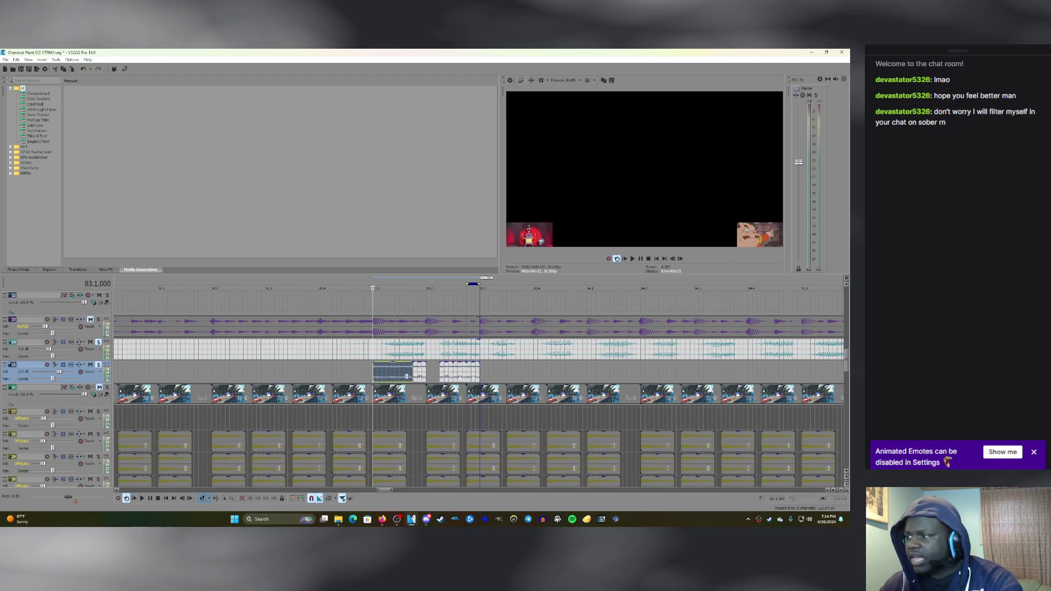
pyautogui.click(90, 342)
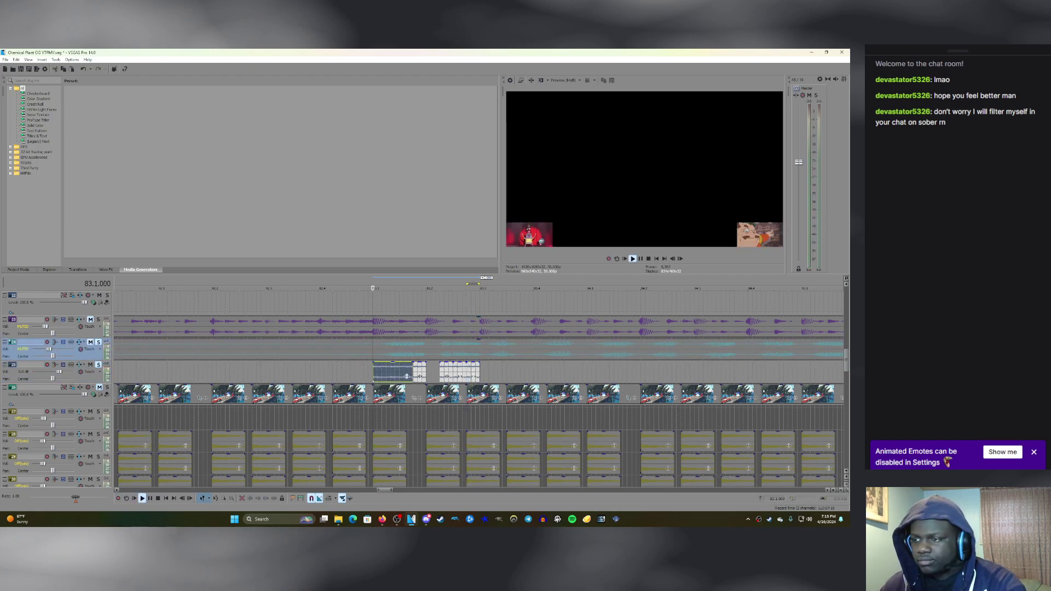
pyautogui.press('space')
pyautogui.click(90, 342)
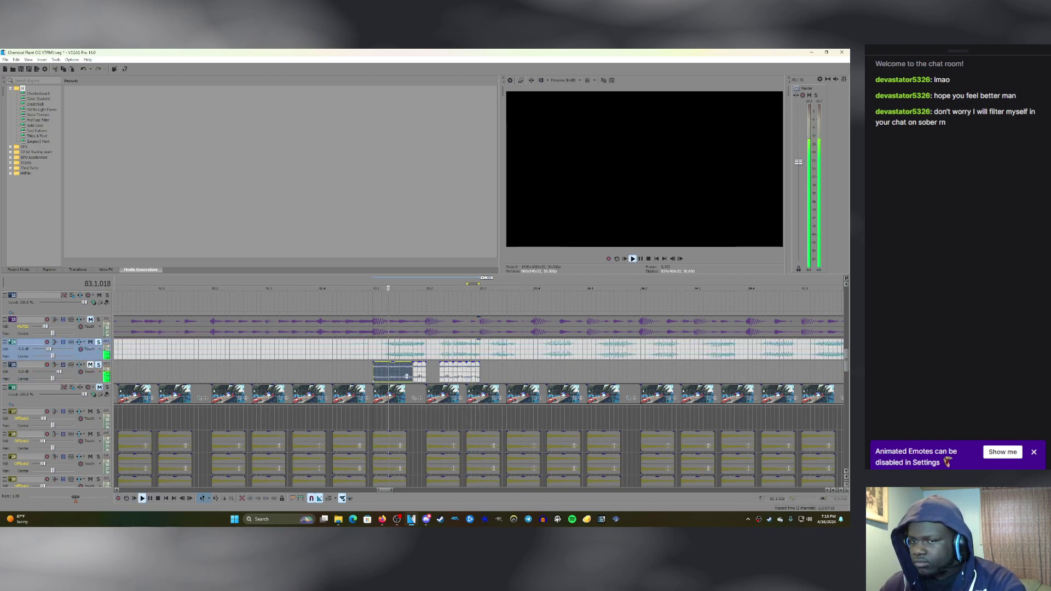
# Play the earlier clips on the clip track between bars 66 and 72 to find a note for reuse.
pyautogui.scroll(-8, 479, 388)
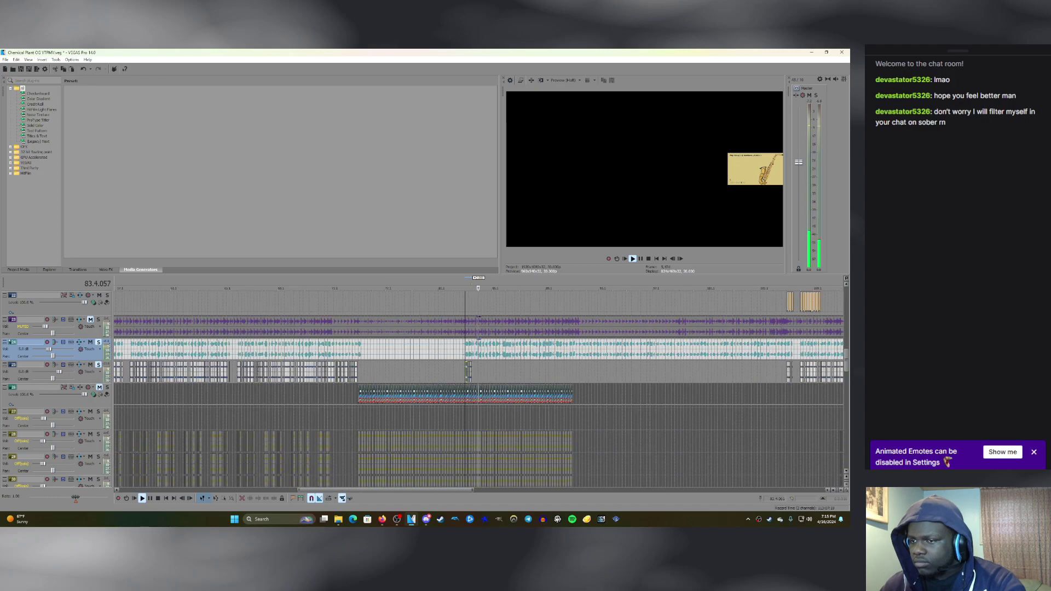
pyautogui.click(239, 373)
pyautogui.scroll(3, 239, 372)
pyautogui.press('space')
pyautogui.scroll(3, 239, 373)
pyautogui.press('space')
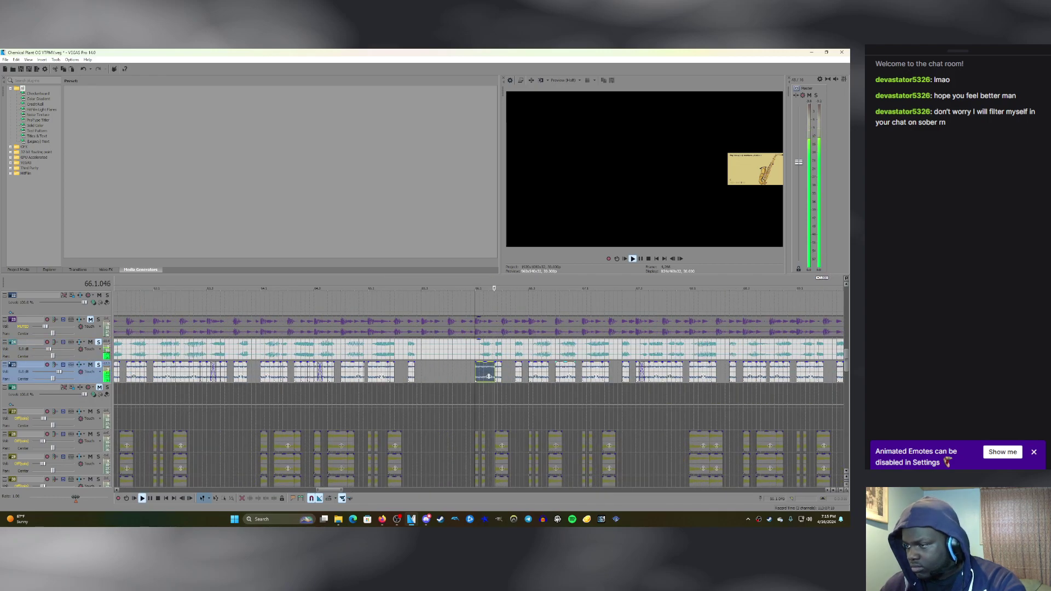
pyautogui.press('Down')
pyautogui.click(536, 394)
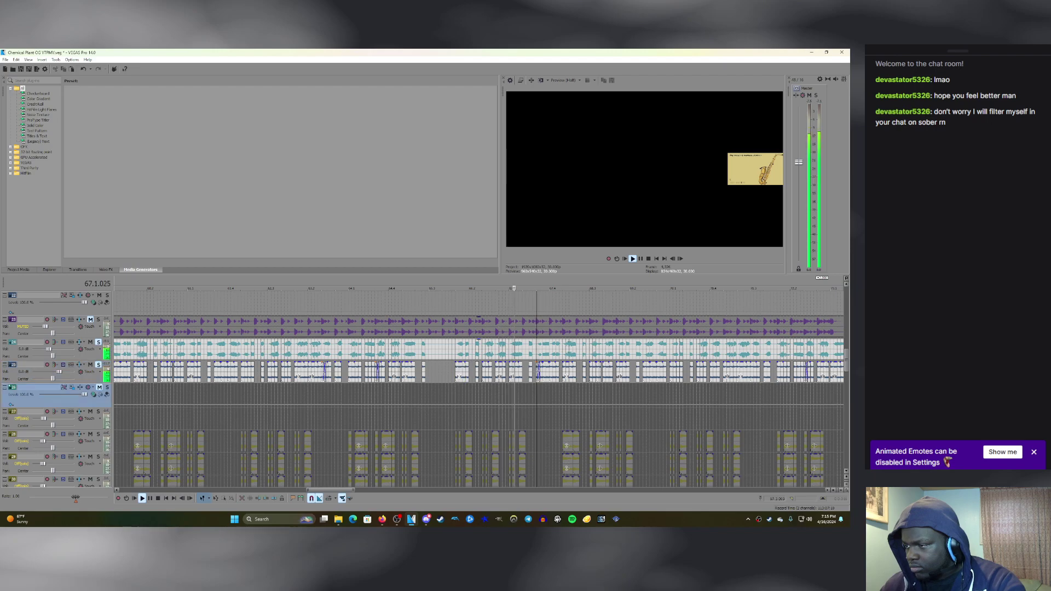
pyautogui.scroll(2, 535, 395)
pyautogui.scroll(-3, 536, 395)
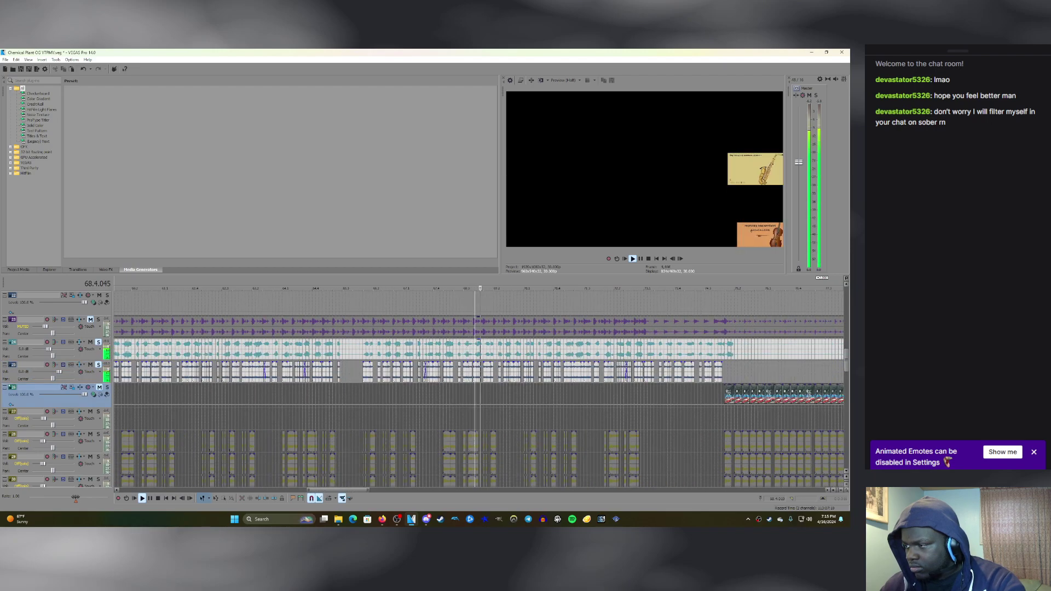
pyautogui.press('space')
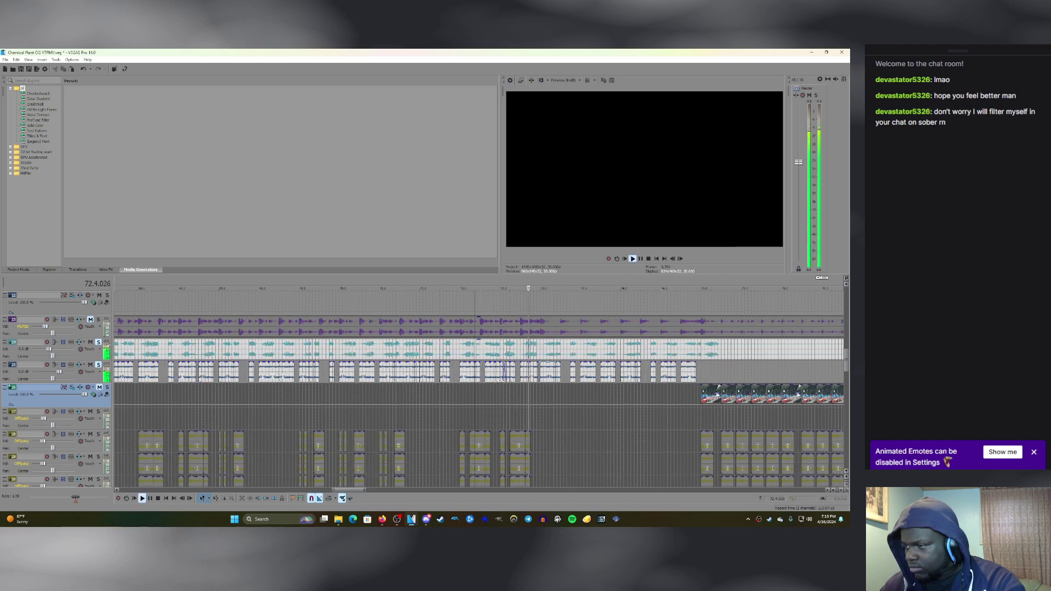
pyautogui.press('space')
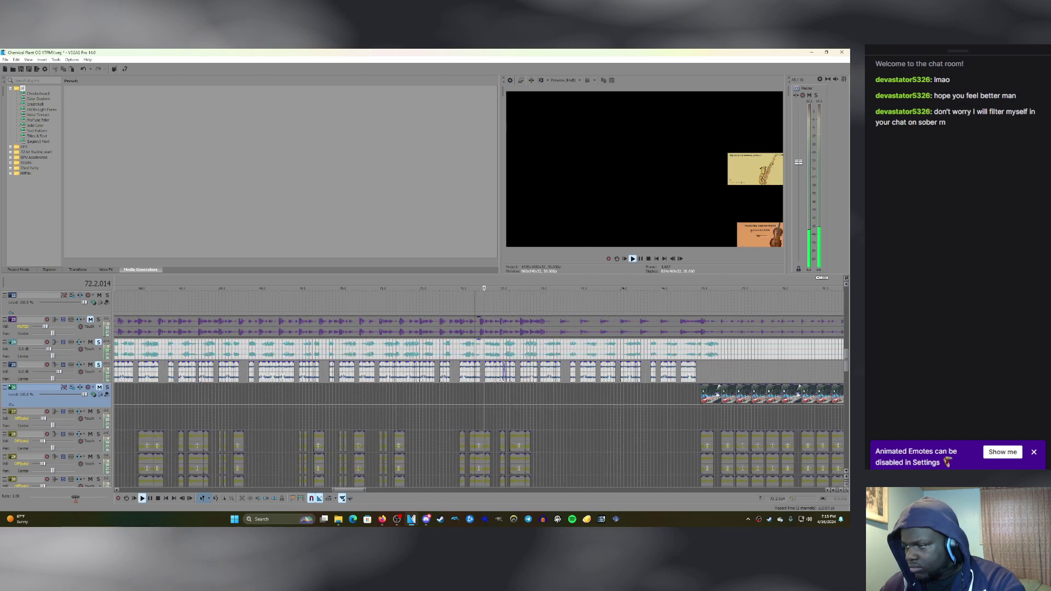
# Stop playback and copy a clip from the clip track near bar 73.
pyautogui.press('space')
pyautogui.press('d')
pyautogui.press('d')
pyautogui.scroll(-3, 475, 389)
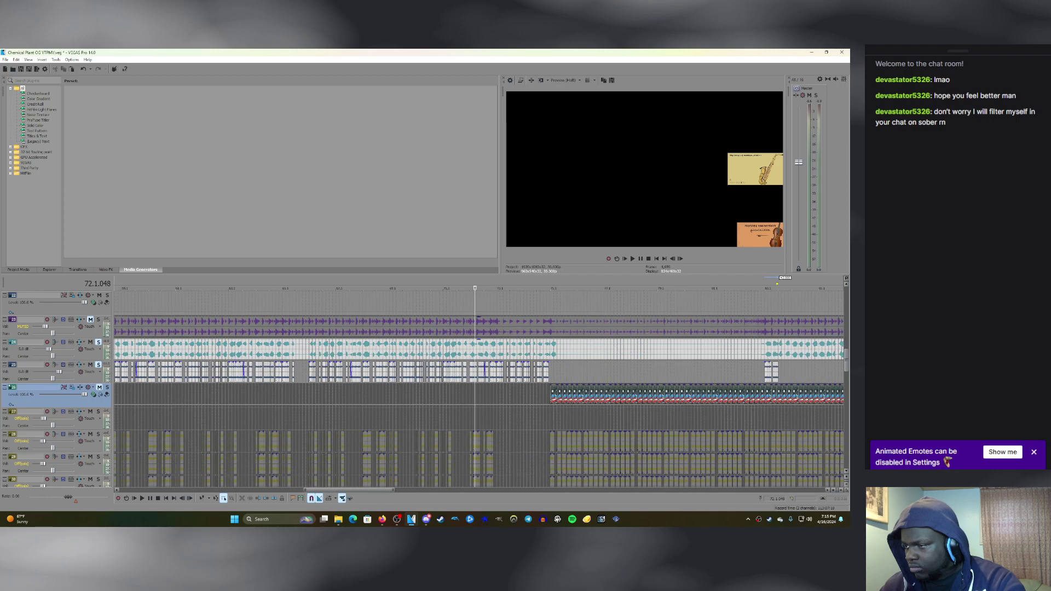
pyautogui.rightClick(501, 367)
pyautogui.click(508, 213)
pyautogui.scroll(-4, 542, 393)
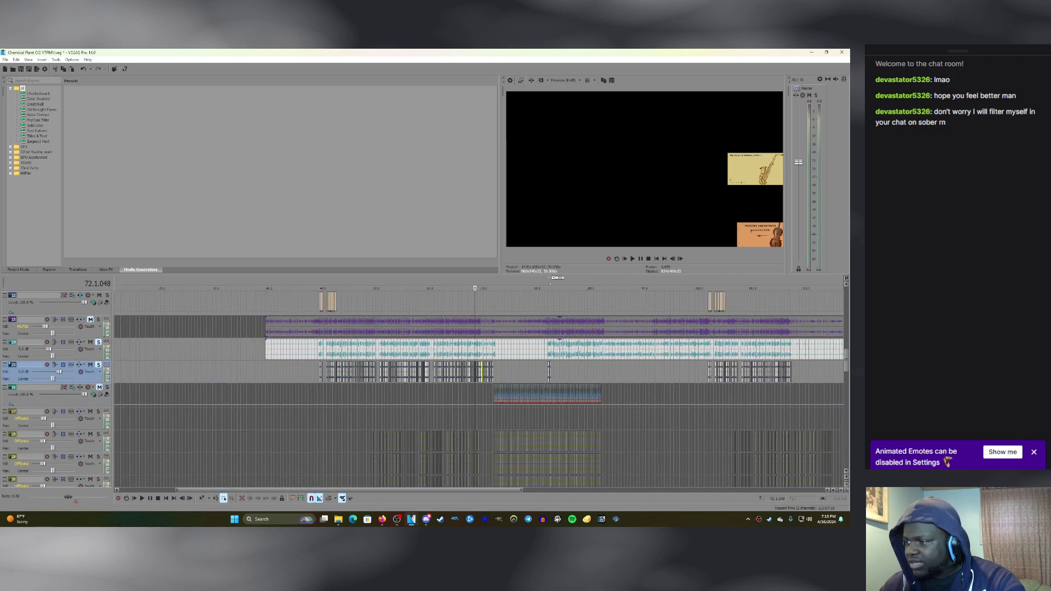
# Try a duplicate of the last bar 83.2 clip at 83.3 and a clip at 83.3.032, playing each arrangement.
pyautogui.click(549, 372)
pyautogui.scroll(6, 549, 372)
pyautogui.press('space')
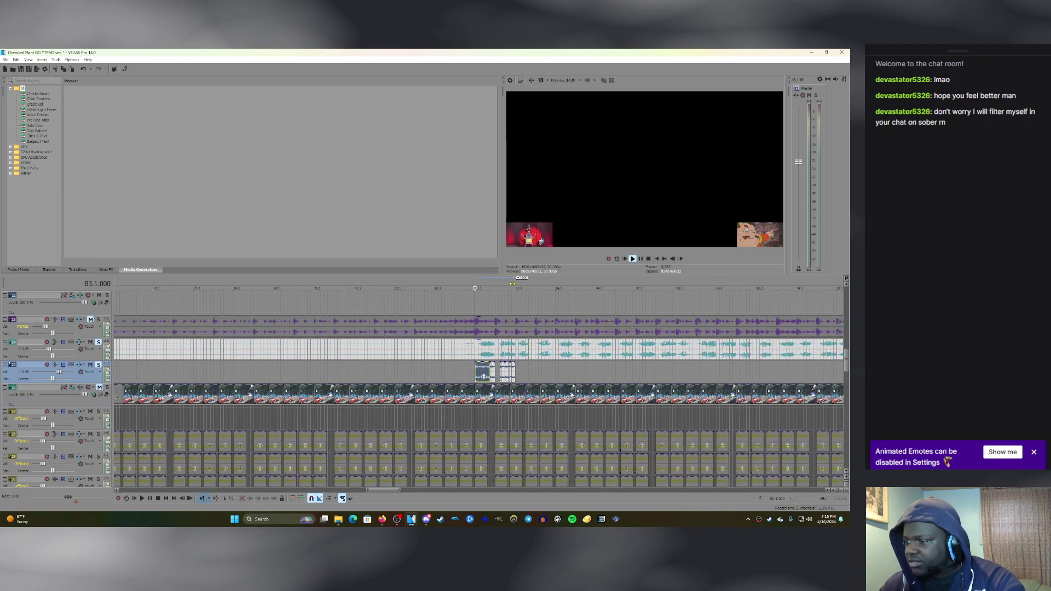
pyautogui.click(512, 372)
pyautogui.scroll(3, 513, 372)
pyautogui.press('space')
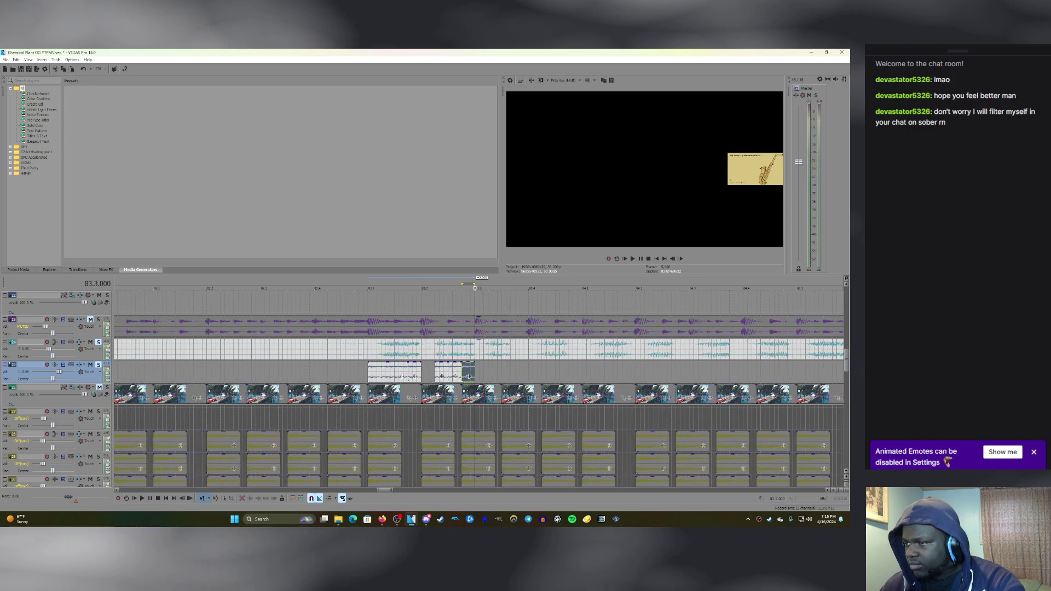
pyautogui.moveTo(469, 376); pyautogui.dragTo(482, 376)
pyautogui.press('space')
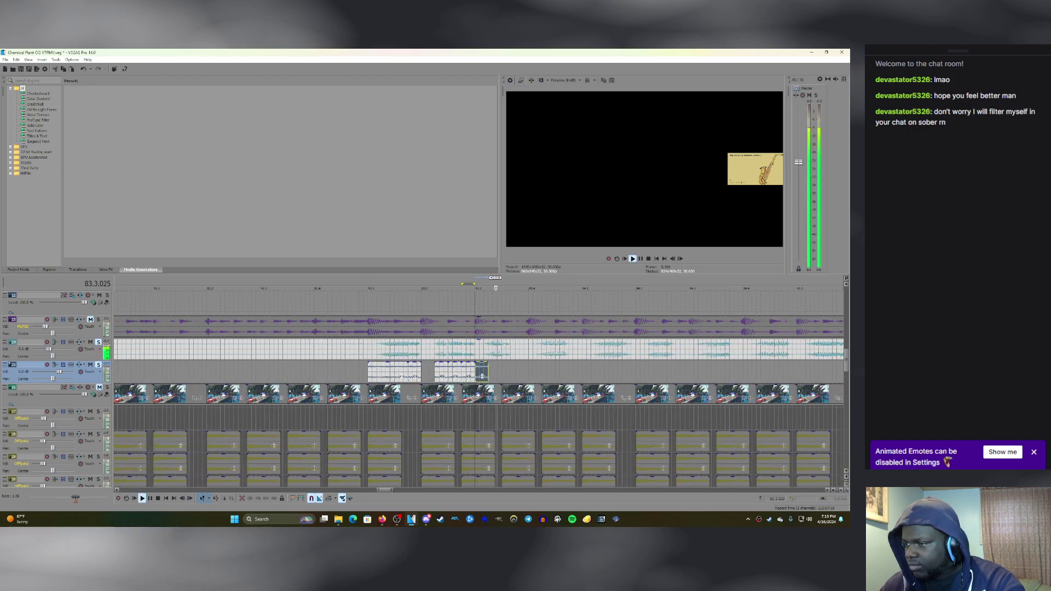
pyautogui.press('space')
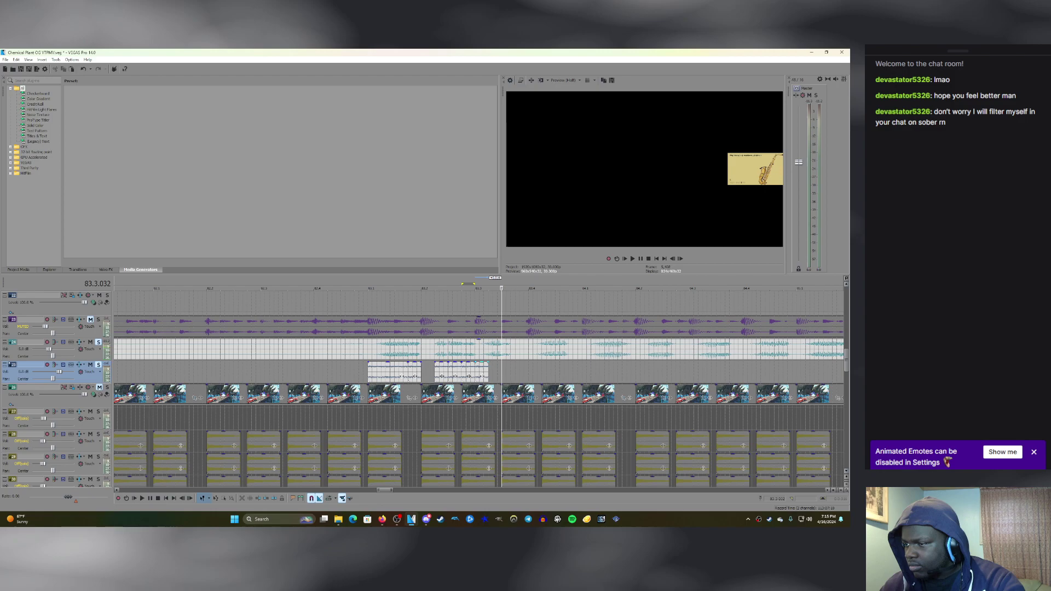
pyautogui.press('space')
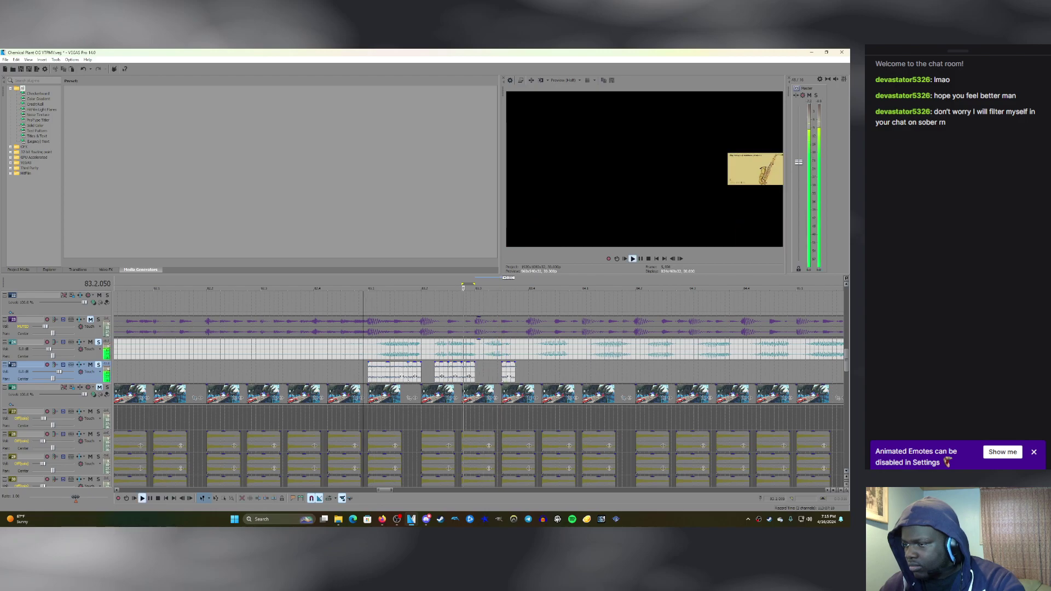
pyautogui.press('space')
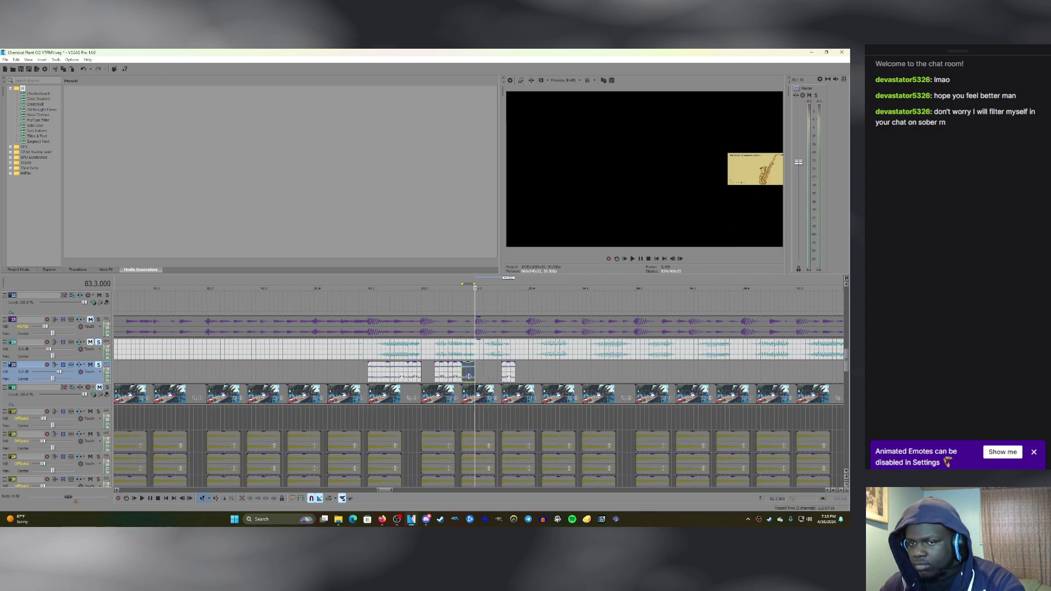
pyautogui.press('space')
# Duplicate the last bar 83.2 clip at 83.3, extend the run to 83.3.032, and replay it from 83.1.
pyautogui.moveTo(469, 377)
pyautogui.mouseDown()
pyautogui.moveTo(442, 377)
pyautogui.moveTo(482, 376)
pyautogui.mouseUp()
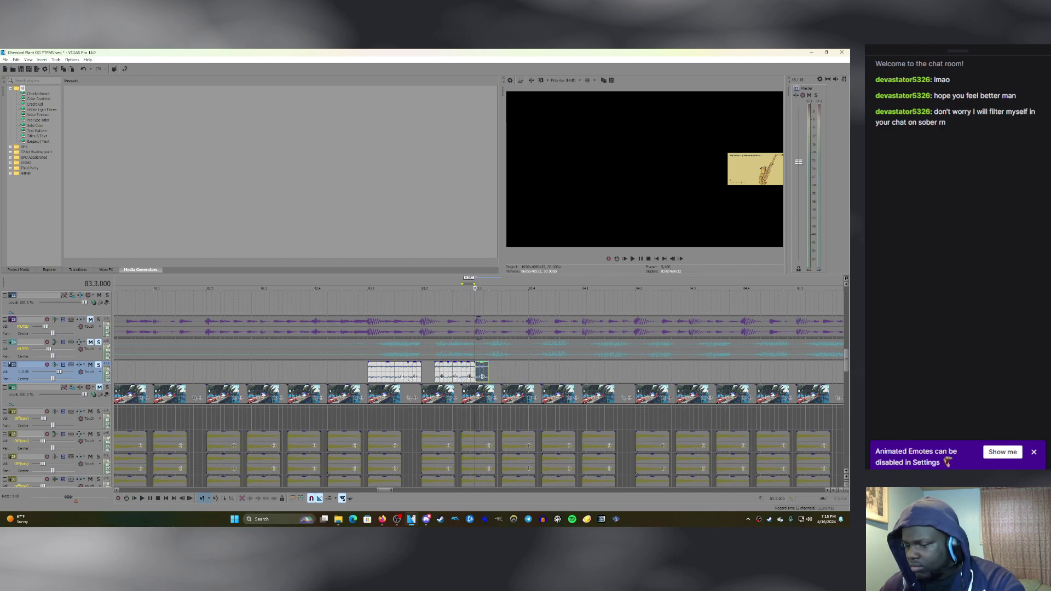
pyautogui.press('space')
pyautogui.press('space')
pyautogui.press('space')
pyautogui.press('space')
pyautogui.press('space')
pyautogui.click(502, 376)
pyautogui.moveTo(487, 376); pyautogui.dragTo(496, 376)
pyautogui.click(402, 376)
pyautogui.press('space')
pyautogui.press('space')
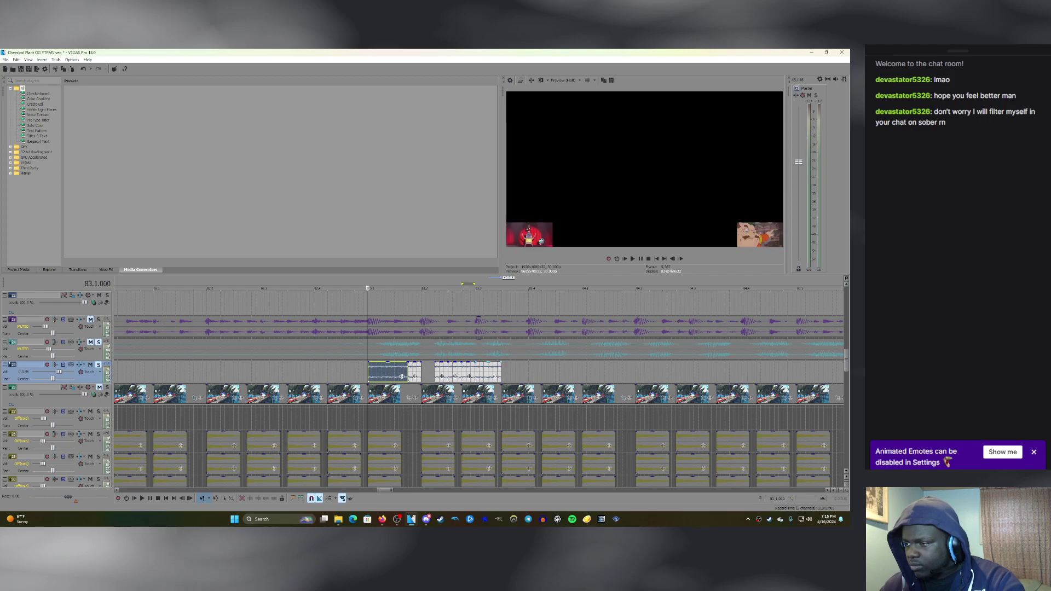
# Paste a short clip at 83.3.032 and play it in a loop.
pyautogui.click(498, 376)
pyautogui.hotkey('ctrl', 'v')
pyautogui.doubleClick(507, 377)
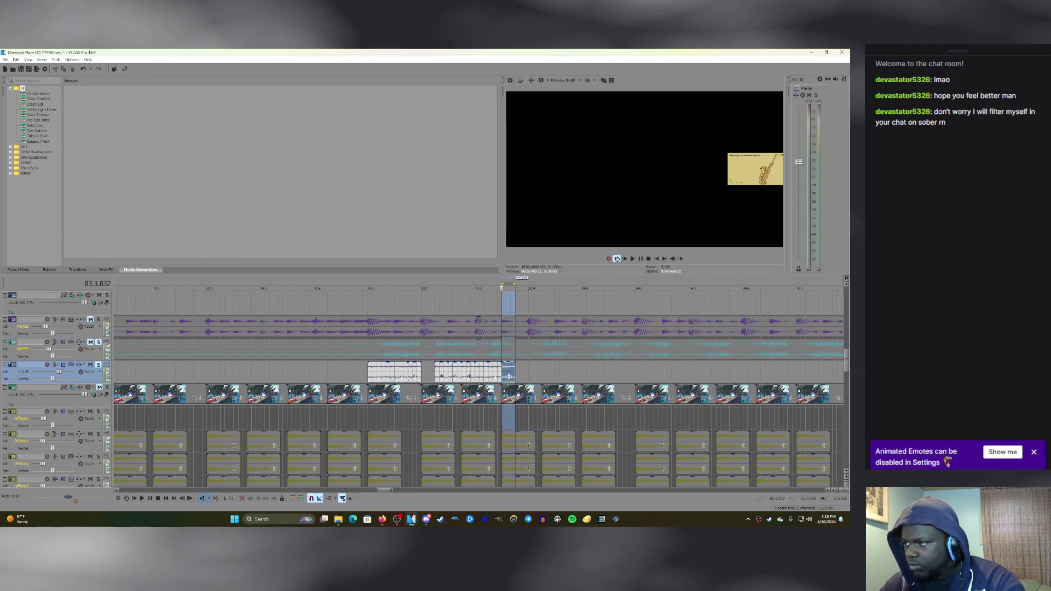
pyautogui.press('space')
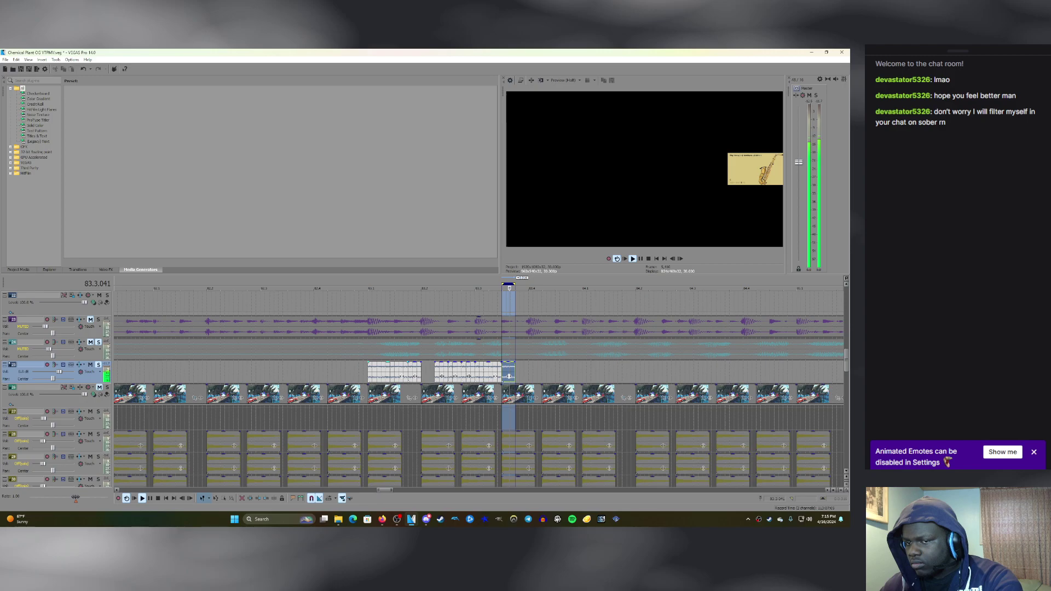
# Replay from bar 83.1 without looping, muting the cyan track and clip track in turn to compare their notes.
pyautogui.click(402, 377)
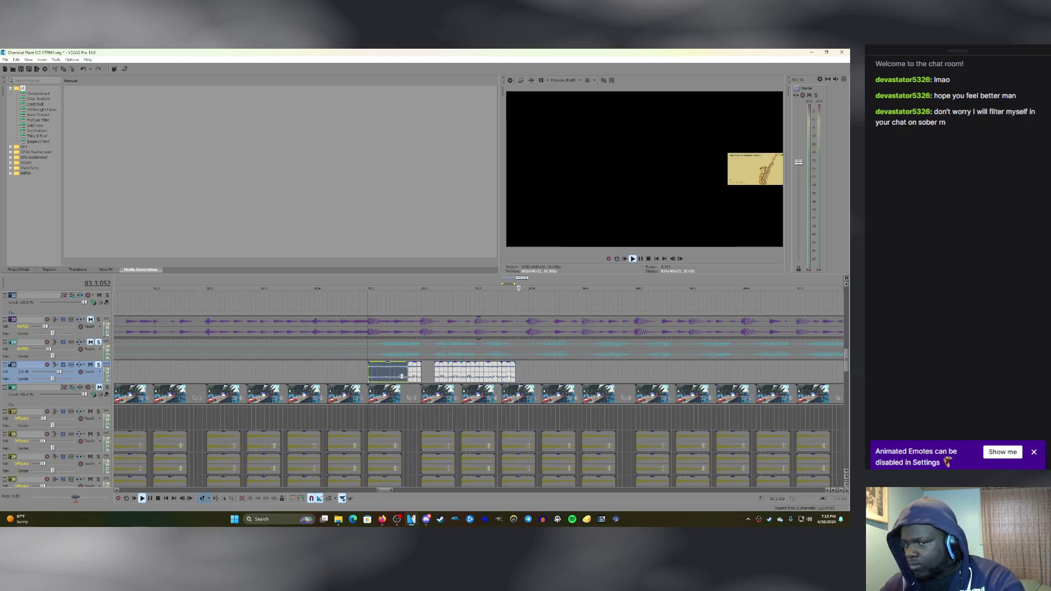
pyautogui.press('space')
pyautogui.click(90, 343)
pyautogui.press('space')
pyautogui.click(91, 364)
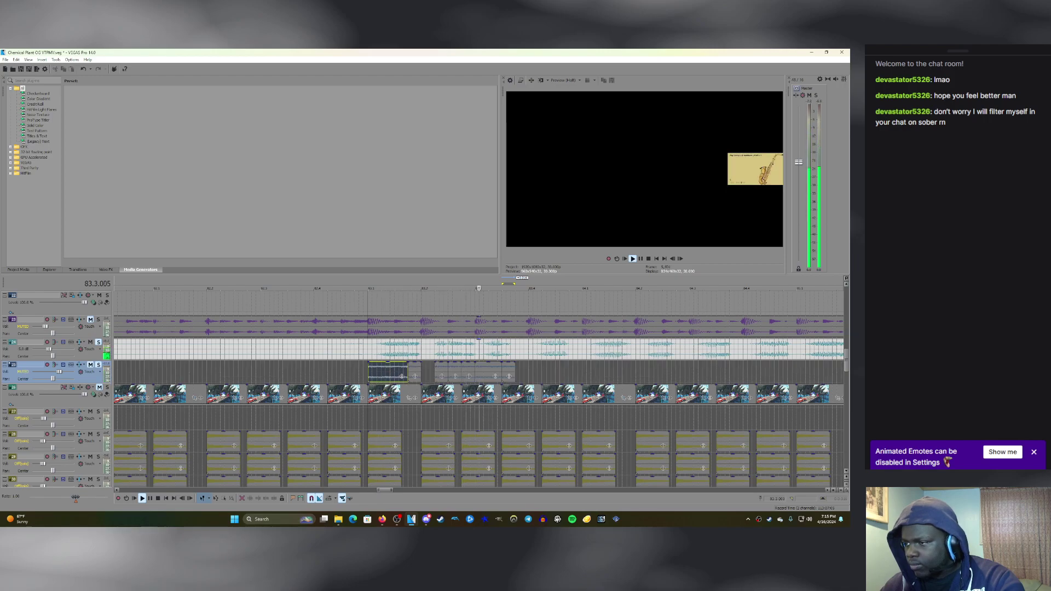
pyautogui.click(91, 365)
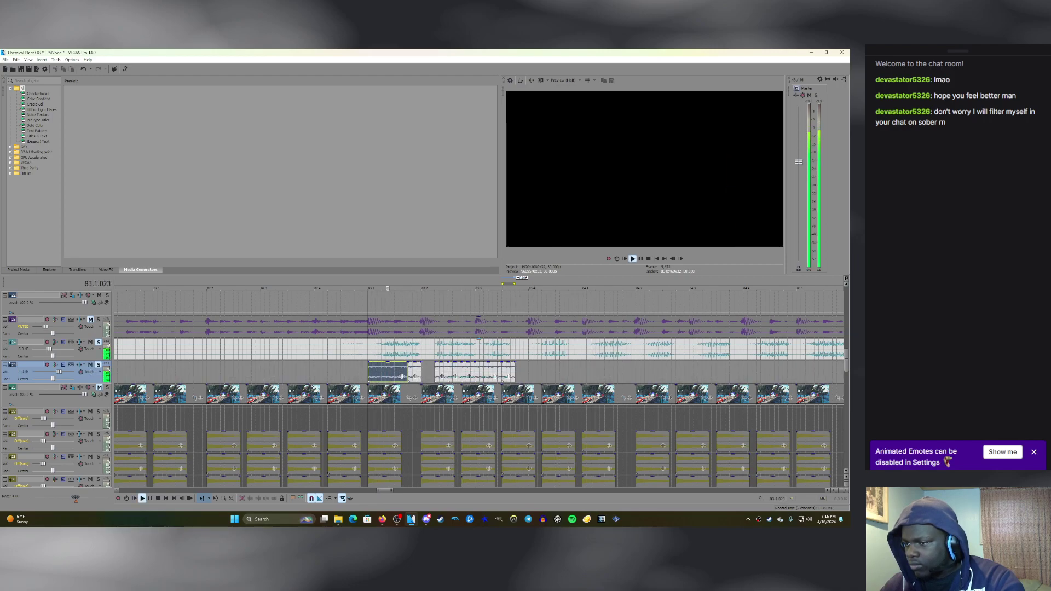
pyautogui.press('space')
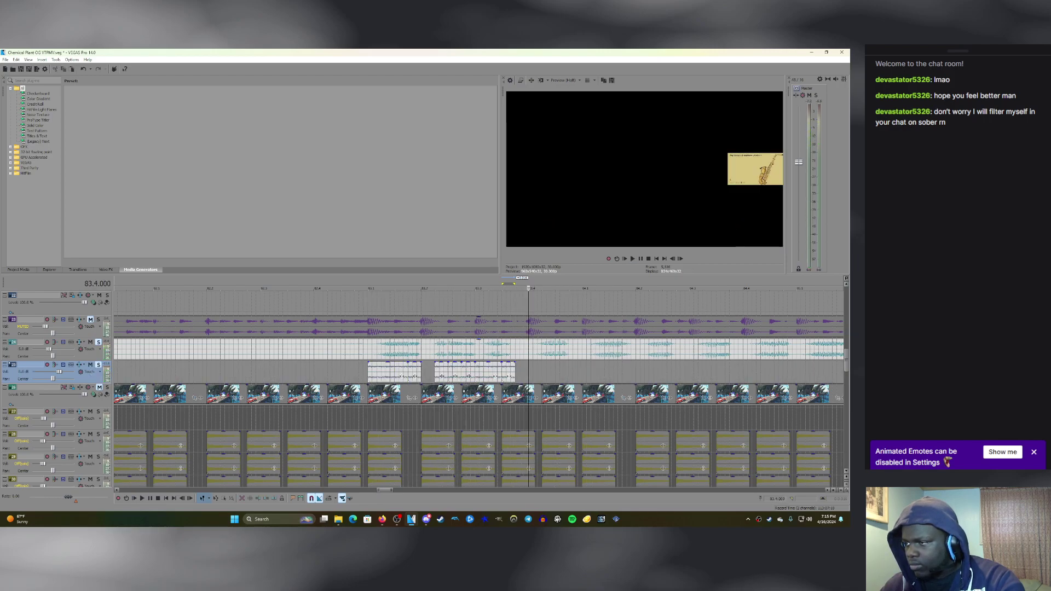
# Extend a pasted clip at 83.4 to 83.4.048, loop it with the cyan track muted, and replay from 83.1.
pyautogui.press('space')
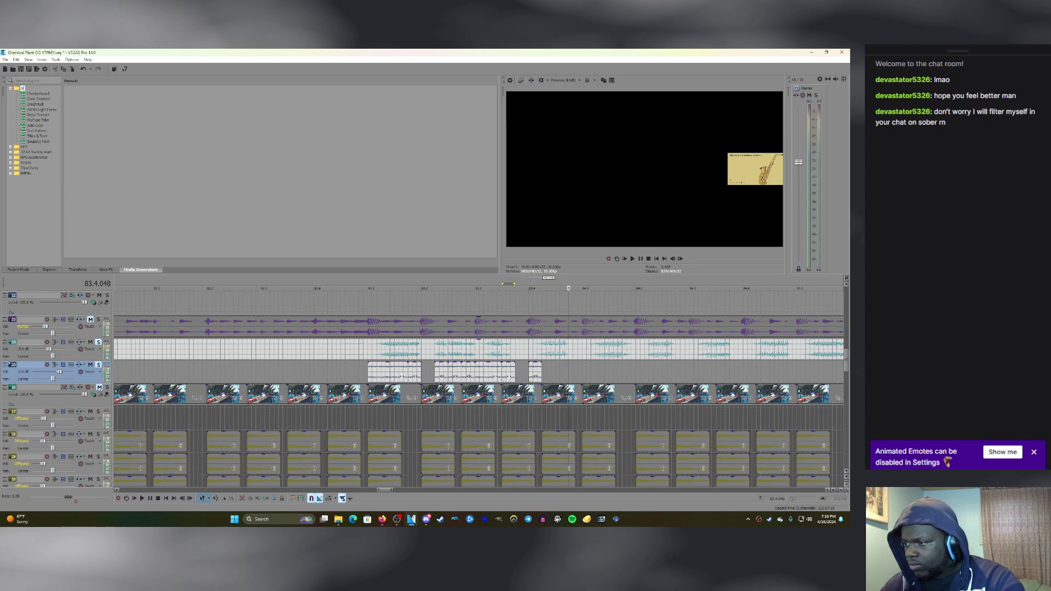
pyautogui.moveTo(542, 377); pyautogui.dragTo(563, 377)
pyautogui.doubleClick(564, 377)
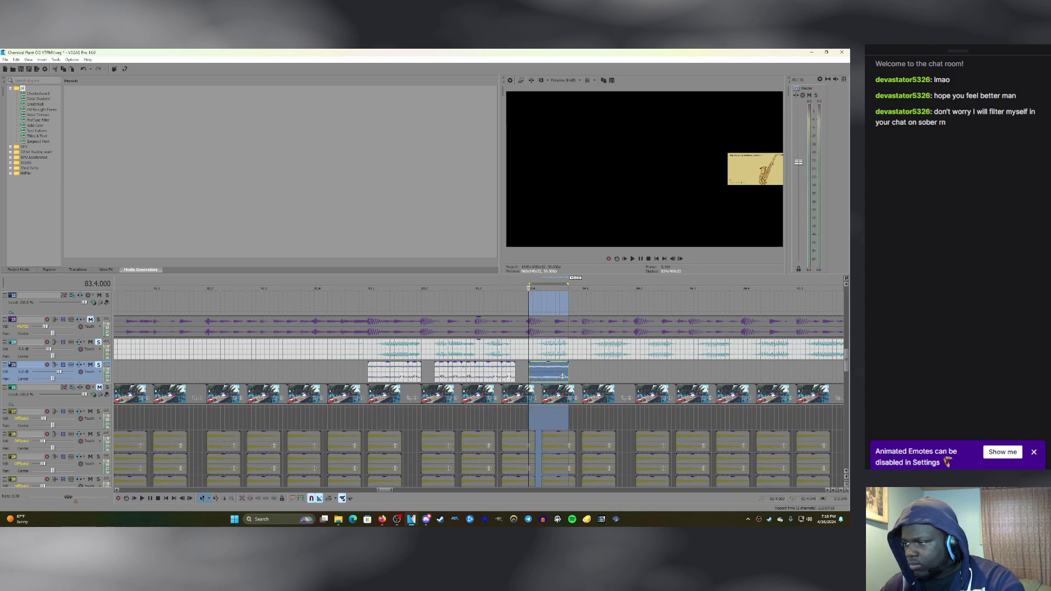
pyautogui.press('space')
pyautogui.click(91, 343)
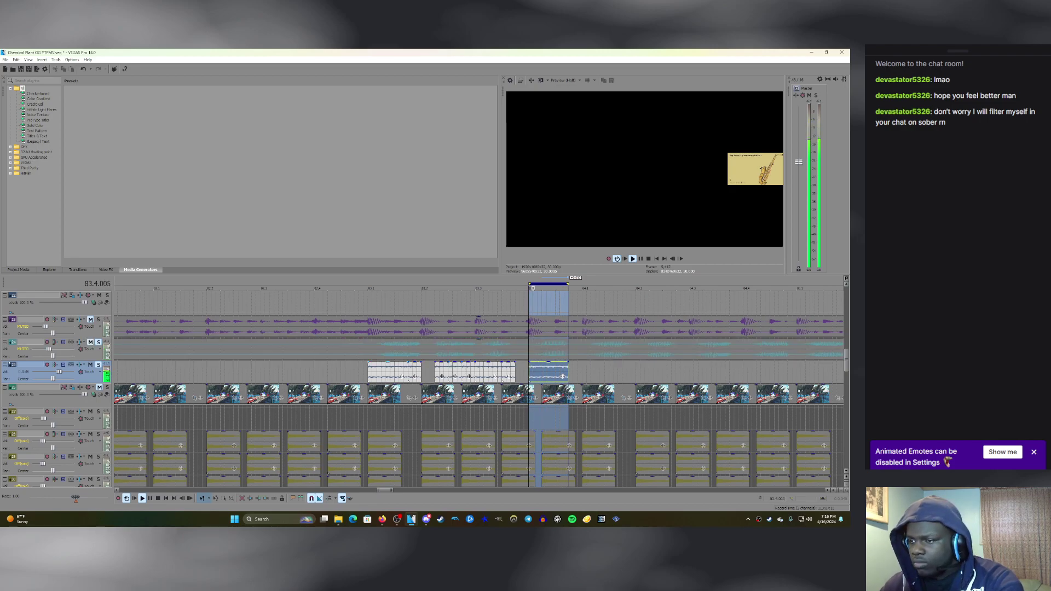
pyautogui.click(402, 377)
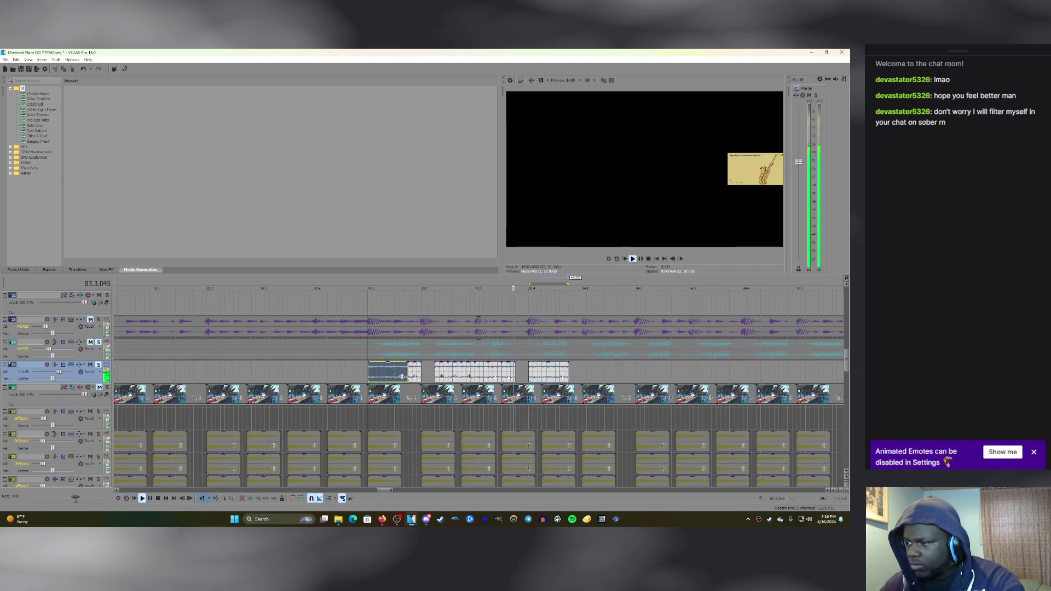
pyautogui.press('space')
pyautogui.press('space')
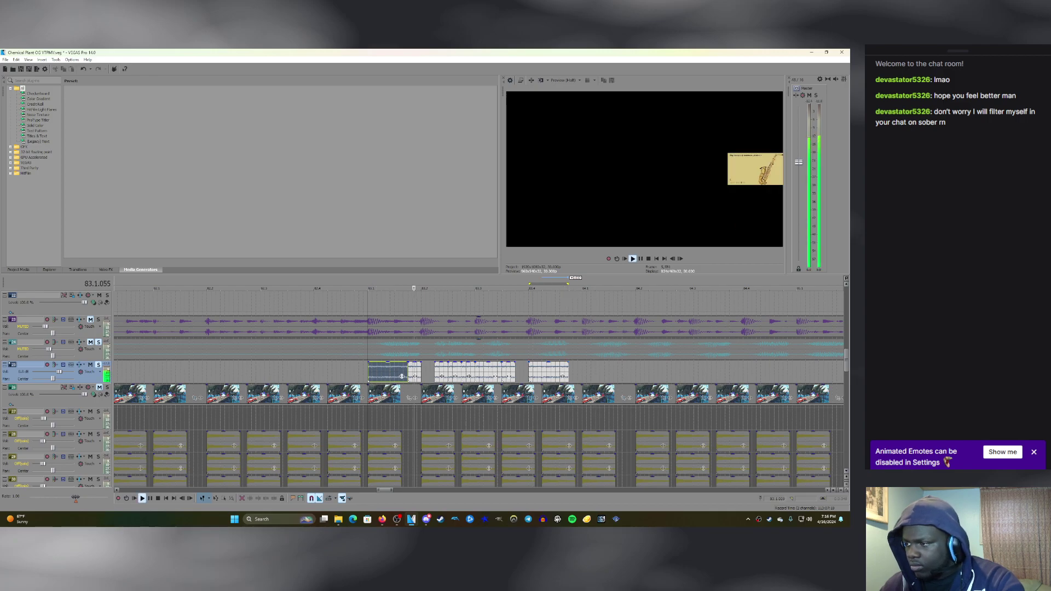
# Copy the 83.4 clip, audition the cyan track alone, and paste the copy at 84.1.005 with the clip track unmuted.
pyautogui.rightClick(563, 370)
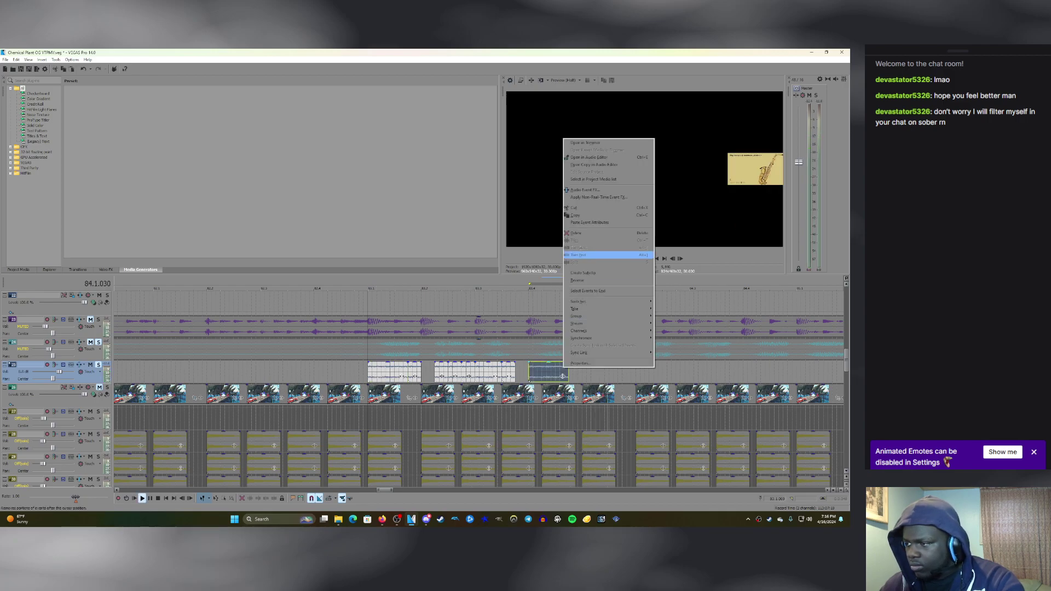
pyautogui.click(636, 213)
pyautogui.press('space')
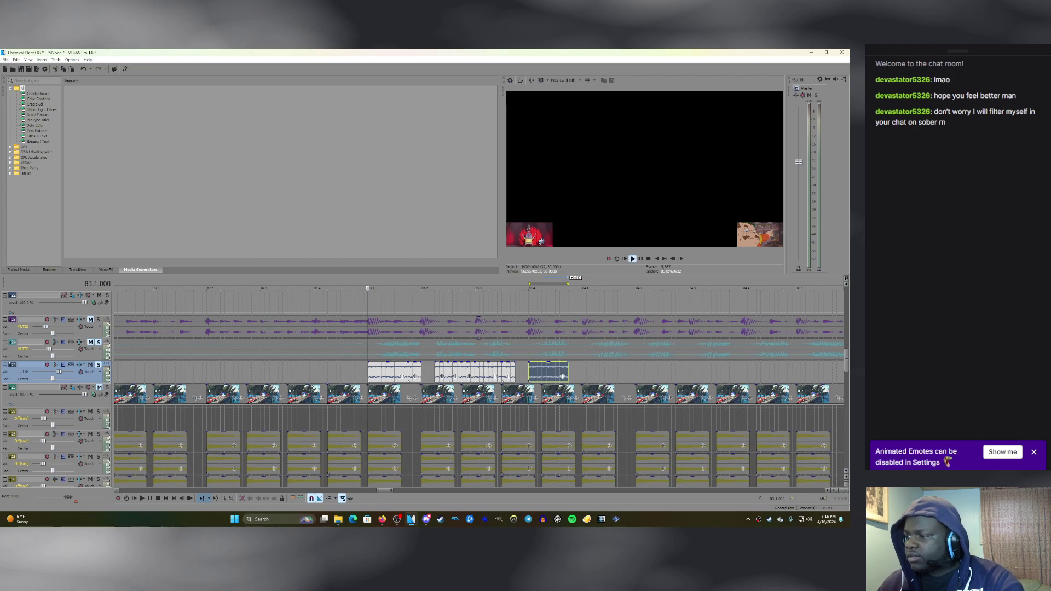
pyautogui.press('space')
pyautogui.click(90, 364)
pyautogui.click(90, 342)
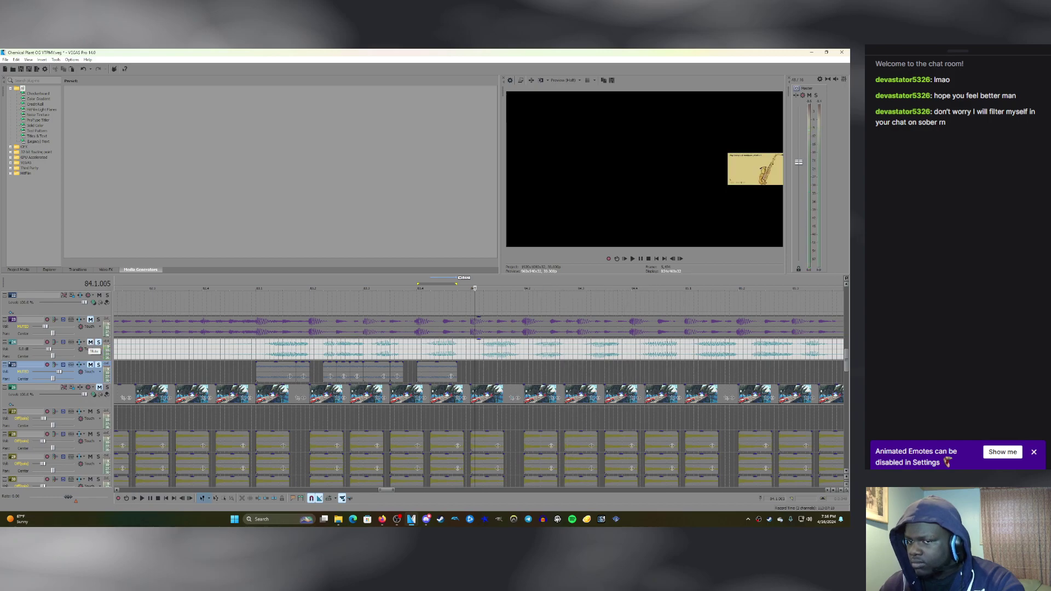
pyautogui.click(91, 342)
pyautogui.press('space')
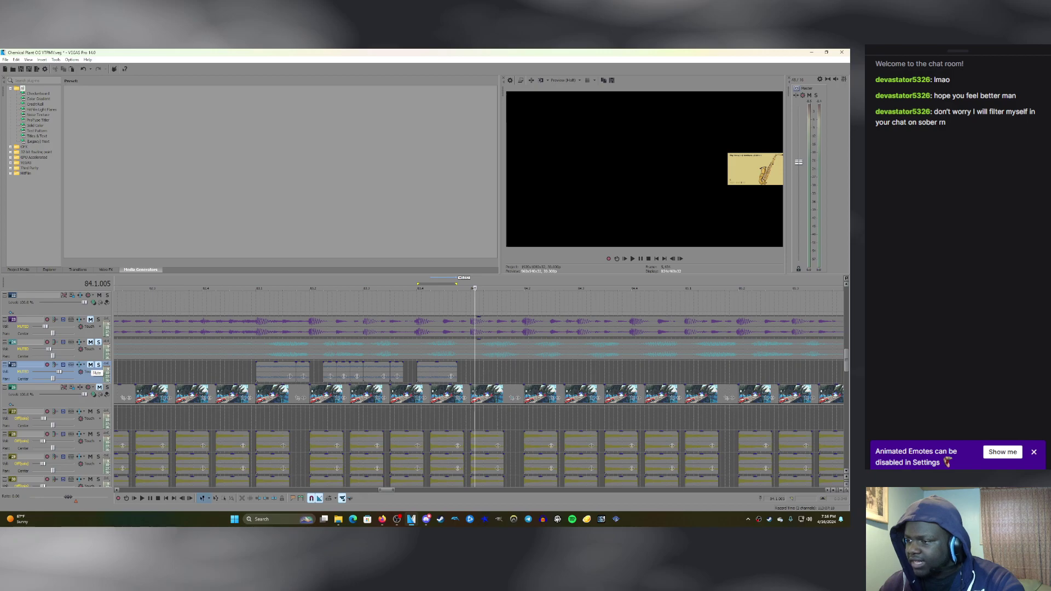
pyautogui.click(91, 364)
pyautogui.hotkey('ctrl', 'v')
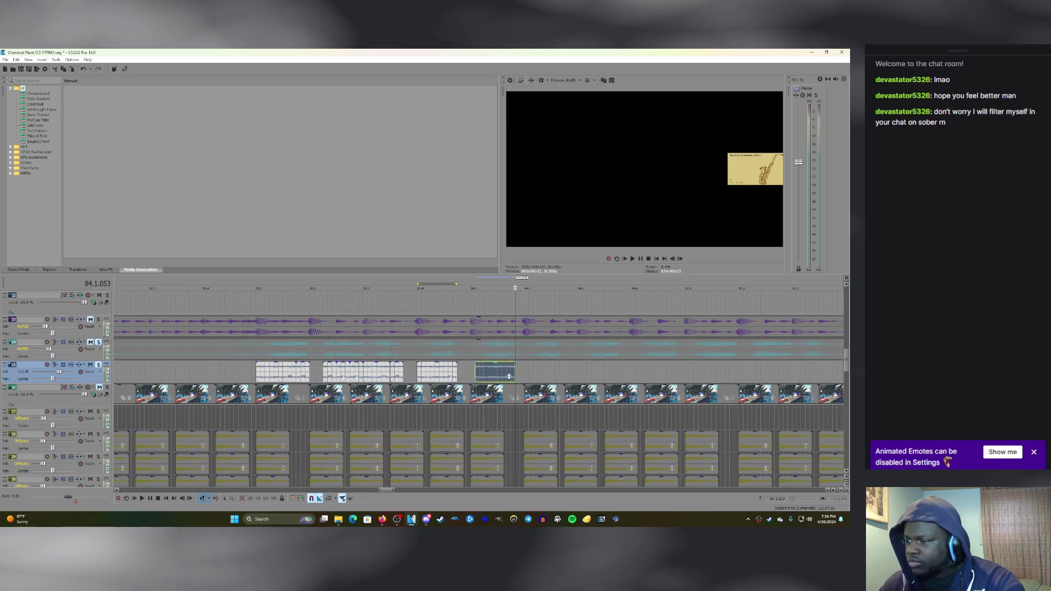
# Replay the pasted clip from 84.1.005 several times with the cyan track muted.
pyautogui.hotkey('ctrl', 'alt', 'Left')
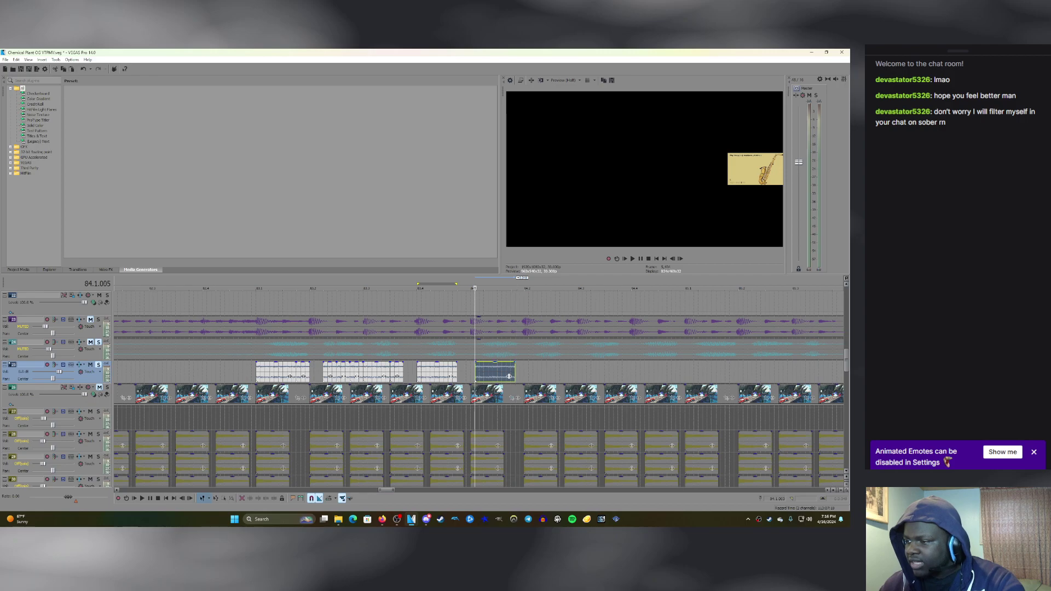
pyautogui.press('space')
pyautogui.press('space')
pyautogui.press('space')
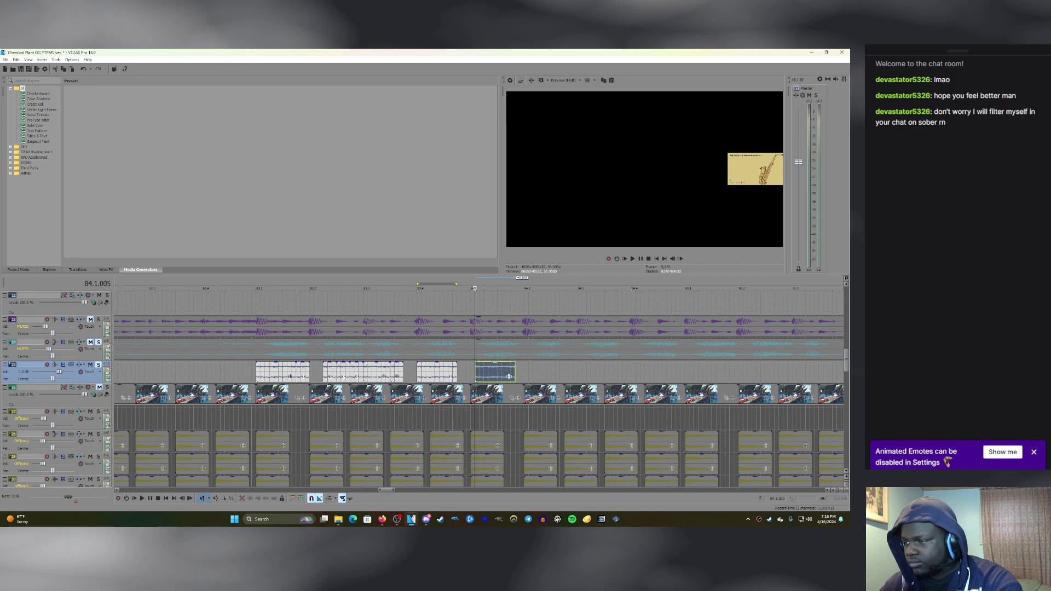
pyautogui.press('space')
pyautogui.press('space')
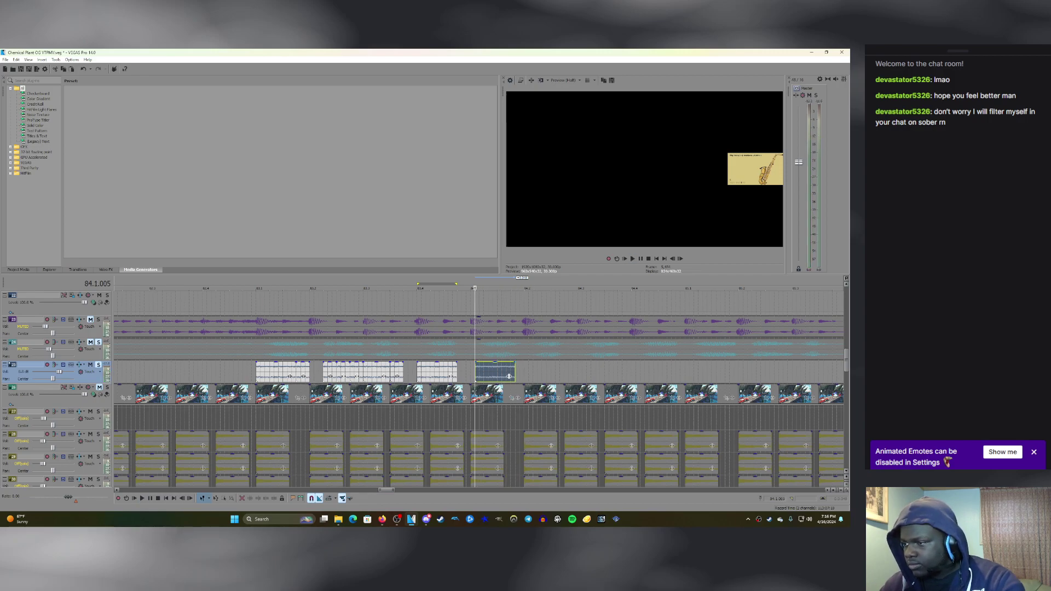
# Duplicate the 84.1.005 clip to 84.2.000 and replay the phrase from just before the first clip at 83.1.
pyautogui.moveTo(509, 377); pyautogui.dragTo(559, 376)
pyautogui.click(477, 371)
pyautogui.click(525, 371)
pyautogui.press('space')
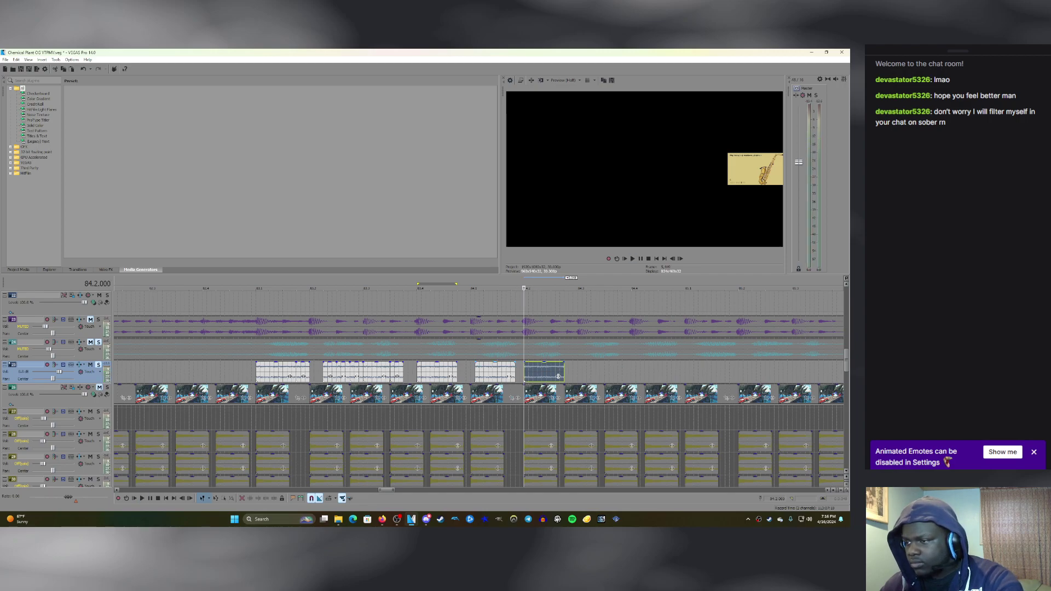
pyautogui.click(509, 377)
pyautogui.press('space')
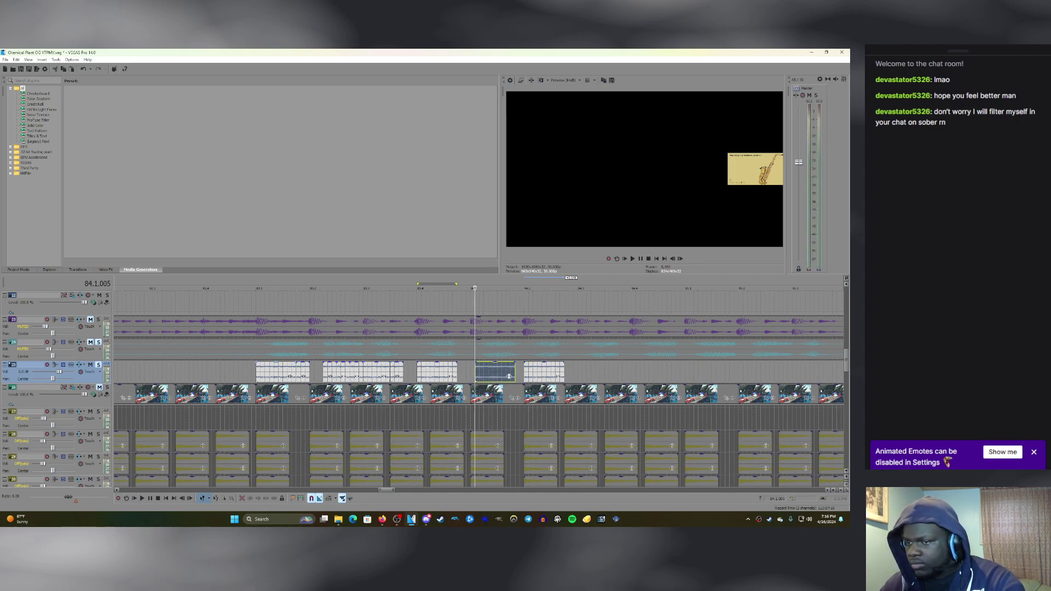
pyautogui.click(251, 371)
pyautogui.press('space')
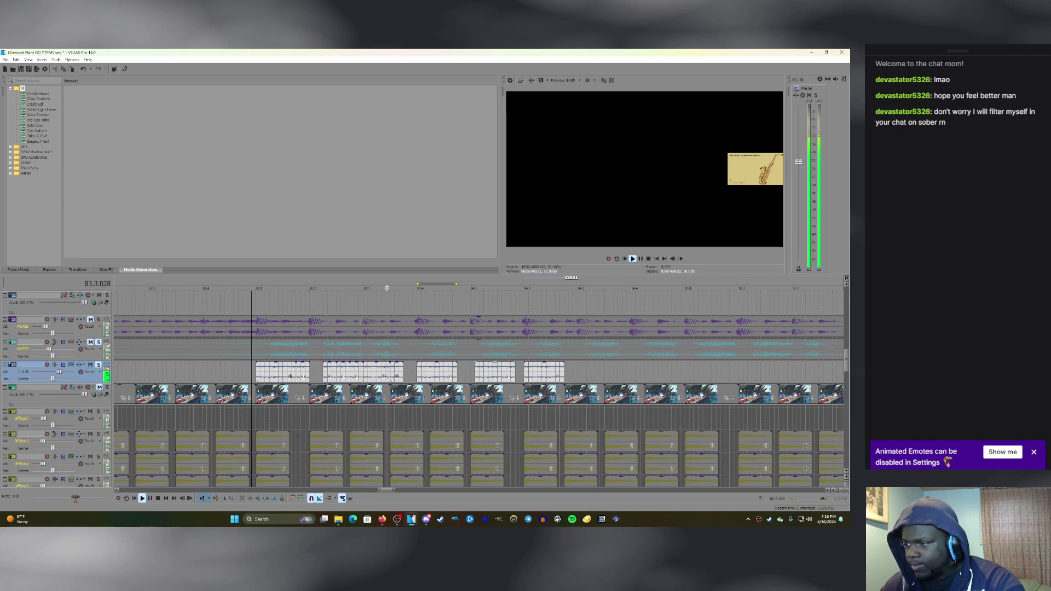
# Move the clip at 84.1.005 back to start at 84.1.000 and play it.
pyautogui.click(512, 373)
pyautogui.scroll(2, 512, 372)
pyautogui.press('space')
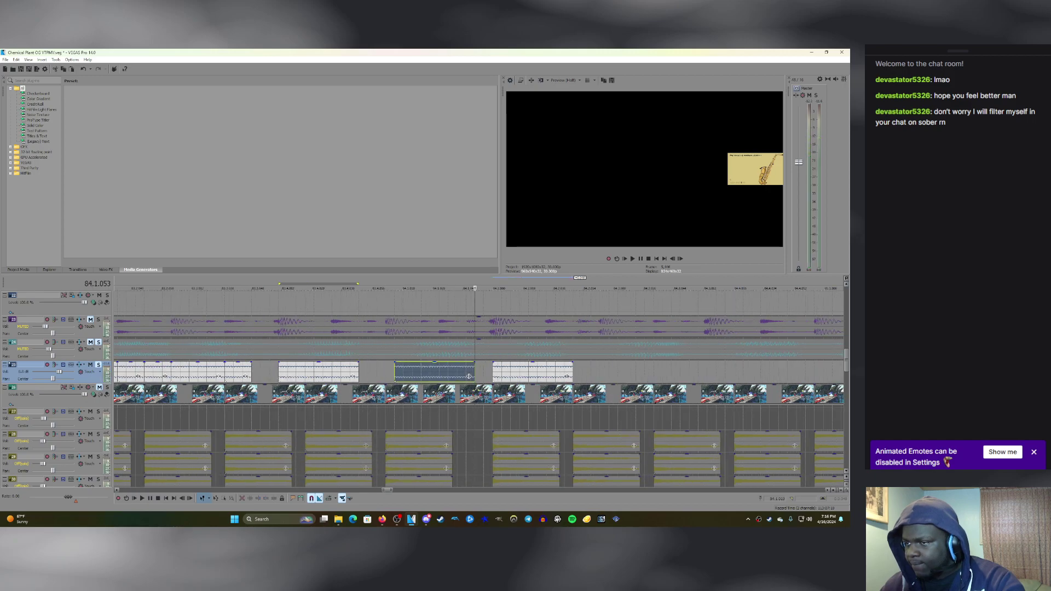
pyautogui.scroll(-3, 469, 377)
pyautogui.scroll(3, 553, 376)
pyautogui.click(552, 376)
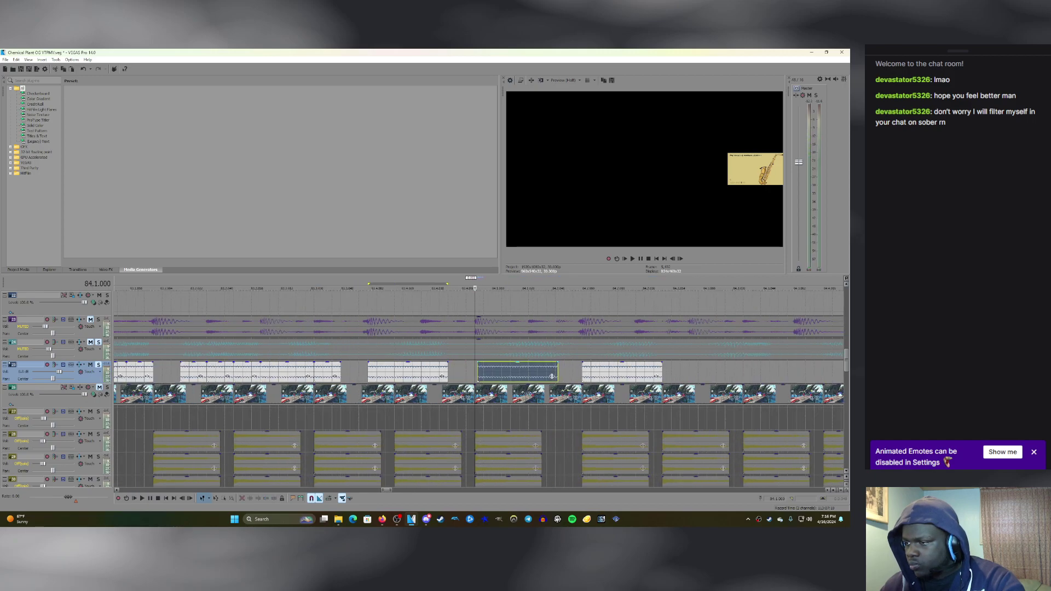
pyautogui.press('space')
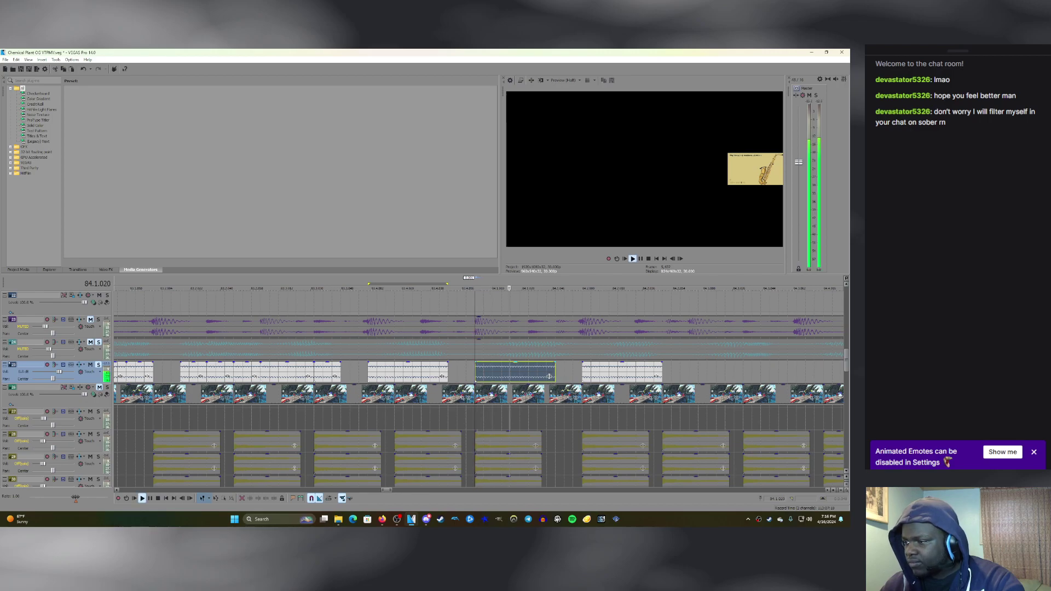
# Audition the cyan track from 84.3.000 by unmuting it briefly, and mute it again.
pyautogui.scroll(-3, 466, 376)
pyautogui.click(525, 373)
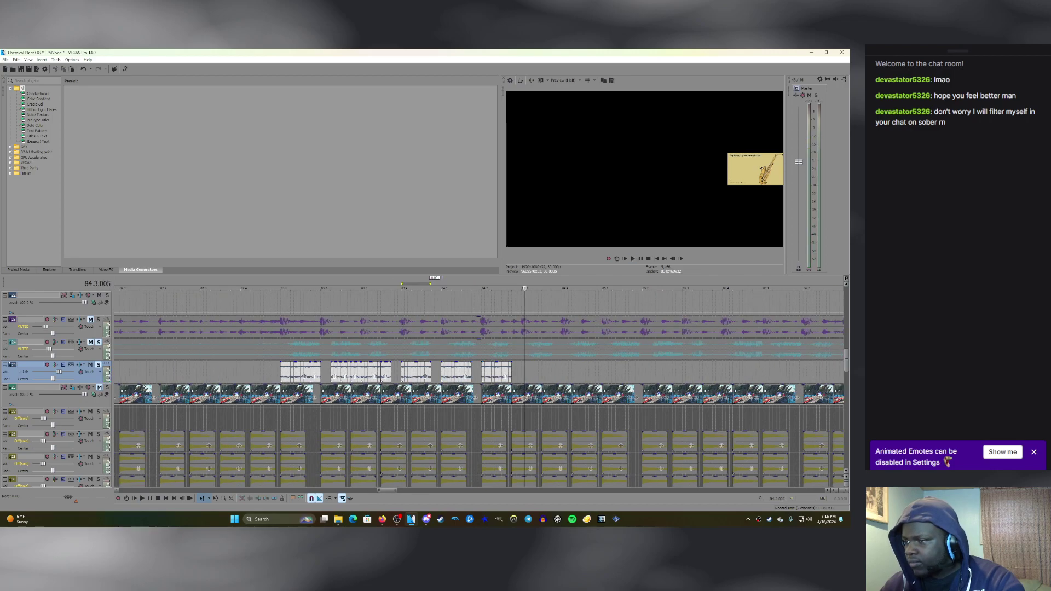
pyautogui.click(522, 373)
pyautogui.scroll(2, 522, 373)
pyautogui.press('space')
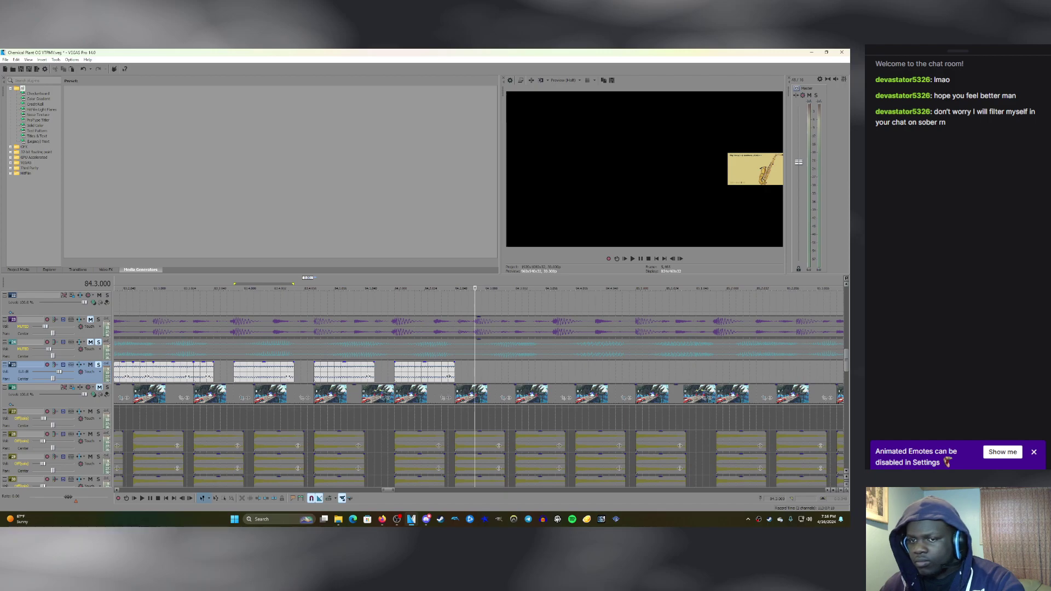
pyautogui.click(91, 342)
pyautogui.press('space')
pyautogui.press('space')
pyautogui.click(90, 342)
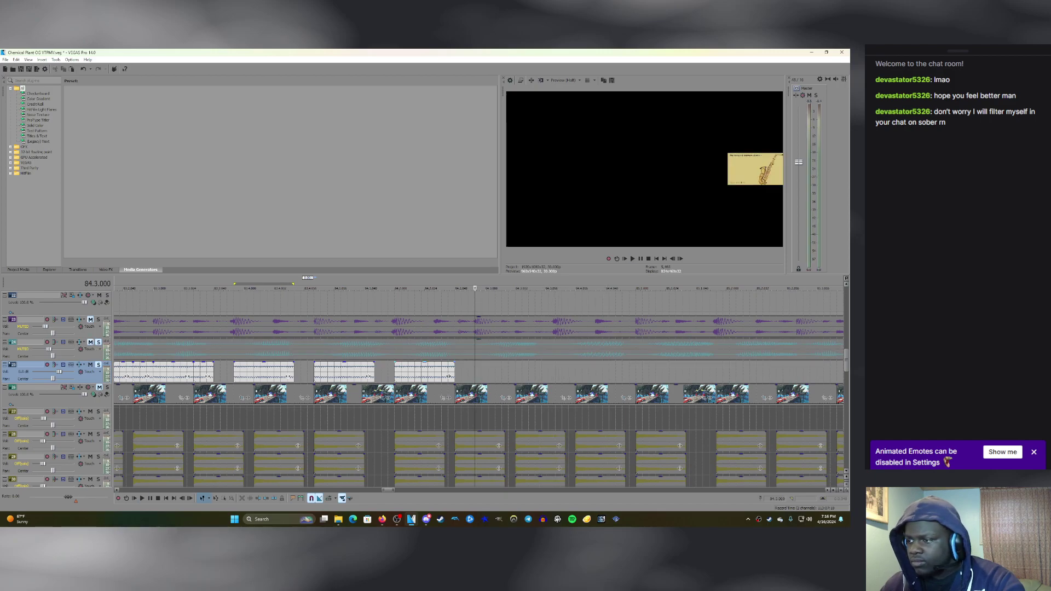
pyautogui.scroll(-2, 509, 376)
pyautogui.hotkey('ctrl', 'v')
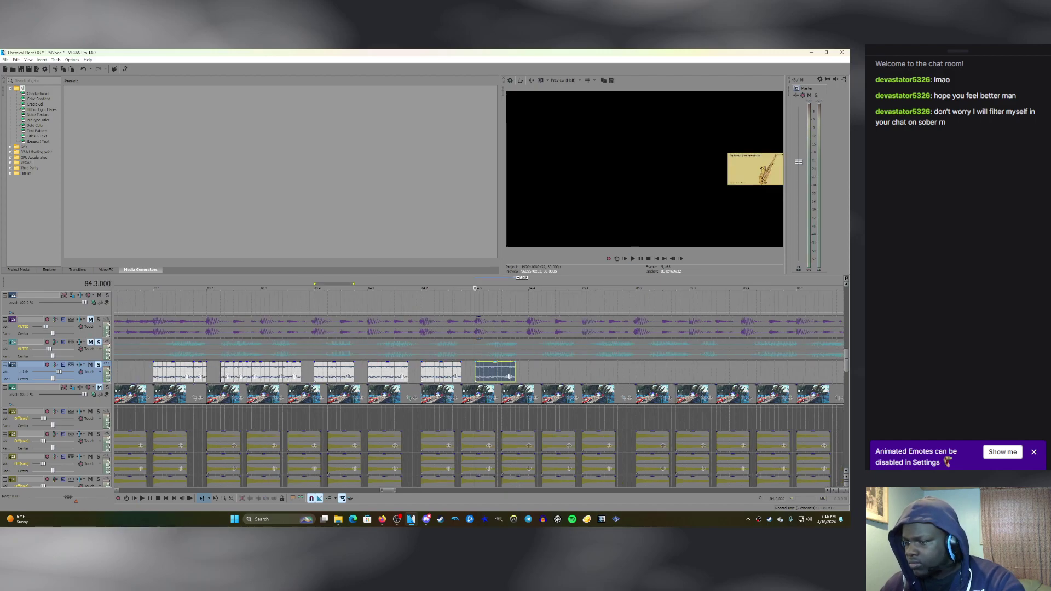
pyautogui.hotkey('ctrl', 'z')
# Copy the two adjoining clips at 83.1, paste them at 84.3.000, and play the pasted pair.
pyautogui.click(187, 376)
pyautogui.press('space')
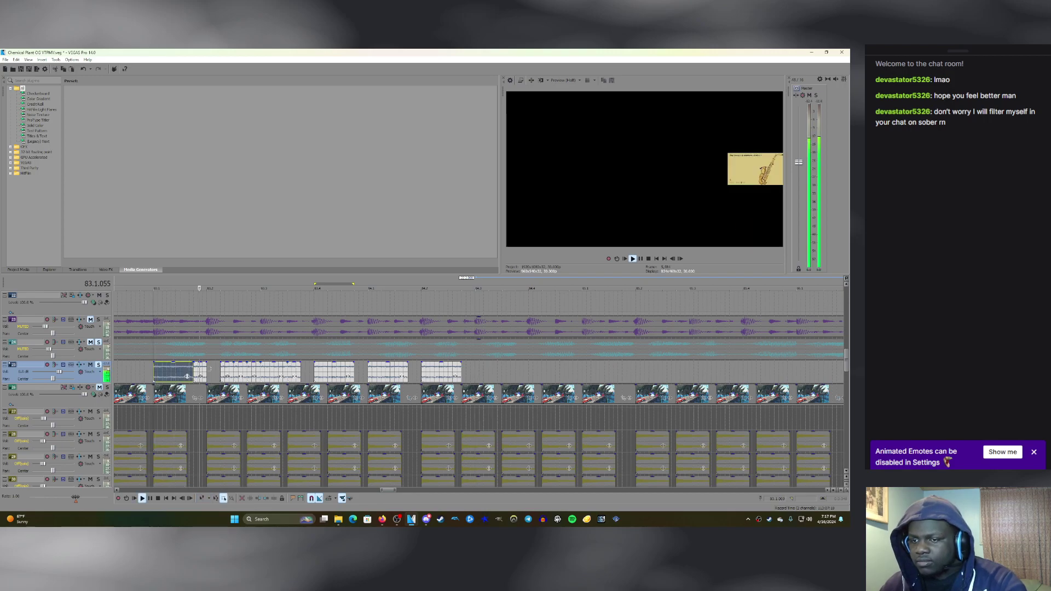
pyautogui.rightClick(165, 374)
pyautogui.click(171, 220)
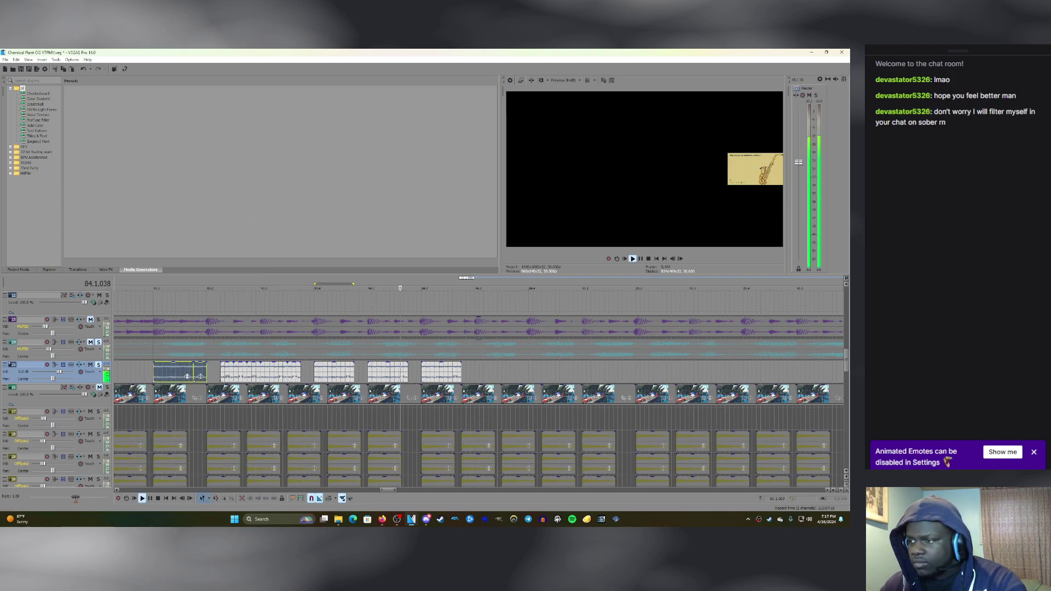
pyautogui.press('space')
pyautogui.click(474, 372)
pyautogui.hotkey('ctrl', 'v')
pyautogui.click(477, 372)
pyautogui.press('space')
pyautogui.press('space')
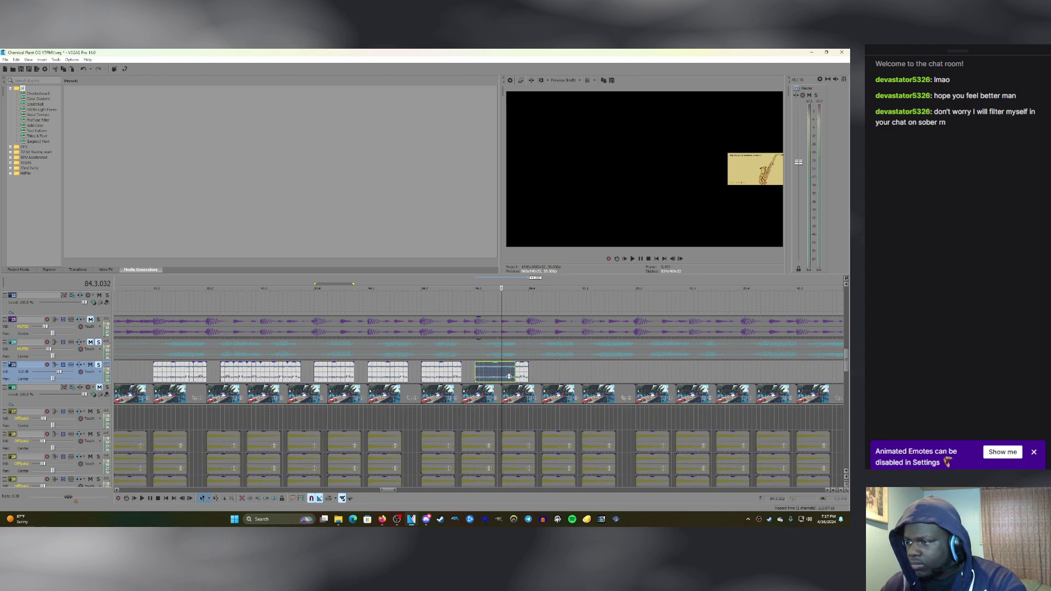
# Trim the first pasted clip at 84.3.000 to end at 84.3.032 and replay it.
pyautogui.moveTo(509, 377); pyautogui.dragTo(496, 376)
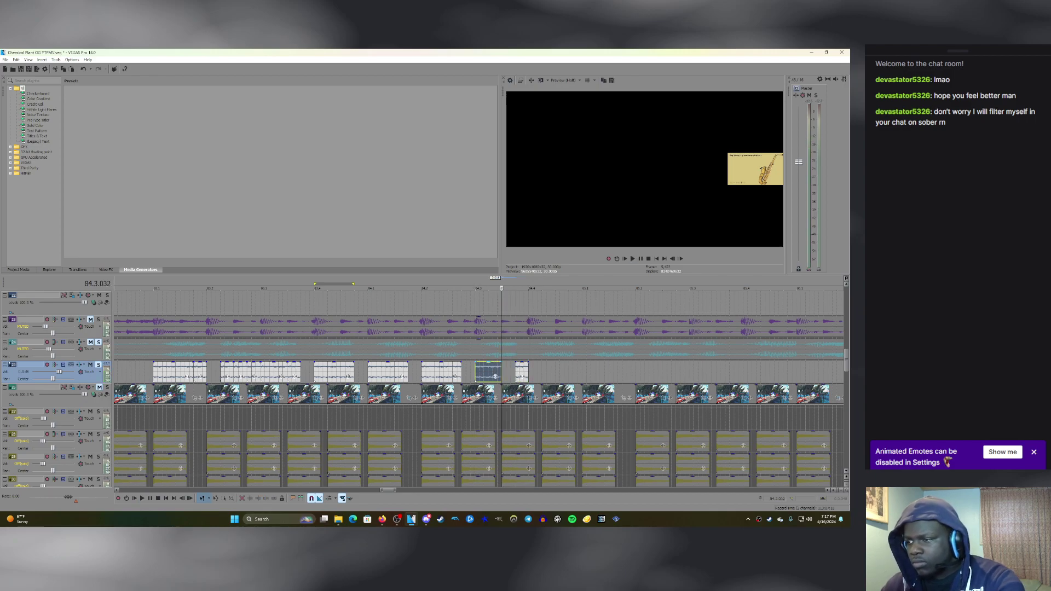
pyautogui.press('space')
pyautogui.press('space')
pyautogui.press('space')
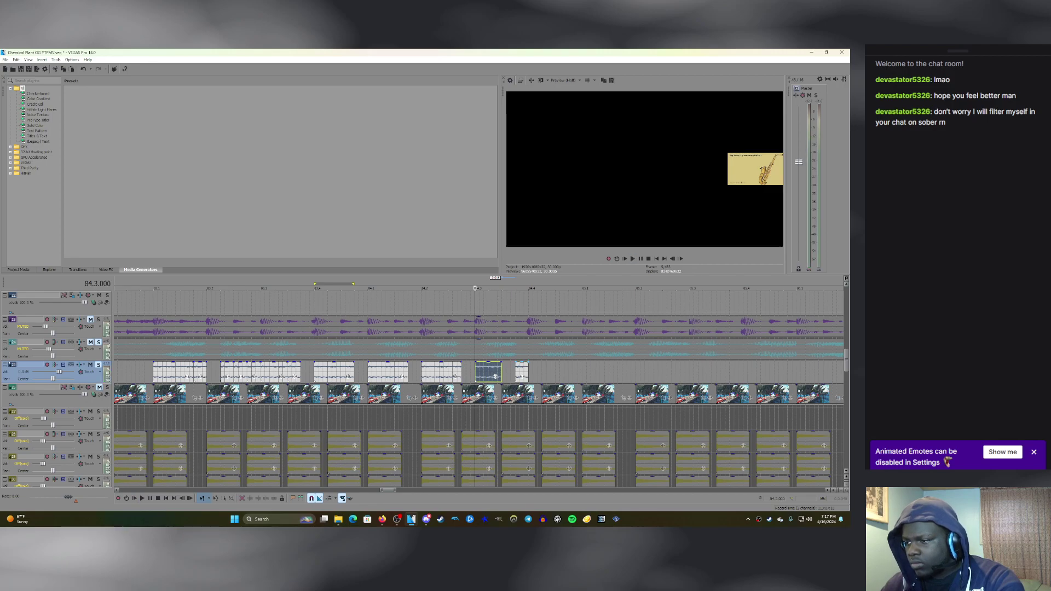
pyautogui.press('space')
# Move the short second clip back to 84.3.032 to close the gap, and play the pair.
pyautogui.moveTo(522, 376); pyautogui.dragTo(509, 377)
pyautogui.press('space')
pyautogui.press('space')
pyautogui.click(509, 377)
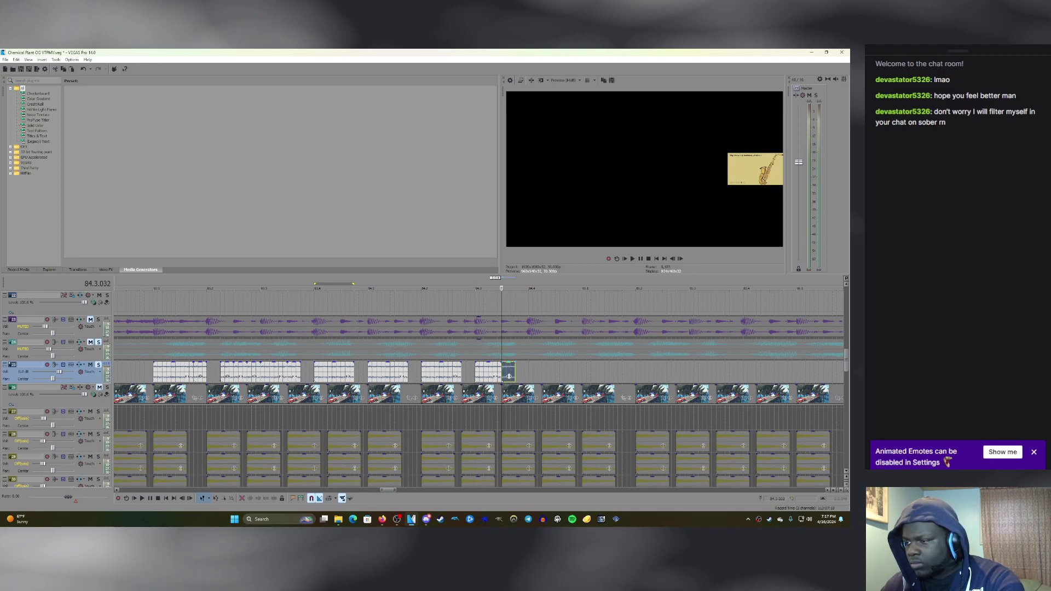
pyautogui.press('space')
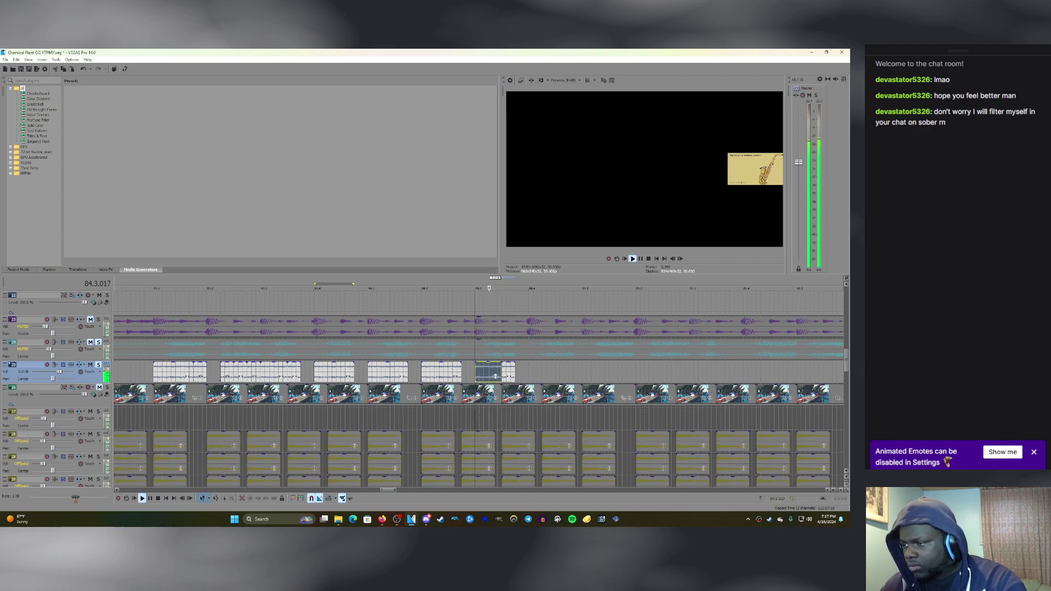
# Copy the shortened clip pair at 84.3, paste it at 84.4.000, and play it.
pyautogui.rightClick(489, 372)
pyautogui.click(501, 219)
pyautogui.press('d')
pyautogui.press('d')
pyautogui.press('space')
pyautogui.press('space')
pyautogui.press('space')
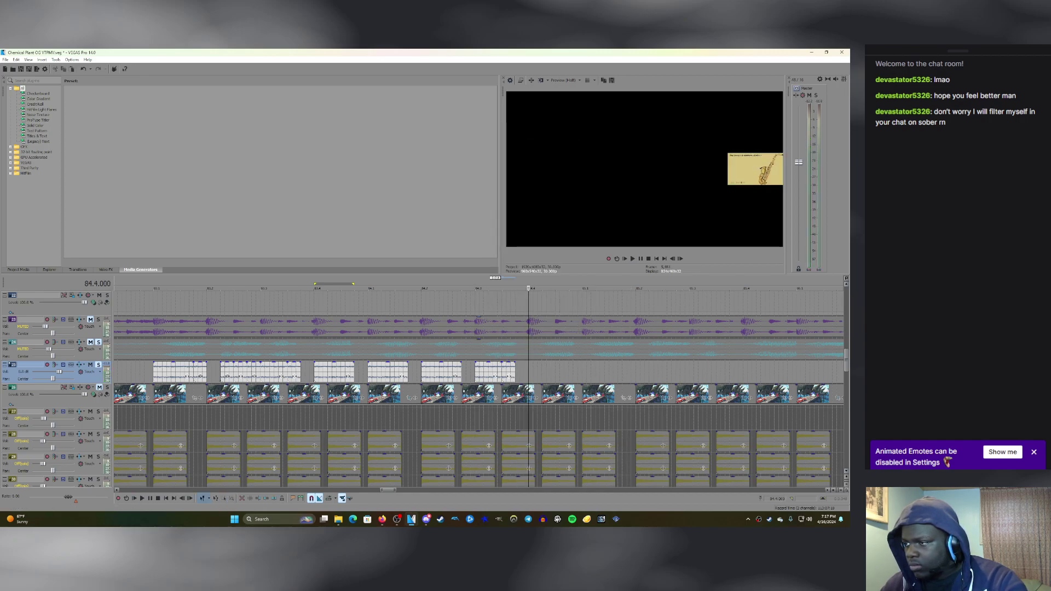
pyautogui.hotkey('ctrl', 'v')
pyautogui.press('space')
pyautogui.press('space')
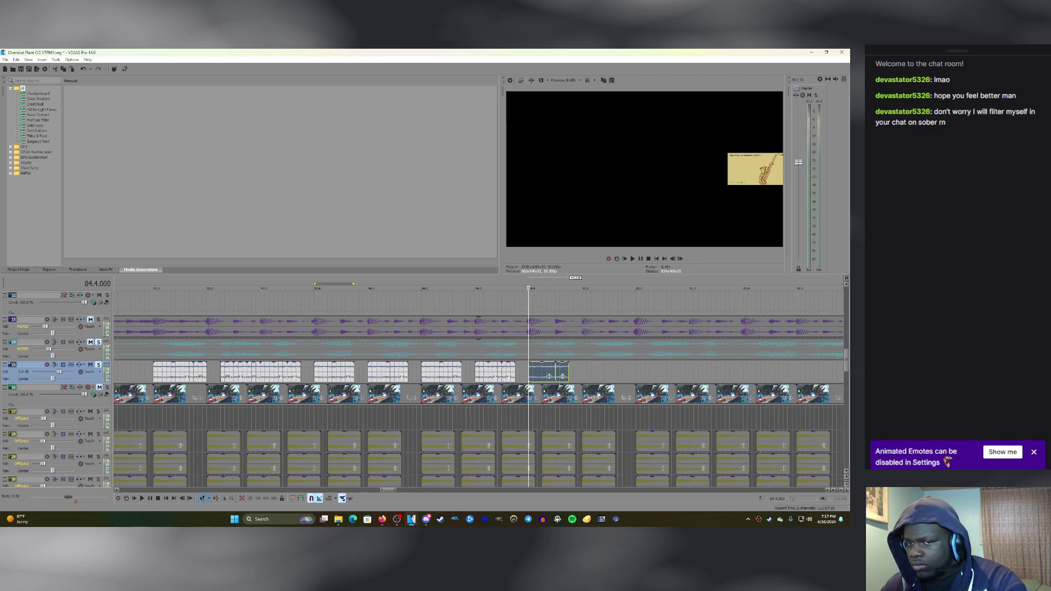
# Play from 84.4.000 with only the cyan track audible, and replay with both the cyan and clip tracks unmuted.
pyautogui.click(91, 343)
pyautogui.click(91, 365)
pyautogui.press('space')
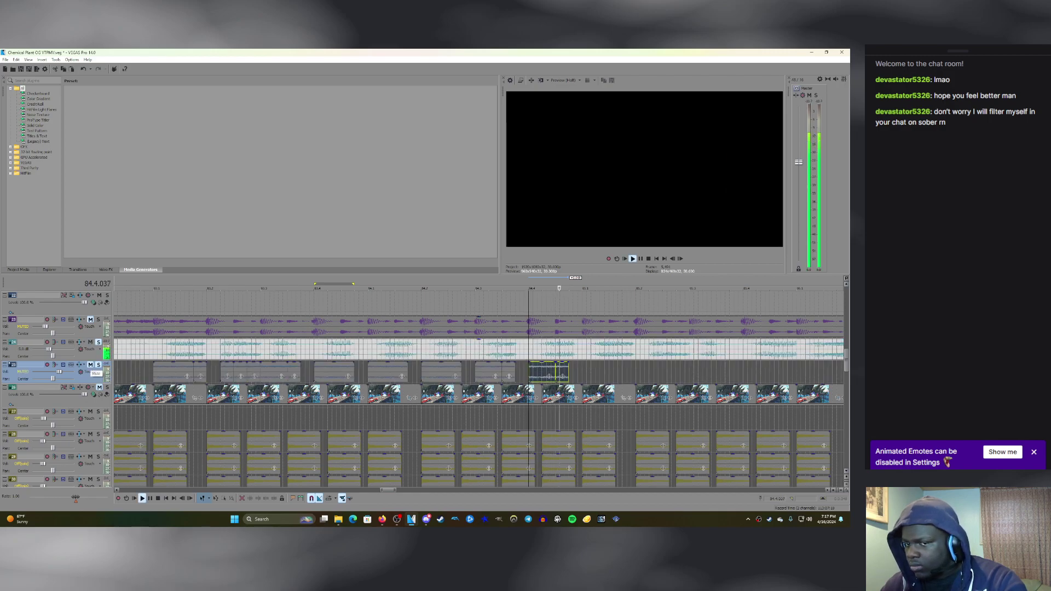
pyautogui.click(99, 342)
pyautogui.press('space')
pyautogui.press('space')
pyautogui.press('space')
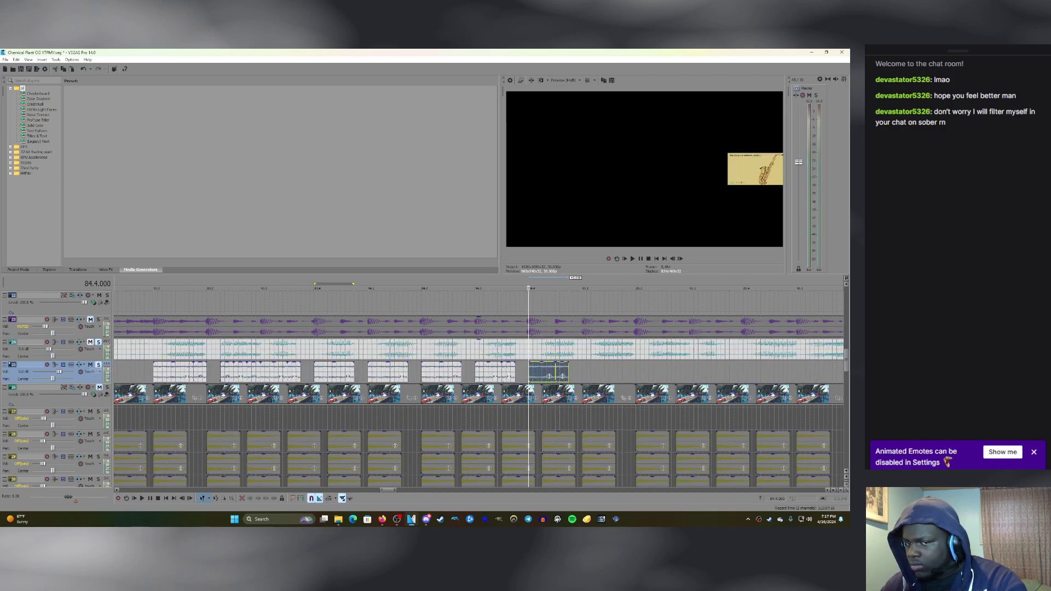
# Mute the cyan track and replay the pasted clip pair from 84.4.000 several times.
pyautogui.click(91, 342)
pyautogui.press('space')
pyautogui.press('space')
pyautogui.press('space')
pyautogui.press('space')
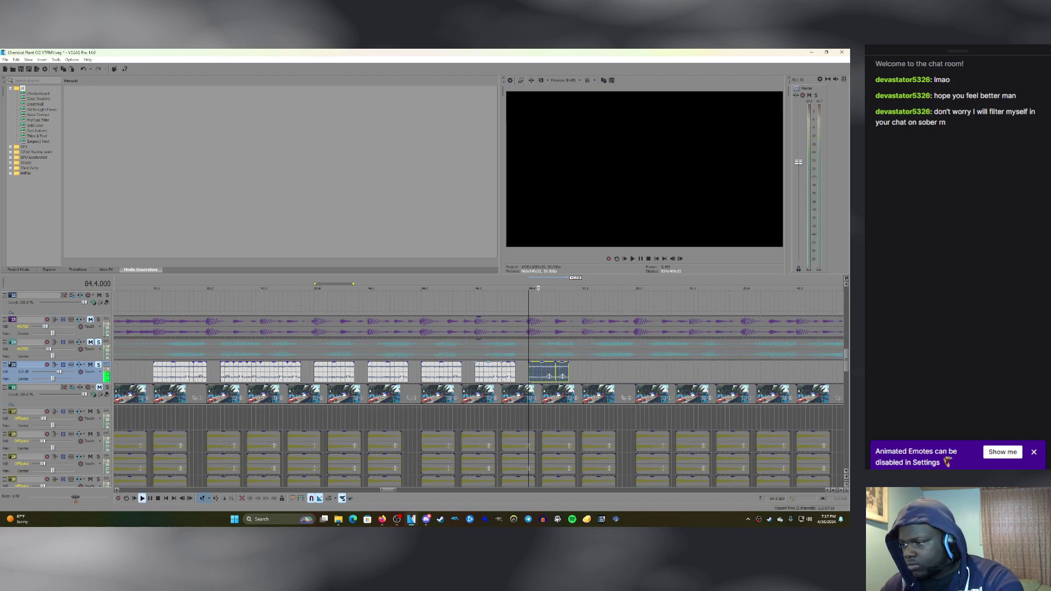
pyautogui.press('space')
pyautogui.press('space')
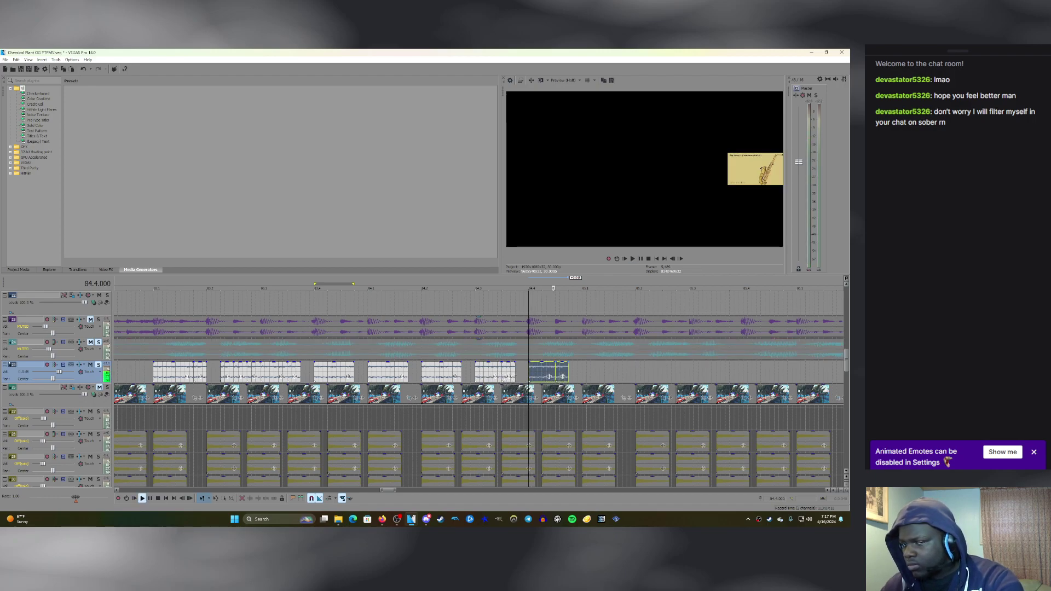
# Loop the short clip at 84.4.032, comparing the cyan track alone with the clip track alone.
pyautogui.click(90, 365)
pyautogui.click(90, 343)
pyautogui.press('space')
pyautogui.press('space')
pyautogui.doubleClick(565, 371)
pyautogui.press('space')
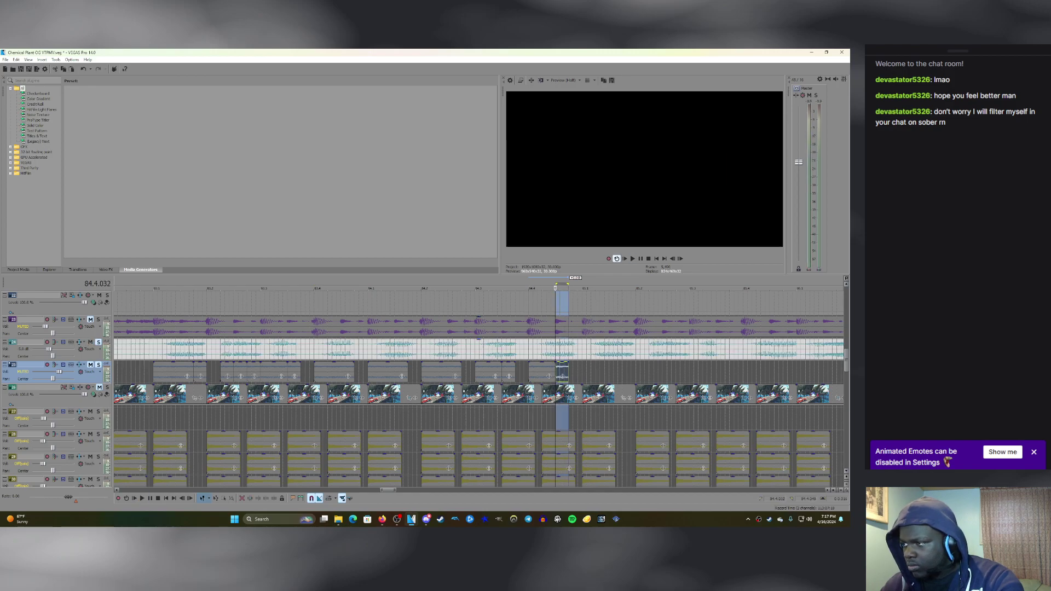
pyautogui.press('space')
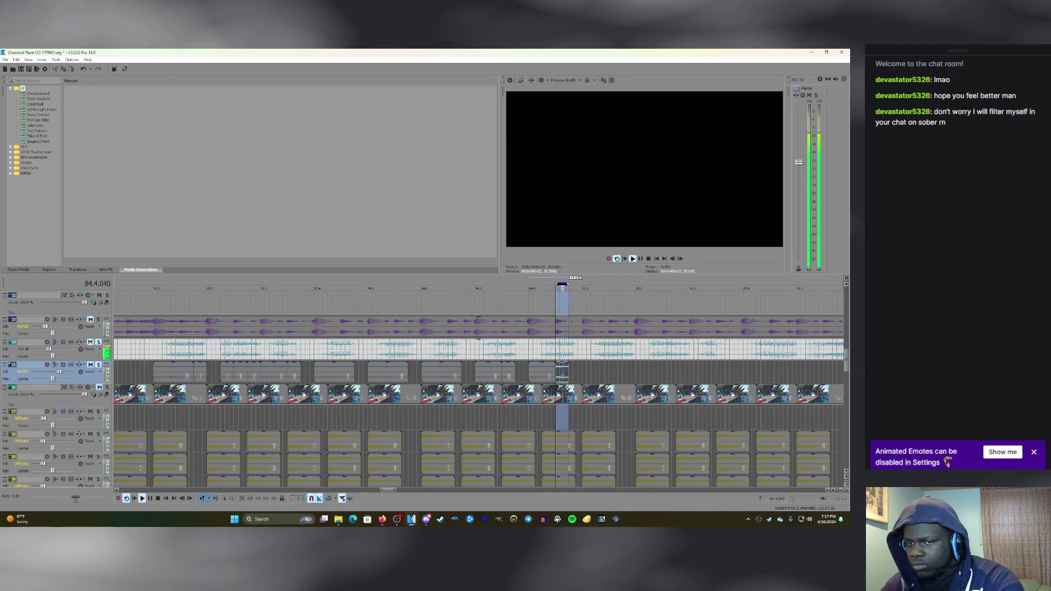
pyautogui.click(90, 342)
pyautogui.click(91, 364)
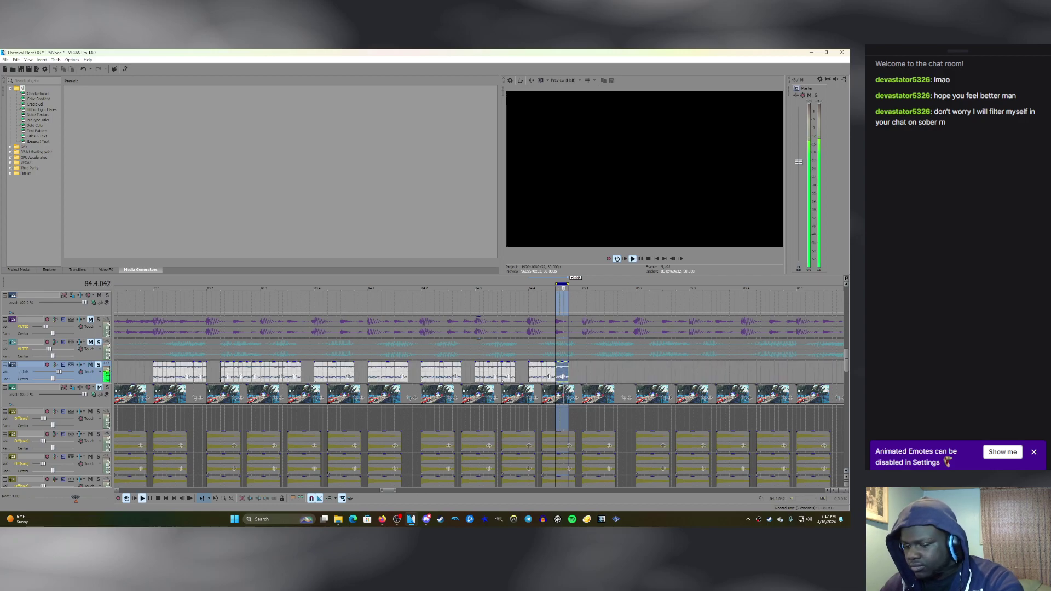
pyautogui.scroll(3, 562, 377)
pyautogui.scroll(-2, 472, 377)
pyautogui.scroll(-3, 472, 377)
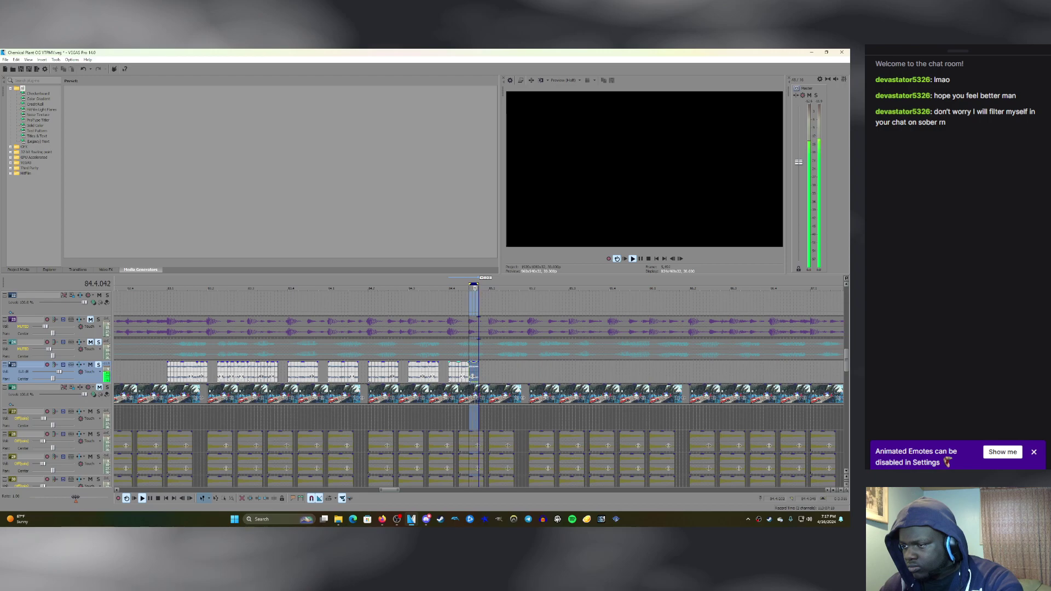
# Replay the clips from 83.1 and again from the last pair at 84.4.000 with the cyan track muted.
pyautogui.click(463, 377)
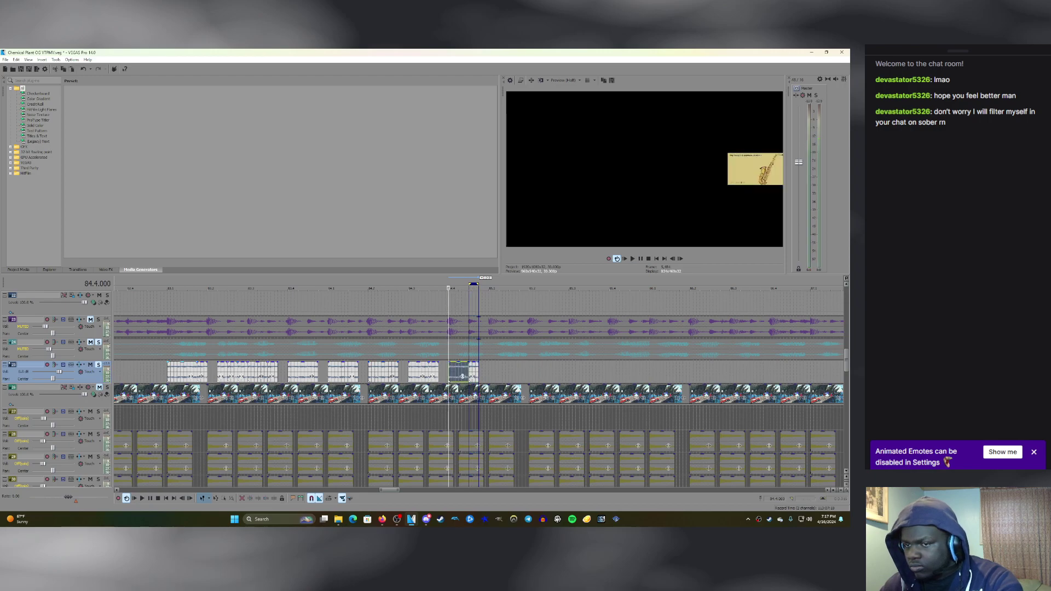
pyautogui.click(191, 377)
pyautogui.press('space')
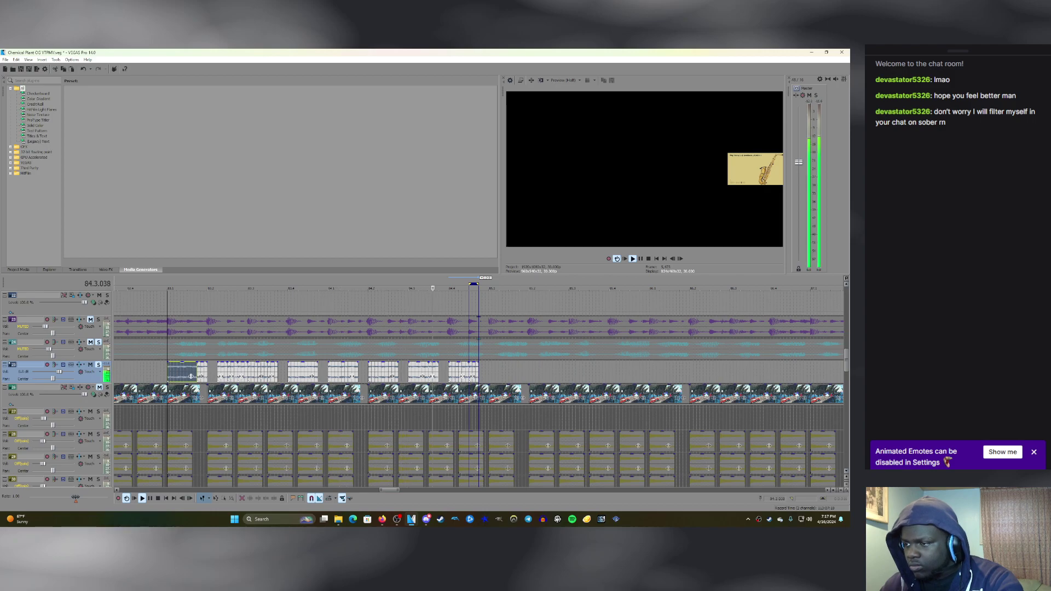
pyautogui.click(463, 377)
pyautogui.press('space')
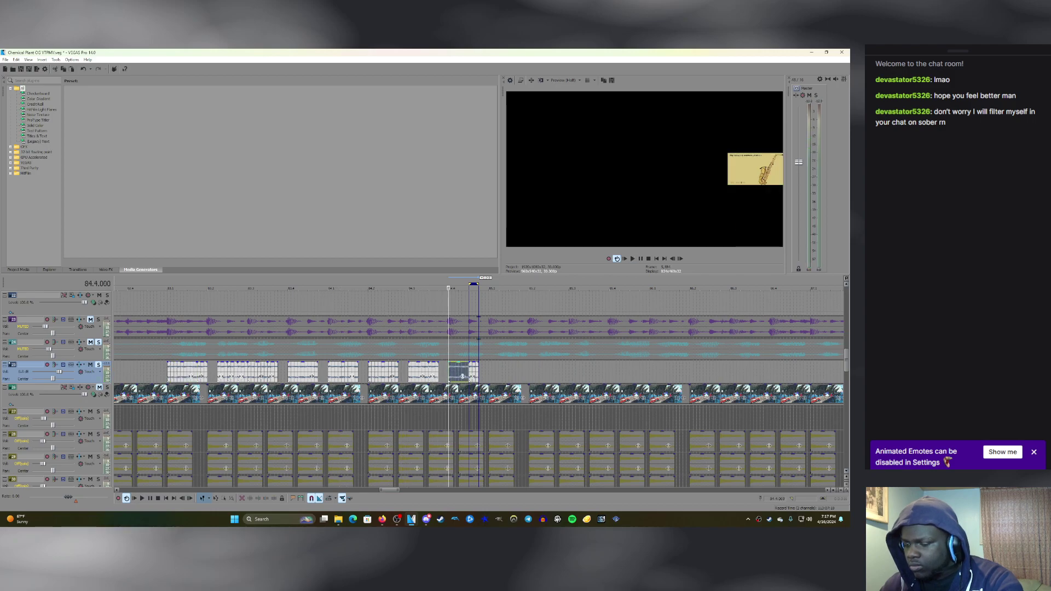
pyautogui.press('space')
pyautogui.press('space')
pyautogui.press('space')
# Turn off looping and replay the clip sequence from 83.1.000.
pyautogui.press('q')
pyautogui.click(191, 377)
pyautogui.press('space')
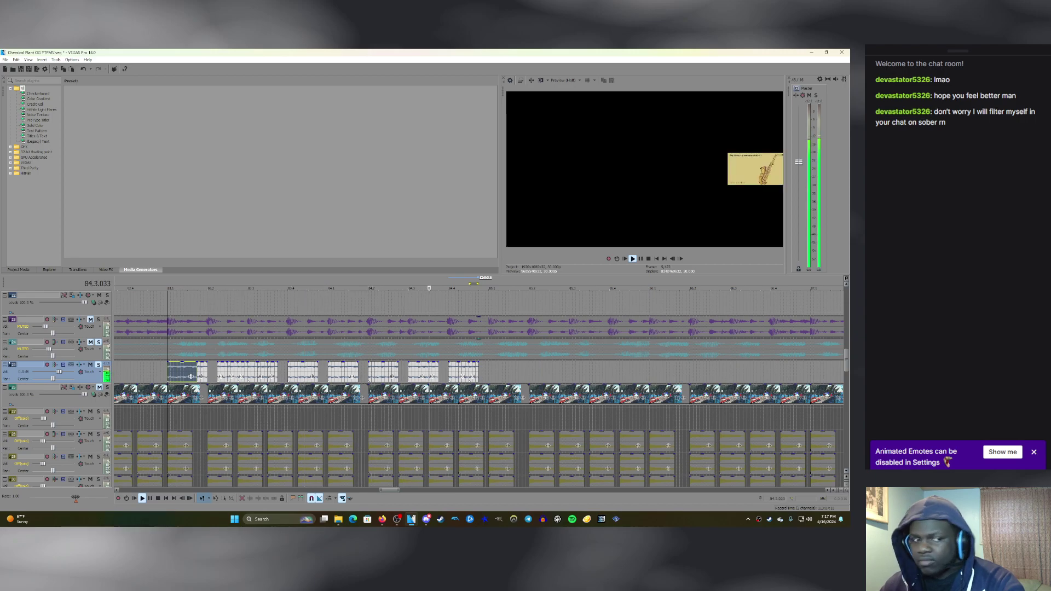
pyautogui.press('space')
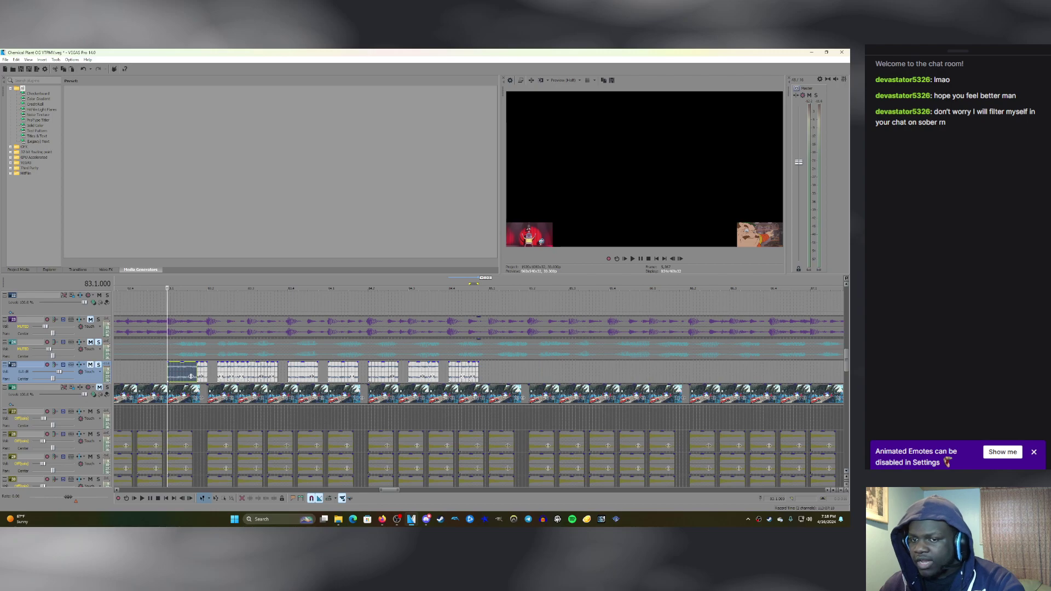
# Play the cyan track from 83.1.000 into bar 87 with the clip track muted, and mute the cyan track again.
pyautogui.click(90, 365)
pyautogui.click(90, 342)
pyautogui.press('space')
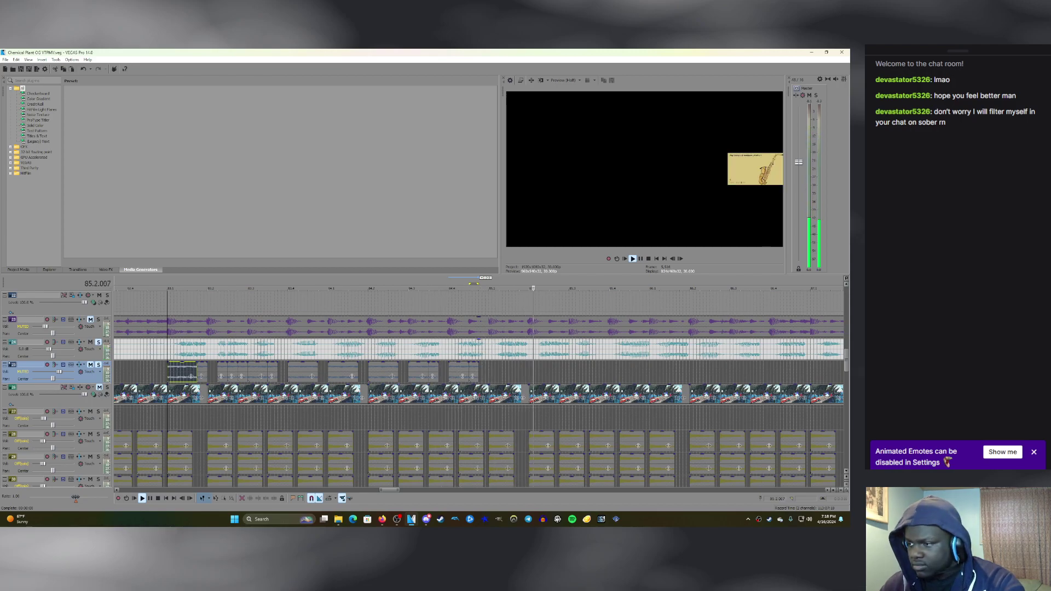
pyautogui.scroll(-1, 479, 389)
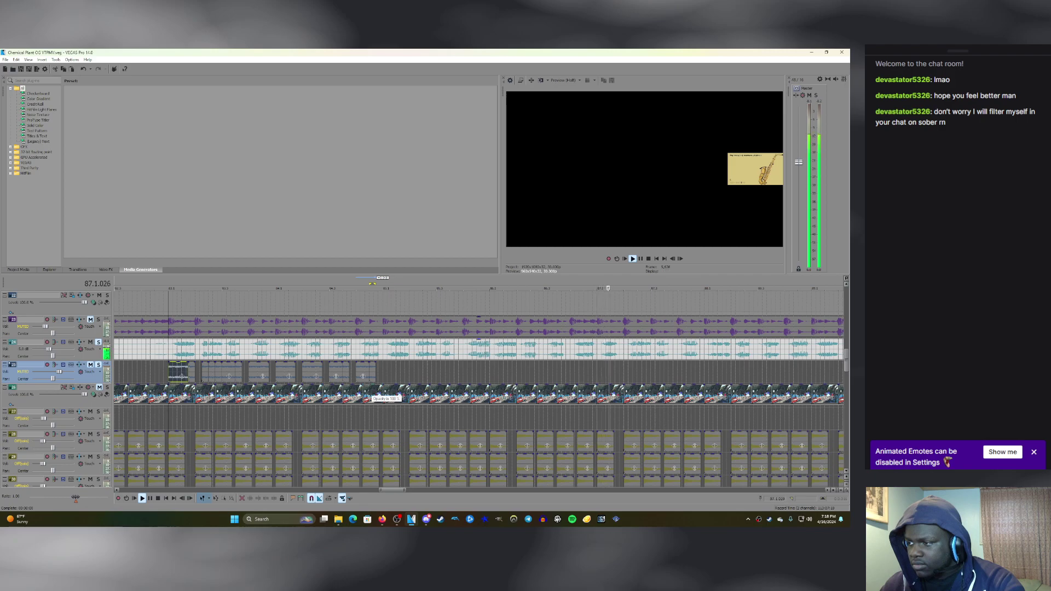
pyautogui.press('space')
pyautogui.click(90, 347)
pyautogui.click(90, 342)
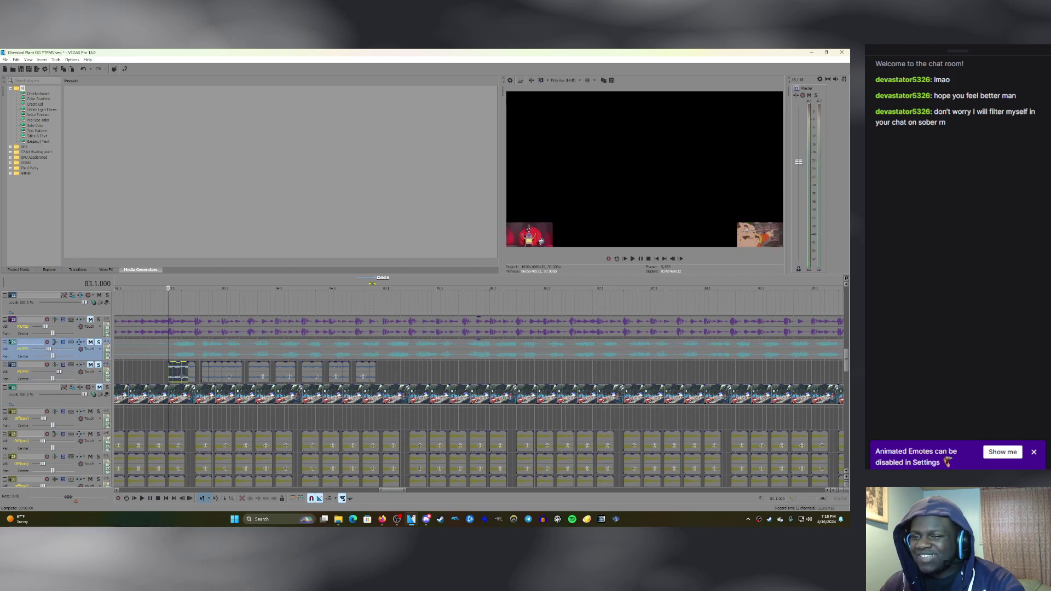
# Copy the whole clip sequence of bars 83 and 84 and paste it at the start of bar 85 on the same track.
pyautogui.click(90, 365)
pyautogui.press('space')
pyautogui.click(223, 498)
pyautogui.moveTo(380, 366); pyautogui.dragTo(173, 372)
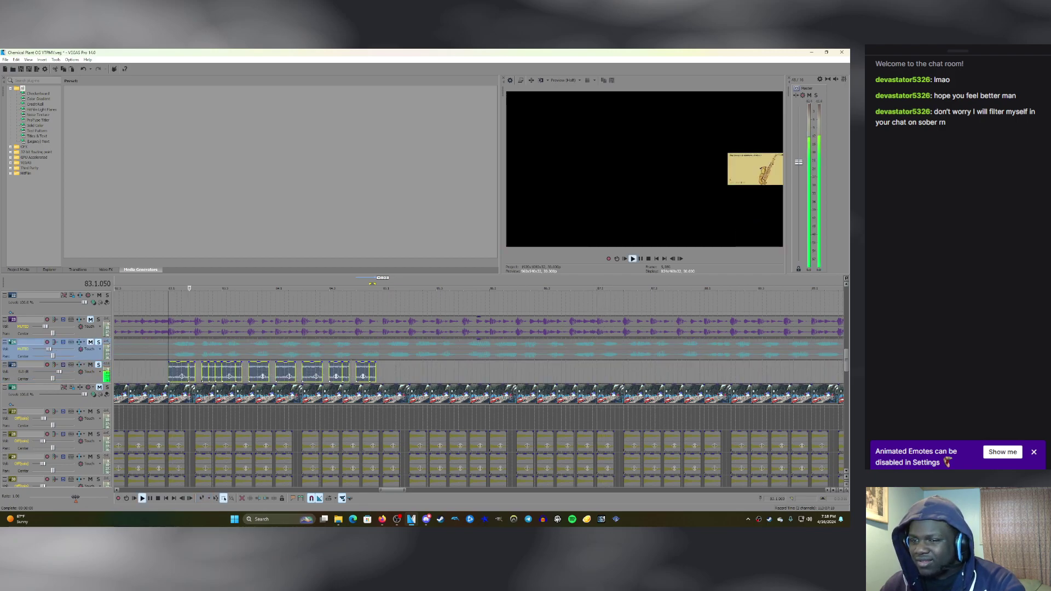
pyautogui.rightClick(172, 373)
pyautogui.click(184, 220)
pyautogui.click(201, 498)
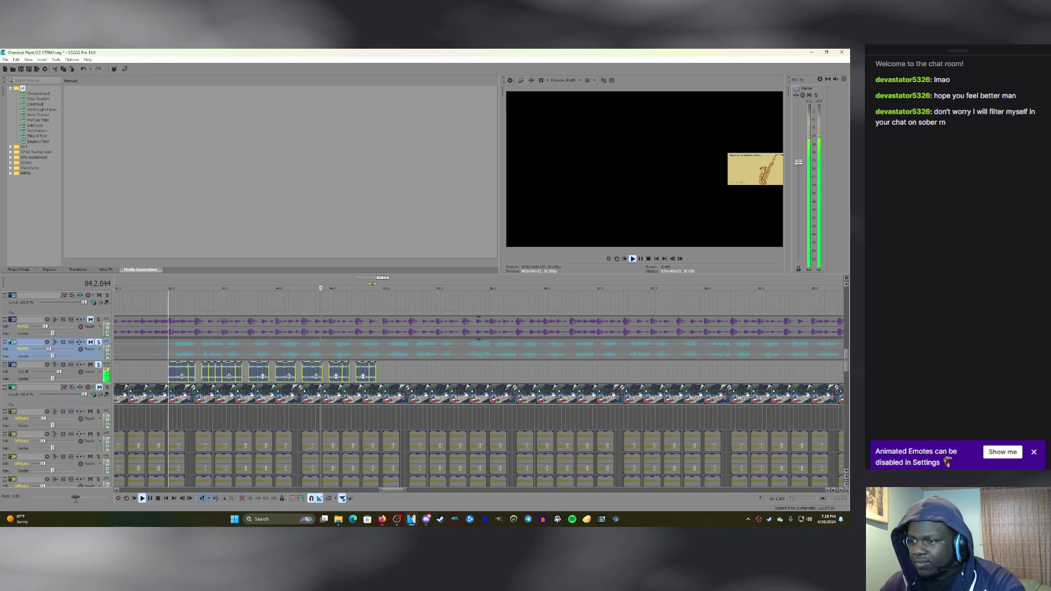
pyautogui.click(385, 372)
pyautogui.hotkey('ctrl', 'v')
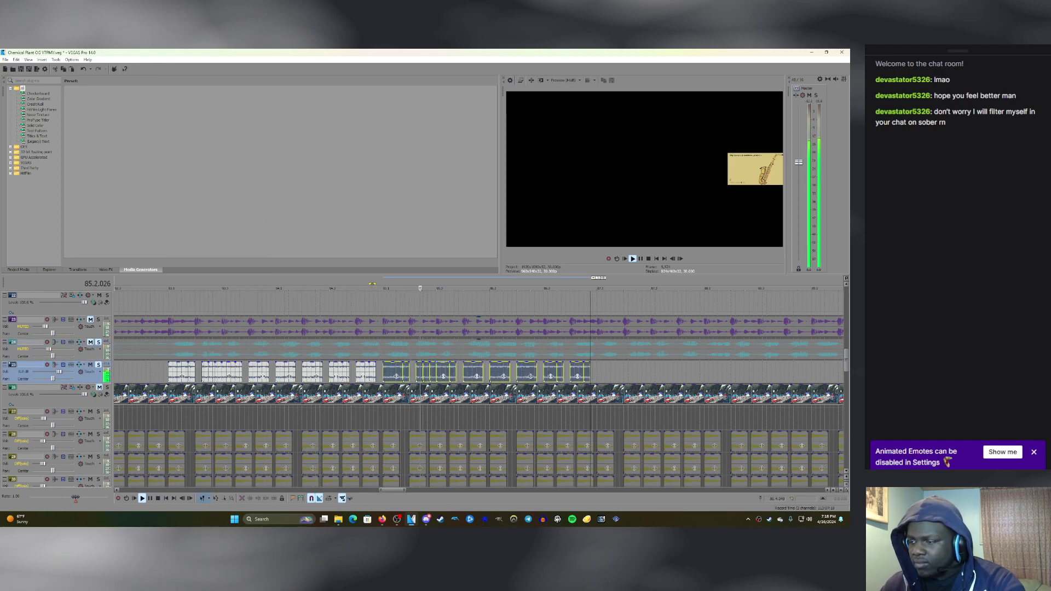
# Unmute the cyan track, audition the pasted clips, and shorten the clip at 86.1.000 to end at 86.1.032.
pyautogui.click(90, 342)
pyautogui.press('space')
pyautogui.click(491, 372)
pyautogui.scroll(2, 492, 372)
pyautogui.press('space')
pyautogui.press('space')
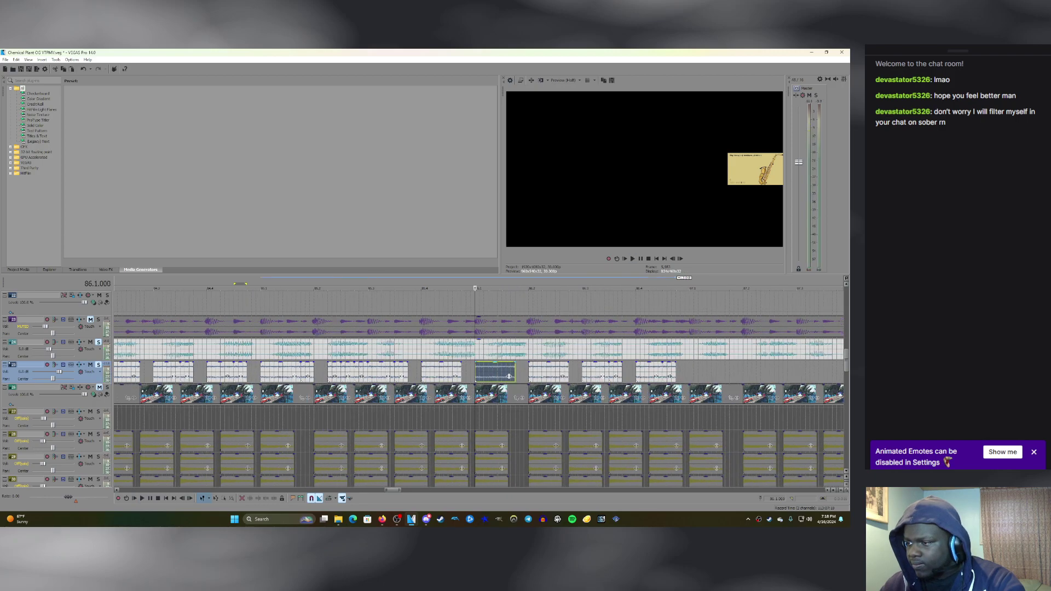
pyautogui.moveTo(509, 377); pyautogui.dragTo(496, 376)
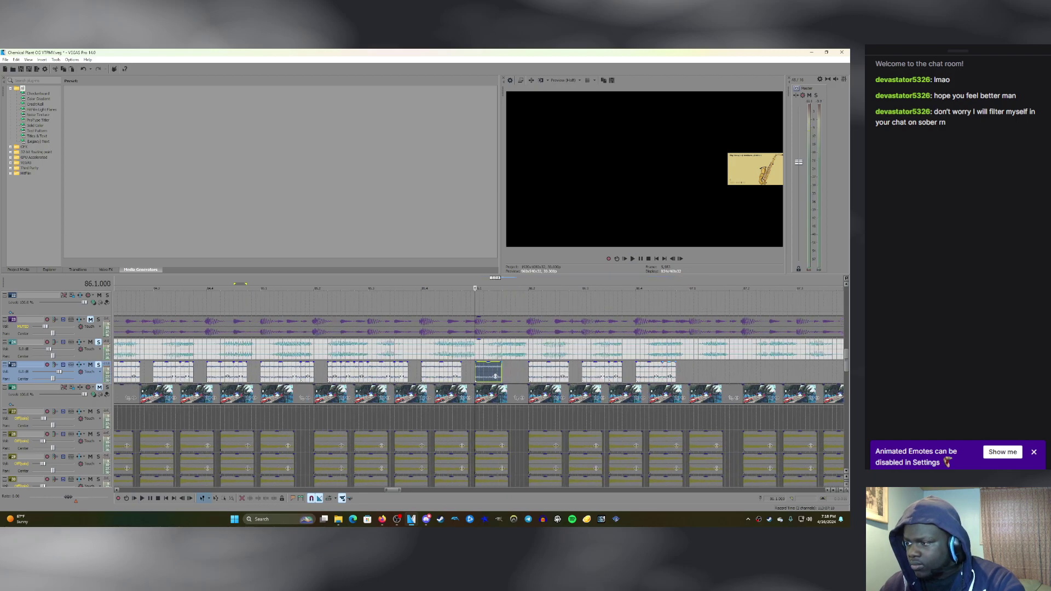
# Copy the last short clip of bar 86, paste it twice in a row from 86.1.032, and play the result.
pyautogui.rightClick(672, 369)
pyautogui.click(718, 215)
pyautogui.press('space')
pyautogui.press('space')
pyautogui.click(499, 372)
pyautogui.hotkey('ctrl', 'v')
pyautogui.hotkey('ctrl', 'v')
pyautogui.click(492, 374)
pyautogui.press('space')
pyautogui.press('space')
# Loop each of the two short pasted clips after 86.1.032 and trim the end of the second one slightly.
pyautogui.doubleClick(509, 375)
pyautogui.press('q')
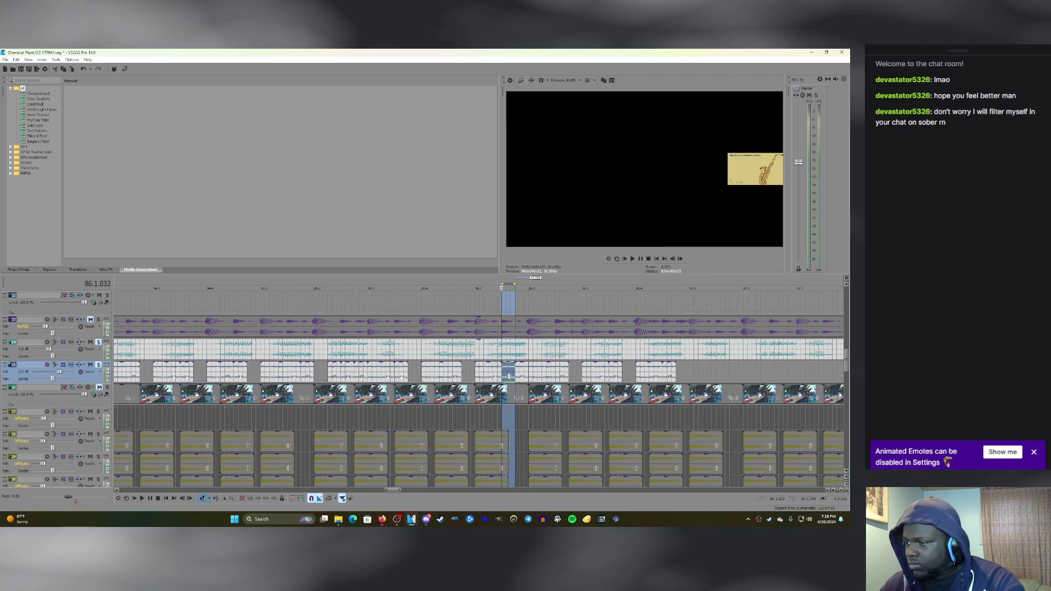
pyautogui.press('space')
pyautogui.scroll(2, 509, 377)
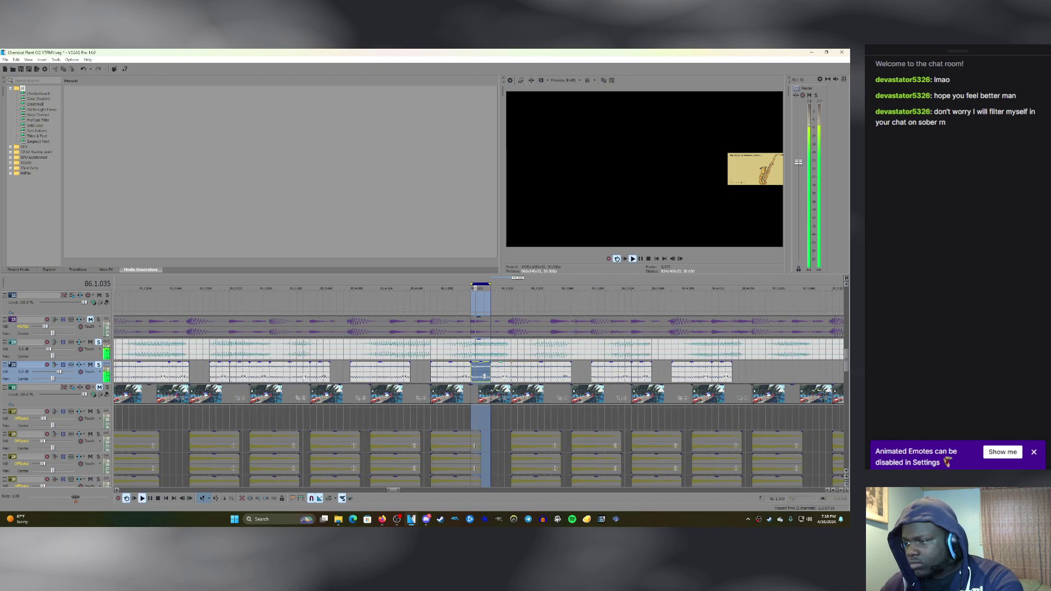
pyautogui.doubleClick(505, 377)
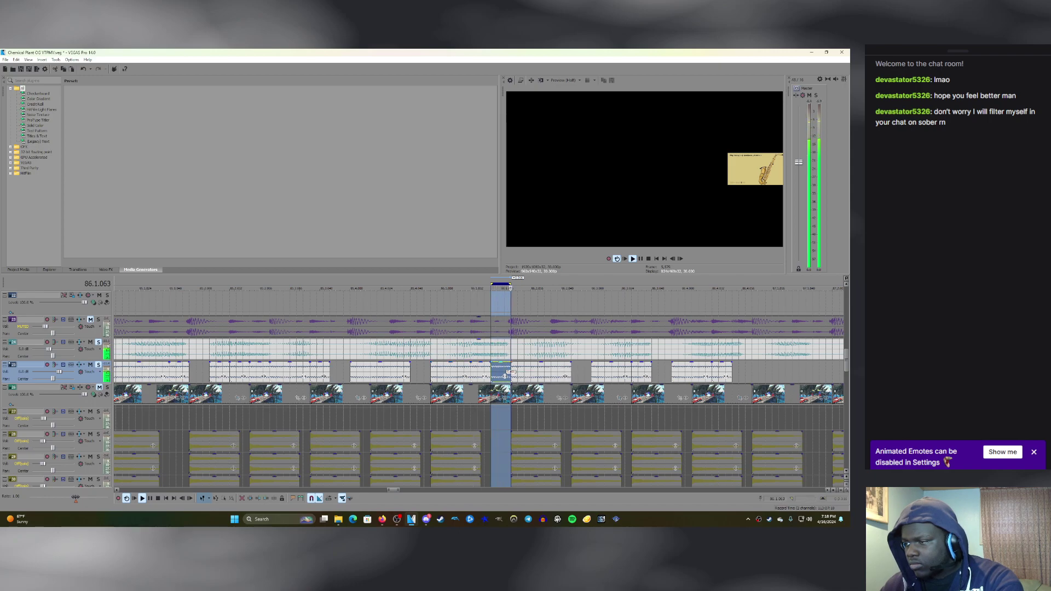
pyautogui.moveTo(510, 373); pyautogui.dragTo(504, 373)
pyautogui.press('space')
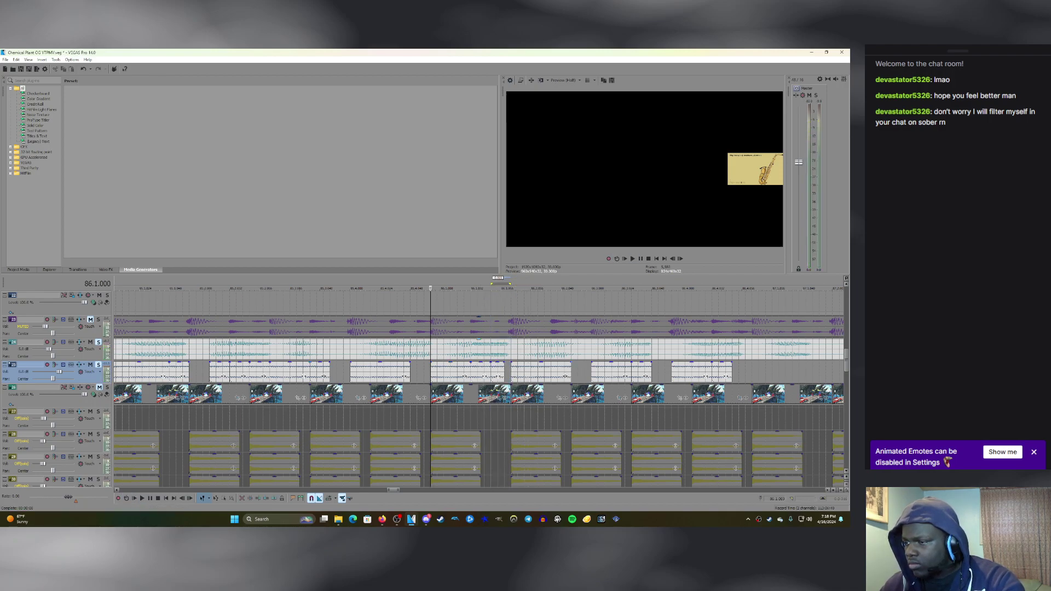
# Replay the clips from 86.1.000 with and without the cyan track, leaving the cyan track muted.
pyautogui.press('space')
pyautogui.click(91, 342)
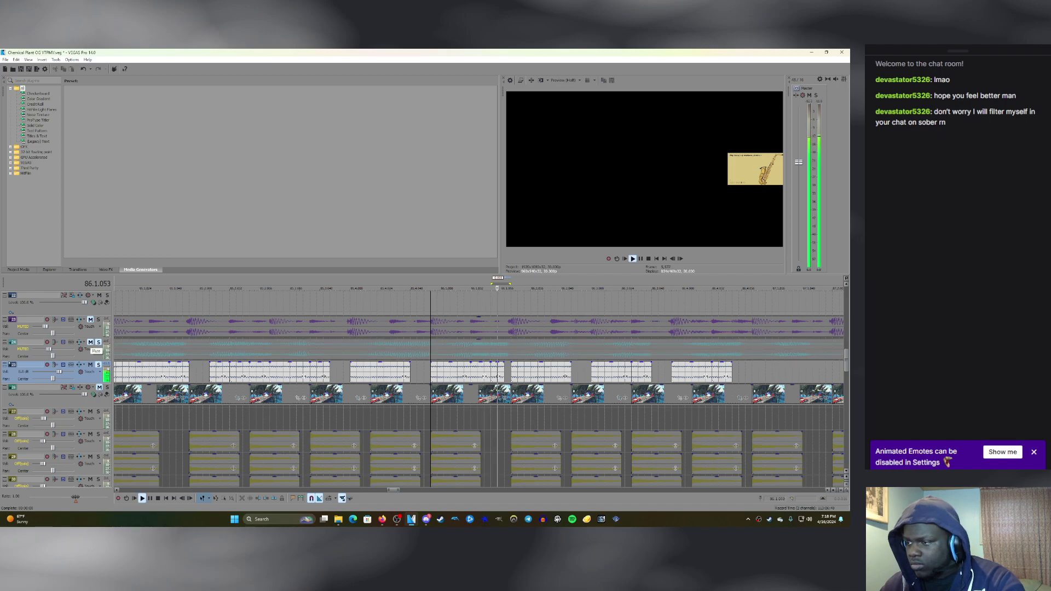
pyautogui.click(91, 342)
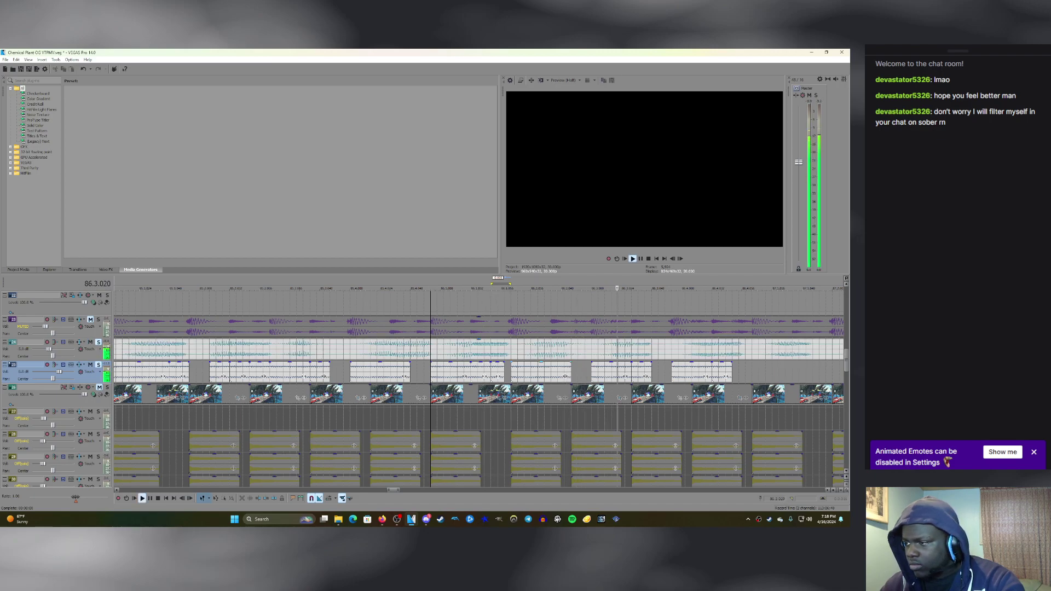
pyautogui.scroll(-1, 491, 379)
pyautogui.press('space')
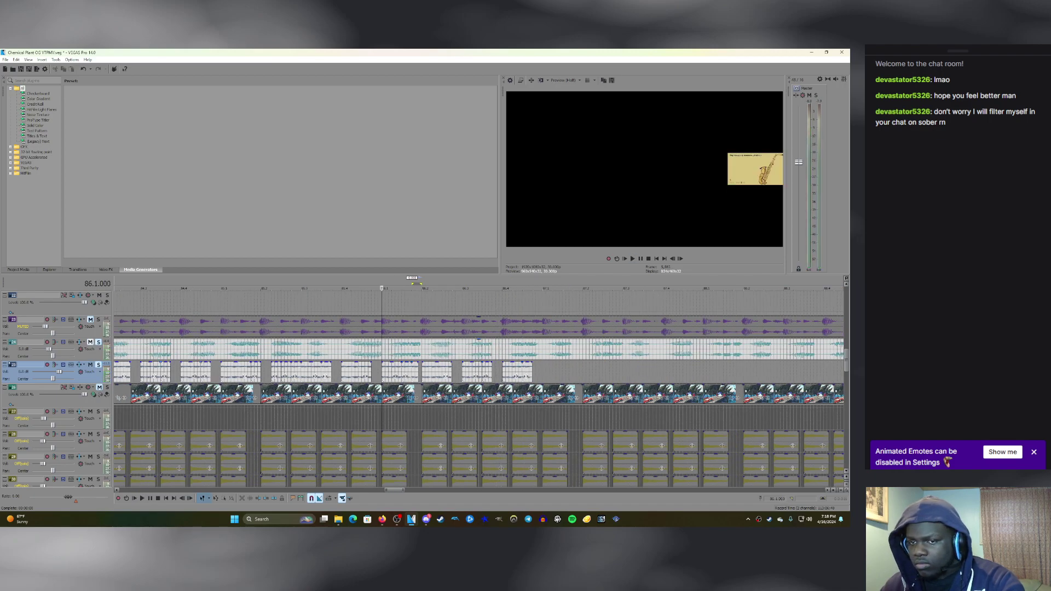
pyautogui.click(91, 342)
pyautogui.press('space')
pyautogui.press('space')
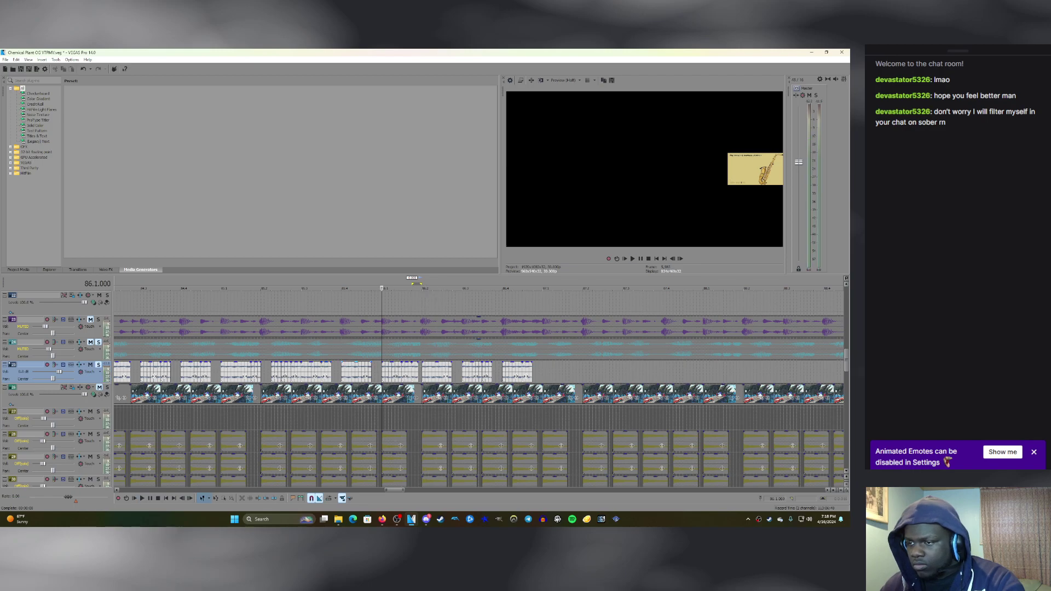
# Compare the clip at 85.4.000 with the cyan track by playing each track alone, and mute the cyan track again.
pyautogui.click(343, 371)
pyautogui.press('space')
pyautogui.press('space')
pyautogui.click(91, 365)
pyautogui.click(91, 342)
pyautogui.press('space')
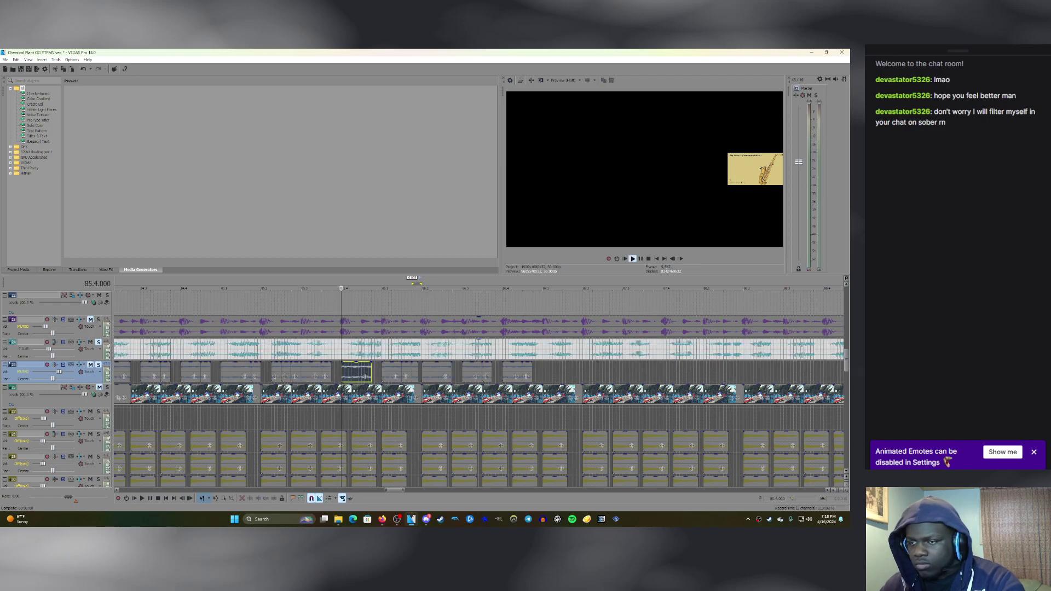
pyautogui.press('space')
pyautogui.click(90, 342)
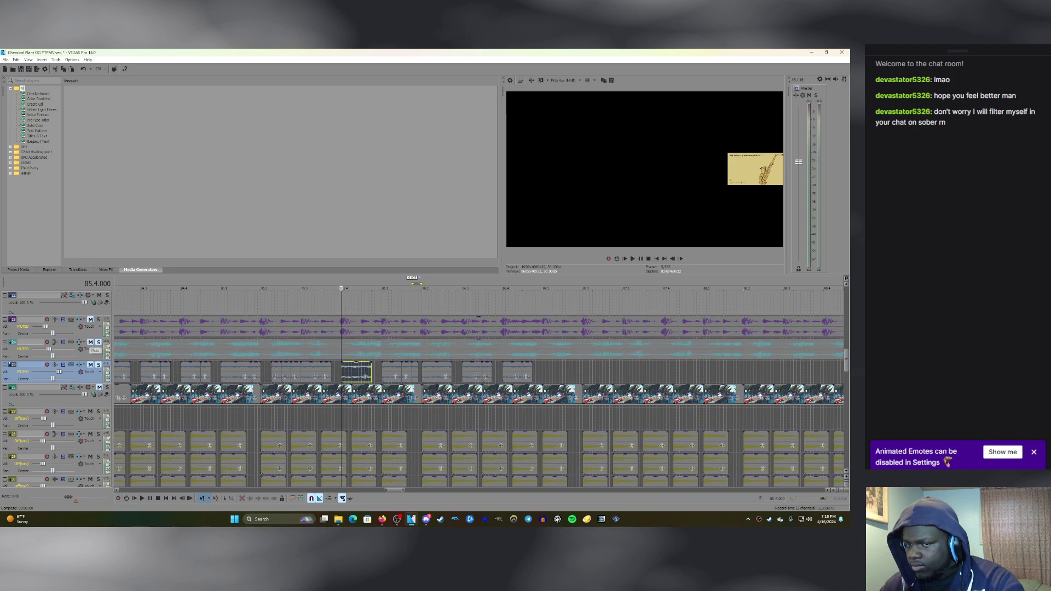
pyautogui.click(90, 365)
# Shorten the clip at 85.4.000, paste the copied short clip after it at 85.4.026, and replay the pair.
pyautogui.scroll(2, 365, 376)
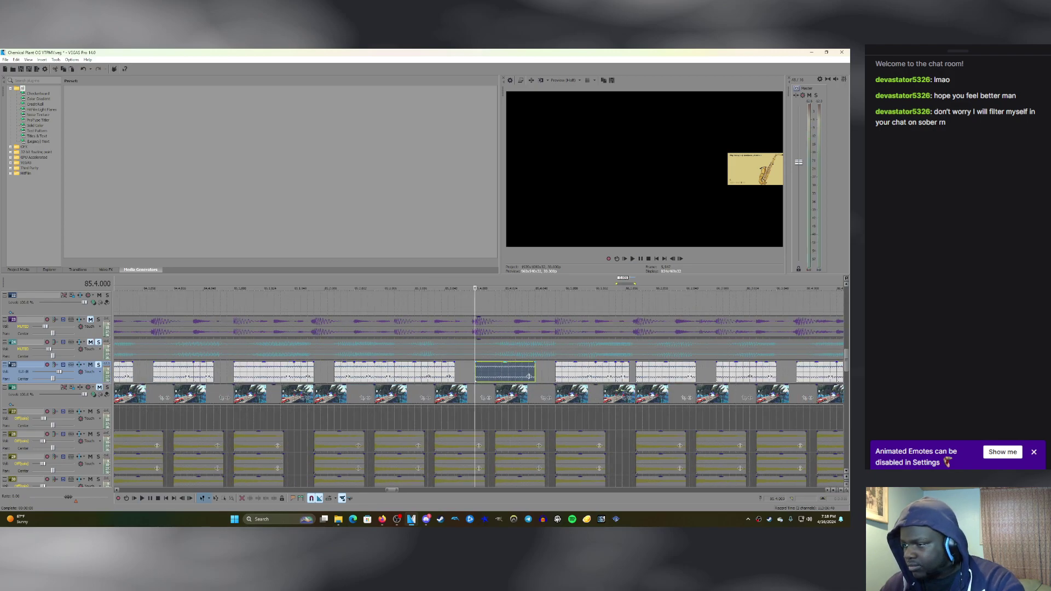
pyautogui.moveTo(529, 376); pyautogui.dragTo(502, 376)
pyautogui.press('space')
pyautogui.press('space')
pyautogui.click(507, 376)
pyautogui.hotkey('ctrl', 'v')
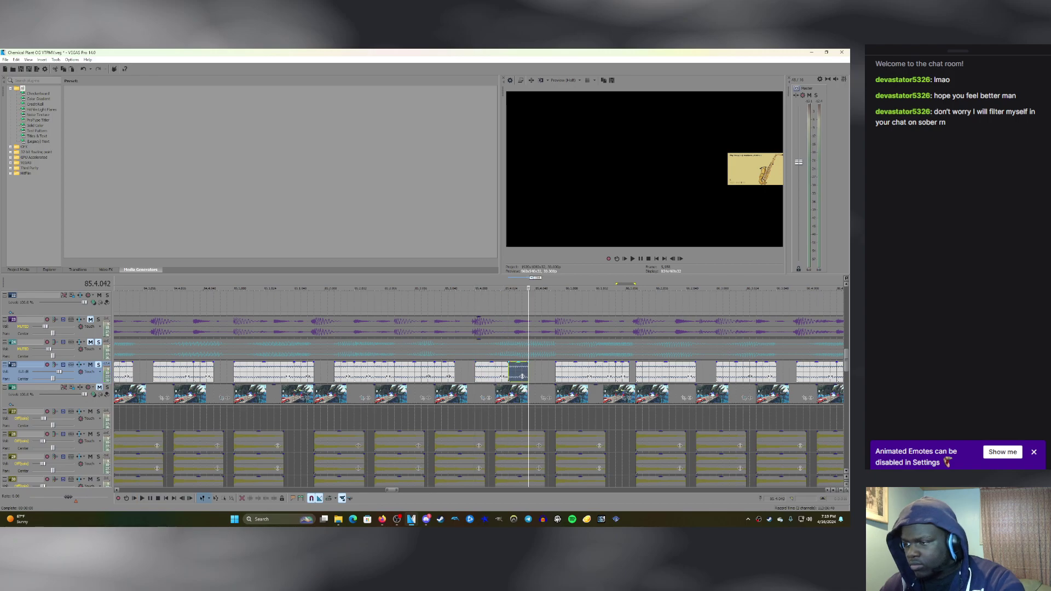
pyautogui.click(502, 372)
pyautogui.press('space')
pyautogui.press('space')
pyautogui.click(509, 371)
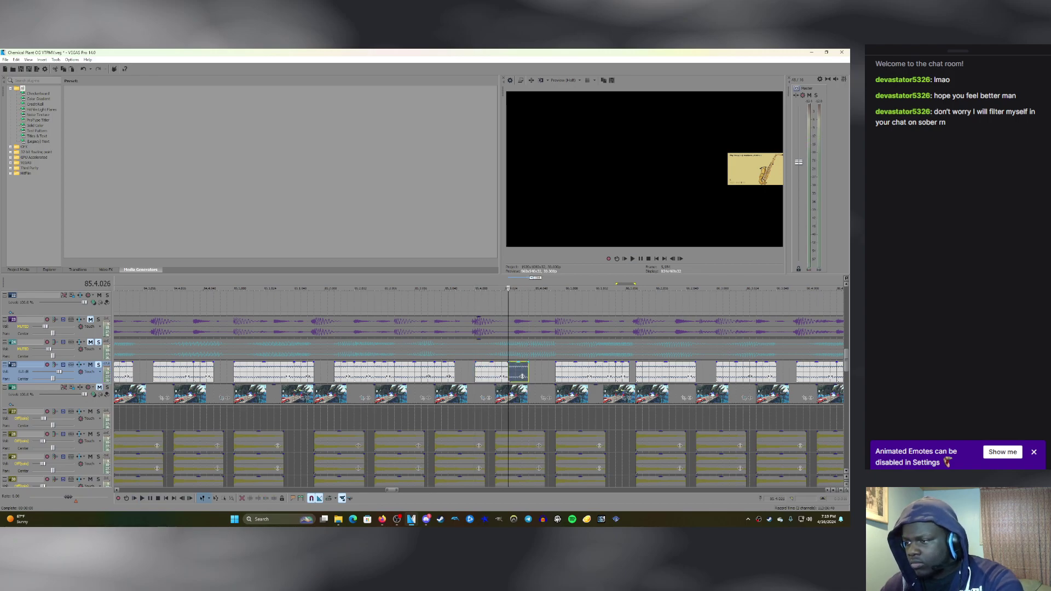
# Replay the clips around 85.4.000, and lengthen the pasted short clip with its start at 85.4.032.
pyautogui.scroll(-2, 522, 376)
pyautogui.press('space')
pyautogui.press('space')
pyautogui.press('space')
pyautogui.click(450, 371)
pyautogui.press('space')
pyautogui.press('space')
pyautogui.moveTo(488, 371); pyautogui.dragTo(496, 377)
pyautogui.press('space')
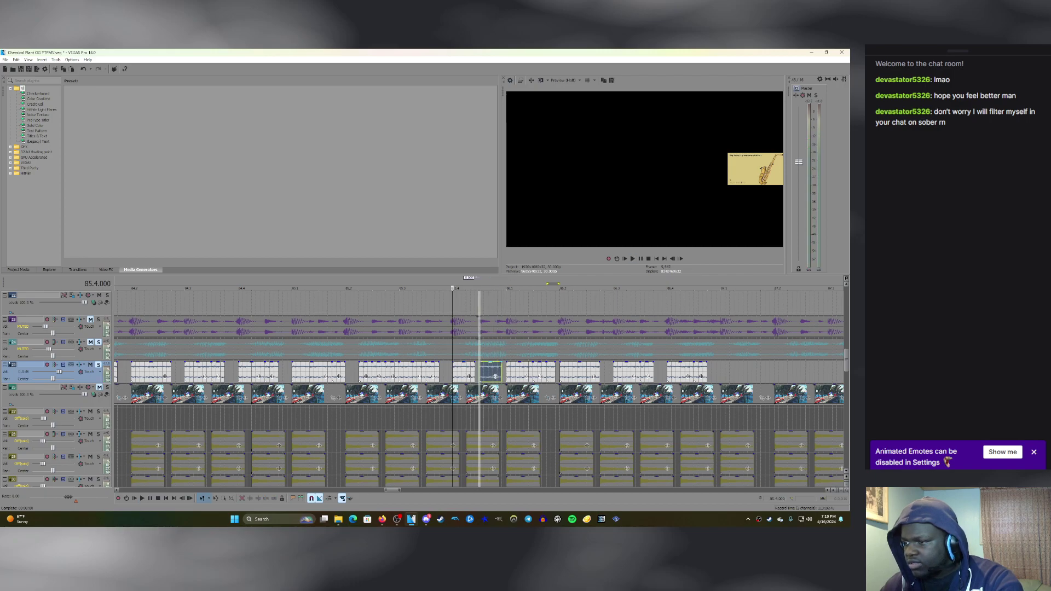
# Extend the clips at 85.4.000 and 85.4.032 so they run without gaps up to 86.1.000, and replay them.
pyautogui.moveTo(495, 376); pyautogui.dragTo(473, 376)
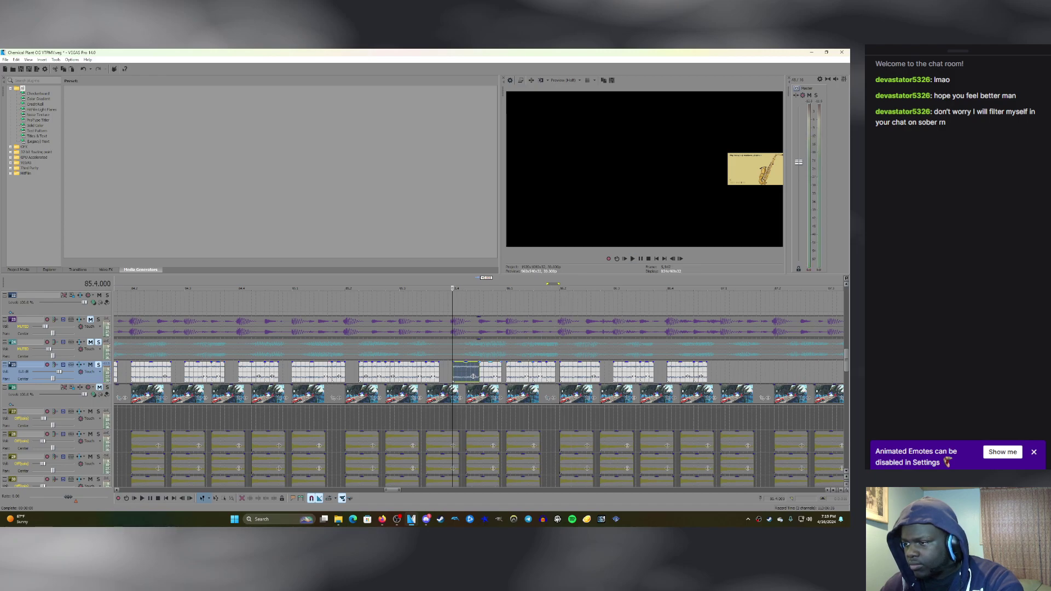
pyautogui.moveTo(473, 376); pyautogui.dragTo(500, 376)
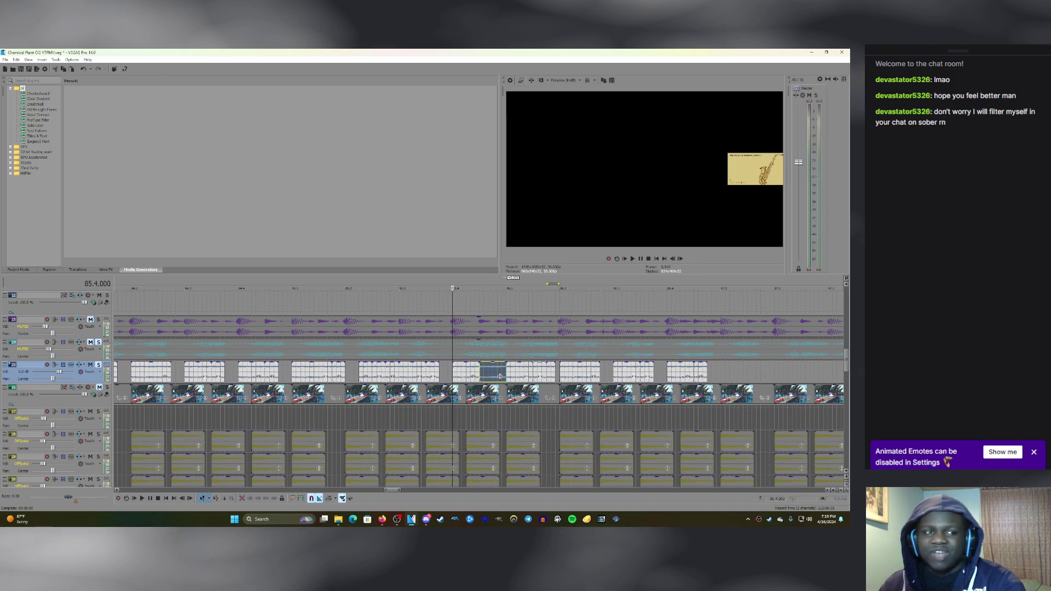
pyautogui.press('space')
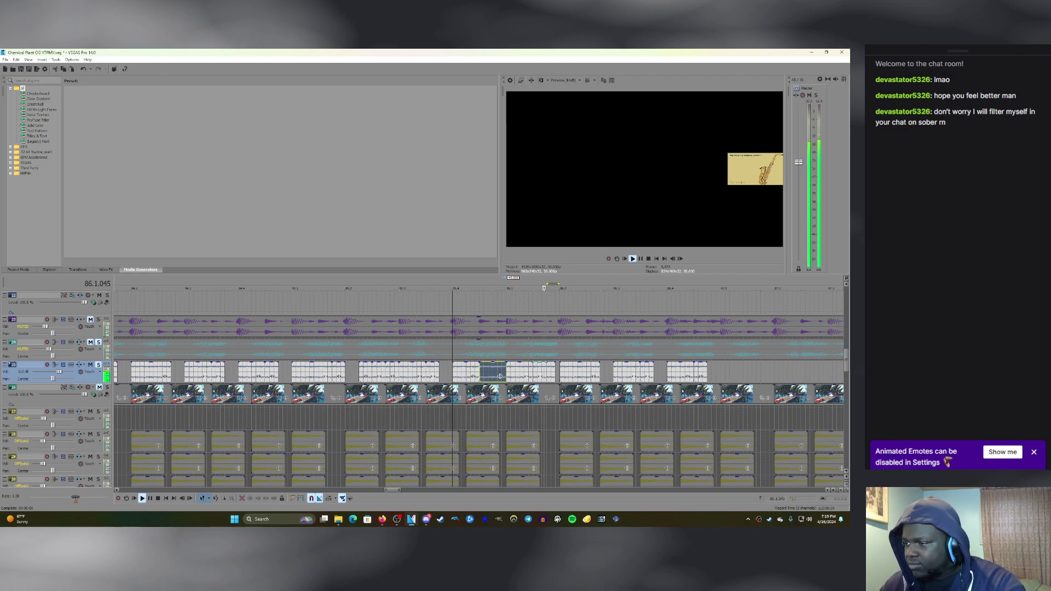
pyautogui.press('space')
pyautogui.press('space')
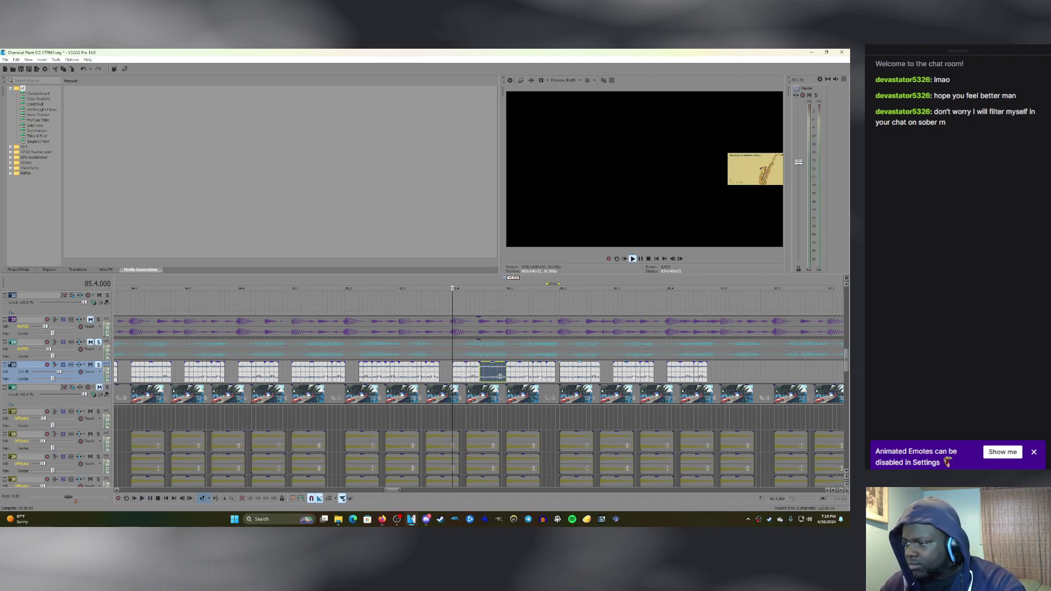
pyautogui.press('space')
pyautogui.press('z')
pyautogui.press('space')
pyautogui.press('z')
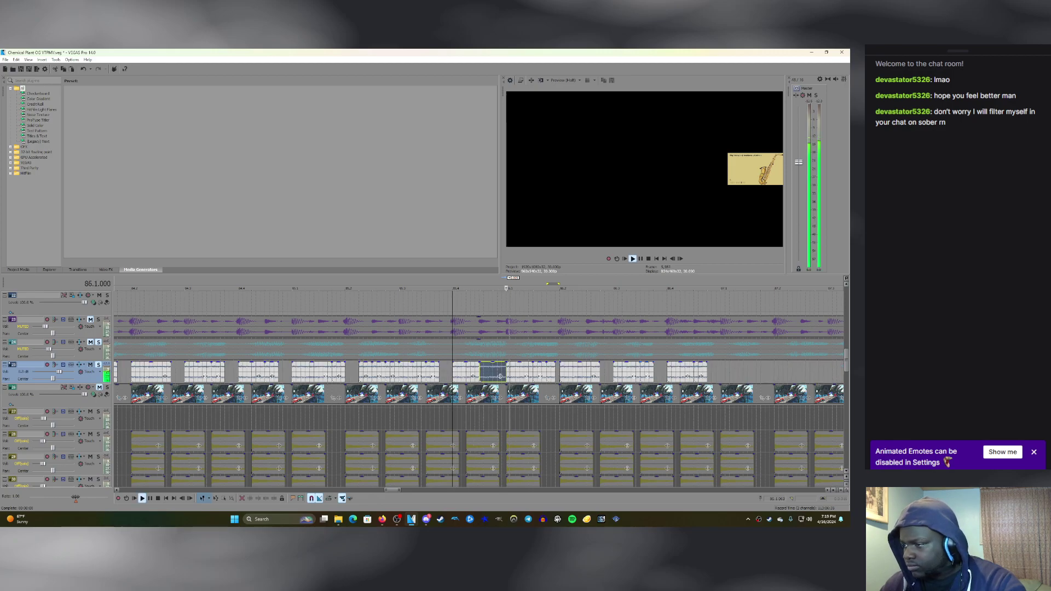
pyautogui.press('space')
pyautogui.press('space')
# Play the last two clips from 86.4.000 and loop the first of them.
pyautogui.scroll(3, 509, 377)
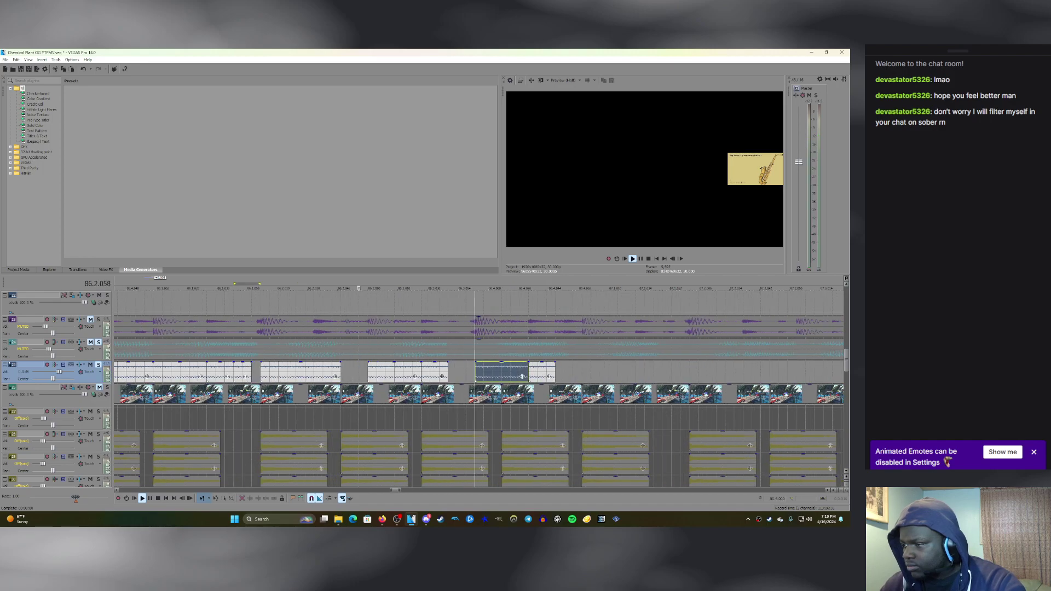
pyautogui.keyDown('ctrl'); pyautogui.click(549, 376); pyautogui.keyUp('ctrl')
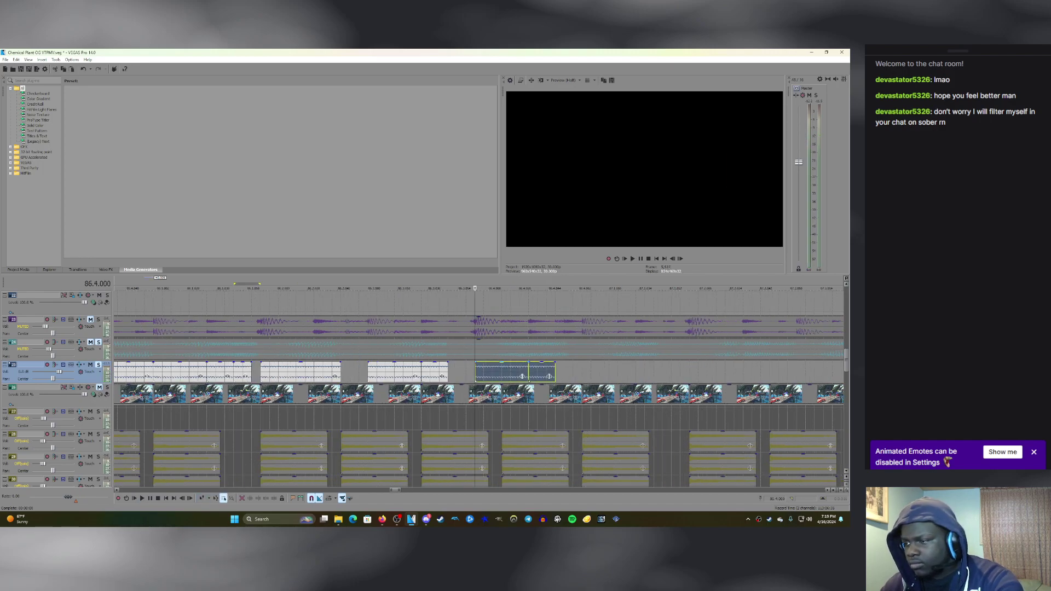
pyautogui.press('space')
pyautogui.press('space')
pyautogui.press('space')
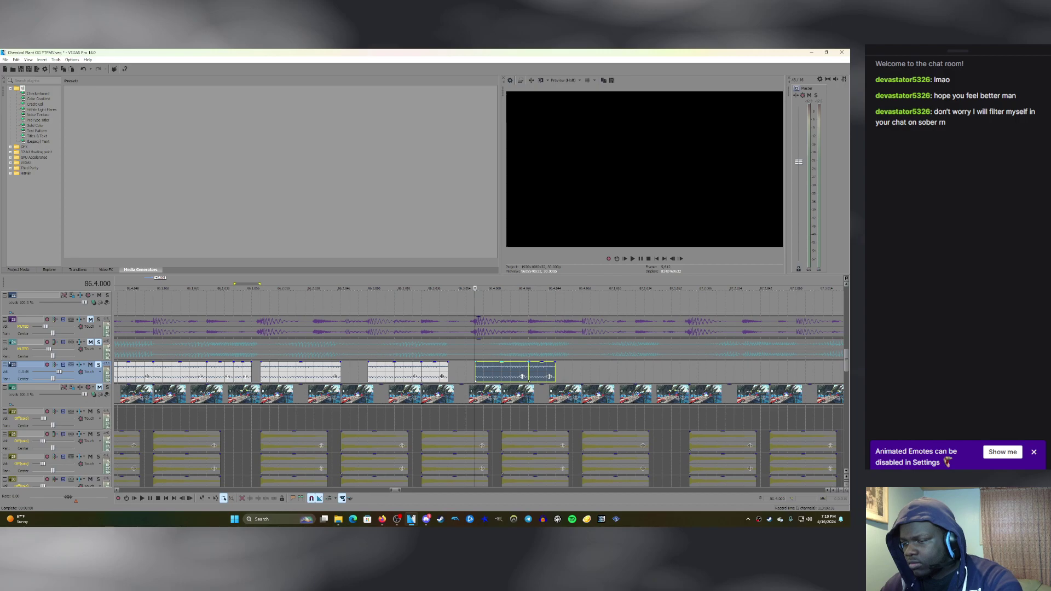
pyautogui.doubleClick(522, 377)
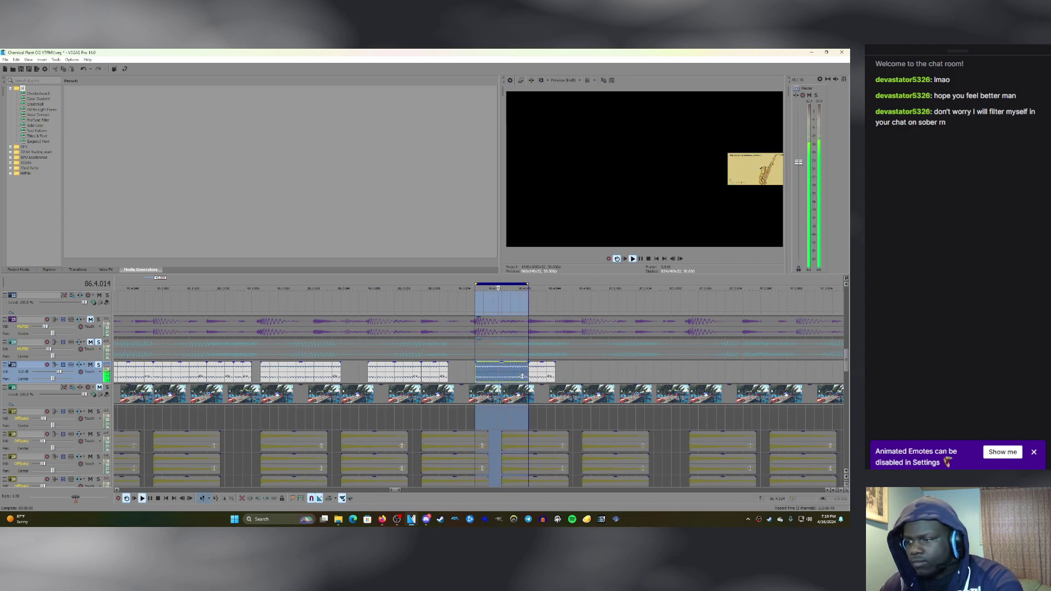
pyautogui.scroll(-1, 522, 376)
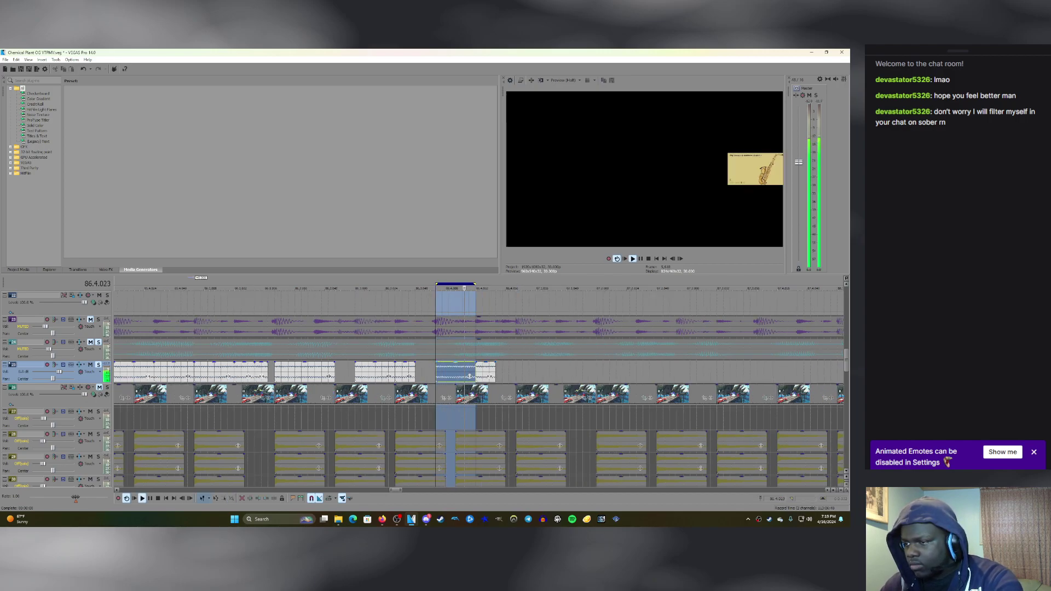
# Split the clip at 86.4.000 at 86.4.010, overlap the two pieces into a crossfade, and turn off looping.
pyautogui.click(449, 373)
pyautogui.press('s')
pyautogui.moveTo(449, 372); pyautogui.dragTo(465, 372)
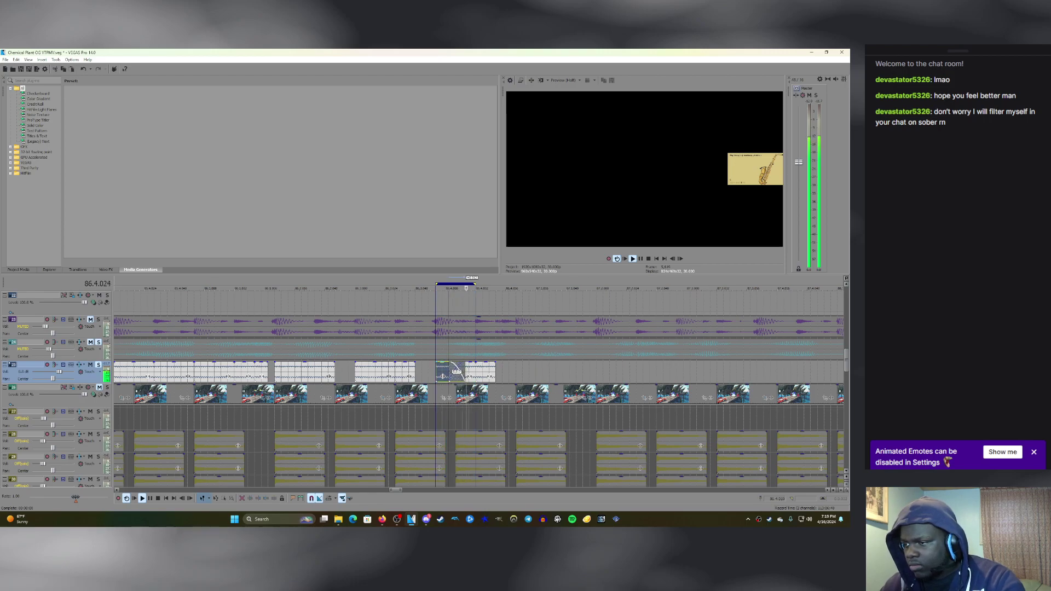
pyautogui.click(428, 373)
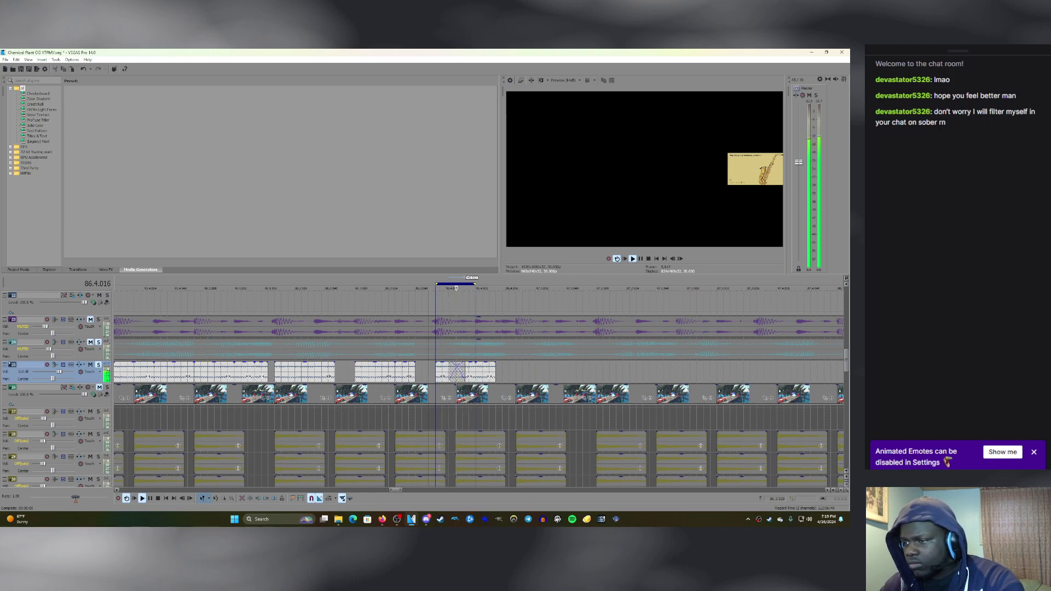
pyautogui.press('q')
pyautogui.press('space')
# Adjust the crossfade between the two pieces of the split clip at 86.4.000 and replay it from 86.3.061.
pyautogui.click(449, 372)
pyautogui.moveTo(465, 372); pyautogui.dragTo(442, 372)
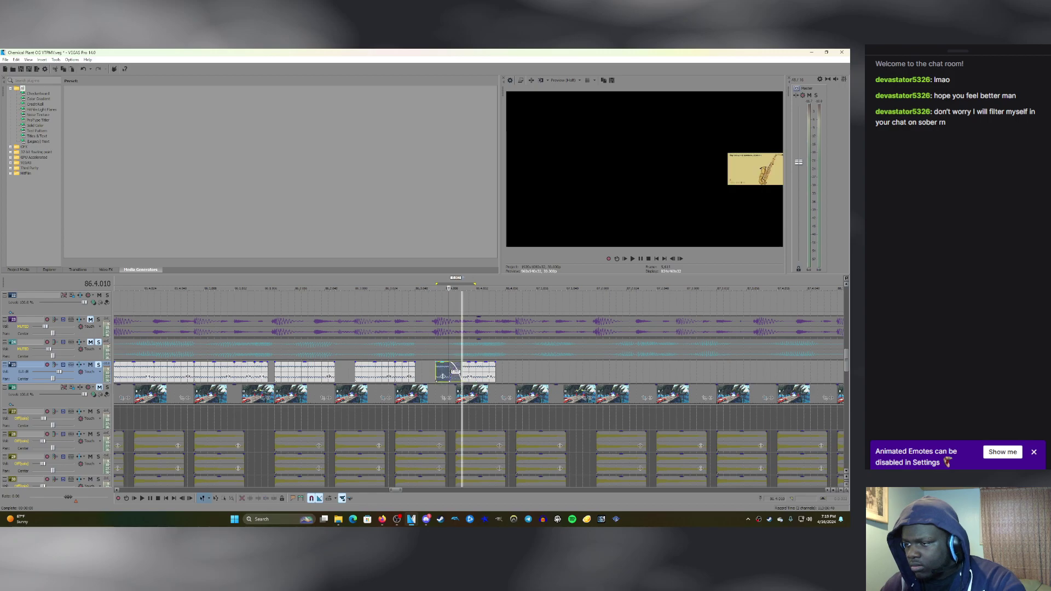
pyautogui.press('space')
pyautogui.press('space')
pyautogui.click(432, 372)
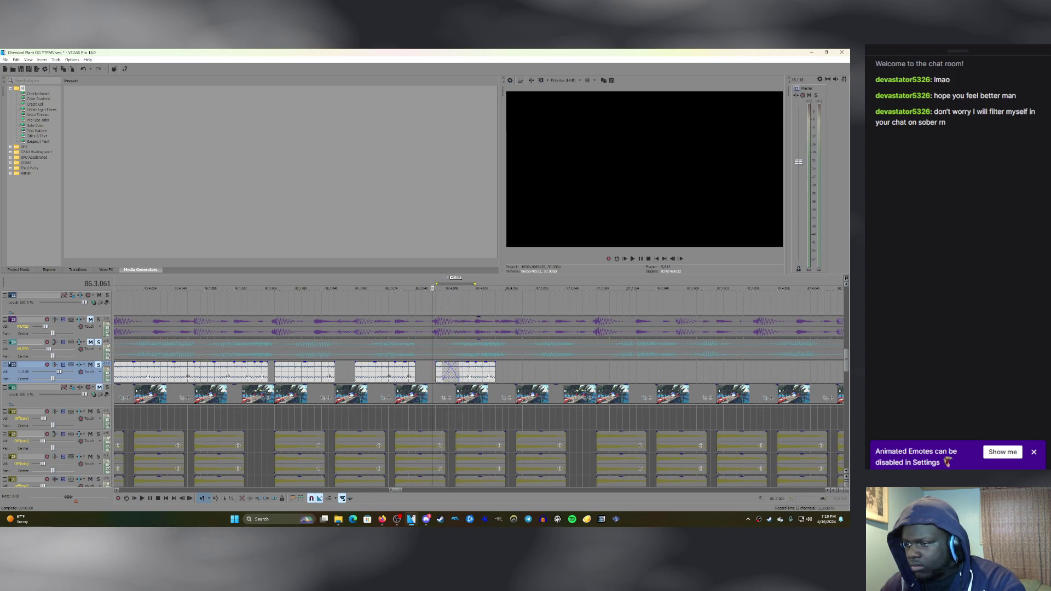
pyautogui.press('space')
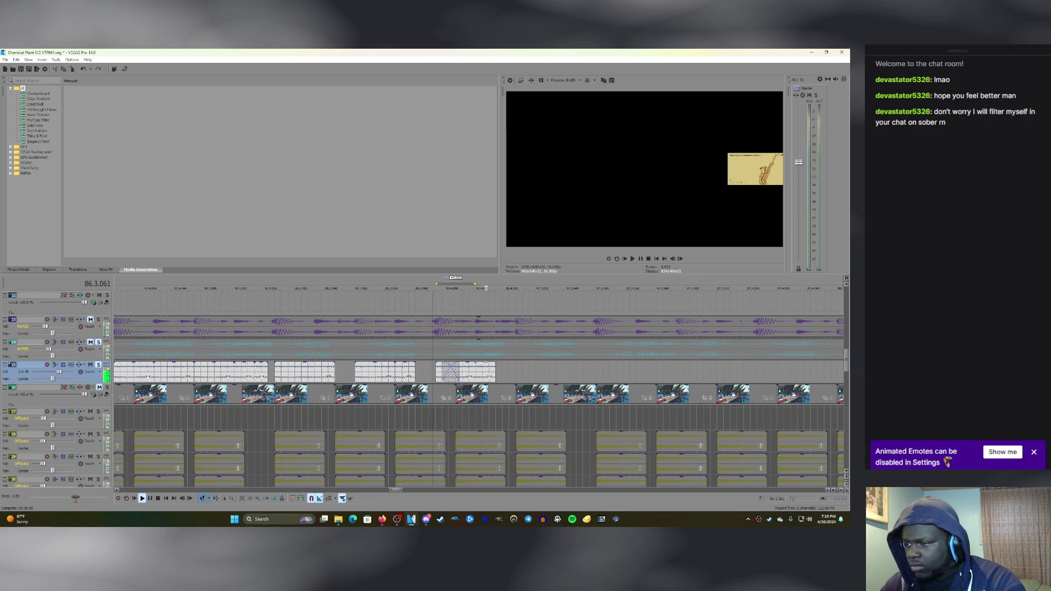
pyautogui.press('space')
# Loop the final short clip of bar 86.
pyautogui.doubleClick(485, 372)
pyautogui.press('q')
pyautogui.press('space')
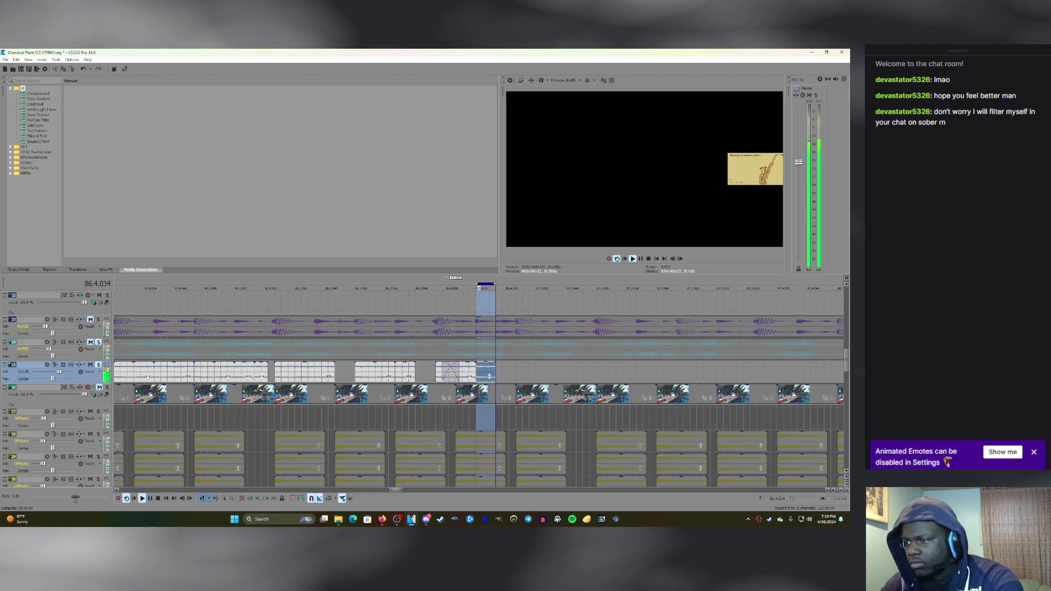
# Turn off looping and replay the short clips from 86.4.000.
pyautogui.press('space')
pyautogui.press('space')
pyautogui.click(437, 373)
pyautogui.press('space')
pyautogui.press('q')
pyautogui.press('space')
pyautogui.scroll(-1, 482, 371)
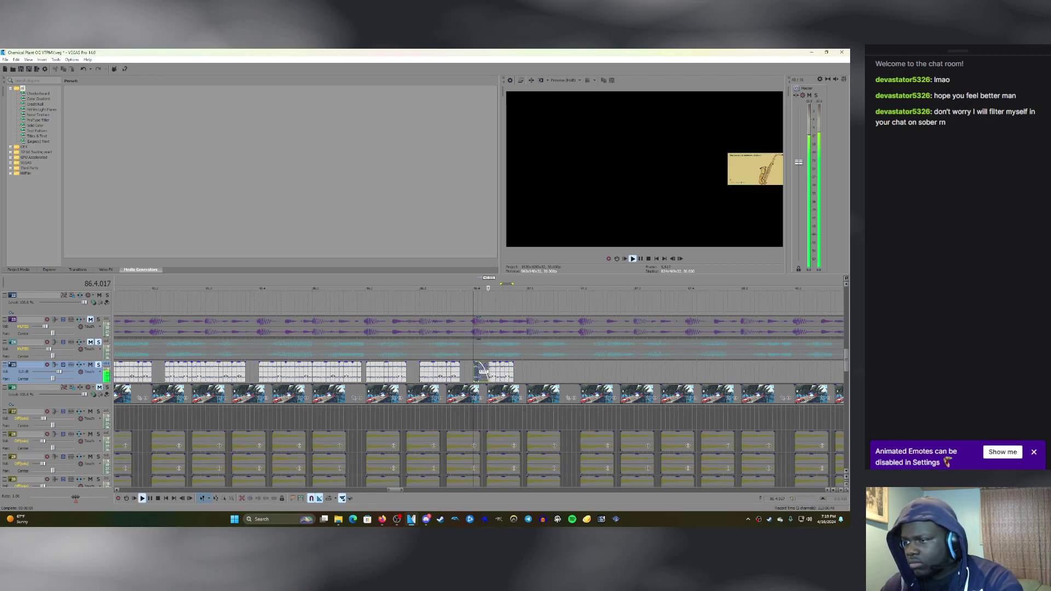
pyautogui.press('space')
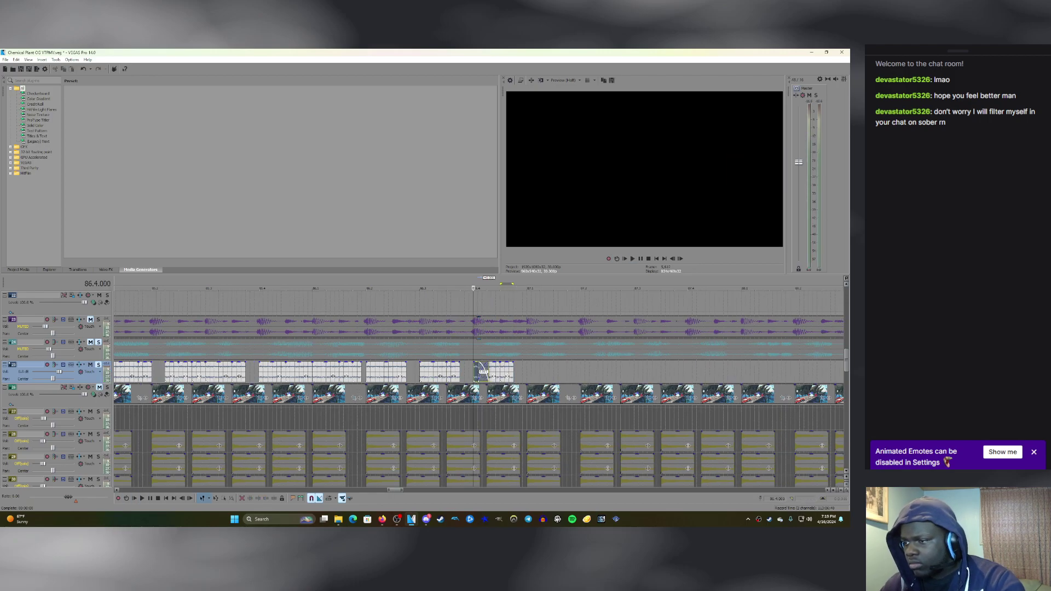
# Check the final short clip of bar 86 and play the whole clip melody from its start in bar 83.
pyautogui.click(503, 374)
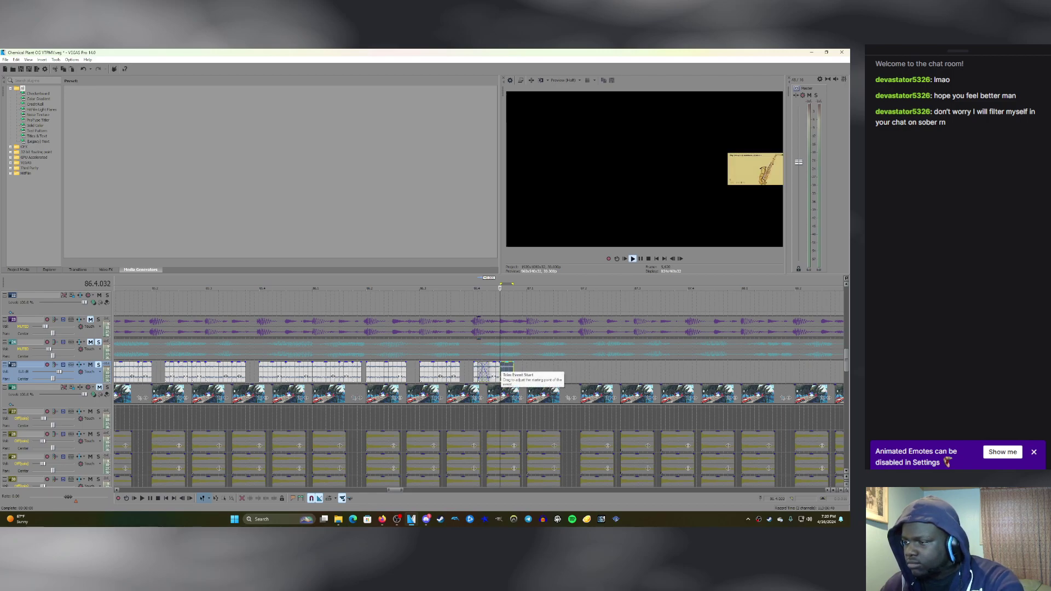
pyautogui.scroll(-5, 500, 376)
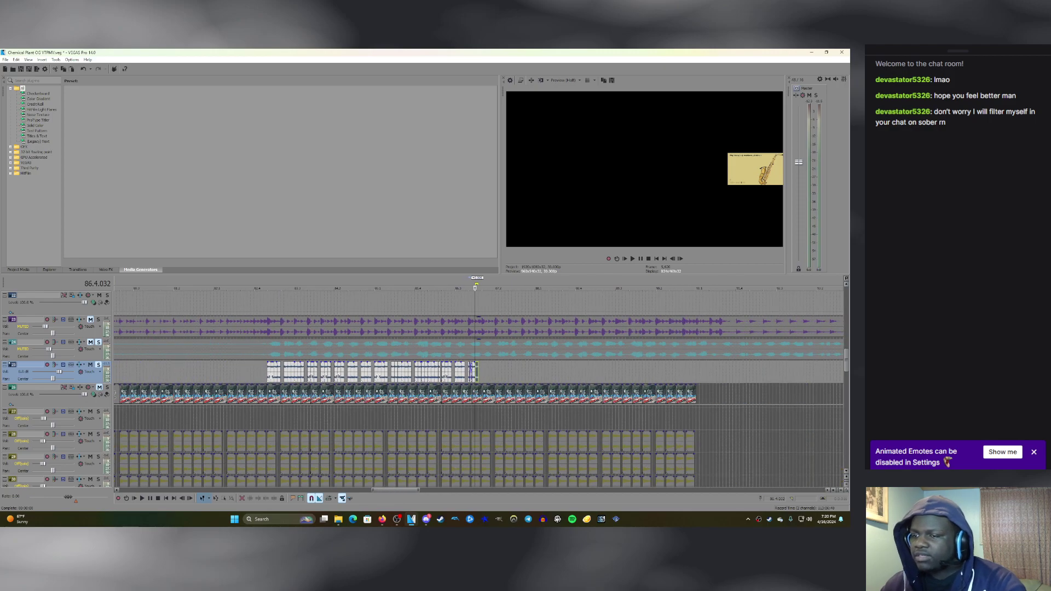
pyautogui.click(263, 373)
pyautogui.press('space')
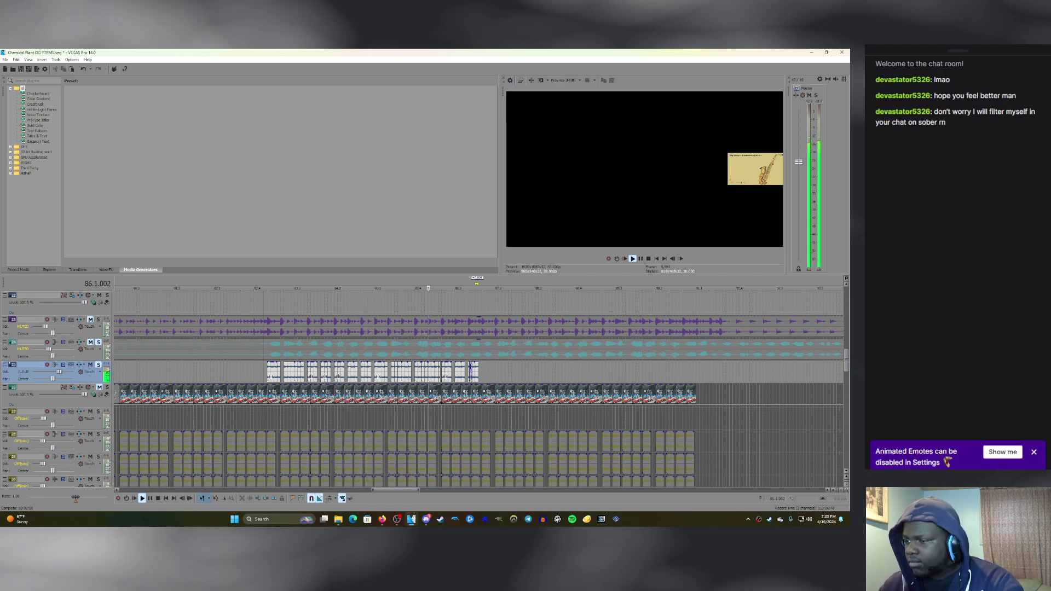
pyautogui.press('space')
# Lengthen the crossfade between the two pieces of the split clip at 86.4.000 and replay them.
pyautogui.click(469, 369)
pyautogui.scroll(5, 469, 372)
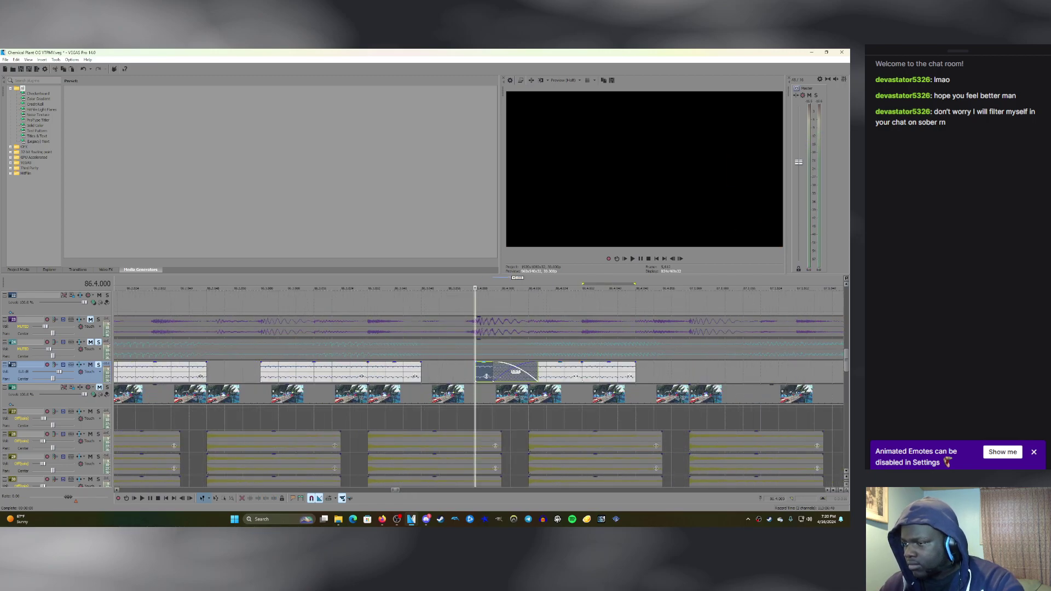
pyautogui.moveTo(484, 372); pyautogui.dragTo(519, 372)
pyautogui.press('space')
pyautogui.press('space')
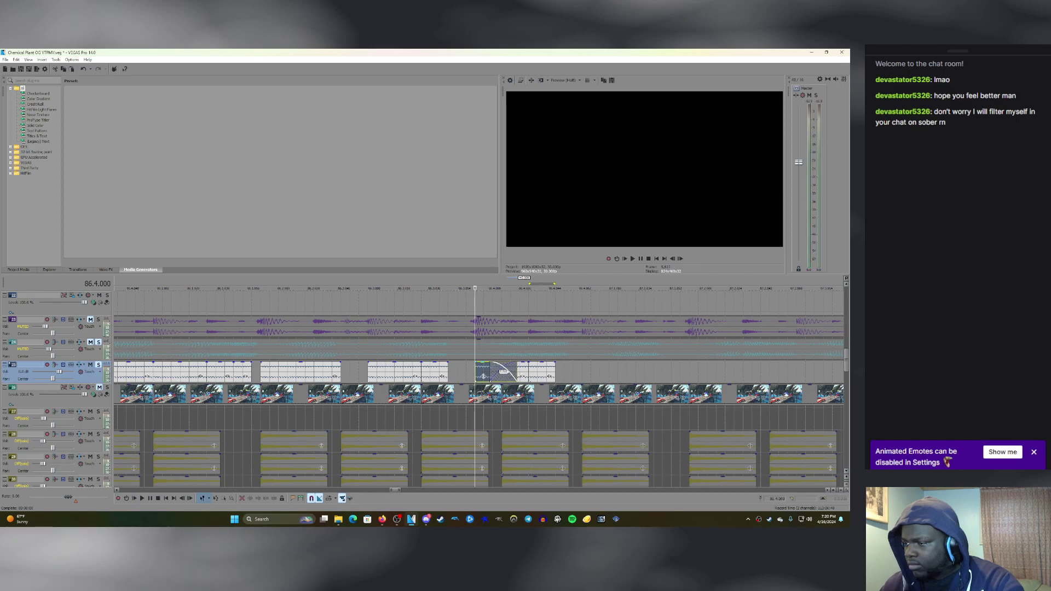
pyautogui.press('space')
pyautogui.scroll(-3, 519, 373)
pyautogui.press('space')
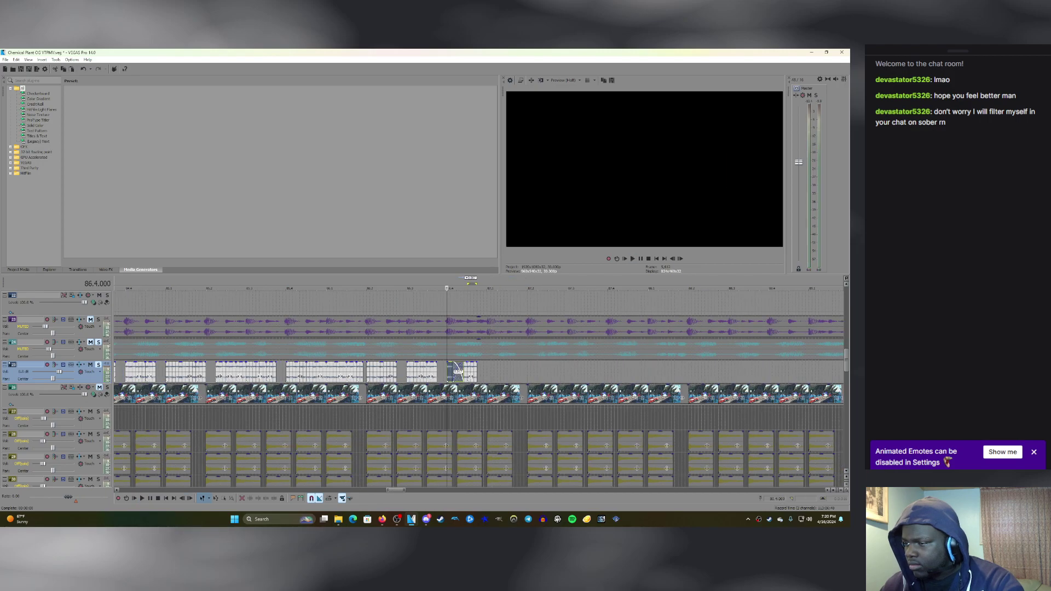
# Replay the melody from its start with the cyan track unmuted and the clip track muted.
pyautogui.scroll(-3, 458, 372)
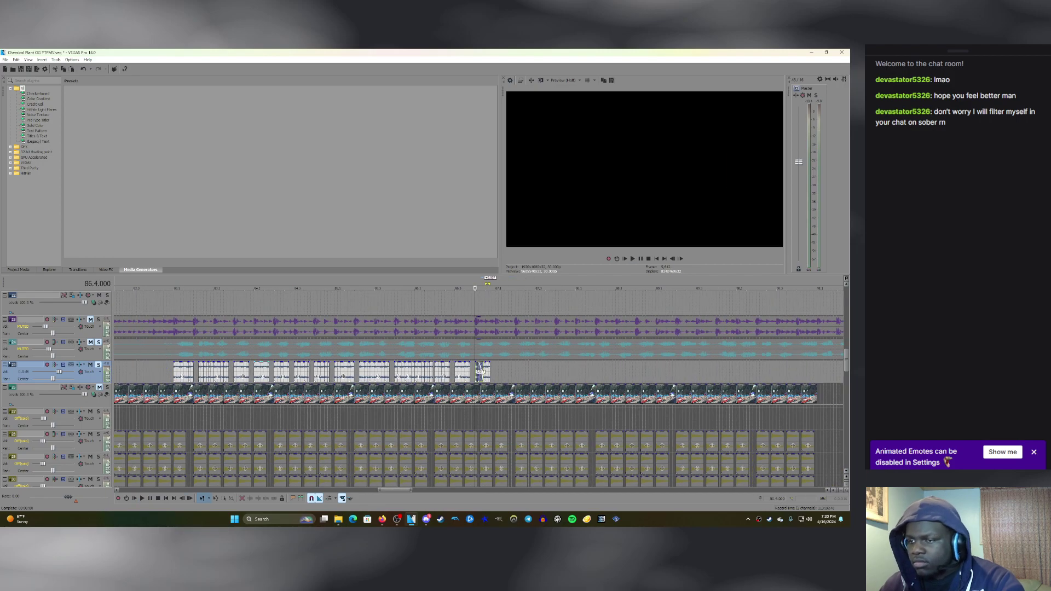
pyautogui.click(268, 372)
pyautogui.press('space')
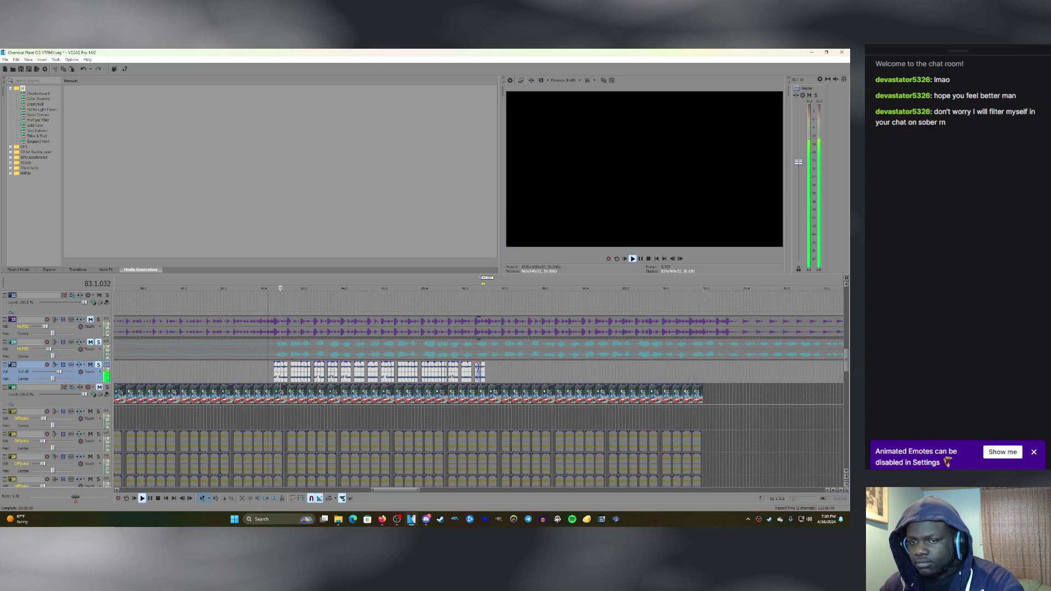
pyautogui.click(90, 343)
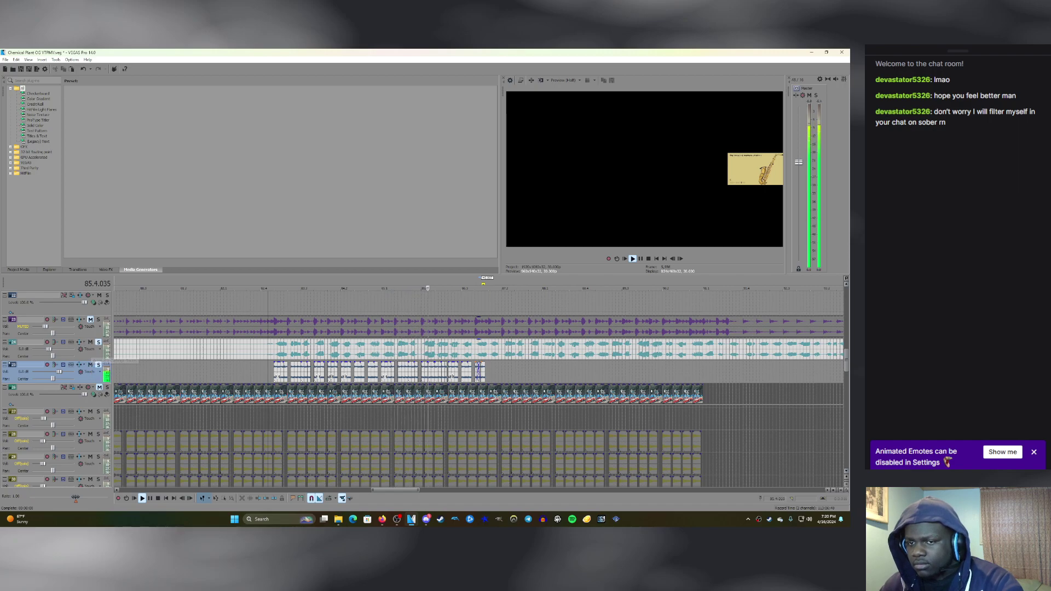
pyautogui.click(90, 365)
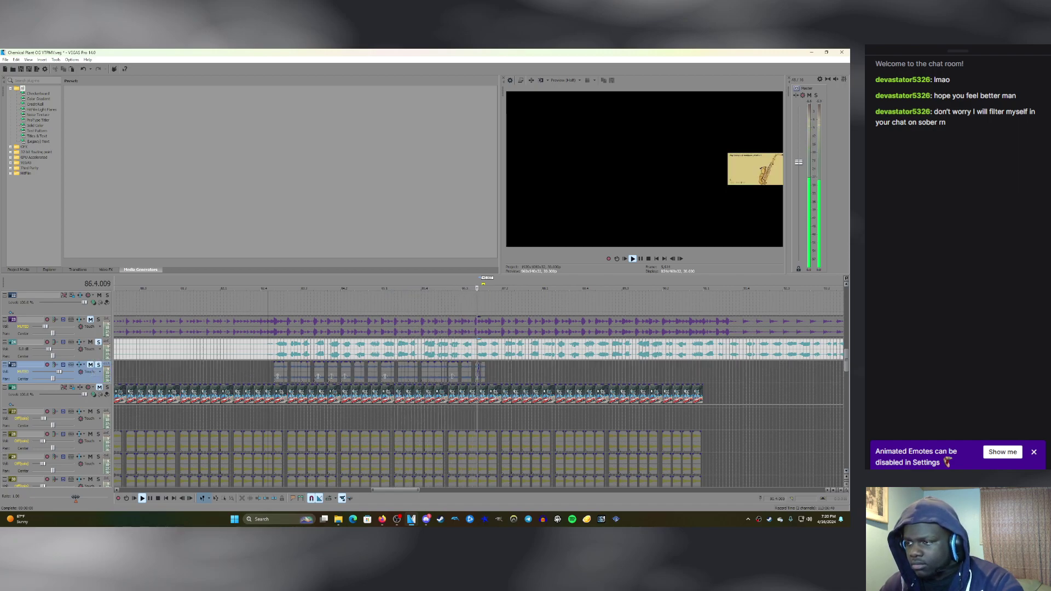
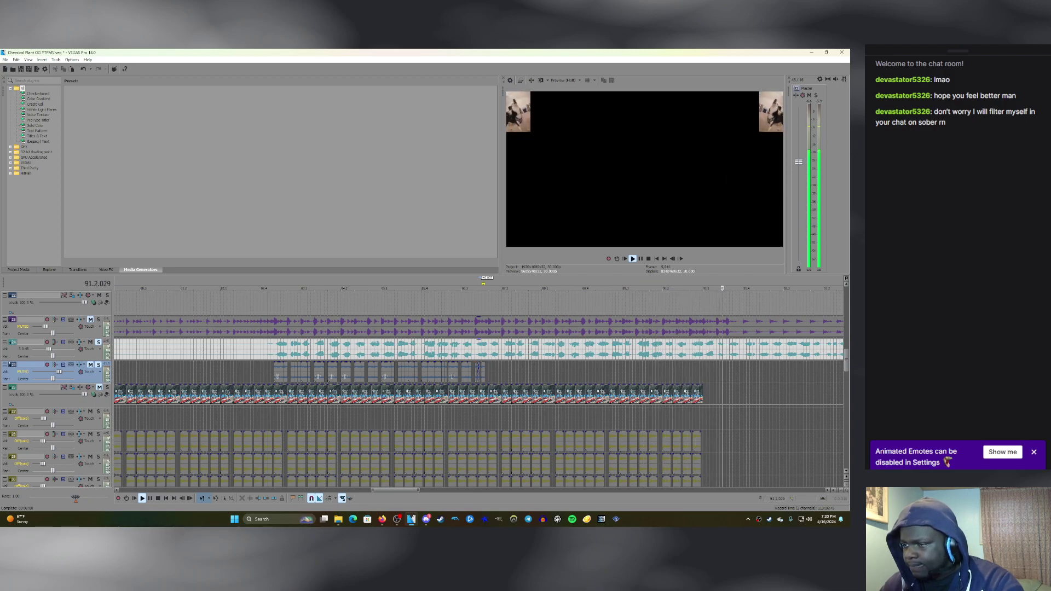
pyautogui.press('space')
pyautogui.press('space')
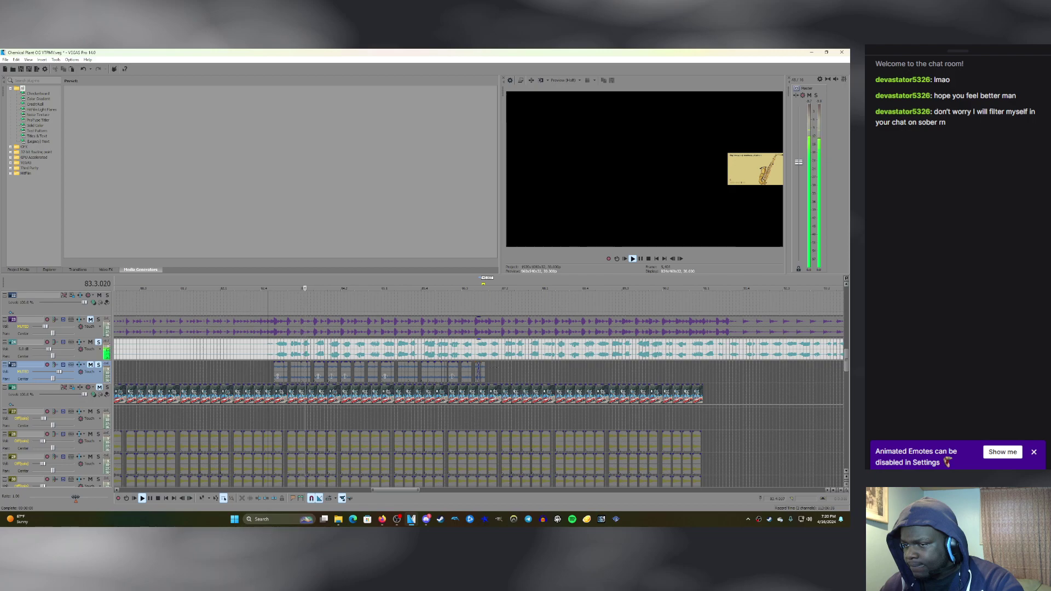
# Copy all the melody clips of bars 83 to 86 and paste them on the same track from 87.1.000.
pyautogui.moveTo(488, 366); pyautogui.dragTo(279, 376)
pyautogui.rightClick(278, 376)
pyautogui.click(290, 216)
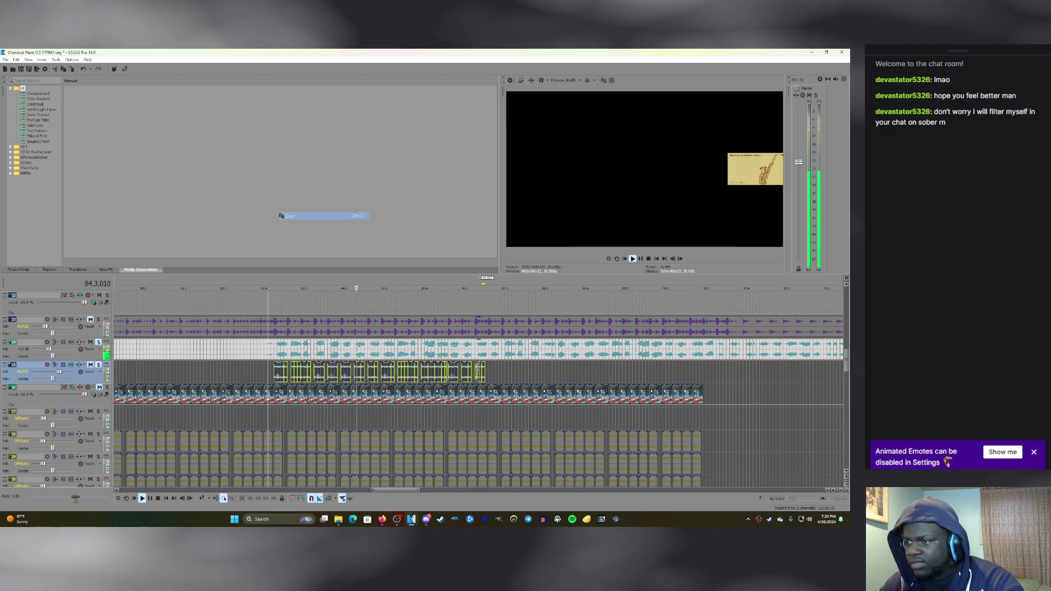
pyautogui.click(495, 372)
pyautogui.hotkey('ctrl', 'd')
pyautogui.scroll(5, 495, 373)
pyautogui.scroll(-2, 495, 373)
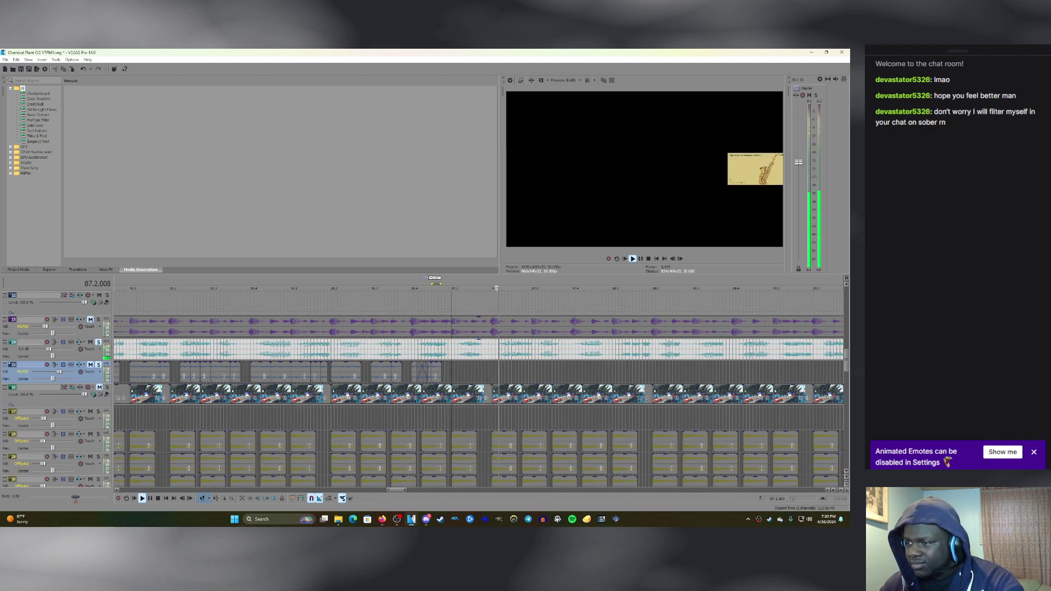
pyautogui.press('space')
pyautogui.hotkey('ctrl', 'v')
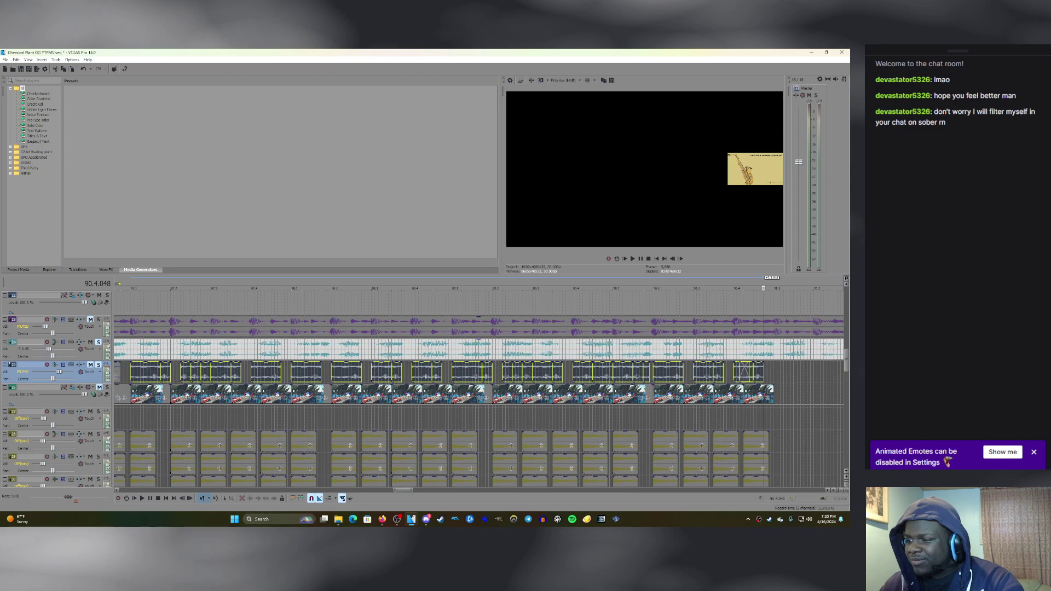
# Play the cyan track from 86.4.058 with the pasted clips' track muted.
pyautogui.scroll(-3, 479, 389)
pyautogui.click(263, 288)
pyautogui.scroll(2, 262, 288)
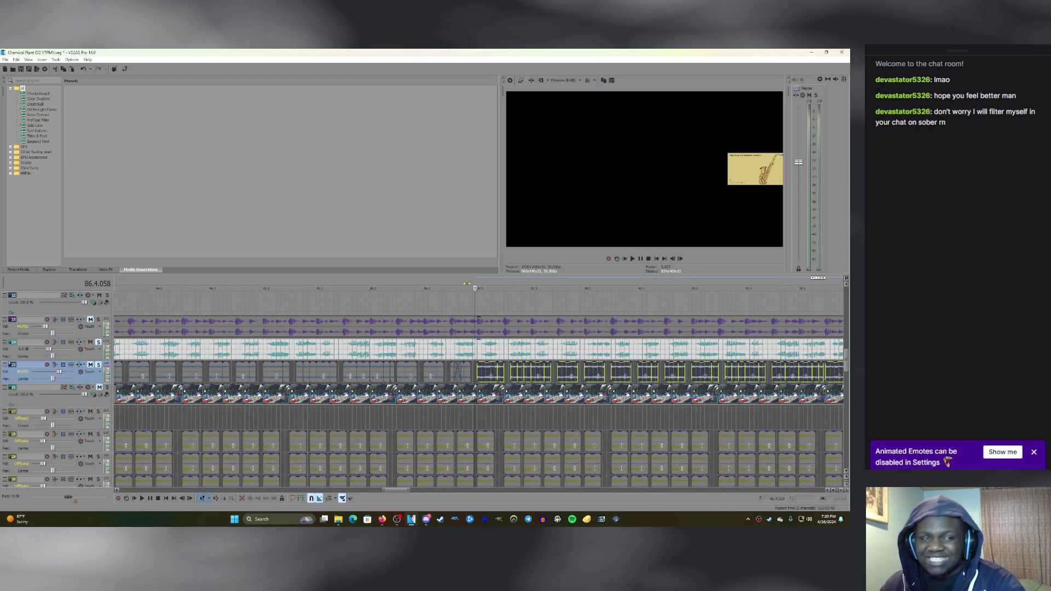
pyautogui.click(90, 364)
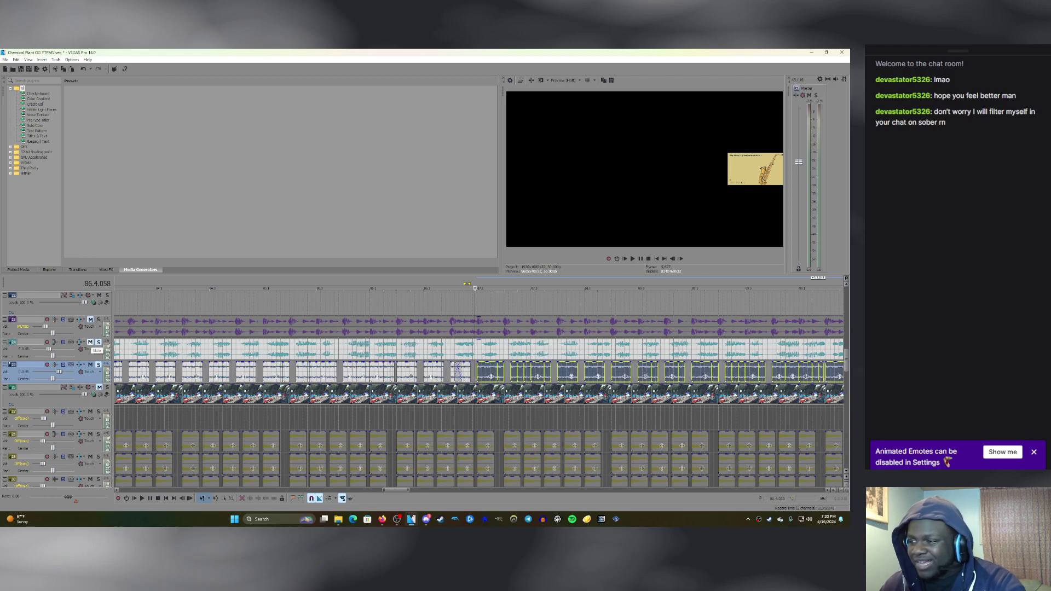
pyautogui.click(91, 342)
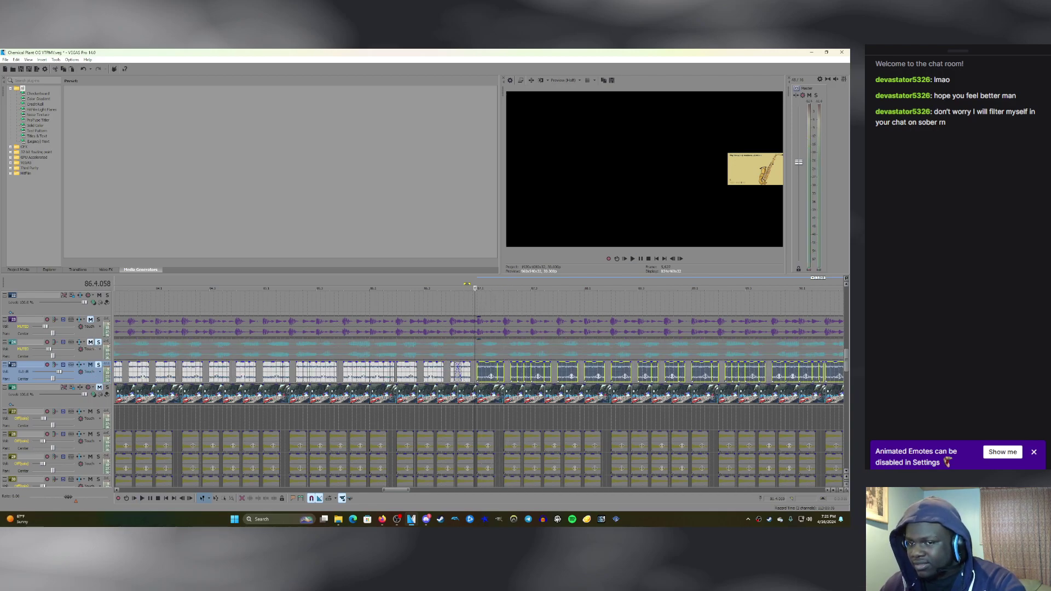
pyautogui.click(91, 343)
pyautogui.press('space')
pyautogui.click(91, 365)
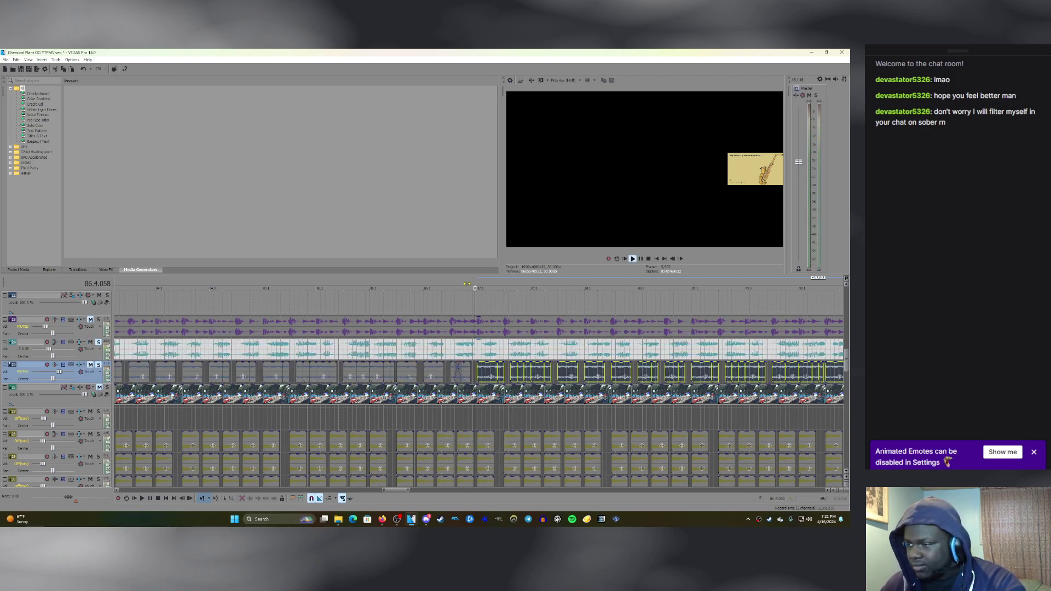
pyautogui.press('Up')
pyautogui.press('Up')
pyautogui.press('Up')
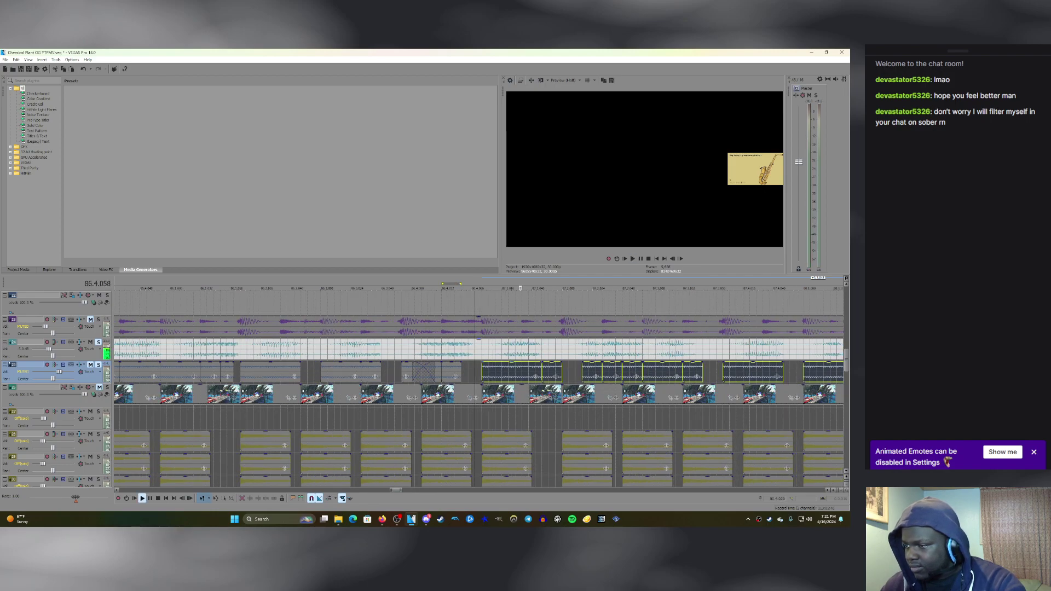
pyautogui.press('space')
# Shorten the first pasted clip to end at 87.1.032, close the next clip up to it, and replay from 87.1.000 with the clip track unmuted.
pyautogui.click(515, 373)
pyautogui.press('Return')
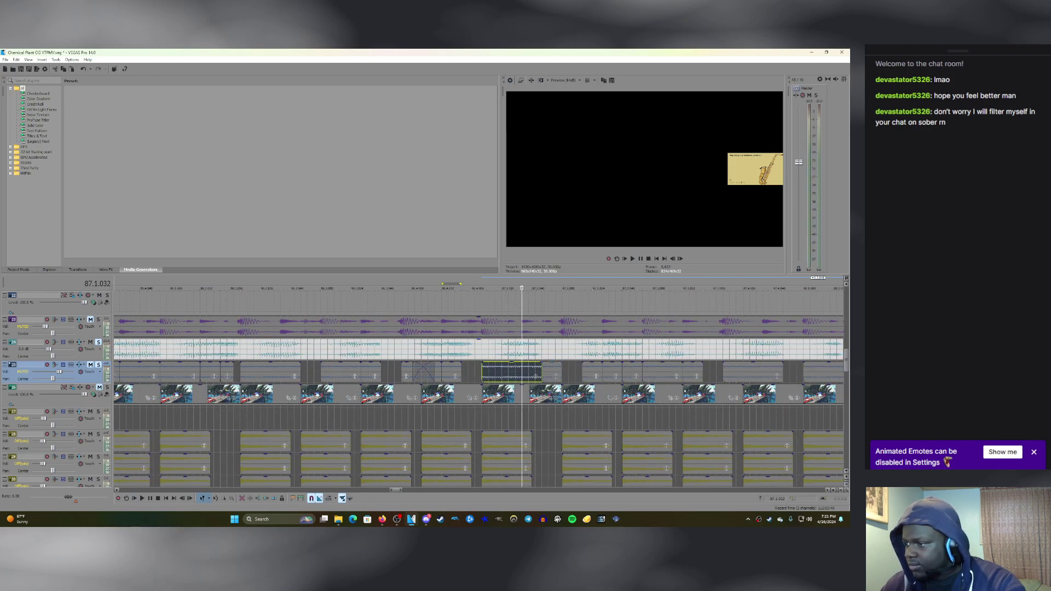
pyautogui.moveTo(542, 372)
pyautogui.mouseDown()
pyautogui.moveTo(522, 372)
pyautogui.moveTo(532, 372)
pyautogui.mouseUp()
pyautogui.click(484, 373)
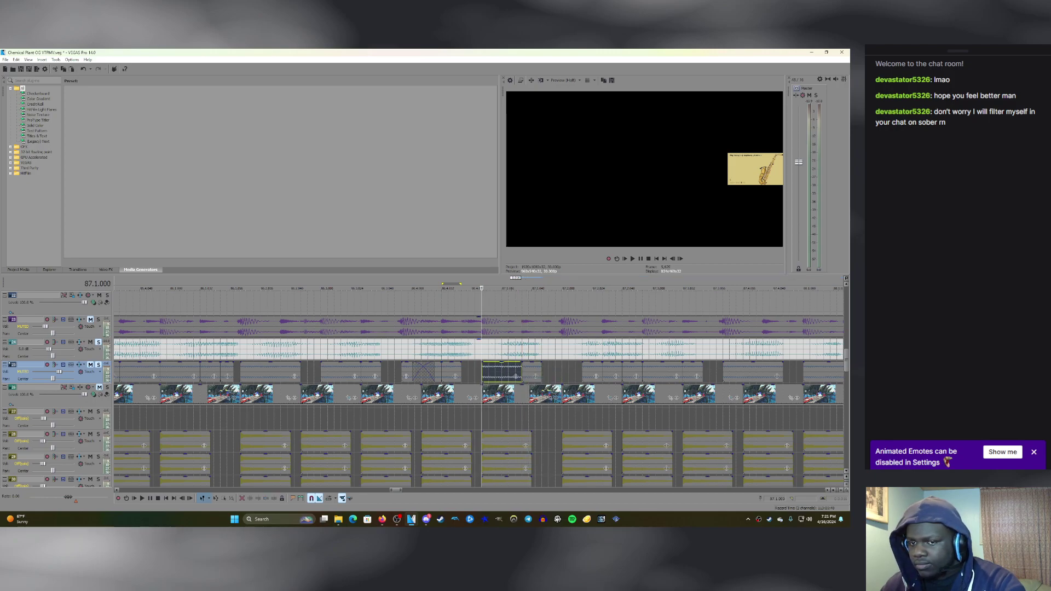
pyautogui.press('z')
pyautogui.press('space')
pyautogui.press('space')
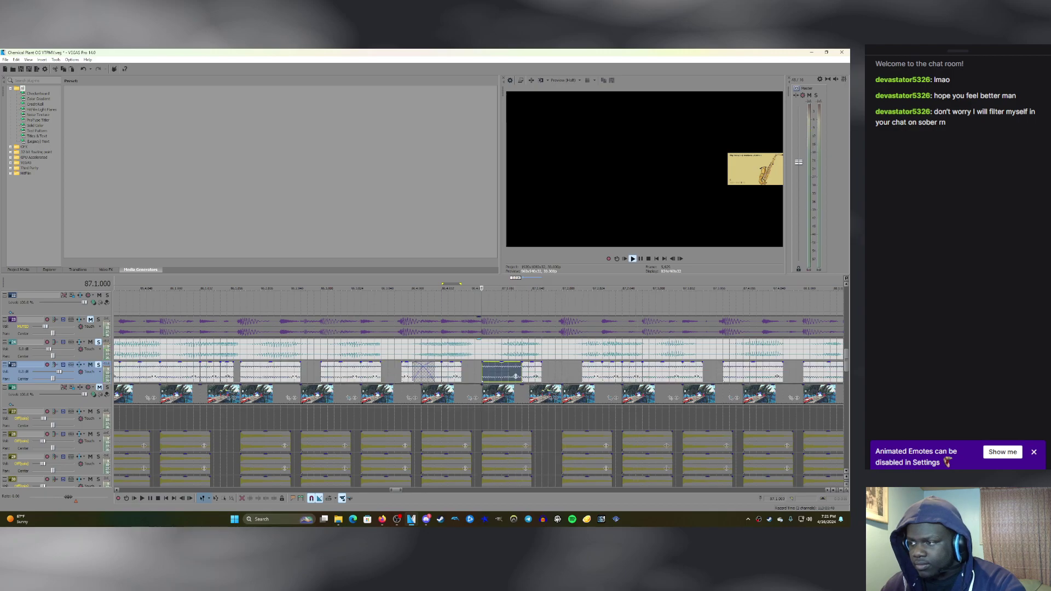
# Copy the short event just after 87.2.000 and paste it into the gap at 87.2.000 on the selected audio track.
pyautogui.press('space')
pyautogui.press('space')
pyautogui.click(562, 372)
pyautogui.press('space')
pyautogui.press('space')
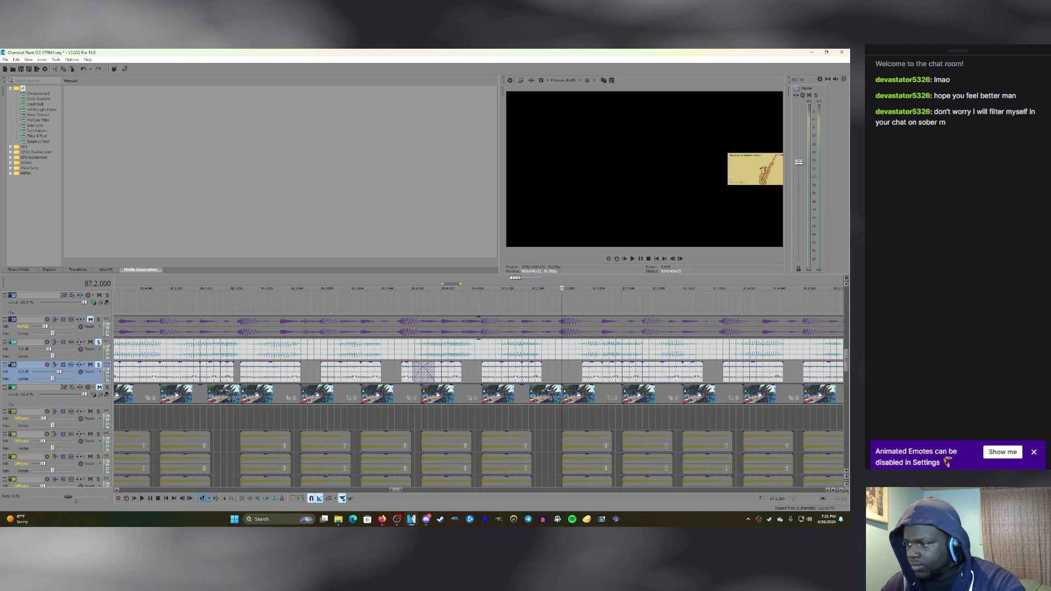
pyautogui.rightClick(586, 377)
pyautogui.click(589, 219)
pyautogui.click(563, 371)
pyautogui.hotkey('ctrl', 'v')
# Loop playback of the pasted event at 87.2.000, and play the passage from 87.1.000 with looping off.
pyautogui.doubleClick(573, 369)
pyautogui.press('q')
pyautogui.press('space')
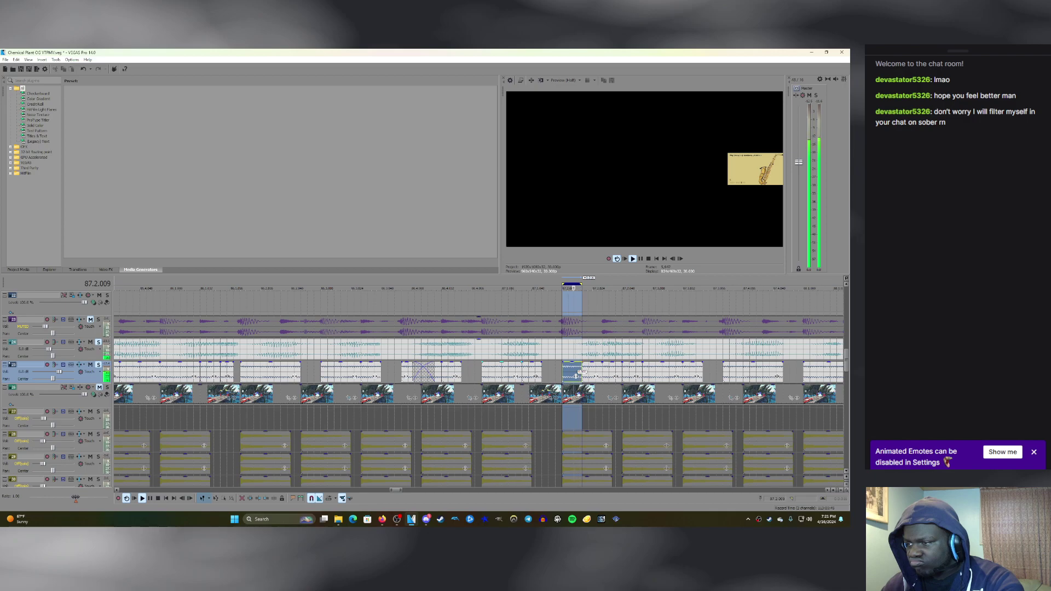
pyautogui.click(516, 377)
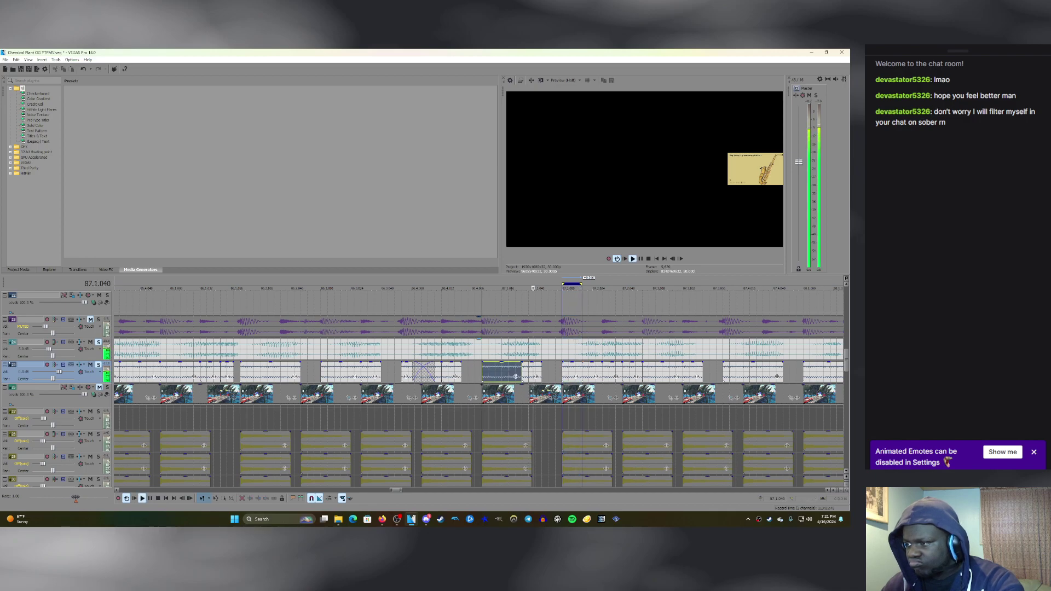
pyautogui.press('q')
pyautogui.press('space')
pyautogui.press('space')
# Compare the selected track with the cyan-waveform track from 87.1.000 by muting each in turn during playback.
pyautogui.click(90, 342)
pyautogui.press('space')
pyautogui.press('space')
pyautogui.click(90, 342)
pyautogui.scroll(-2, 90, 343)
pyautogui.press('space')
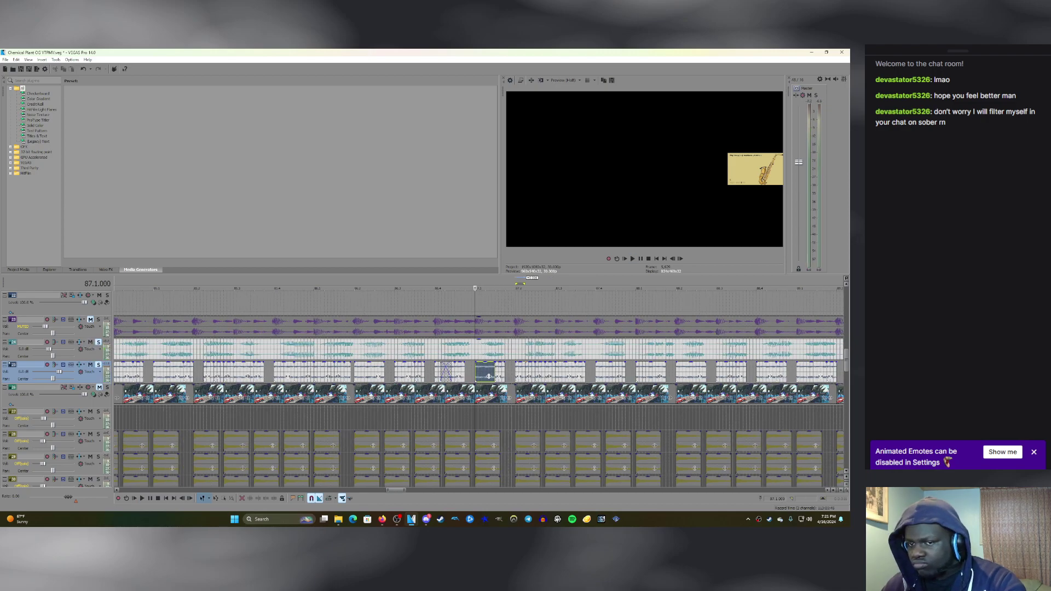
pyautogui.click(90, 365)
pyautogui.press('space')
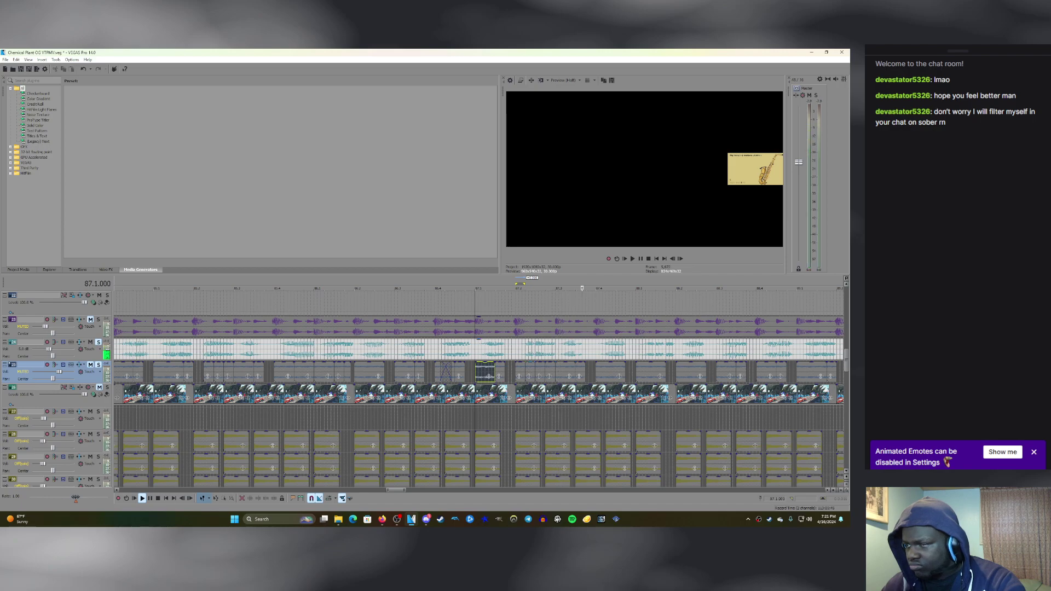
pyautogui.click(90, 364)
pyautogui.press('space')
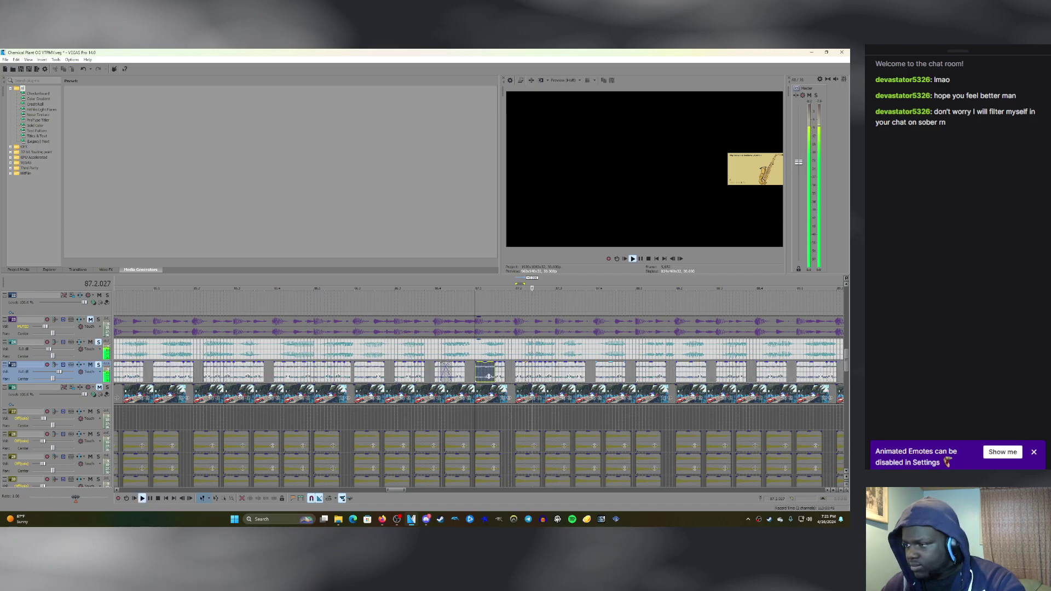
pyautogui.press('space')
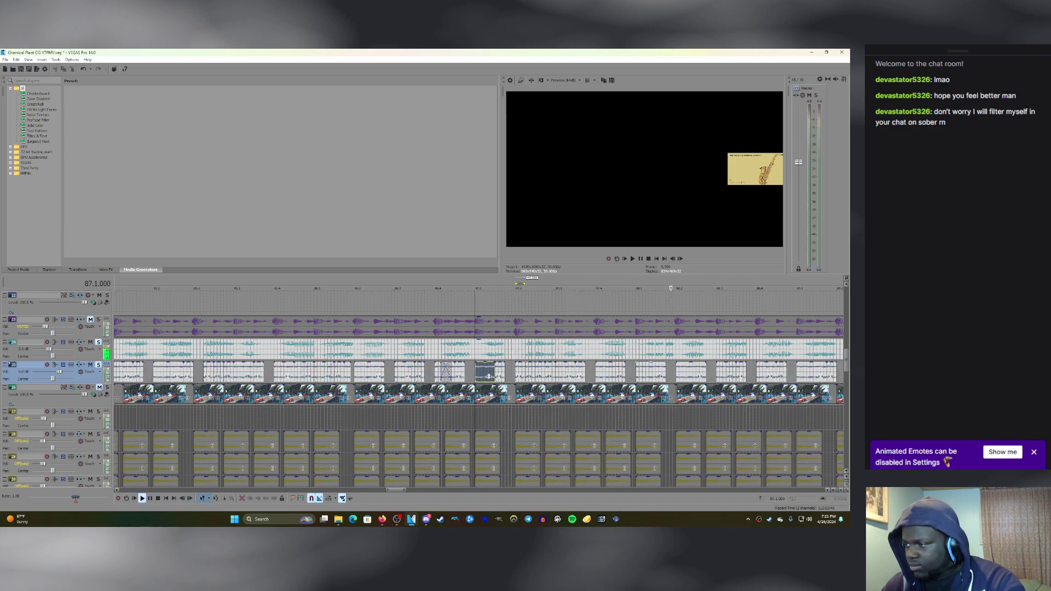
# Split the selected track's event at 88.1.016 and delete the part after the split.
pyautogui.scroll(2, 509, 376)
pyautogui.scroll(1, 509, 377)
pyautogui.press('space')
pyautogui.press('space')
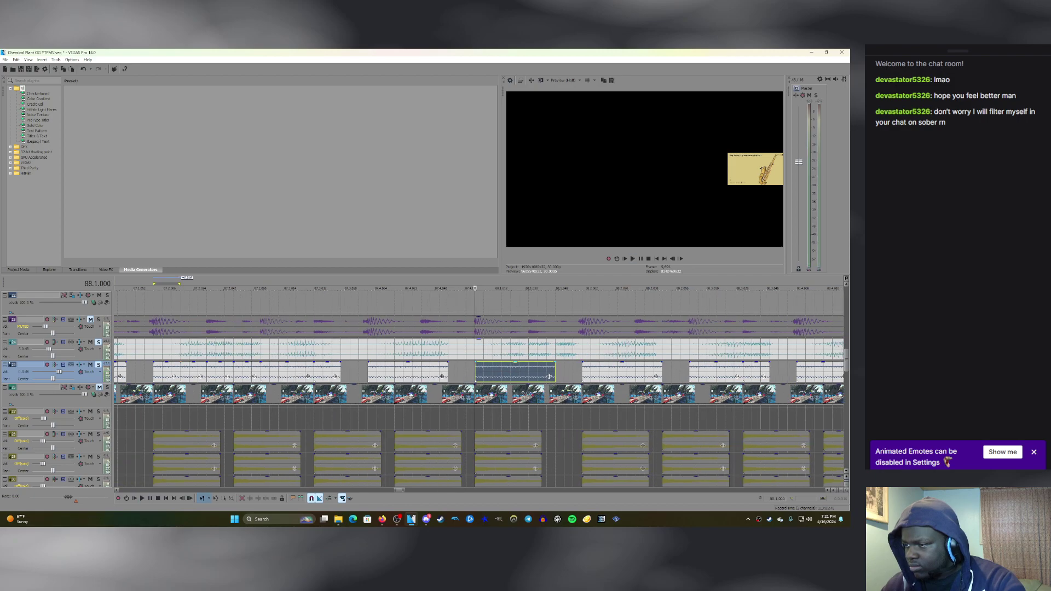
pyautogui.click(501, 372)
pyautogui.press('s')
pyautogui.press('Delete')
# Copy the shortened event at 88.1.000 and paste three copies back to back from 88.1.016.
pyautogui.rightClick(494, 364)
pyautogui.click(515, 214)
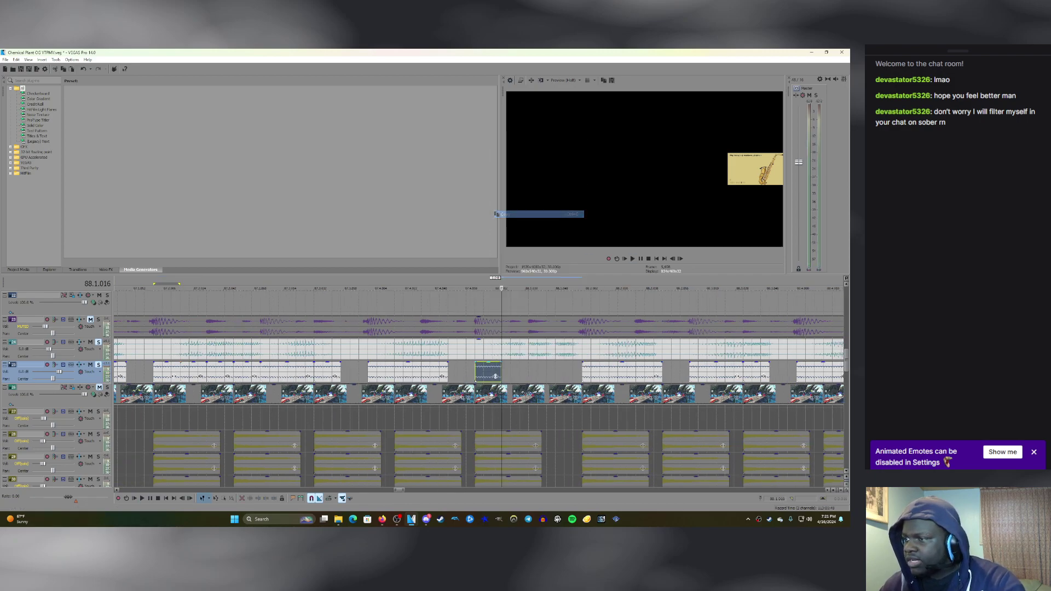
pyautogui.hotkey('ctrl', 'v')
pyautogui.hotkey('ctrl', 'v')
pyautogui.hotkey('ctrl', 'v')
# Loop the first three short events from 88.1.000 in turn, muting and unmuting the cyan-waveform track to compare pitch.
pyautogui.click(476, 372)
pyautogui.press('space')
pyautogui.press('space')
pyautogui.doubleClick(496, 377)
pyautogui.press('space')
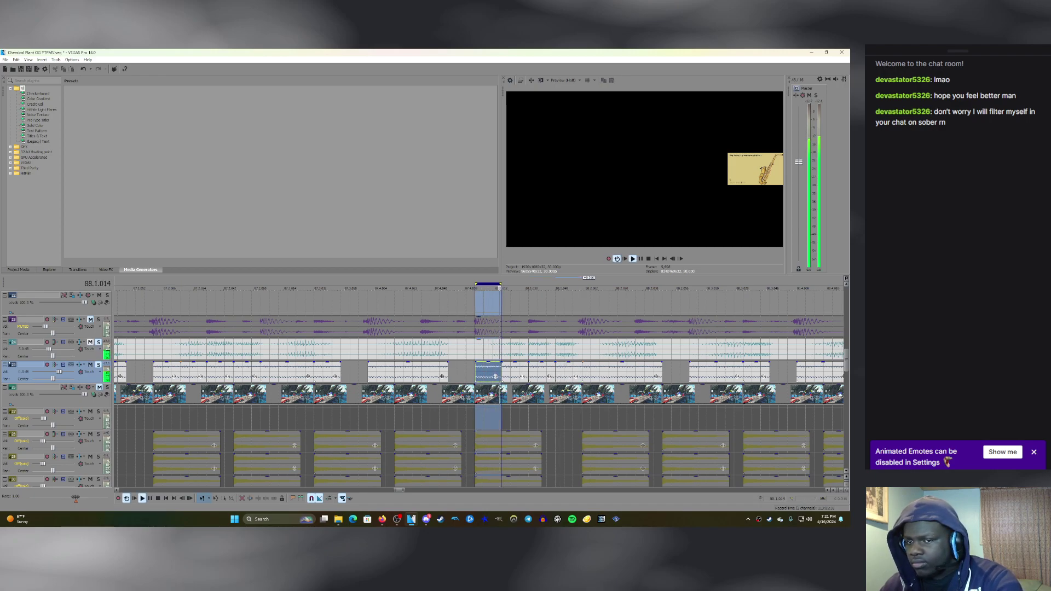
pyautogui.click(90, 342)
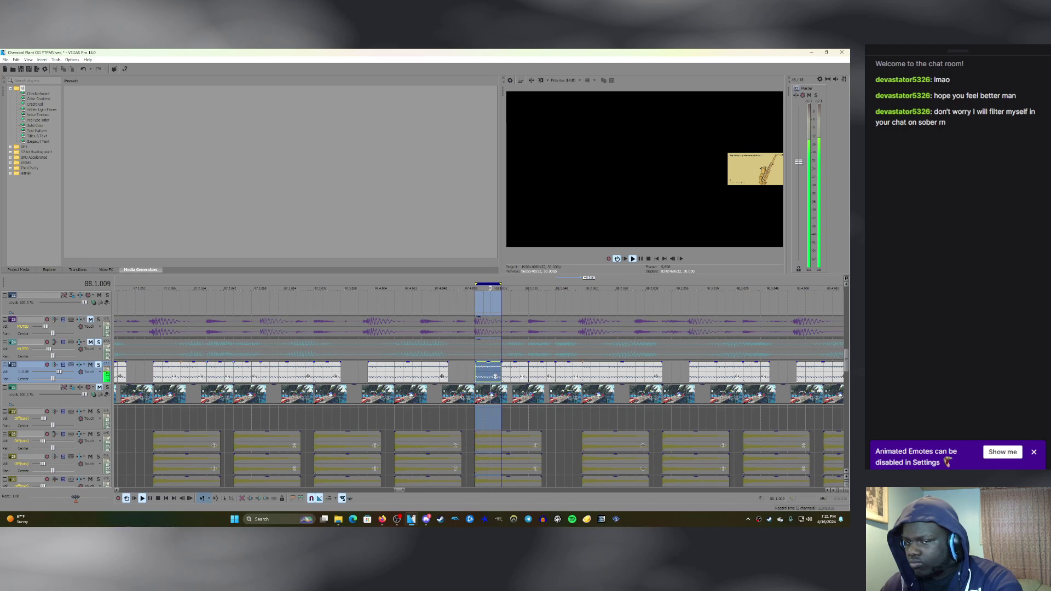
pyautogui.doubleClick(522, 377)
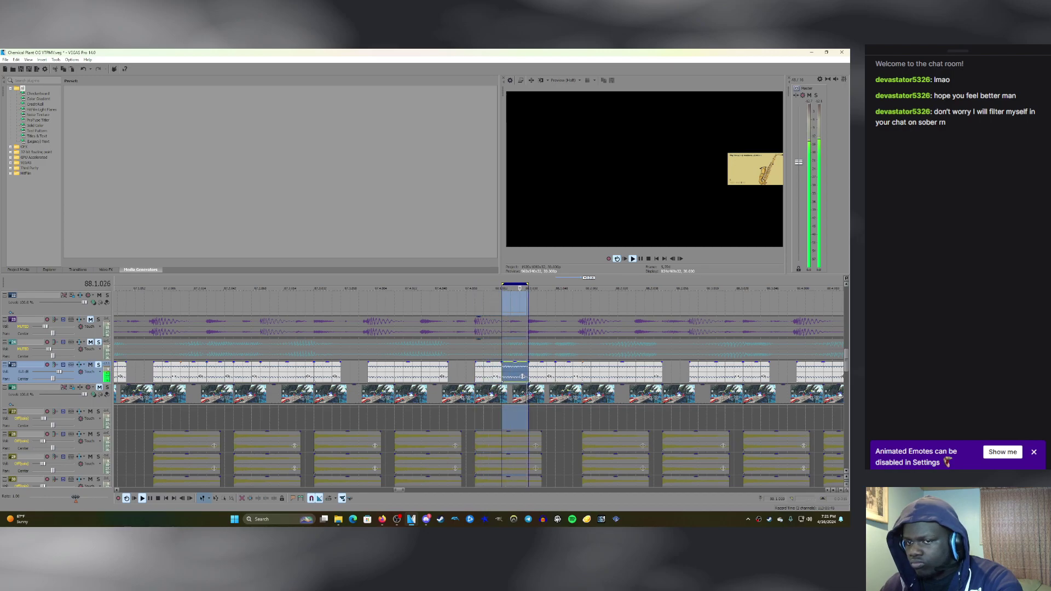
pyautogui.click(90, 343)
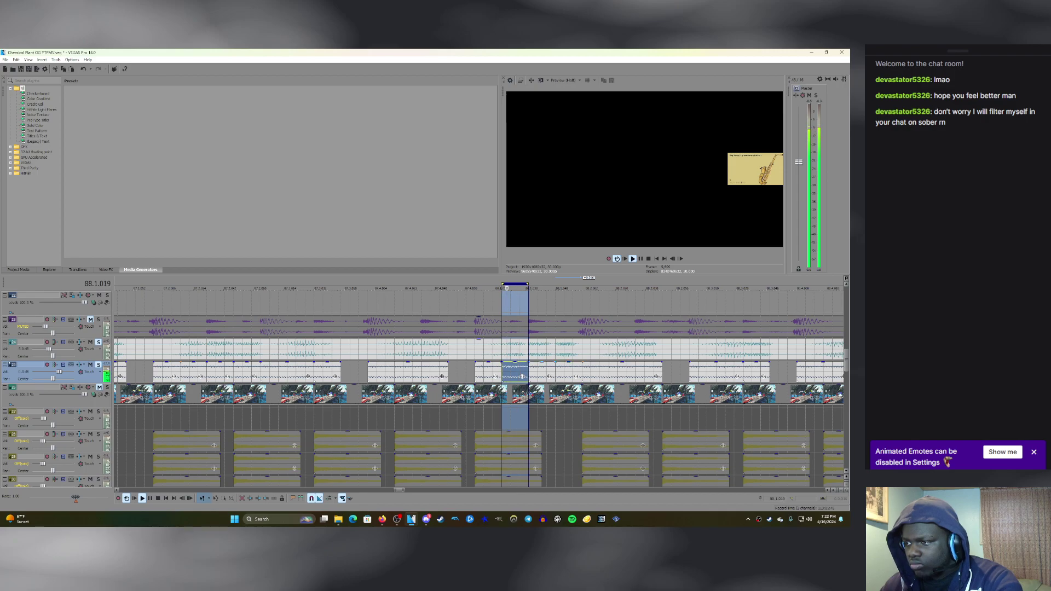
pyautogui.doubleClick(549, 376)
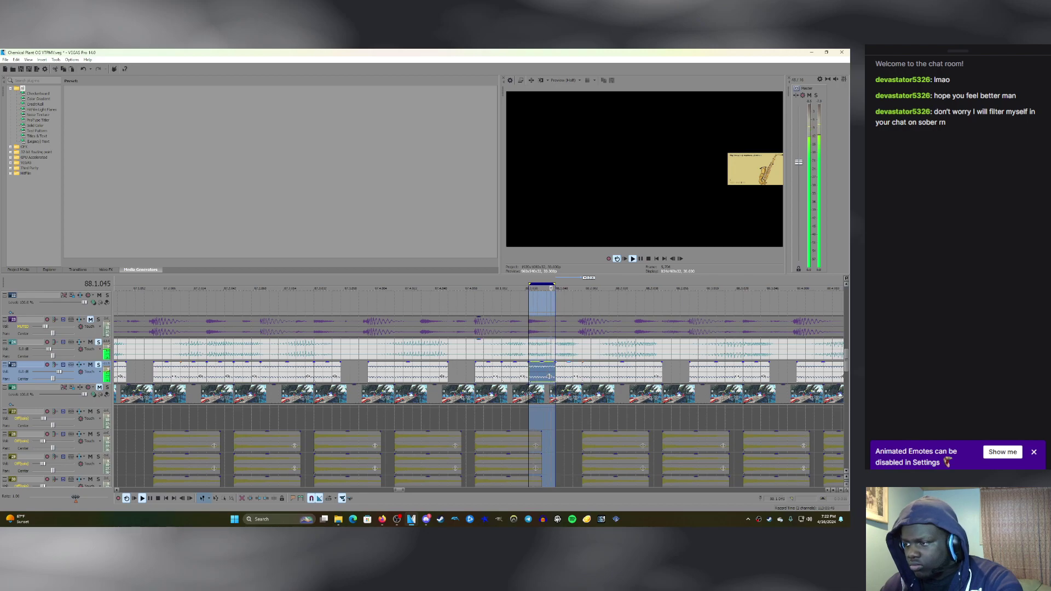
# Loop the fourth short event before 88.2.000 and compare it with and without the cyan-waveform track.
pyautogui.click(559, 372)
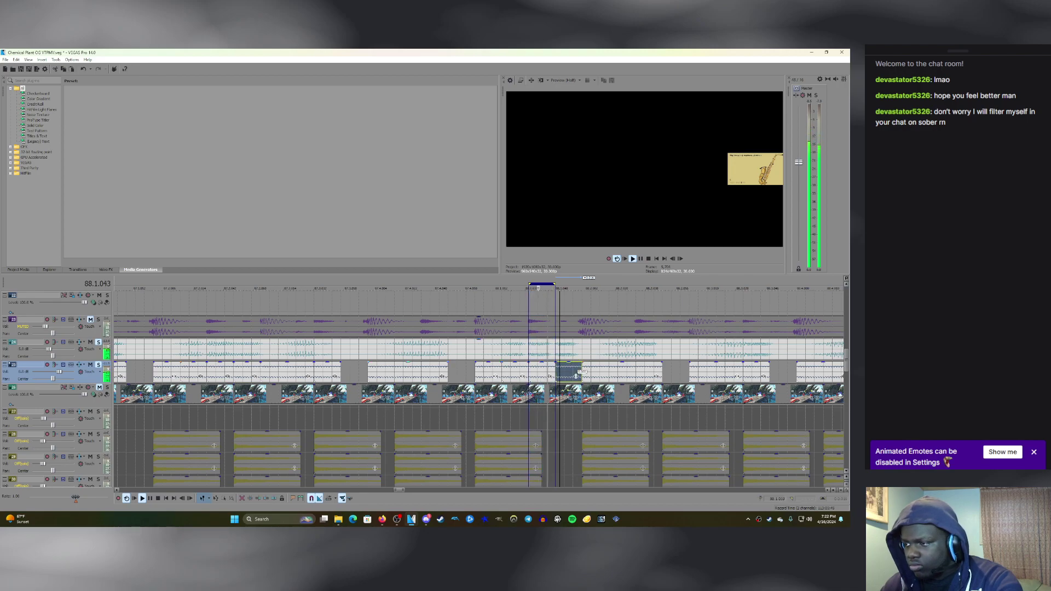
pyautogui.hotkey('ctrl', 'z')
pyautogui.doubleClick(576, 376)
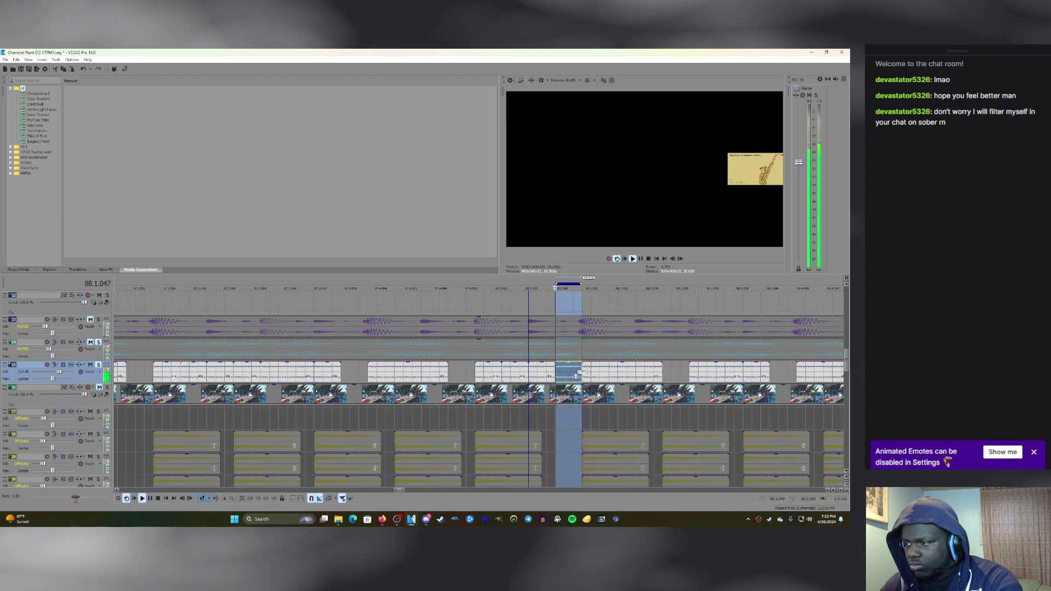
pyautogui.hotkey('ctrl', 'z')
pyautogui.press('z')
pyautogui.press('z')
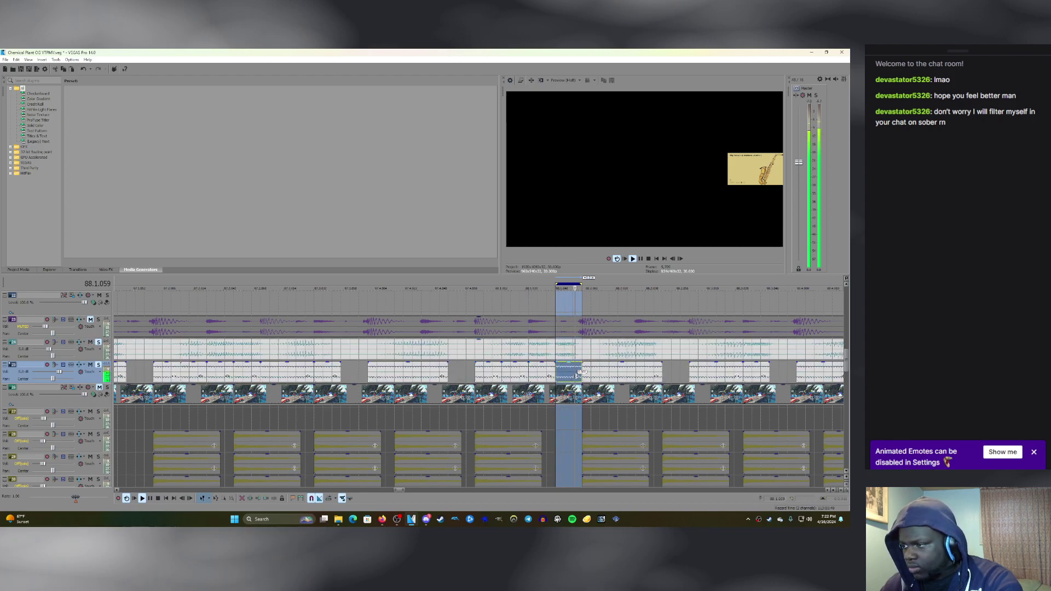
# Play the repeated short events from 88.1.000 with looping off.
pyautogui.click(481, 376)
pyautogui.press('space')
pyautogui.press('space')
pyautogui.press('q')
pyautogui.press('space')
# Shorten the event at 88.2.000 and add a short piece directly after it ending at 88.2.048, checking it in playback.
pyautogui.scroll(-1, 482, 376)
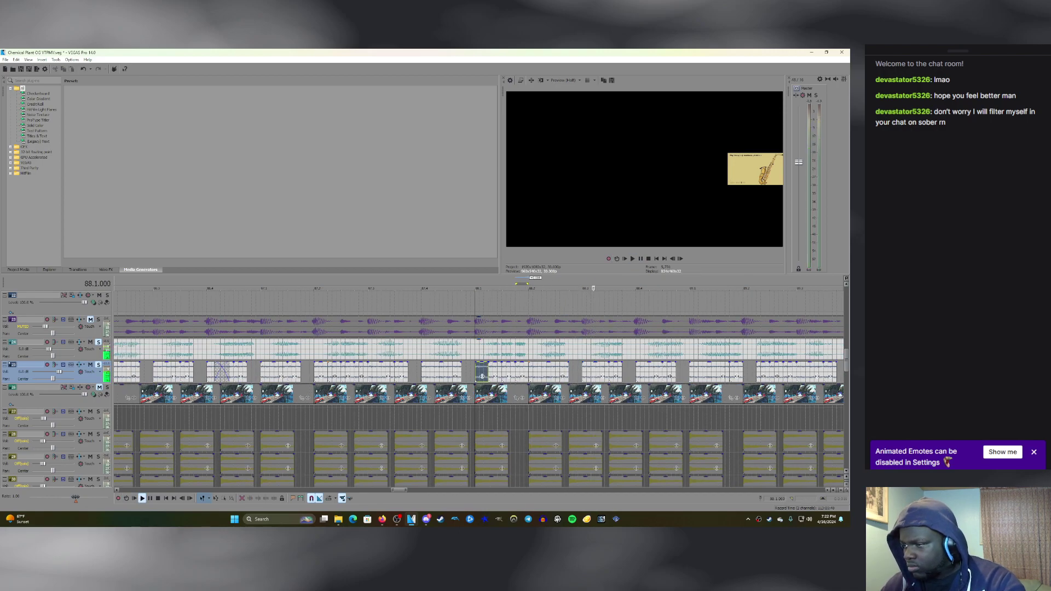
pyautogui.click(563, 377)
pyautogui.press('space')
pyautogui.moveTo(563, 376); pyautogui.dragTo(554, 376)
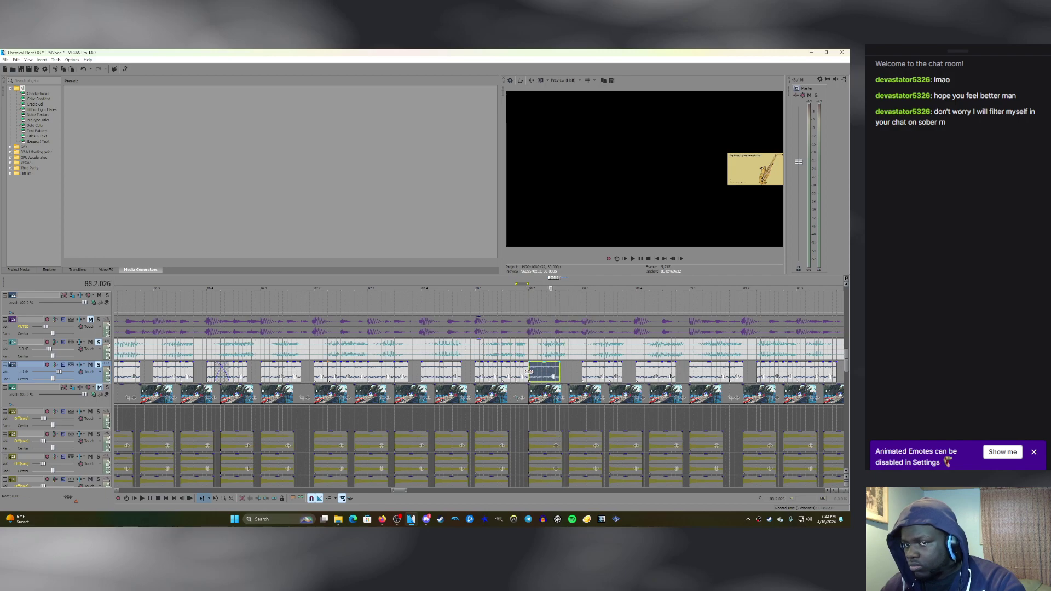
pyautogui.scroll(2, 554, 376)
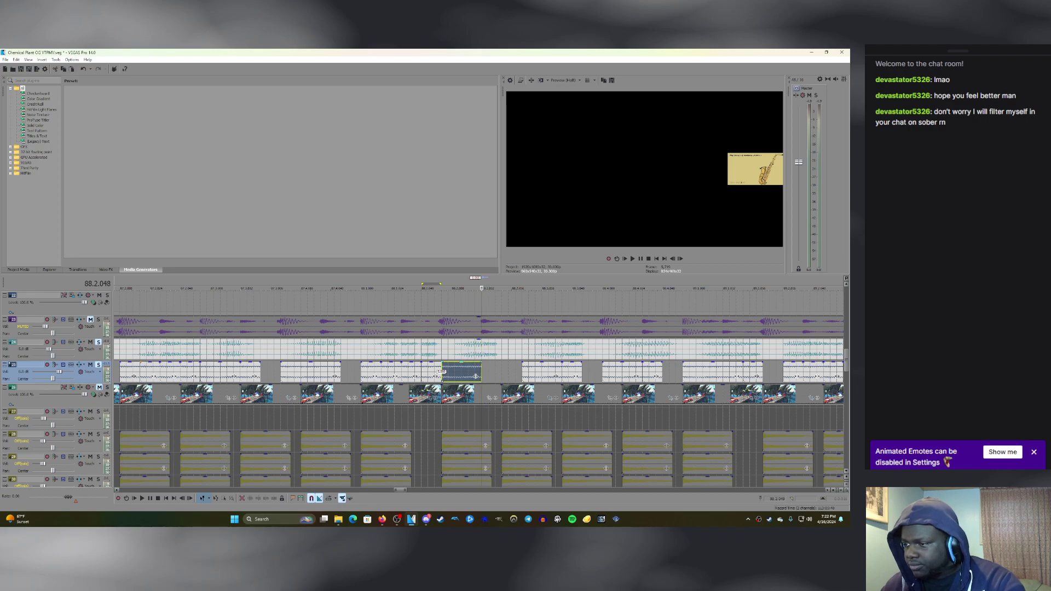
pyautogui.moveTo(482, 376); pyautogui.dragTo(496, 376)
pyautogui.doubleClick(496, 377)
pyautogui.press('space')
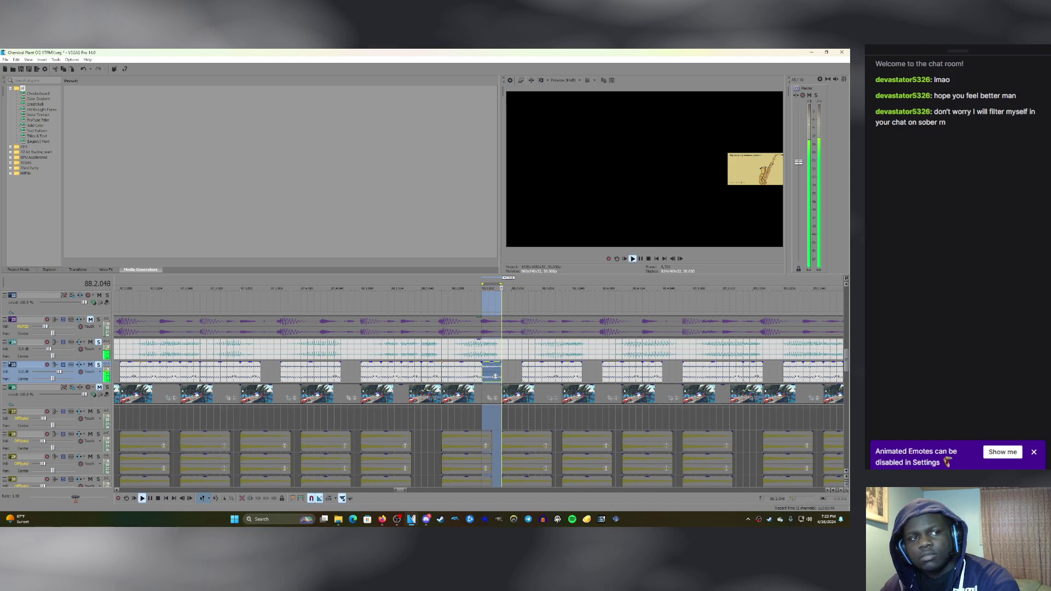
pyautogui.press('space')
# Play the passage on from 87.3.058 to check the edited events.
pyautogui.click(274, 372)
pyautogui.press('space')
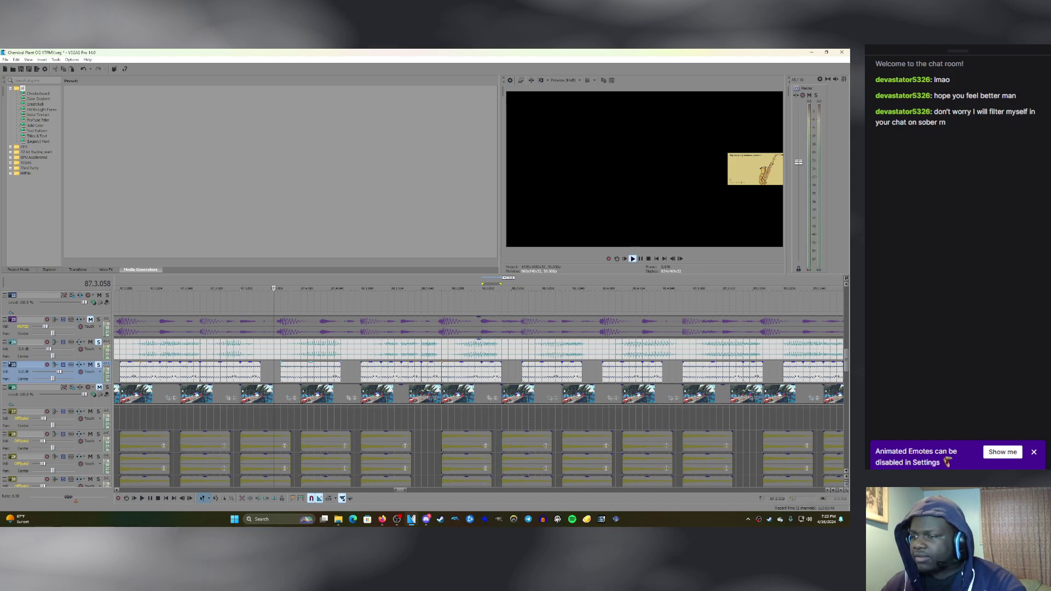
pyautogui.scroll(-1, 478, 389)
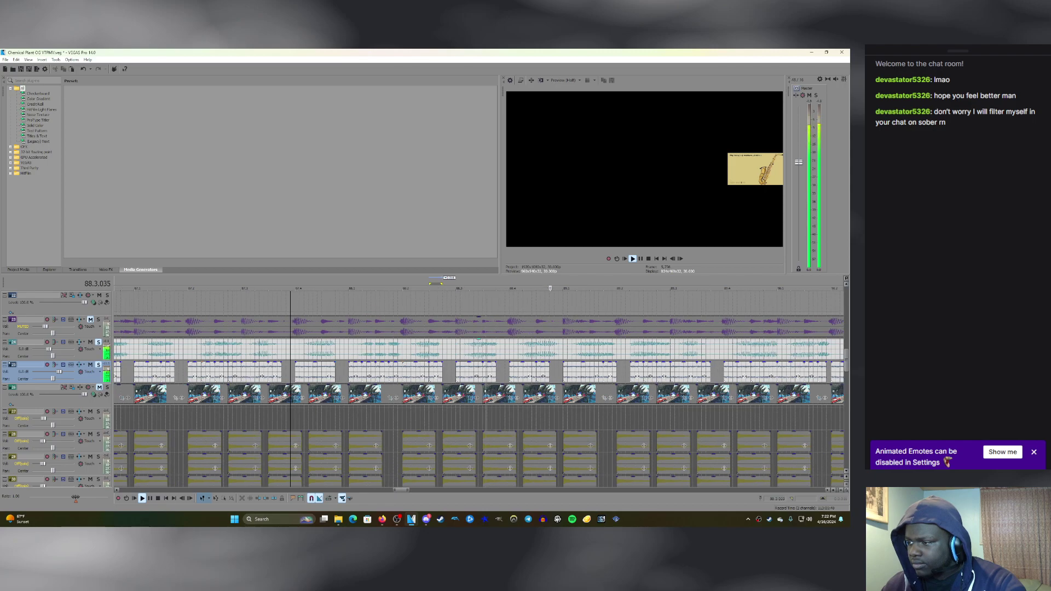
pyautogui.press('space')
# Loop the event at 88.4.000 and alternate muting between the selected track and the cyan-waveform track to compare pitch.
pyautogui.click(513, 372)
pyautogui.doubleClick(530, 377)
pyautogui.press('space')
pyautogui.click(90, 364)
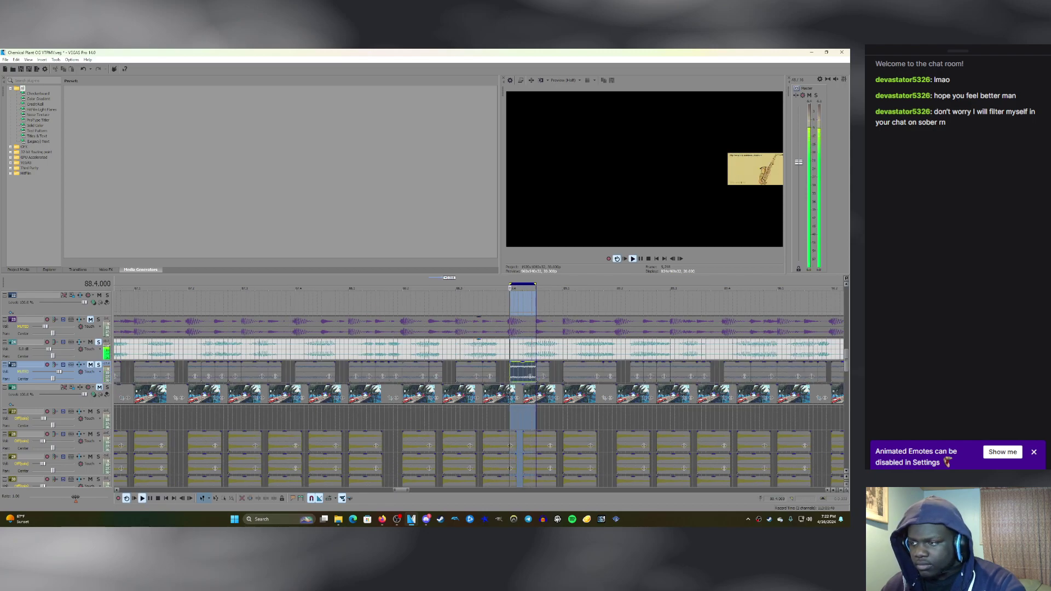
pyautogui.click(91, 365)
pyautogui.click(90, 342)
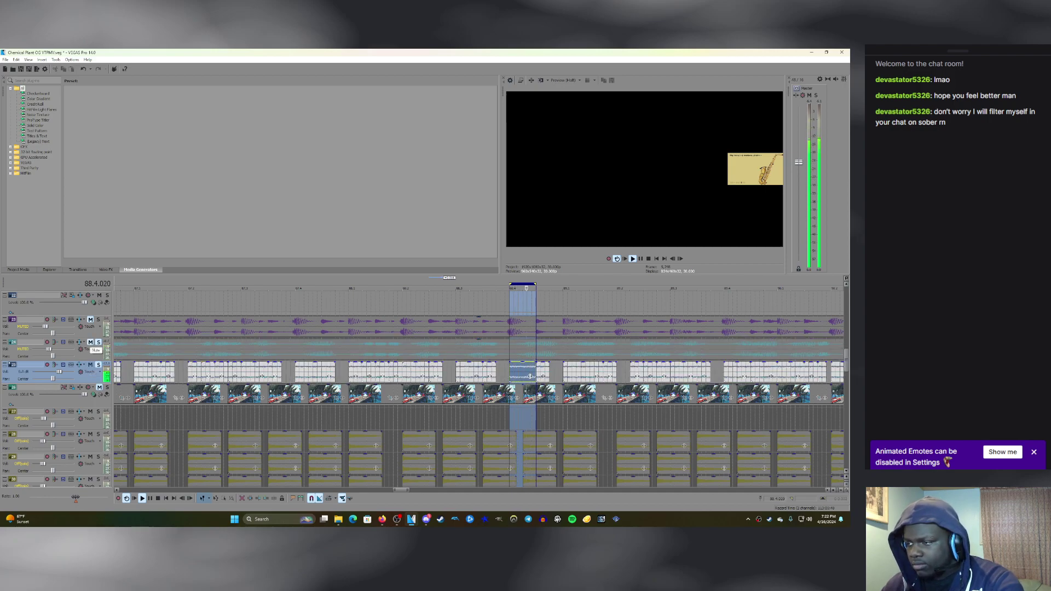
pyautogui.click(90, 342)
pyautogui.click(90, 364)
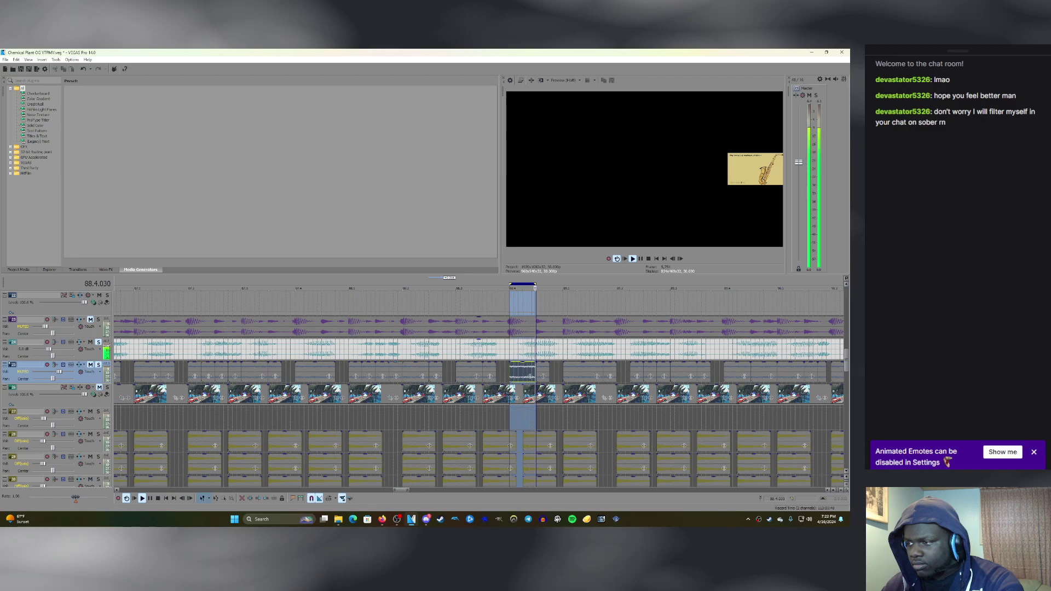
pyautogui.click(90, 342)
pyautogui.click(90, 365)
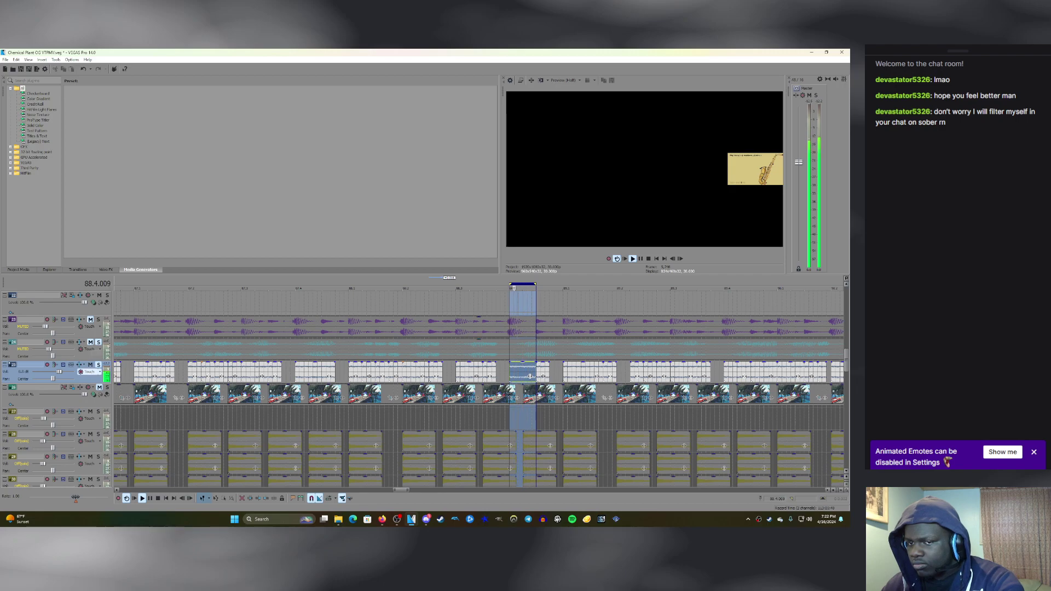
# Loop the short event at 88.4.032 and compare it against the cyan-waveform track by toggling track mutes.
pyautogui.doubleClick(541, 372)
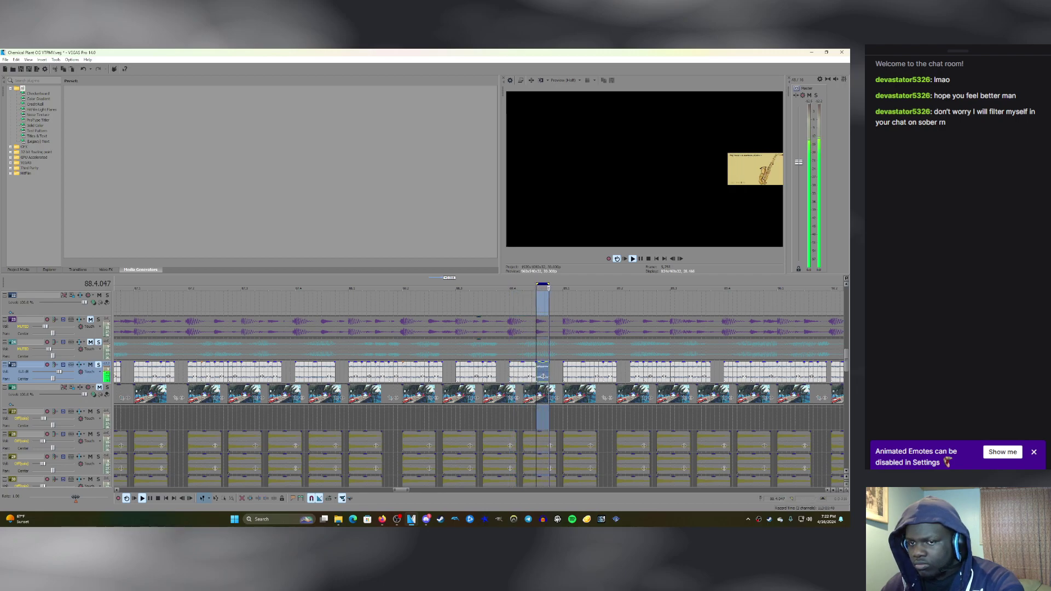
pyautogui.click(90, 342)
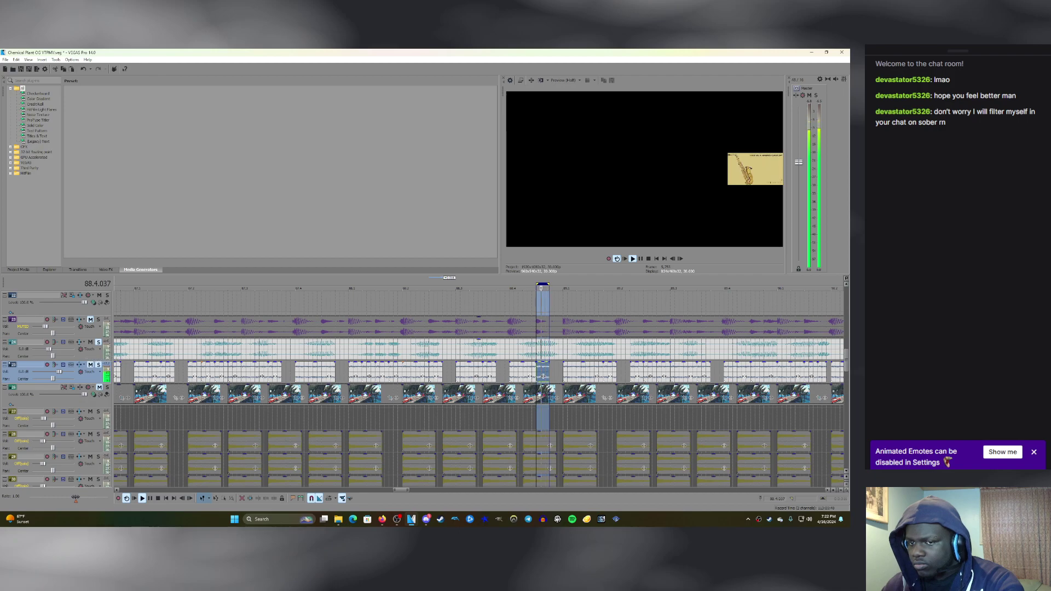
pyautogui.click(90, 365)
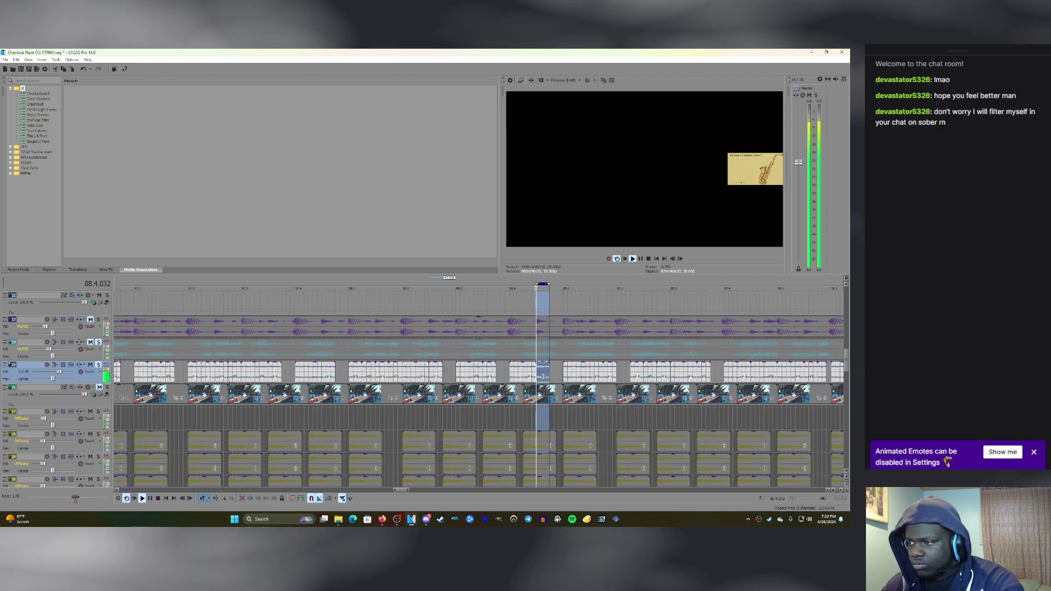
# Play repeatedly from 88.4.000, comparing the cyan-waveform track with the selected track.
pyautogui.click(530, 376)
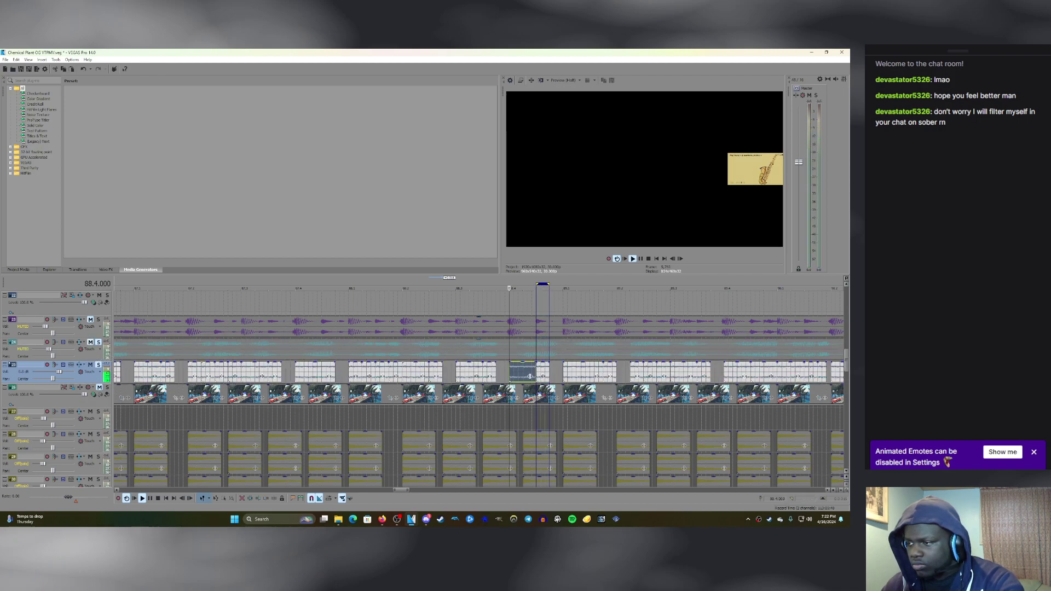
pyautogui.press('space')
pyautogui.press('space')
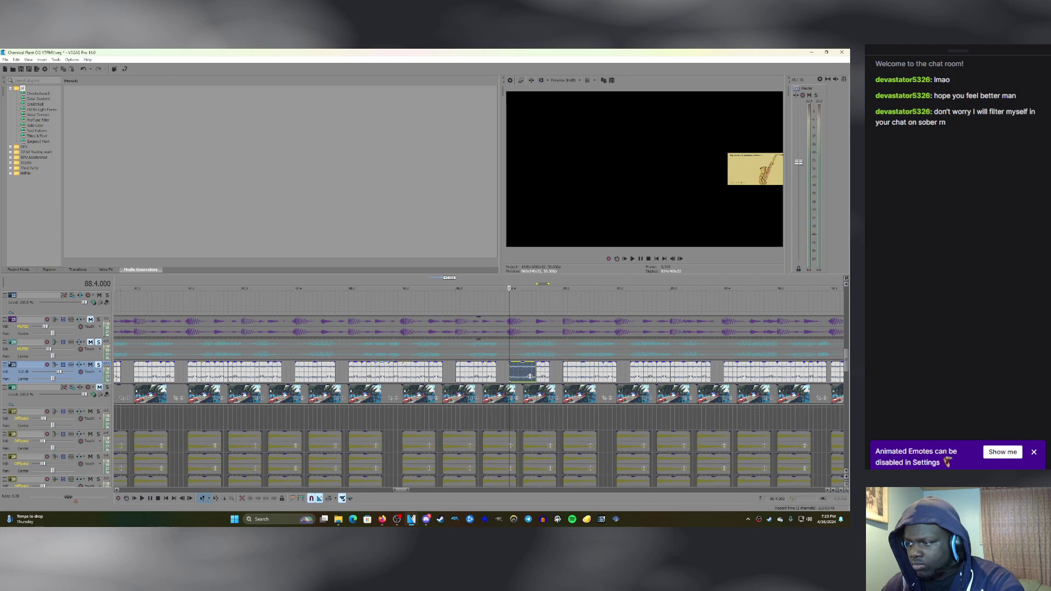
pyautogui.press('space')
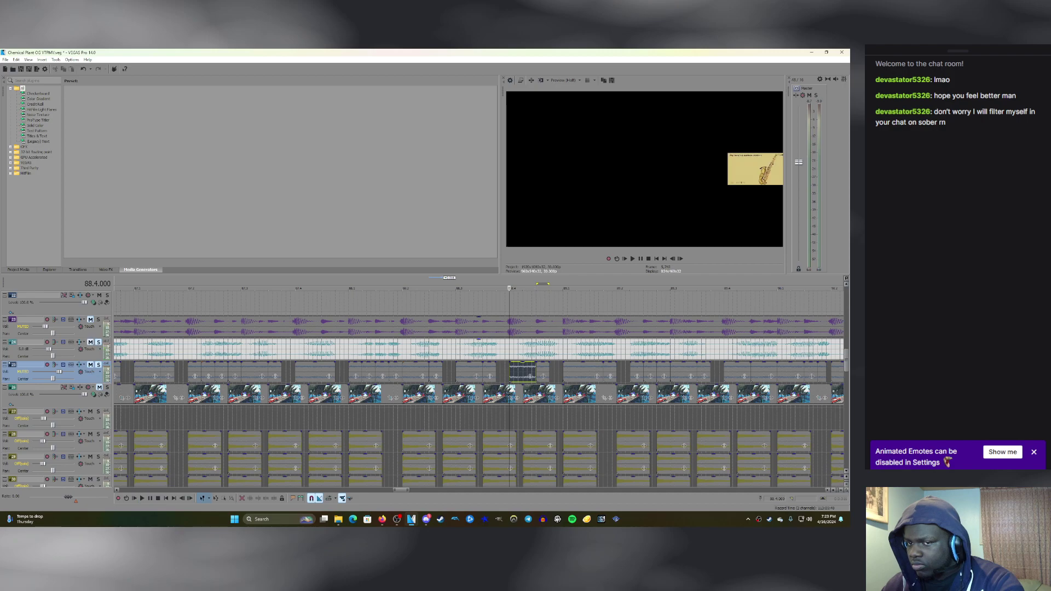
pyautogui.press('space')
pyautogui.press('space')
pyautogui.press('space')
pyautogui.press('space')
# Replace the single event at 88.4.000 on the selected track with two short overlapping events that crossfade.
pyautogui.scroll(2, 530, 376)
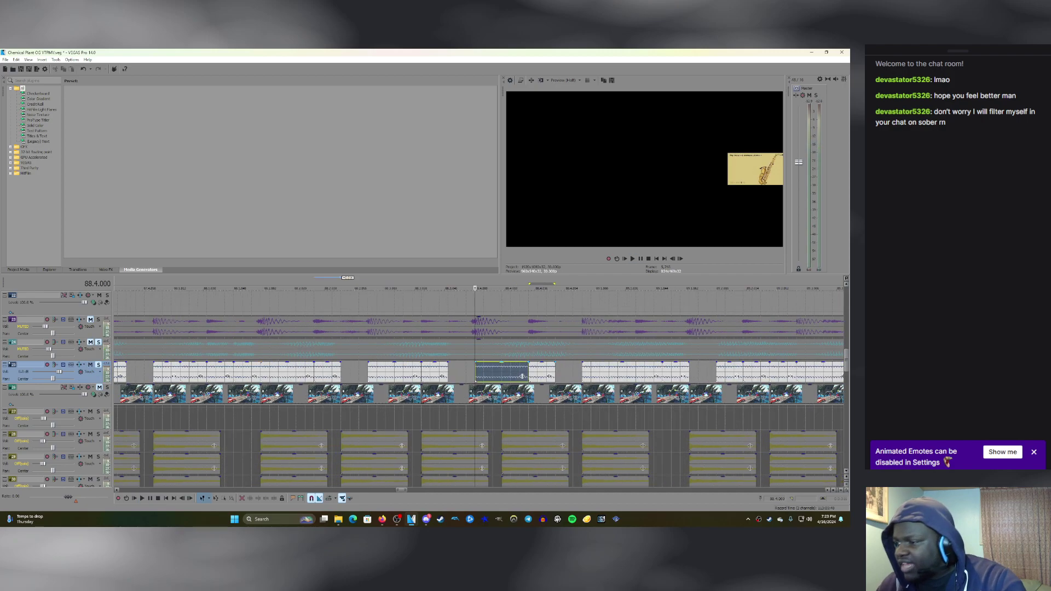
pyautogui.moveTo(493, 373)
pyautogui.mouseDown()
pyautogui.moveTo(522, 376)
pyautogui.moveTo(487, 377)
pyautogui.mouseUp()
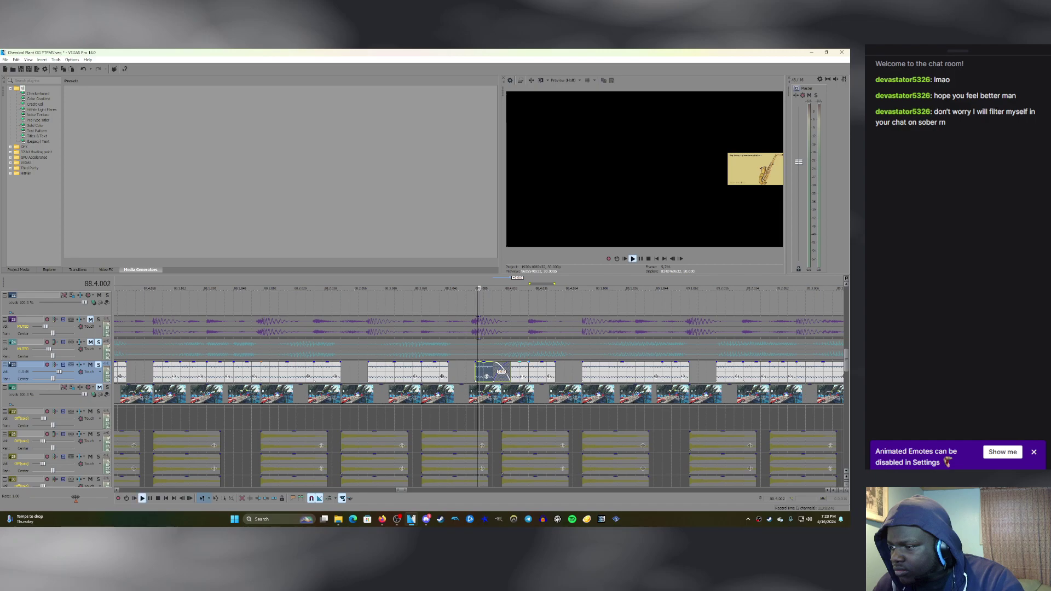
pyautogui.keyDown('ctrl'); pyautogui.click(518, 371); pyautogui.keyUp('ctrl')
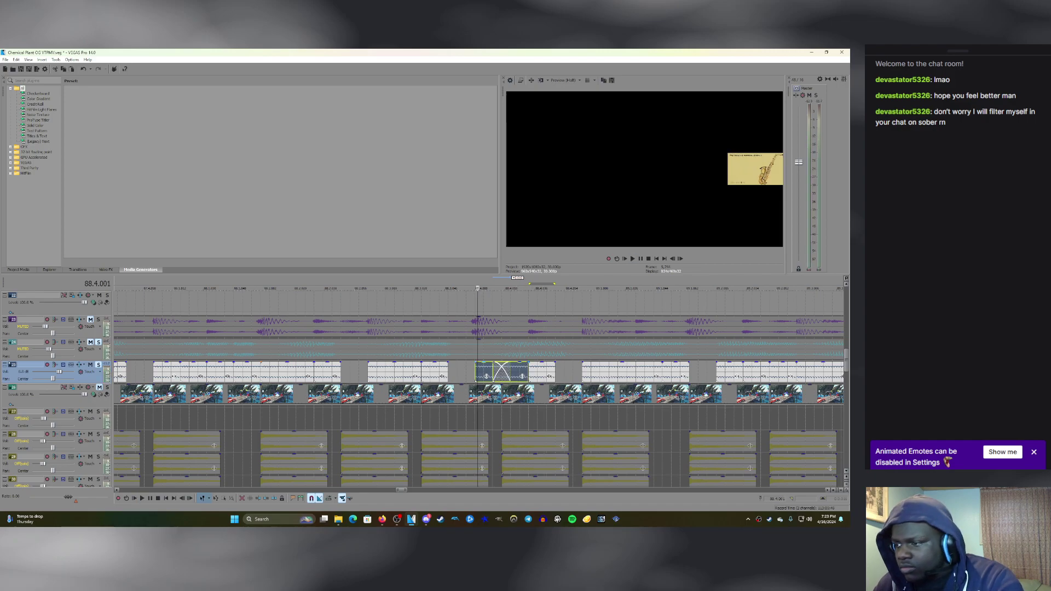
# Play the crossfaded events repeatedly from 88.4.000 to judge the transition.
pyautogui.click(477, 373)
pyautogui.press('space')
pyautogui.press('space')
pyautogui.press('space')
pyautogui.press('space')
pyautogui.moveTo(486, 376)
pyautogui.mouseDown()
pyautogui.moveTo(523, 375)
pyautogui.moveTo(486, 376)
pyautogui.mouseUp()
pyautogui.press('space')
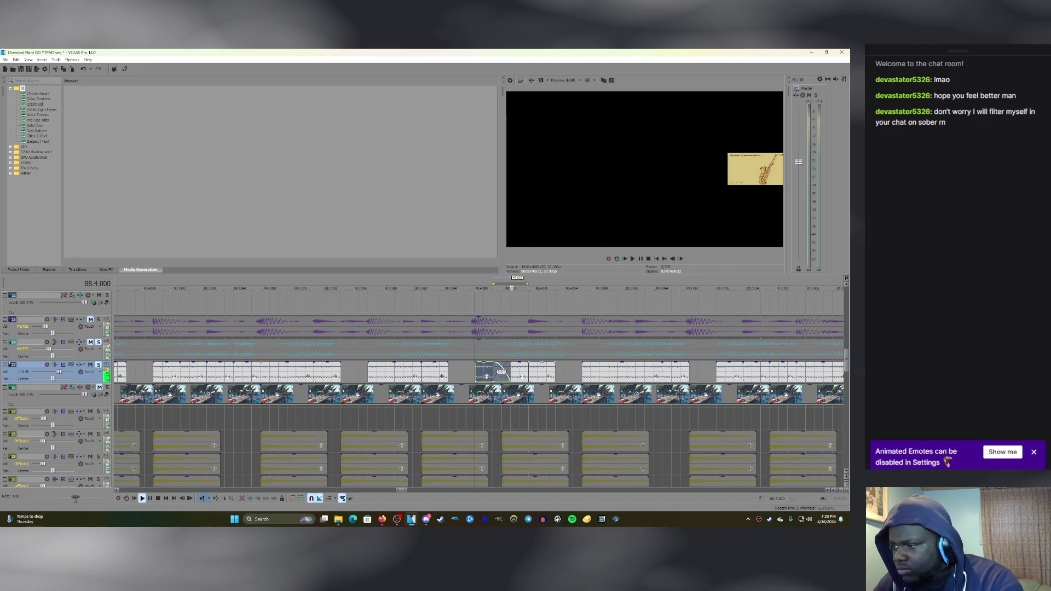
# Alternate playback between the crossfaded events at 88.4.000 and the short event at 88.4.032 to compare their sound.
pyautogui.doubleClick(543, 373)
pyautogui.press('space')
pyautogui.press('space')
pyautogui.click(501, 372)
pyautogui.press('space')
pyautogui.scroll(-2, 501, 372)
pyautogui.press('space')
pyautogui.press('space')
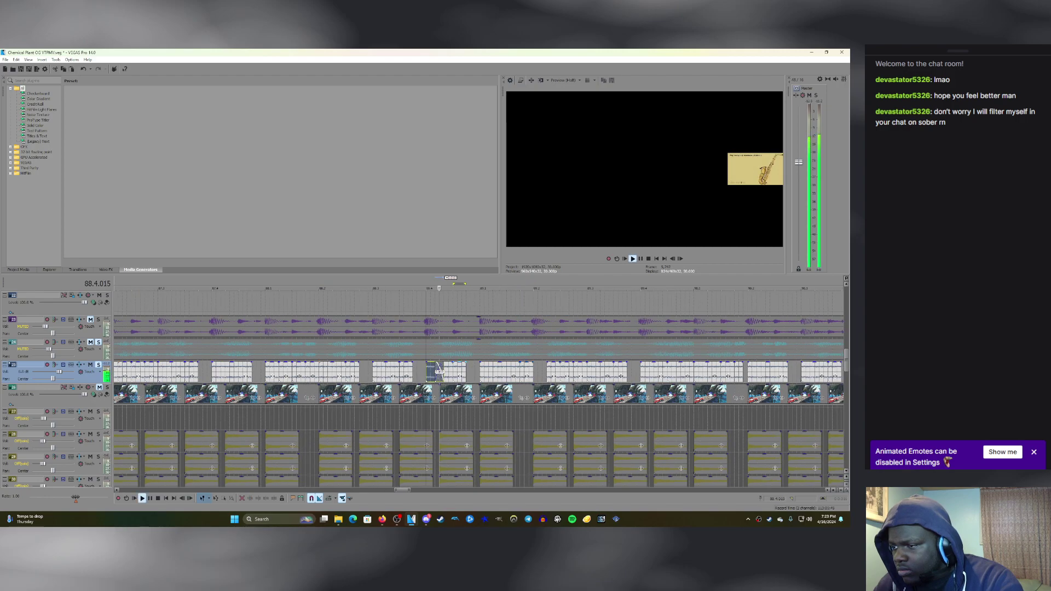
pyautogui.press('space')
pyautogui.click(457, 372)
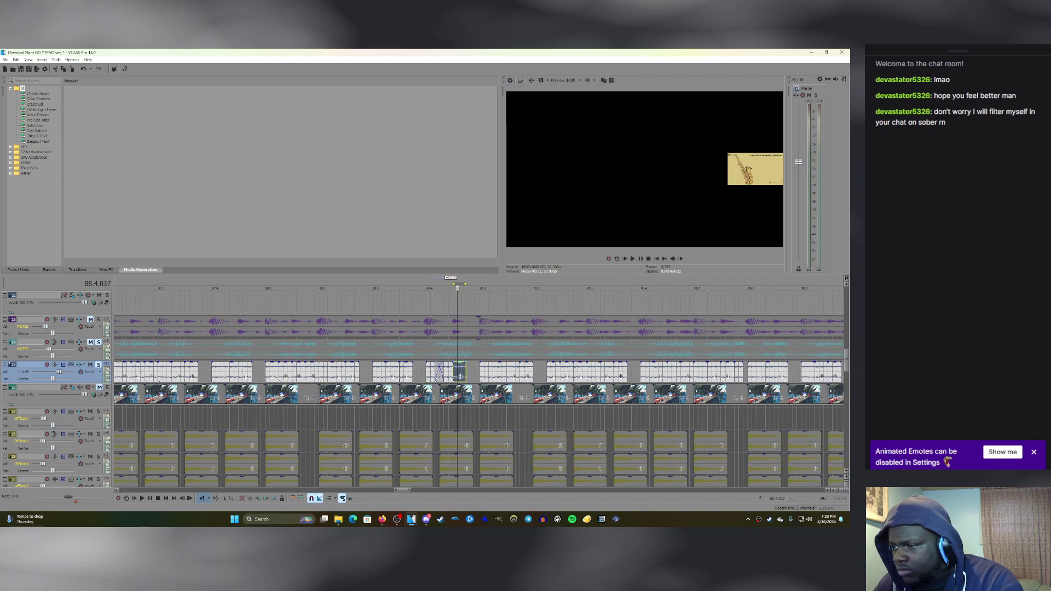
pyautogui.press('space')
pyautogui.click(422, 372)
pyautogui.press('space')
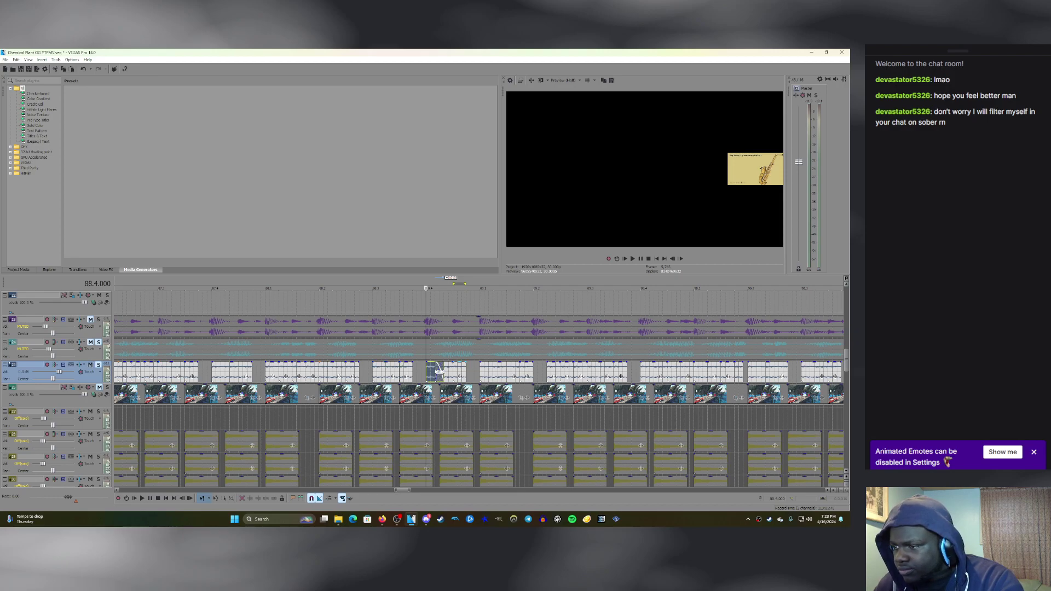
pyautogui.moveTo(439, 373); pyautogui.dragTo(460, 376)
pyautogui.press('space')
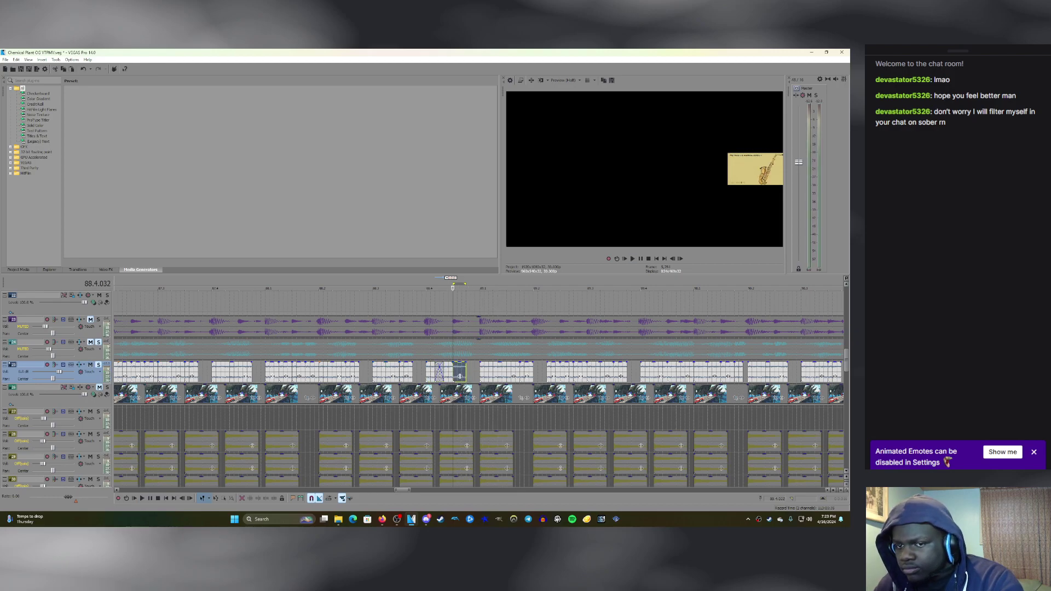
# Play on from 88.4.032 while toggling the cyan-waveform track's mute to compare it with the selected track.
pyautogui.click(90, 342)
pyautogui.press('space')
pyautogui.scroll(-3, 460, 376)
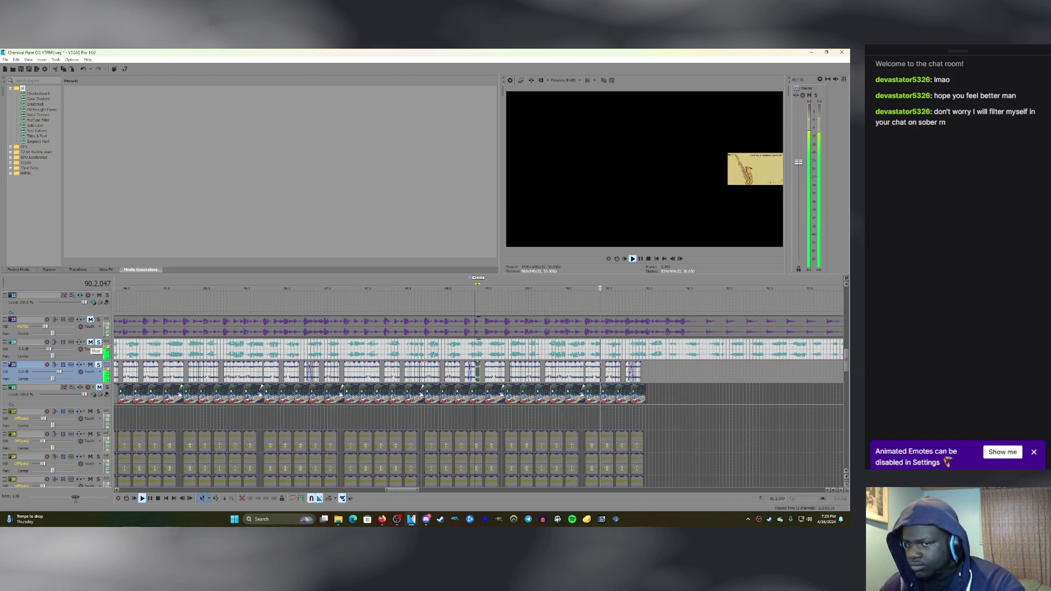
pyautogui.click(90, 342)
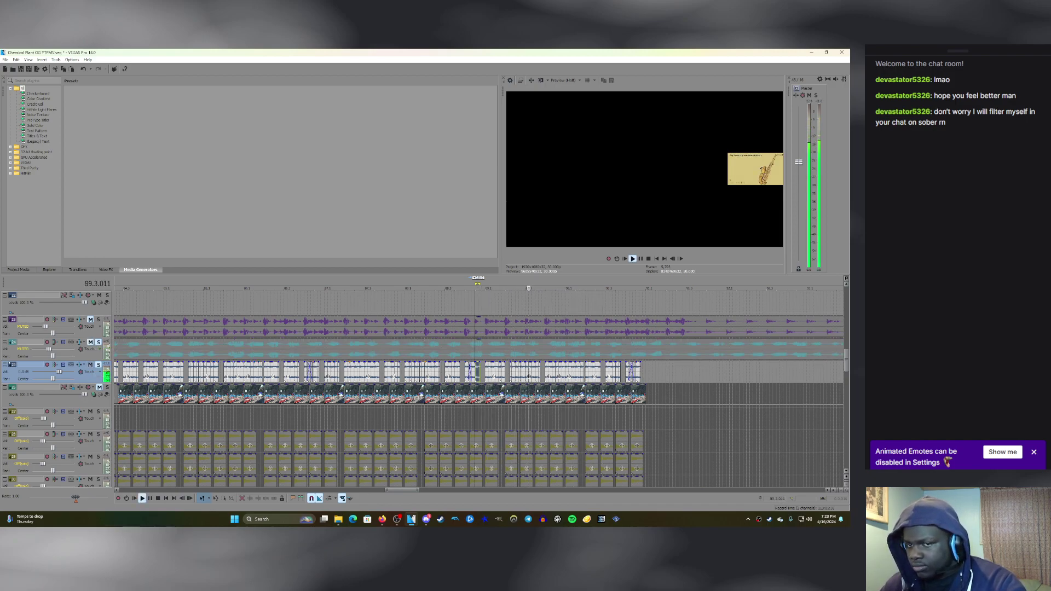
pyautogui.click(90, 342)
pyautogui.press('space')
# Play briefly from 89.4.000, and play from 90.1.000 with the selected track muted to hear the reference melody.
pyautogui.click(548, 371)
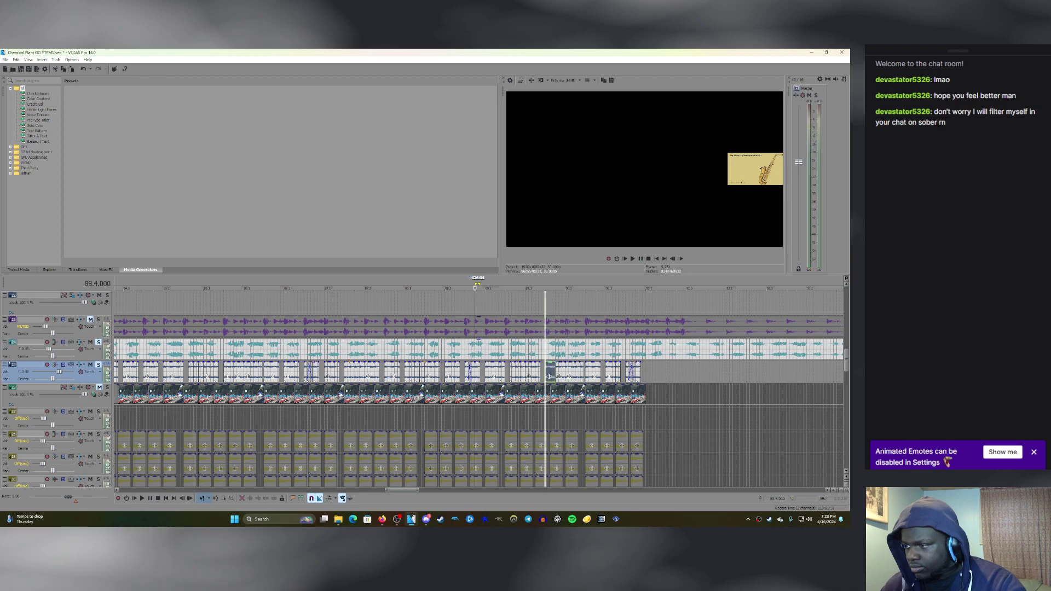
pyautogui.scroll(2, 548, 371)
pyautogui.press('space')
pyautogui.press('space')
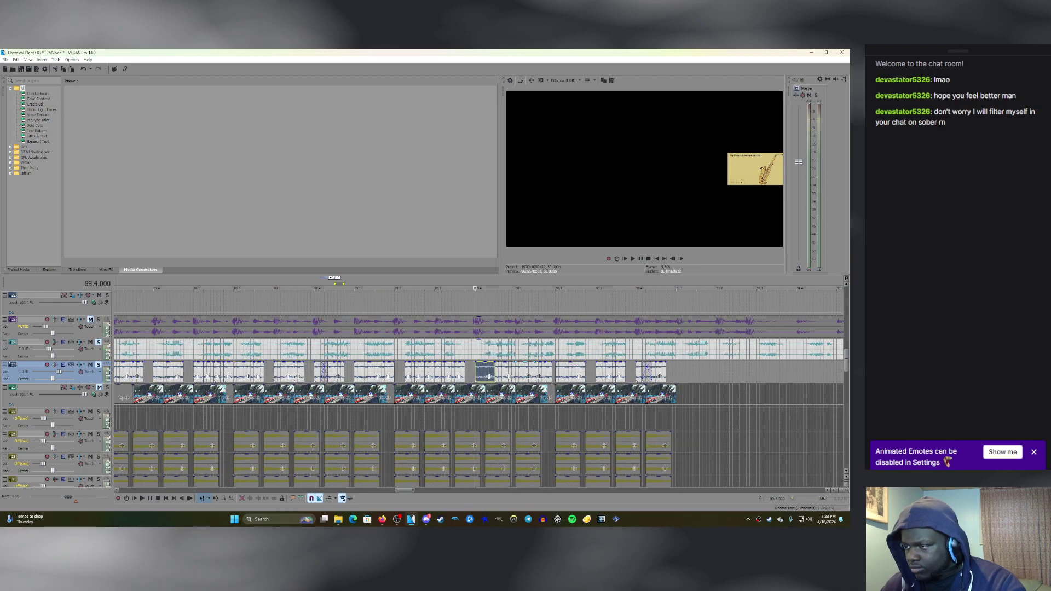
pyautogui.click(517, 371)
pyautogui.click(90, 365)
pyautogui.press('space')
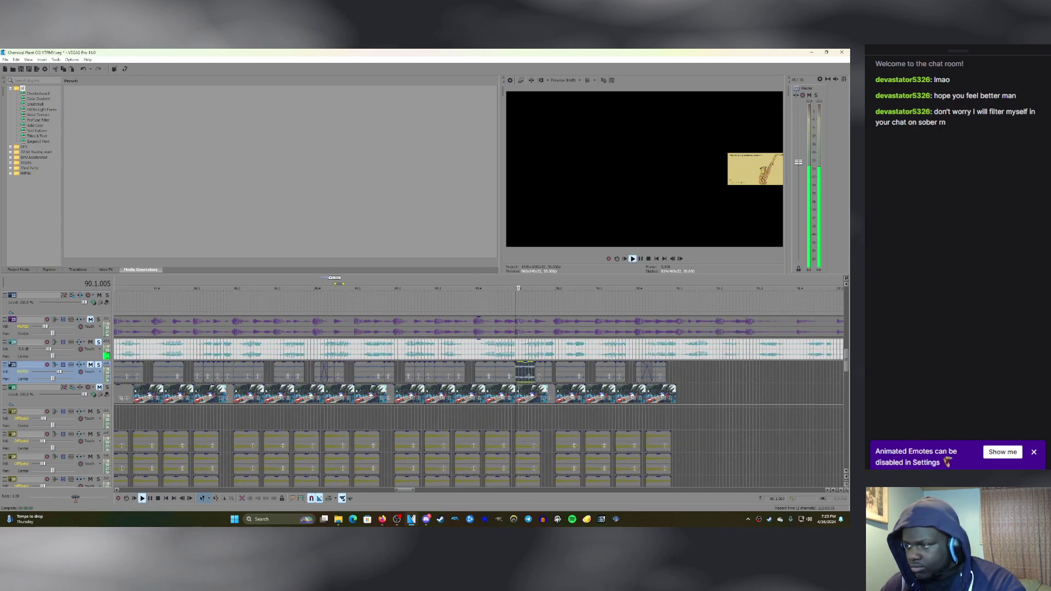
pyautogui.press('space')
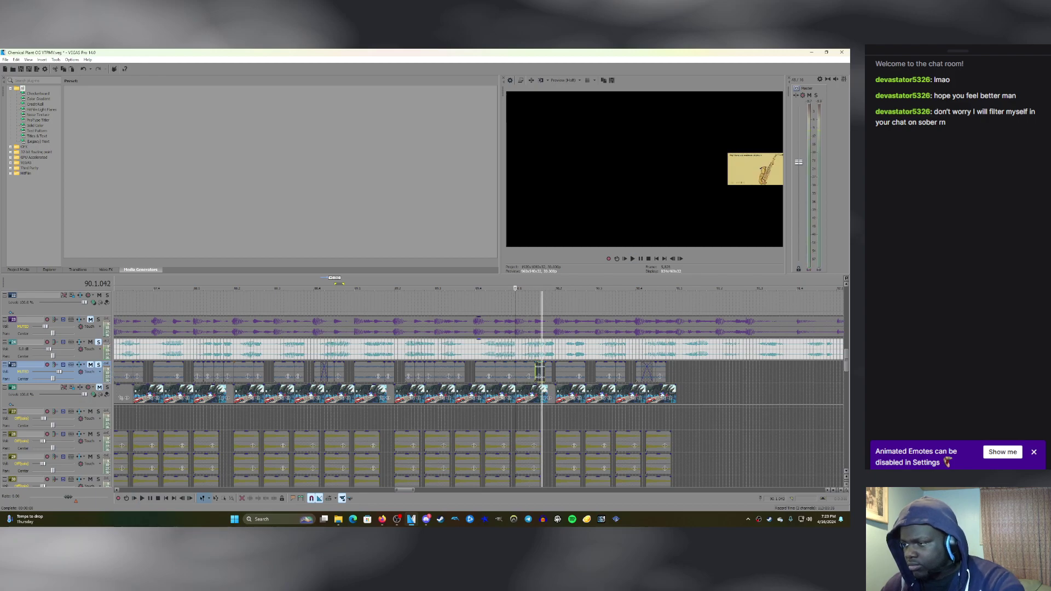
# Loop the short event at 90.1.048 against the cyan-waveform track and unmute the selected track.
pyautogui.click(538, 373)
pyautogui.moveTo(541, 373); pyautogui.dragTo(545, 373)
pyautogui.doubleClick(548, 372)
pyautogui.scroll(1, 549, 372)
pyautogui.press('space')
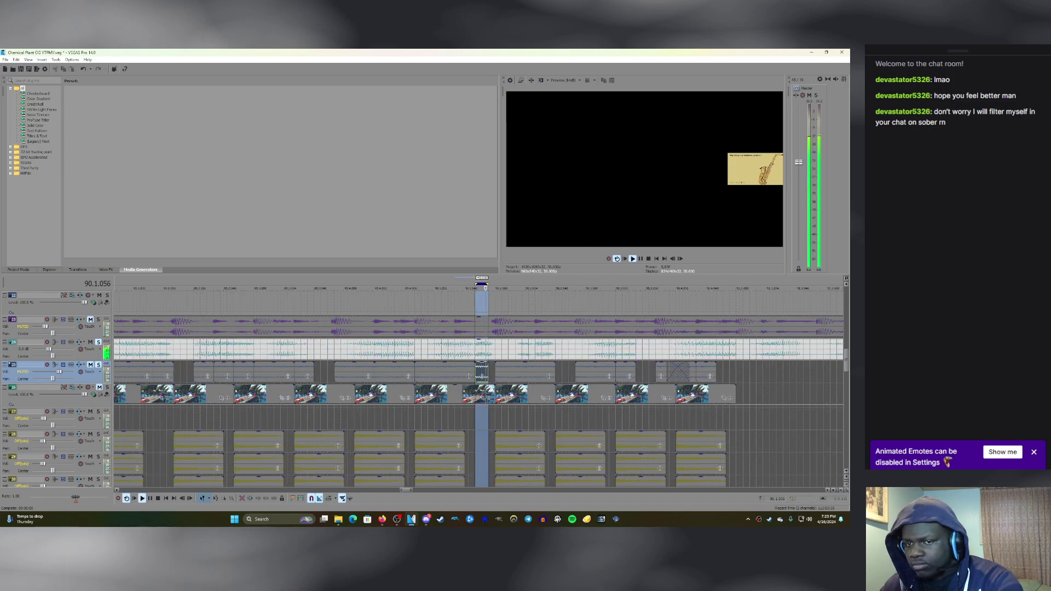
pyautogui.press('z')
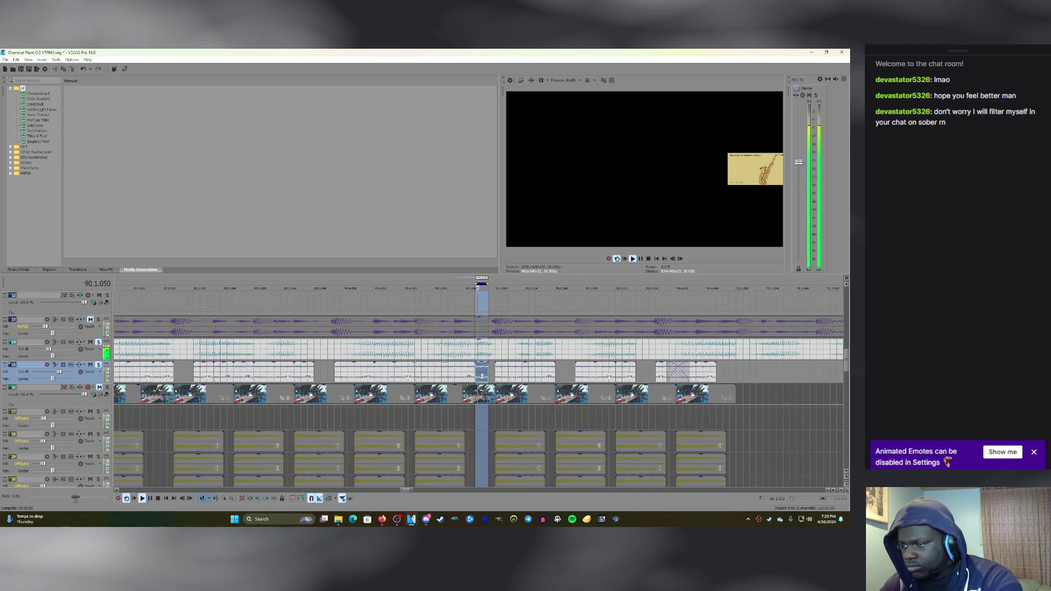
# Loop the event at 90.1.000 while toggling the cyan-waveform track's mute to compare pitch.
pyautogui.doubleClick(444, 372)
pyautogui.click(90, 342)
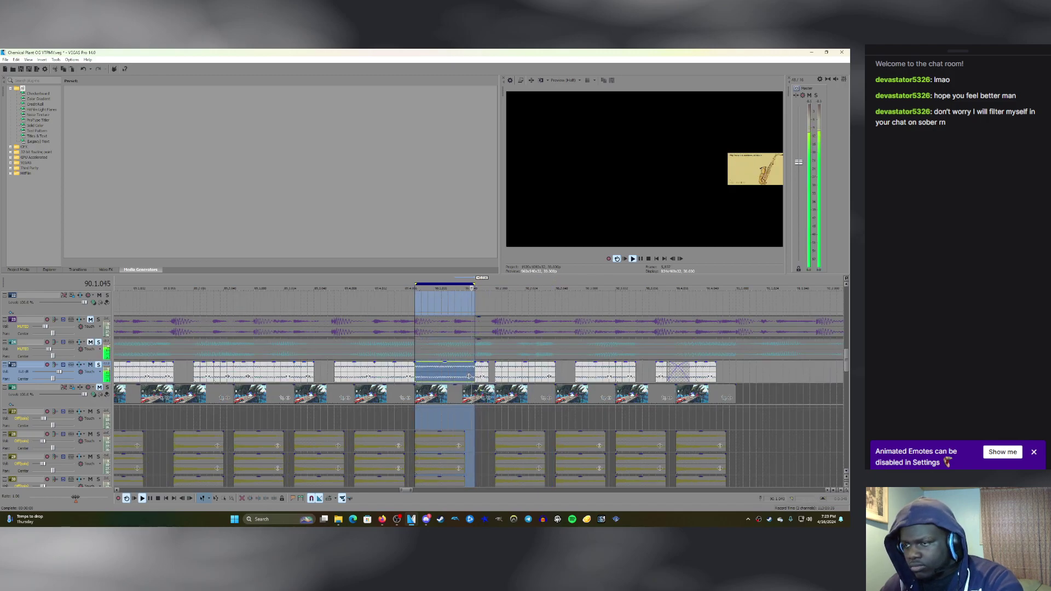
pyautogui.click(90, 343)
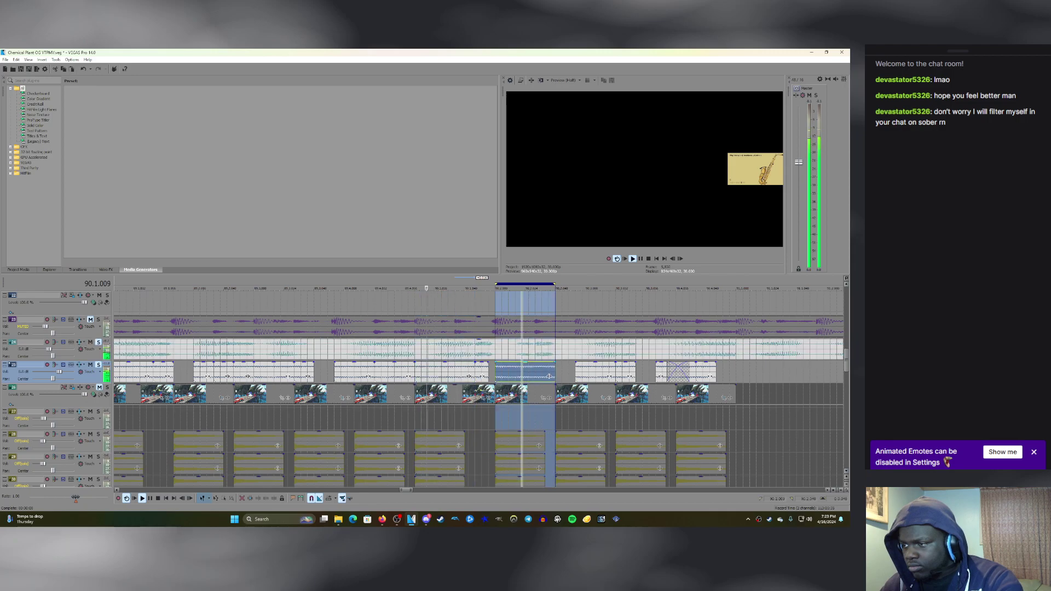
# Trim the event at 90.2.000 to start at 90.2.016, split it at 90.2.032, and loop the first piece.
pyautogui.scroll(-3, 470, 376)
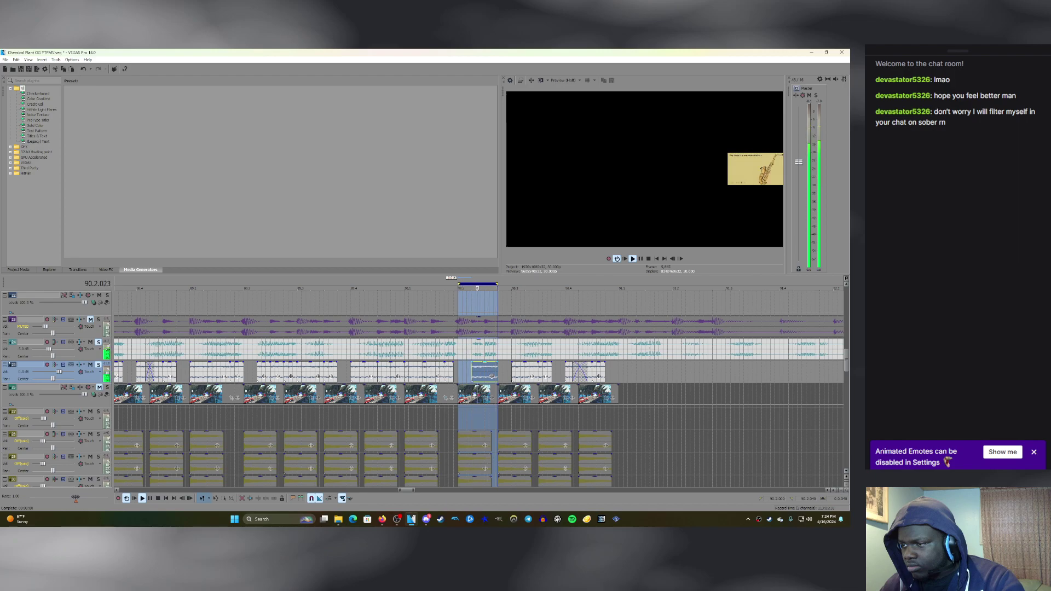
pyautogui.click(478, 377)
pyautogui.rightClick(478, 377)
pyautogui.click(508, 214)
pyautogui.doubleClick(478, 376)
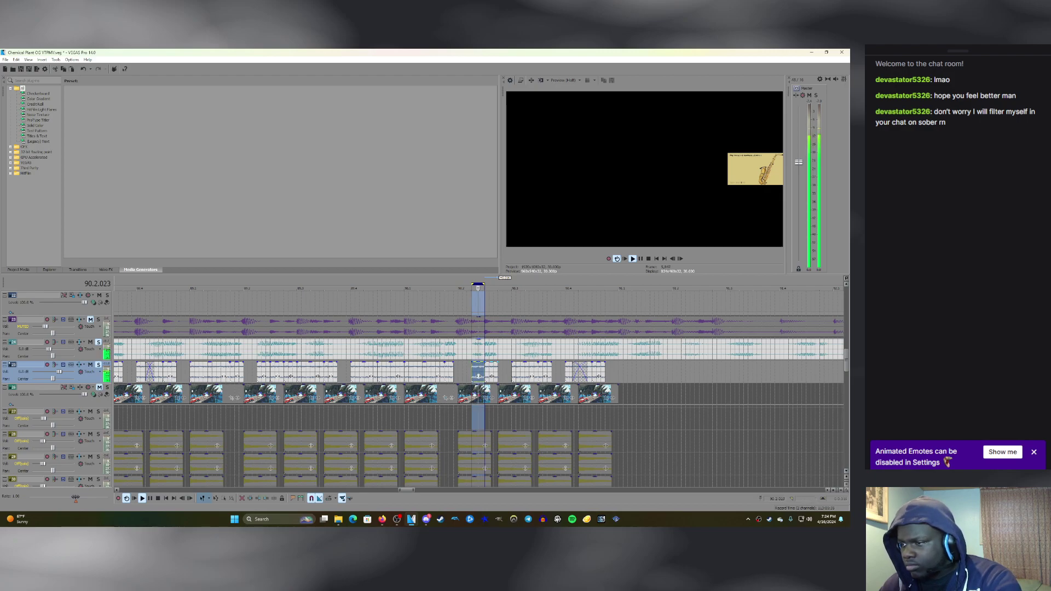
# Loop the short event at 90.2.032, open its event properties, and stop playback.
pyautogui.scroll(2, 478, 377)
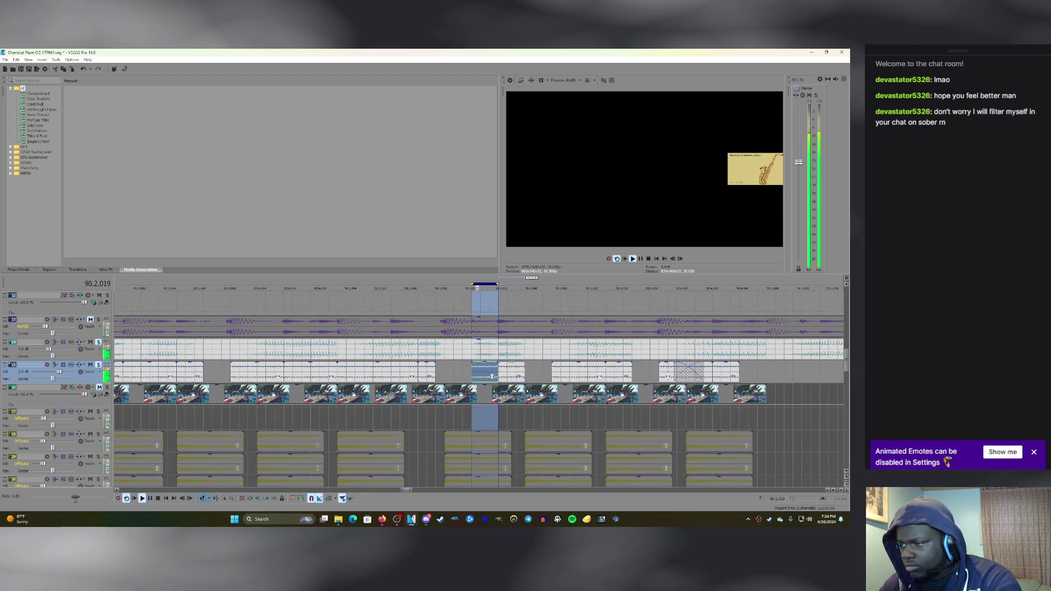
pyautogui.scroll(-2, 482, 377)
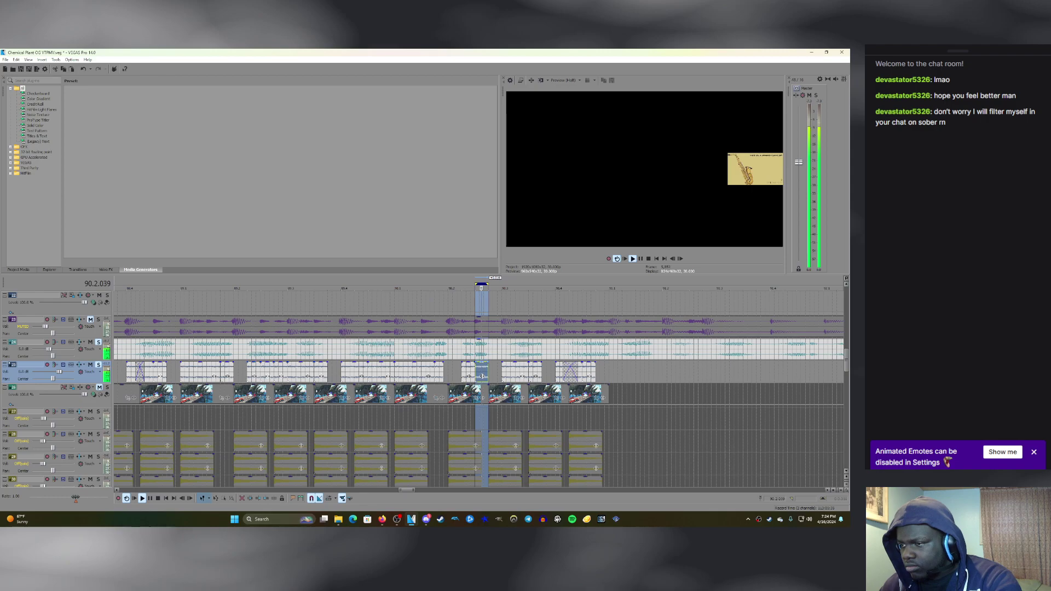
pyautogui.scroll(3, 482, 376)
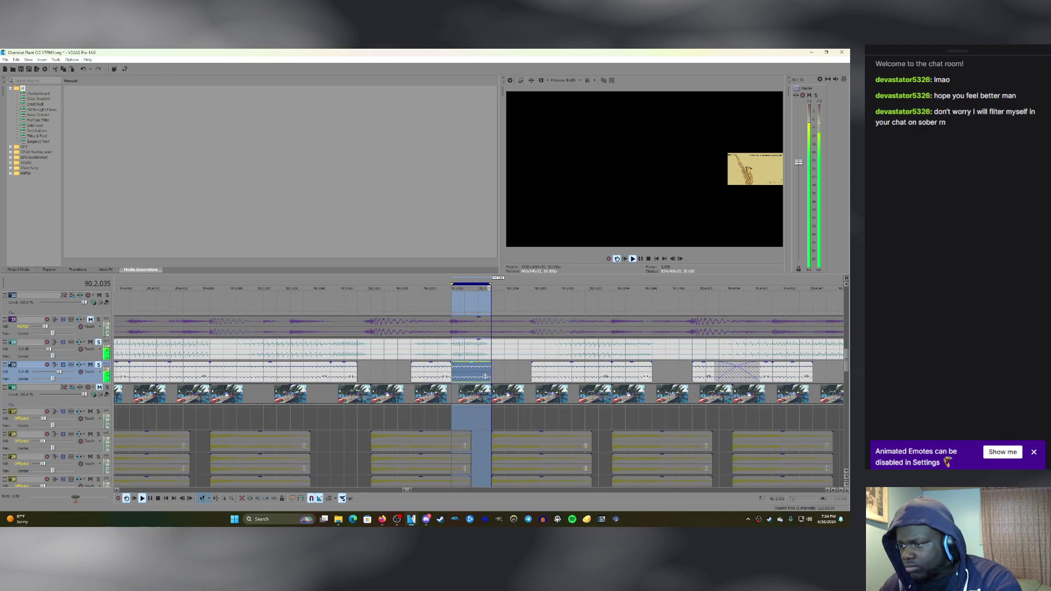
pyautogui.rightClick(470, 373)
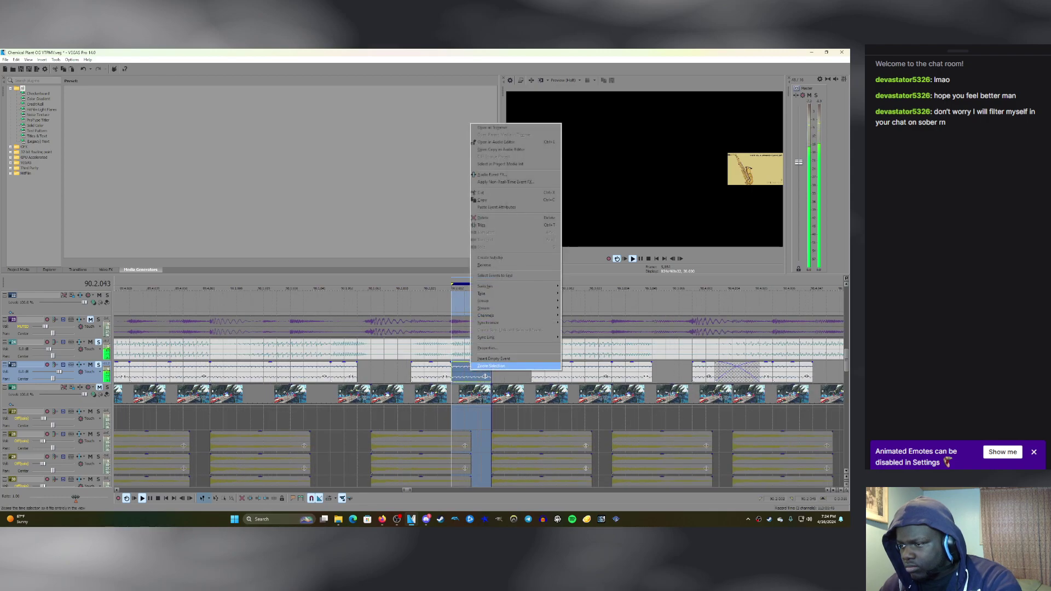
pyautogui.click(482, 367)
pyautogui.hotkey('ctrl', 'Up')
pyautogui.rightClick(475, 376)
pyautogui.click(504, 352)
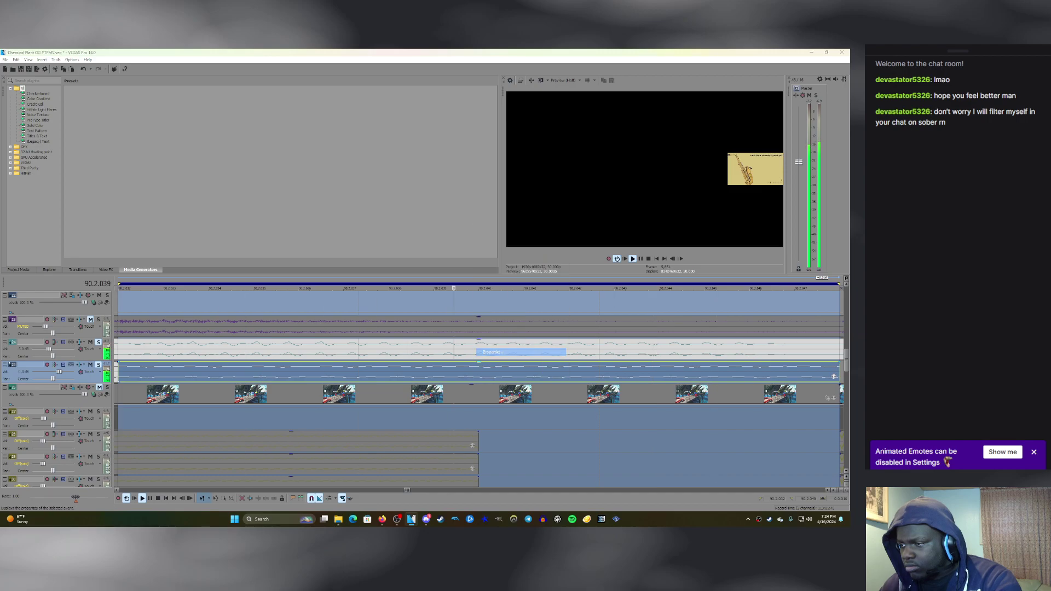
pyautogui.click(473, 327)
pyautogui.scroll(-8, 473, 326)
pyautogui.press('space')
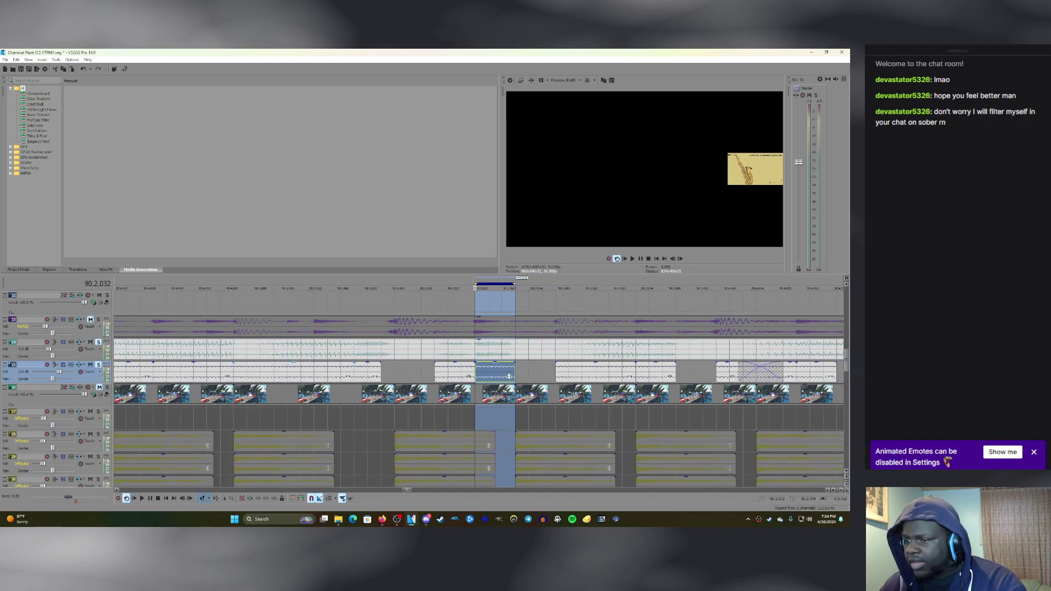
# Play the passage from 89.4.032 into bar 90 to check the edited events.
pyautogui.click(158, 373)
pyautogui.press('space')
pyautogui.scroll(-3, 418, 377)
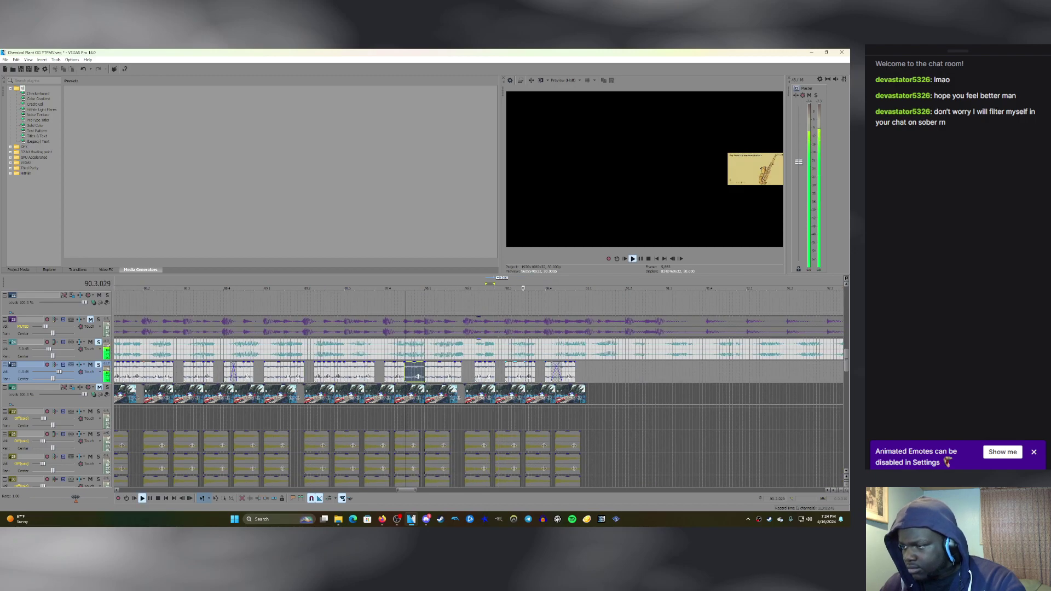
# Play the event at 90.3.000 repeatedly while toggling the selected track's mute to compare it with the cyan-waveform track.
pyautogui.moveTo(418, 377); pyautogui.dragTo(518, 377)
pyautogui.click(90, 365)
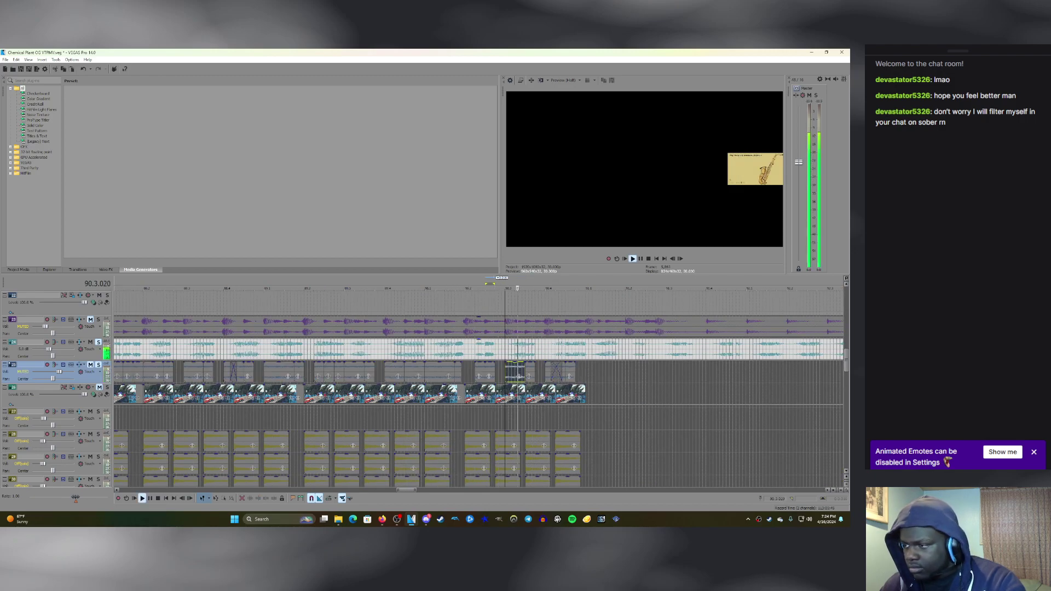
pyautogui.click(90, 365)
pyautogui.press('space')
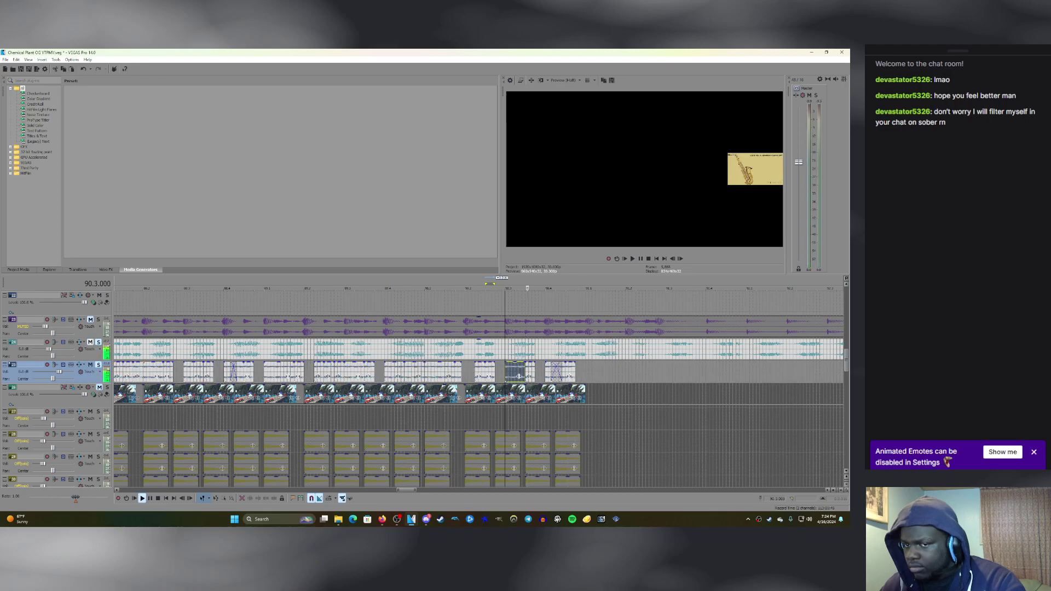
pyautogui.click(91, 364)
pyautogui.press('space')
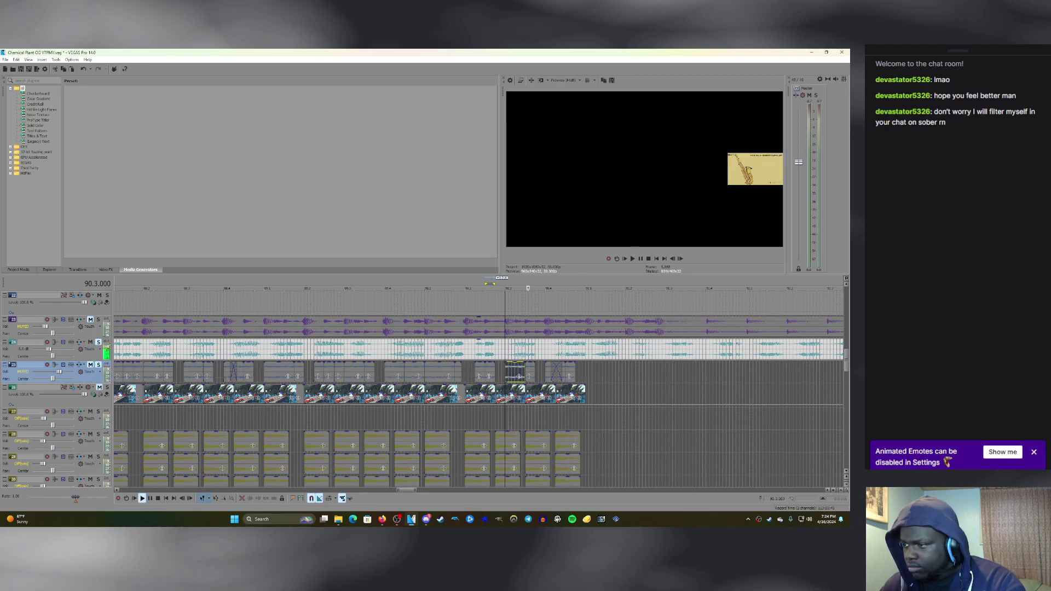
pyautogui.press('space')
pyautogui.click(90, 364)
pyautogui.press('space')
pyautogui.press('space')
# Loop the crossfaded section at 90.4.000 and alternate muting between the selected track and the cyan-waveform track.
pyautogui.doubleClick(548, 372)
pyautogui.scroll(3, 548, 373)
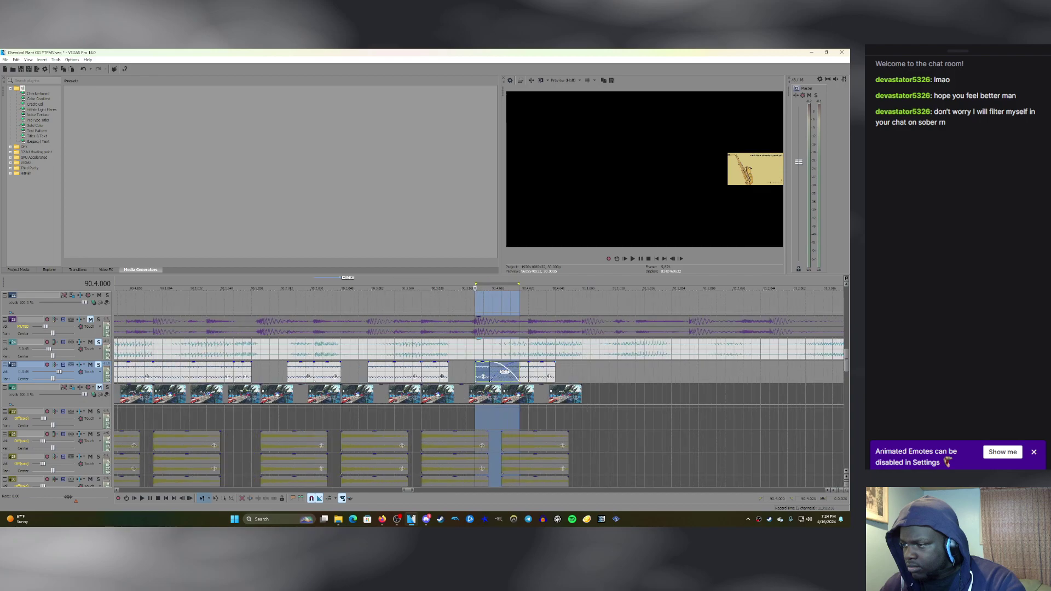
pyautogui.click(90, 342)
pyautogui.press('space')
pyautogui.click(91, 364)
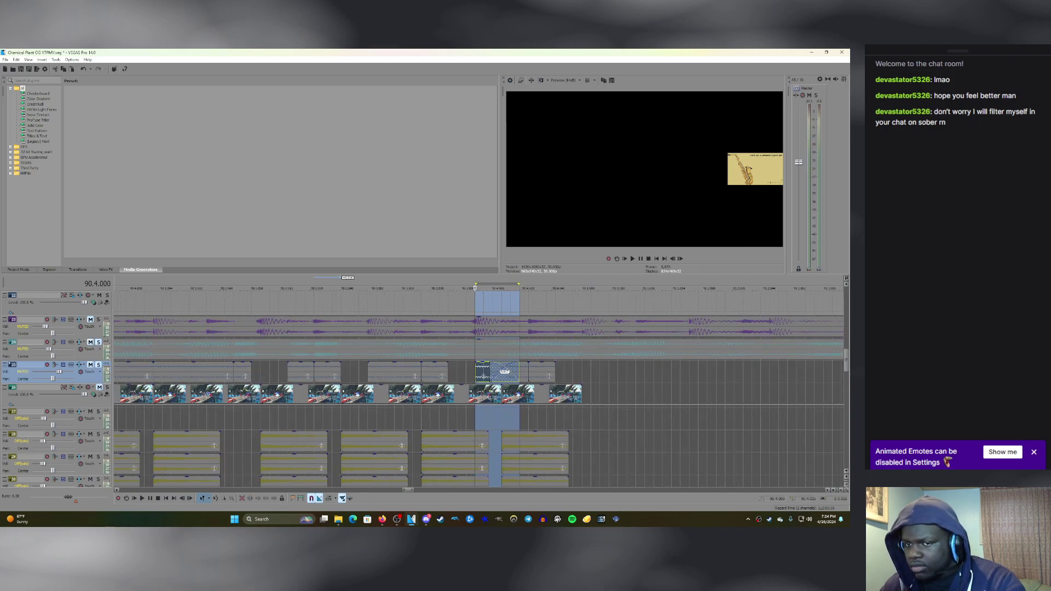
pyautogui.click(90, 342)
pyautogui.press('space')
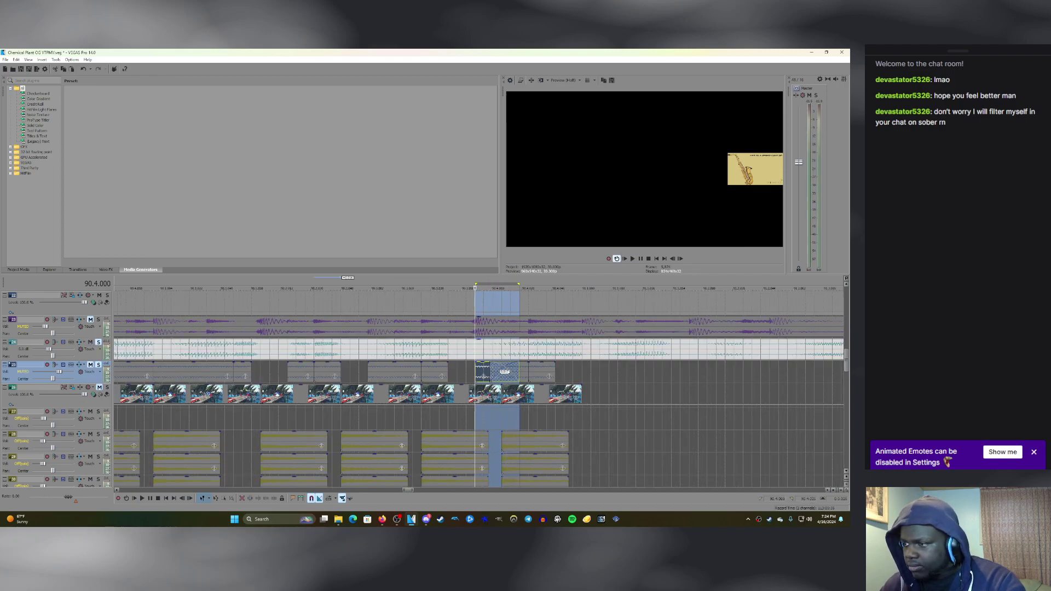
# Replace the crossfaded pair at 90.4.000 with one event by deleting the first piece and extending the second back to 90.4.000.
pyautogui.click(491, 373)
pyautogui.click(523, 373)
pyautogui.press('Delete')
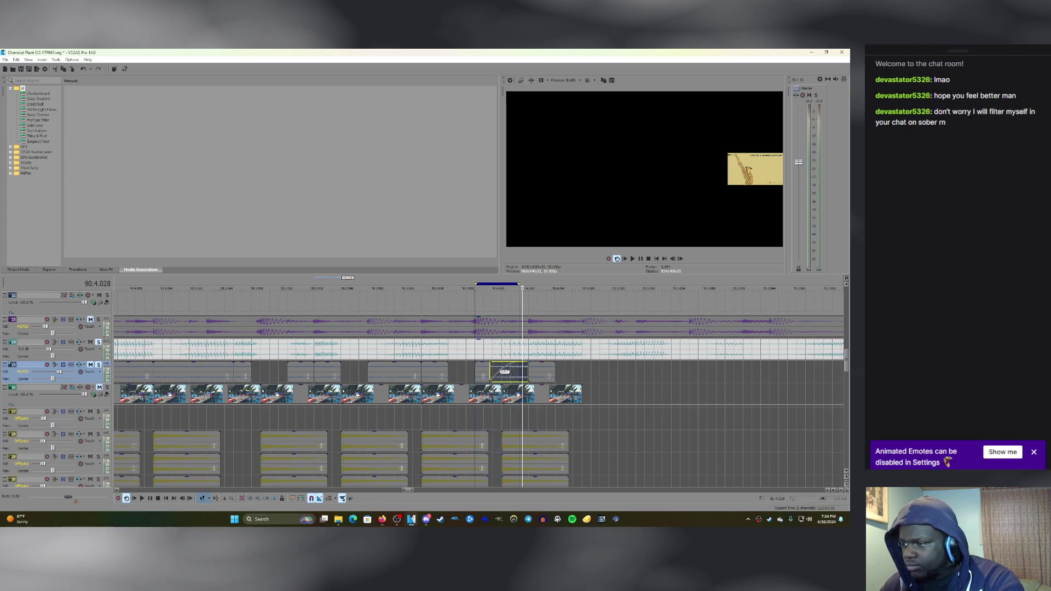
pyautogui.moveTo(489, 363); pyautogui.dragTo(522, 363)
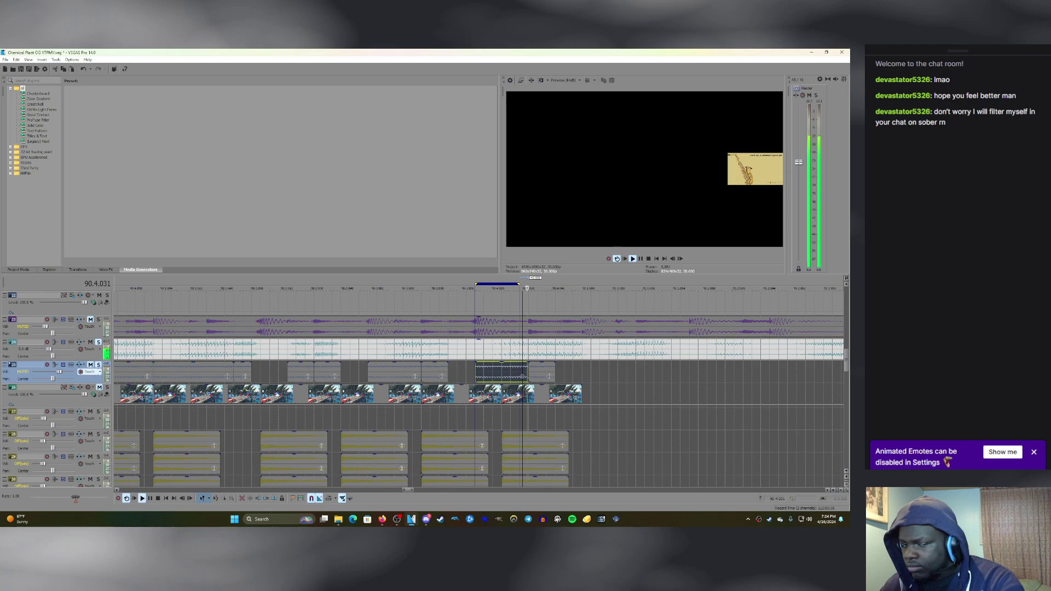
# Loop the merged event at 90.4.000 and alternate muting between the selected track and the cyan-waveform track.
pyautogui.press('space')
pyautogui.doubleClick(523, 372)
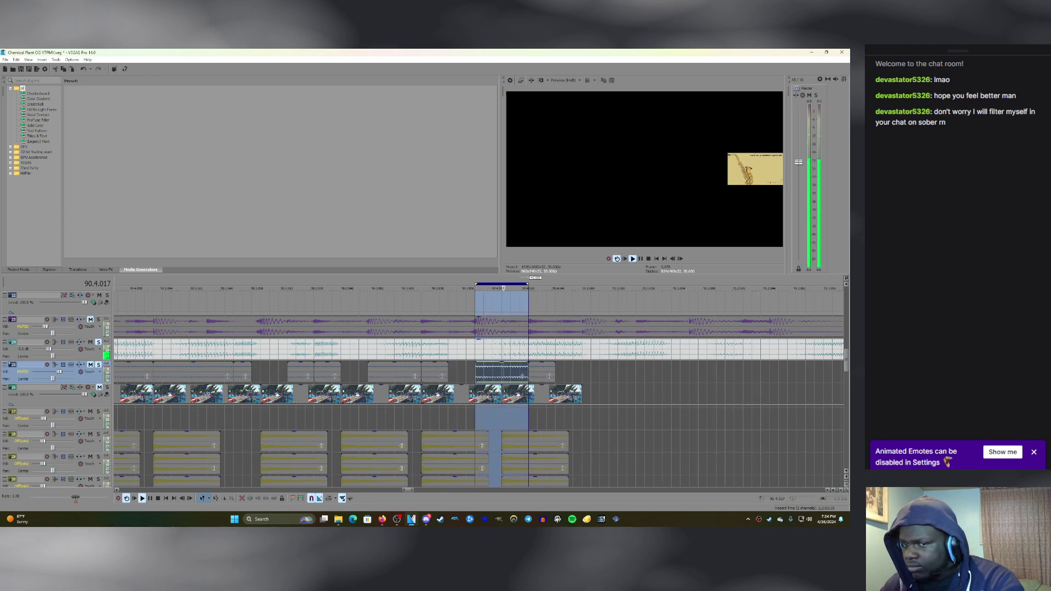
pyautogui.click(31, 342)
pyautogui.click(90, 342)
pyautogui.click(89, 365)
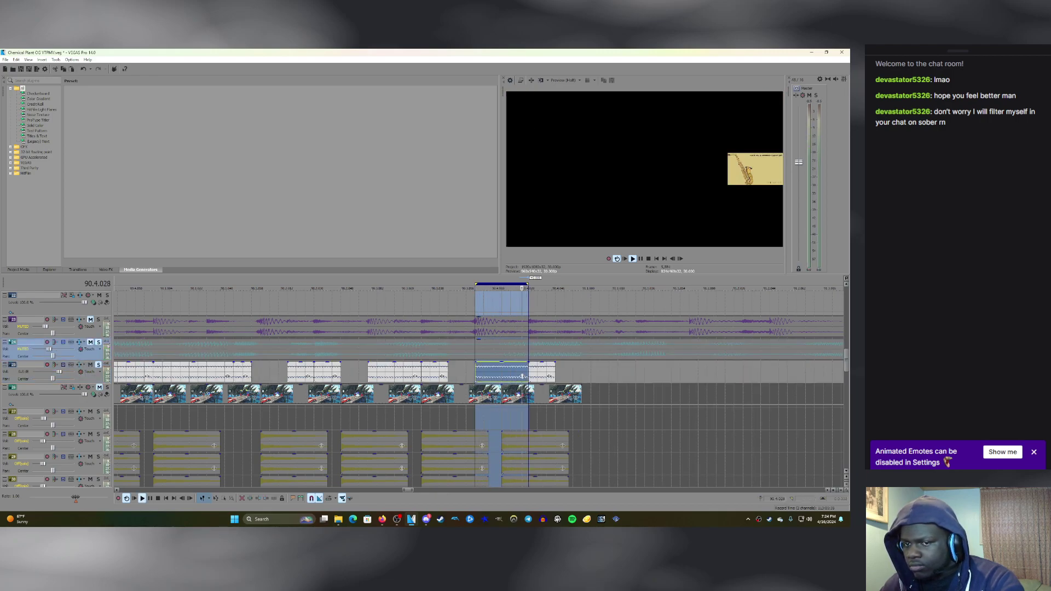
pyautogui.scroll(-3, 523, 377)
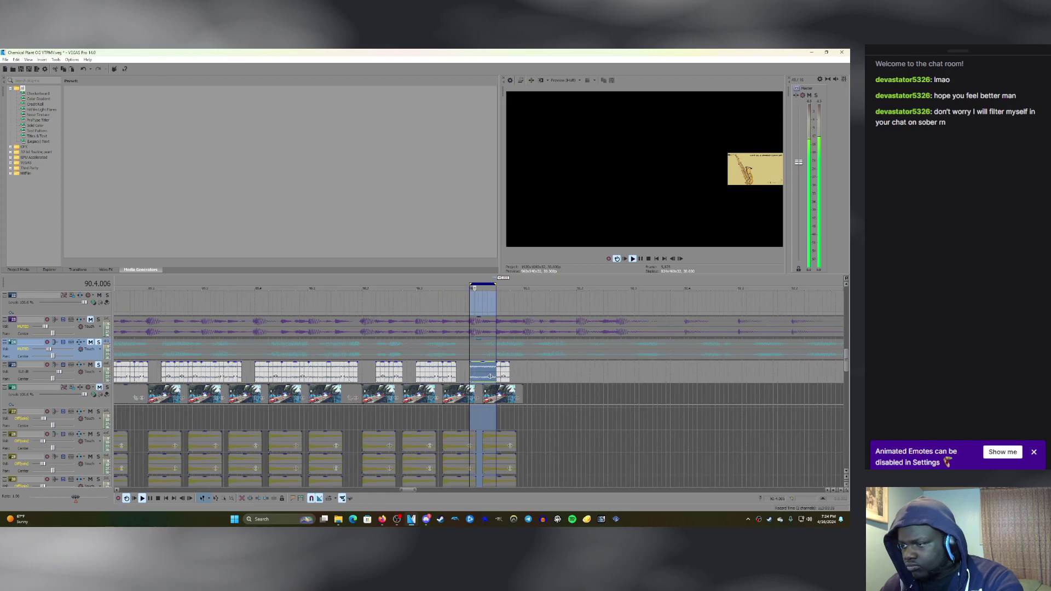
pyautogui.click(91, 342)
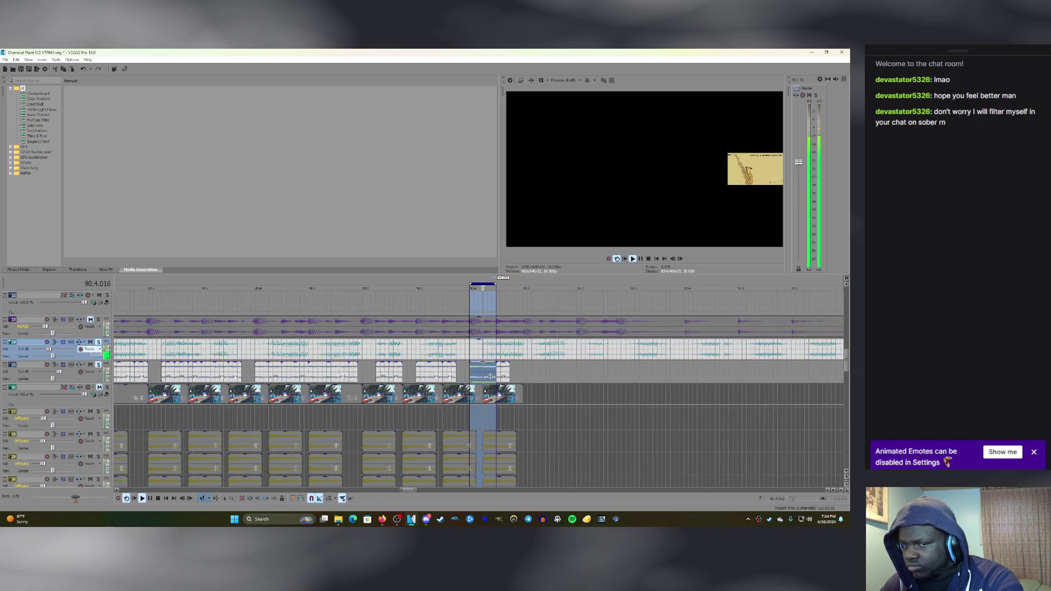
pyautogui.press('m')
pyautogui.press('m')
pyautogui.press('m')
pyautogui.press('space')
pyautogui.press('space')
pyautogui.scroll(3, 514, 377)
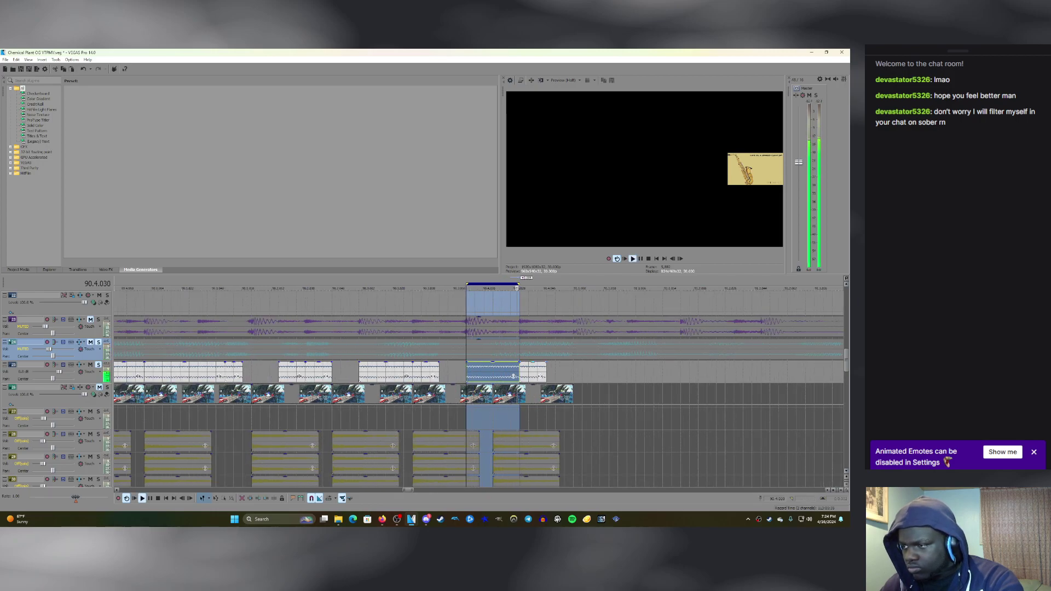
# Loop the last short event of bar 90 and toggle both tracks' mutes to compare it with the cyan-waveform track.
pyautogui.doubleClick(540, 376)
pyautogui.press('m')
pyautogui.press('z')
pyautogui.press('z')
pyautogui.press('m')
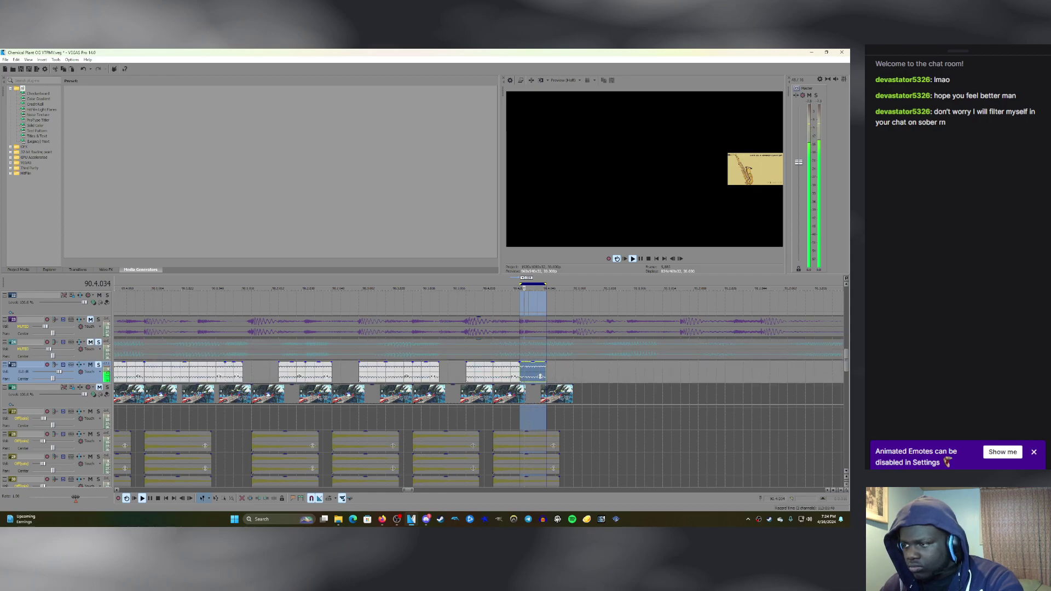
pyautogui.scroll(-2, 478, 389)
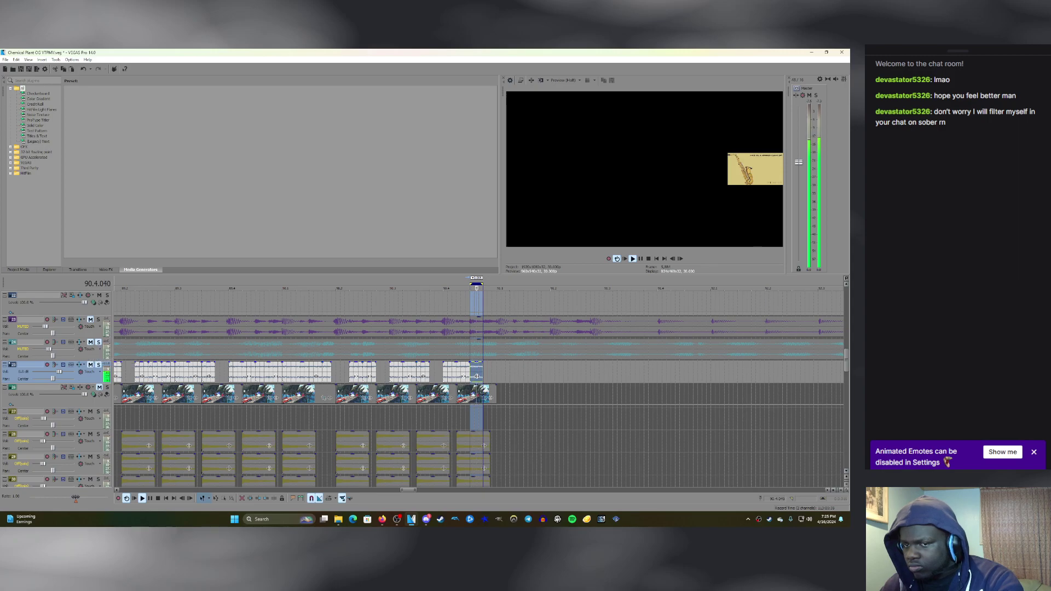
pyautogui.click(90, 364)
pyautogui.click(90, 342)
pyautogui.click(90, 342)
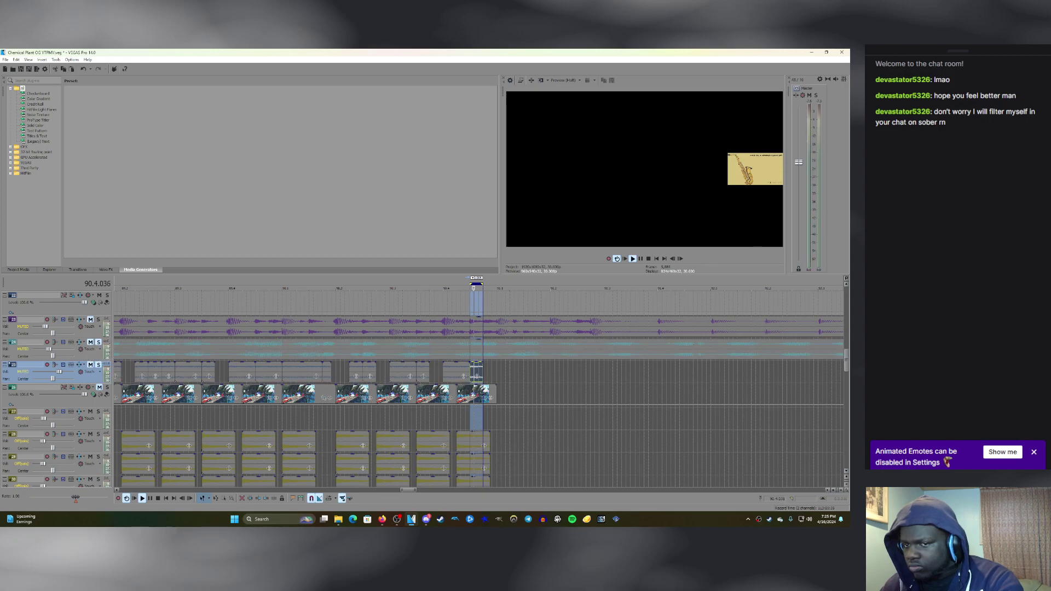
pyautogui.press('m')
# Stop playback, turn off looping, and clear the solo on the selected and cyan-waveform tracks.
pyautogui.press('Down')
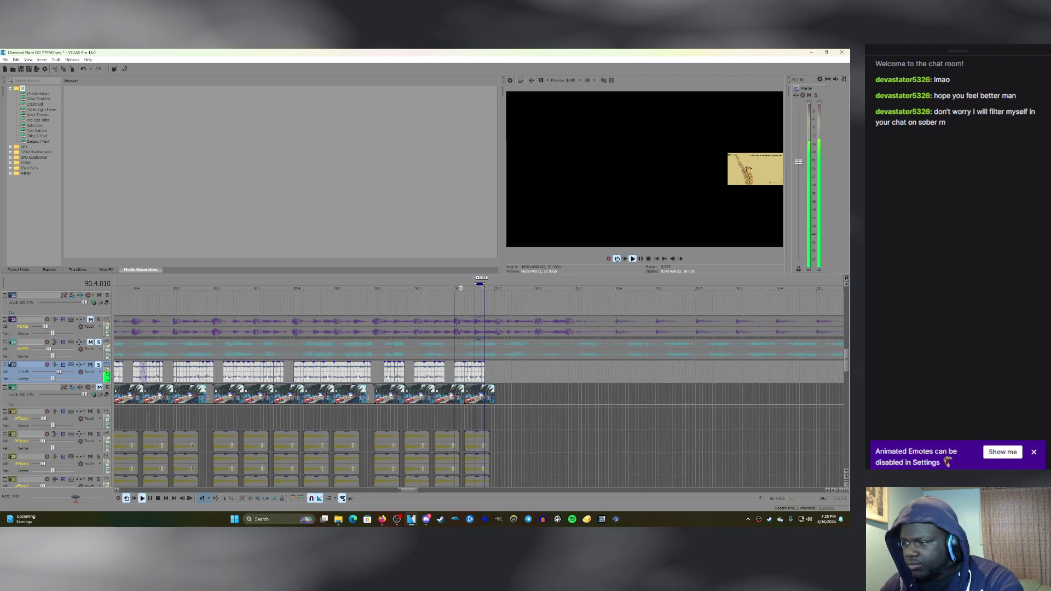
pyautogui.press('space')
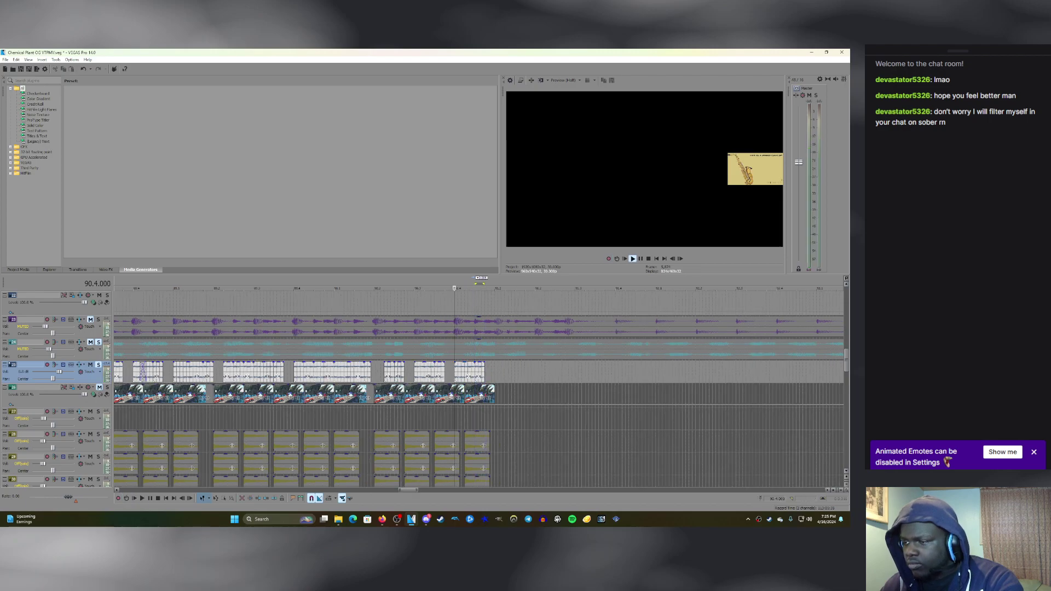
pyautogui.press('Down')
pyautogui.press('Down')
pyautogui.press('Down')
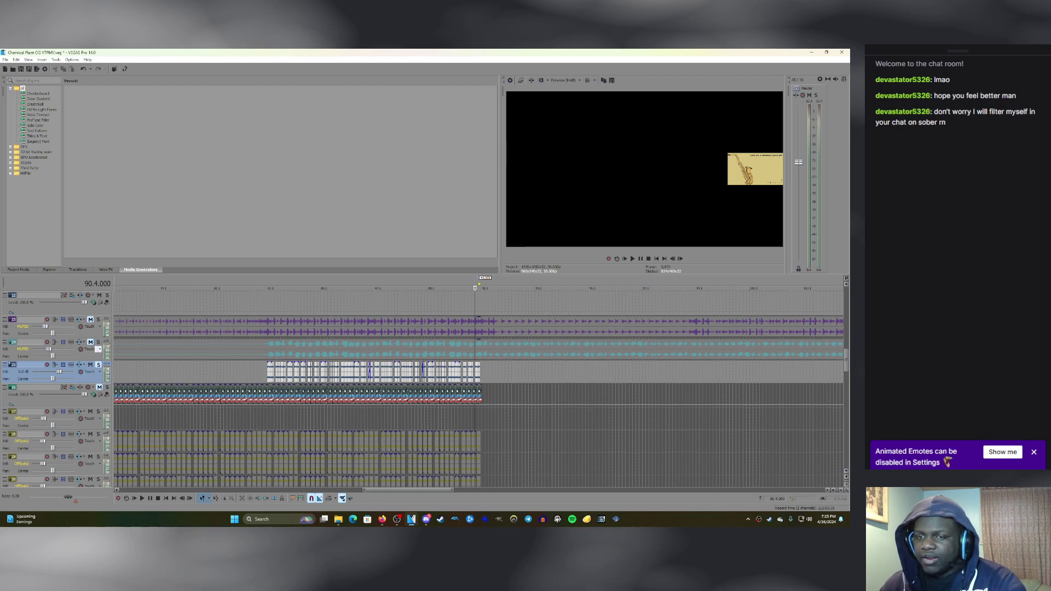
pyautogui.press('x')
pyautogui.press('Down')
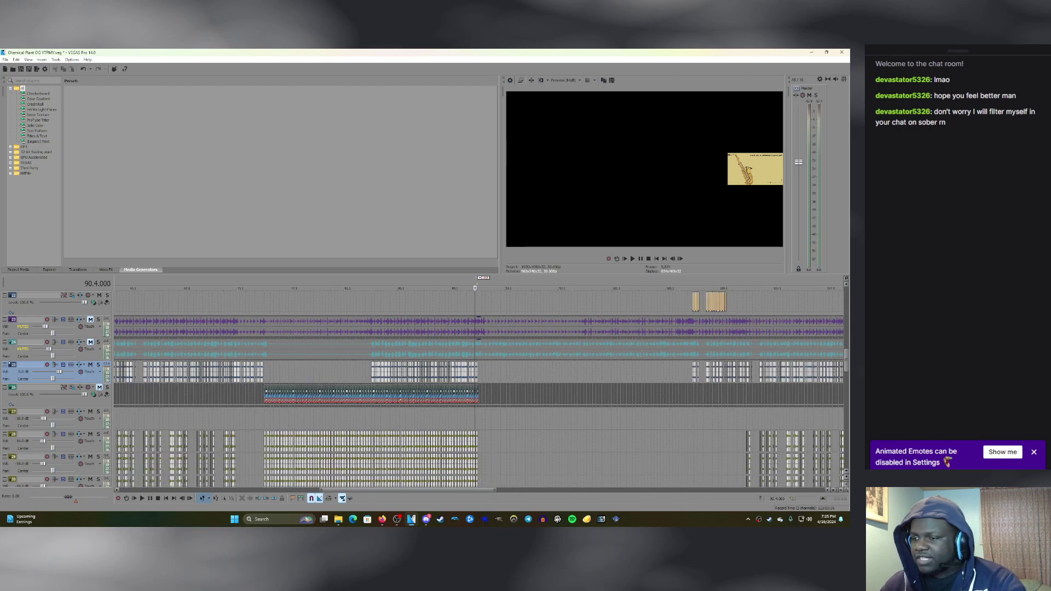
# Play the full mix from the start of bar 75 past the last edited event and save the project.
pyautogui.click(264, 418)
pyautogui.press('space')
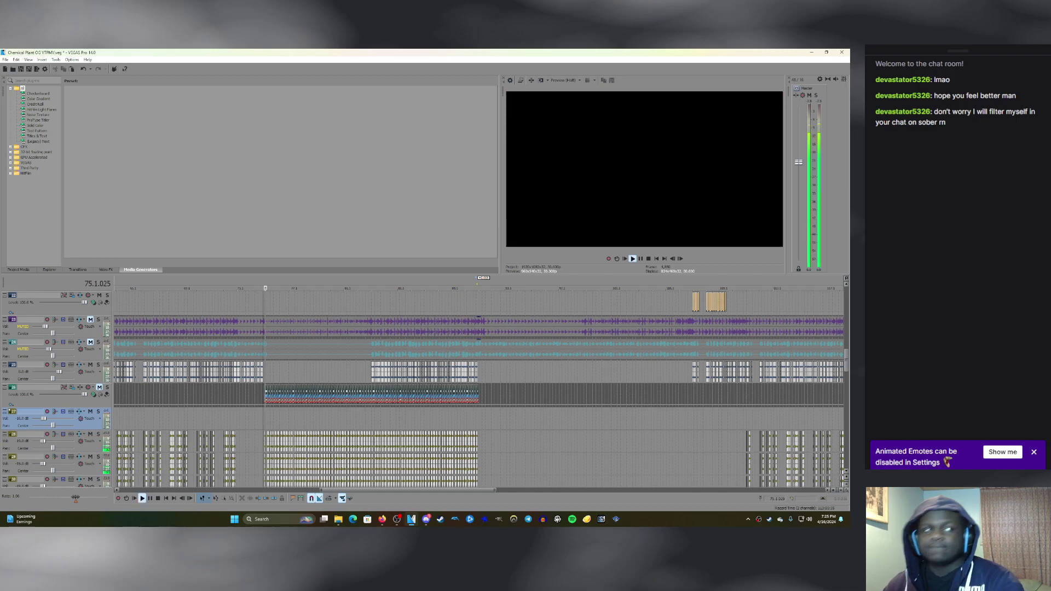
pyautogui.hotkey('ctrl', 's')
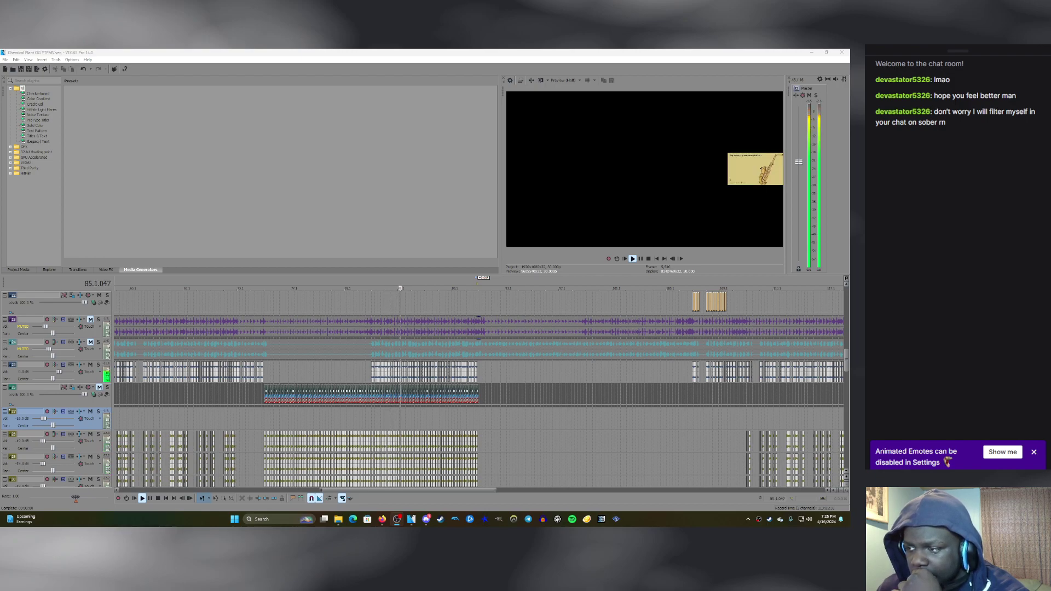
pyautogui.click(477, 372)
pyautogui.scroll(2, 477, 372)
pyautogui.press('Up')
pyautogui.press('Up')
pyautogui.press('Down')
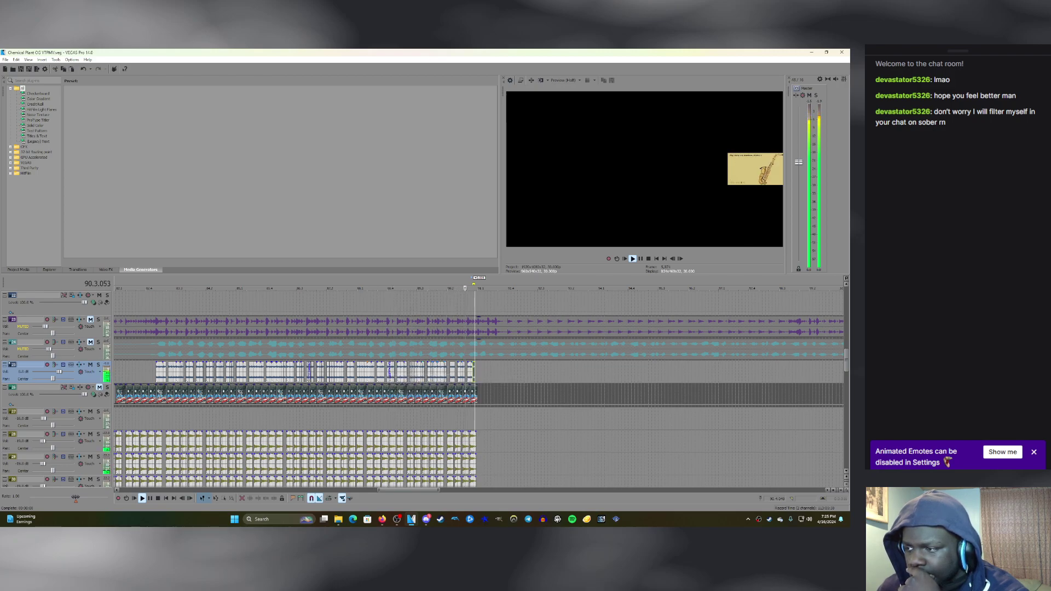
pyautogui.scroll(-1, 389, 368)
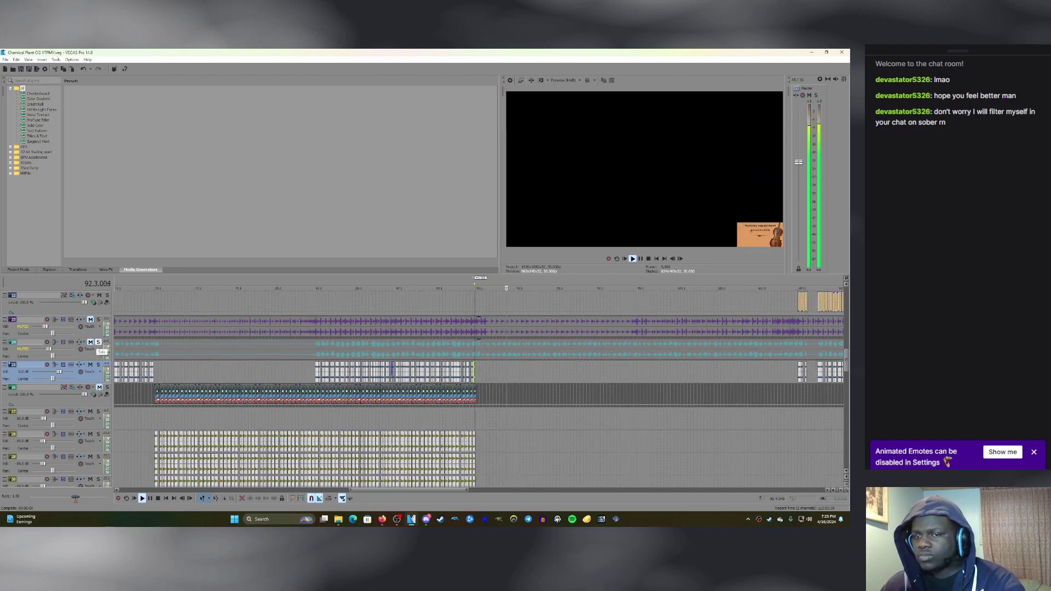
# Unmute and solo the cyan-waveform track to hear the melody past bar 91, and copy the sample track's first event at bar 83.
pyautogui.click(99, 342)
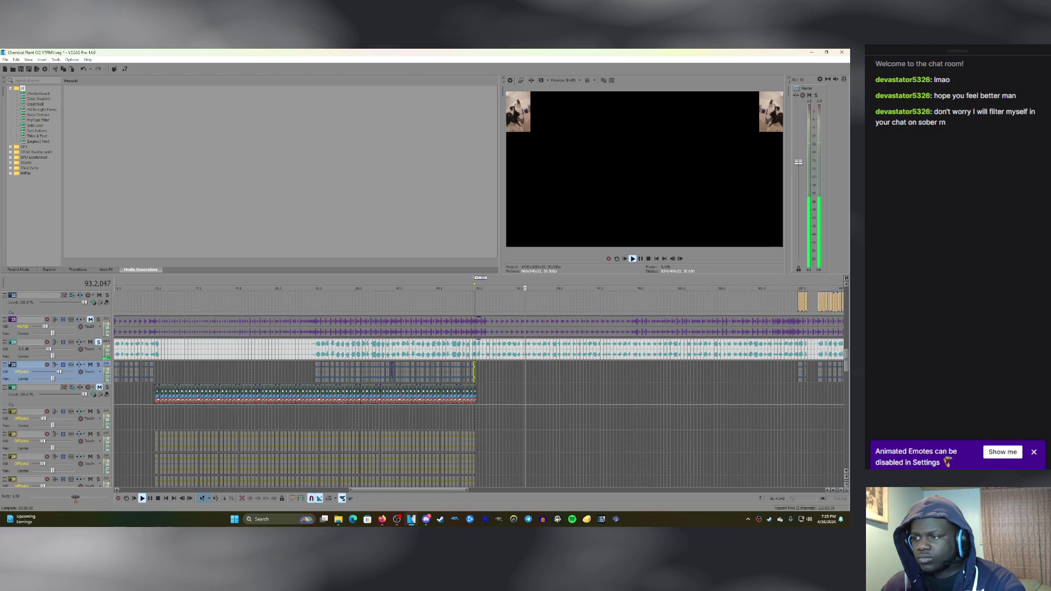
pyautogui.scroll(1, 475, 384)
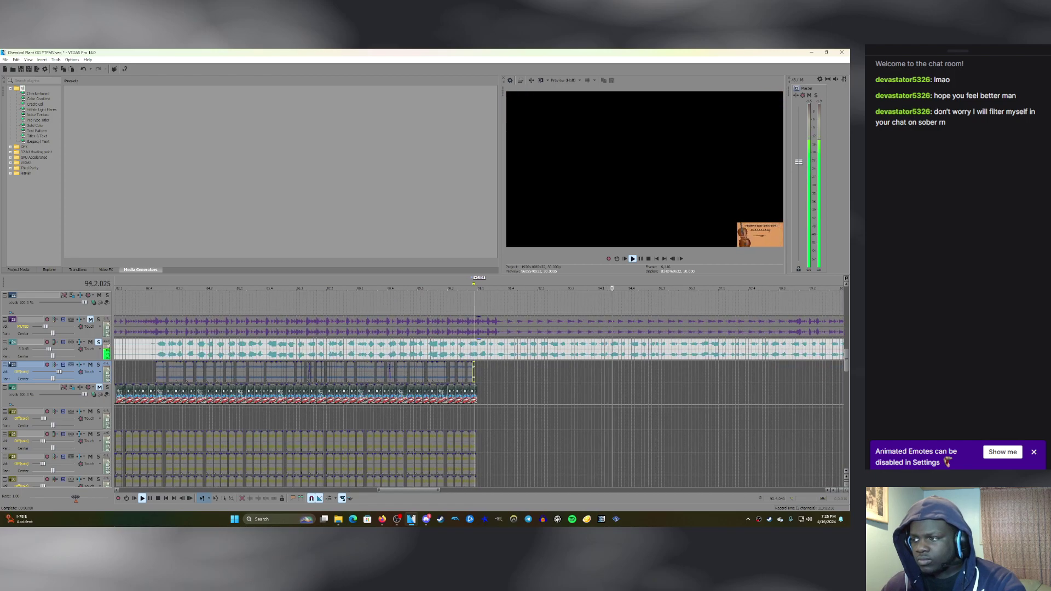
pyautogui.press('Up')
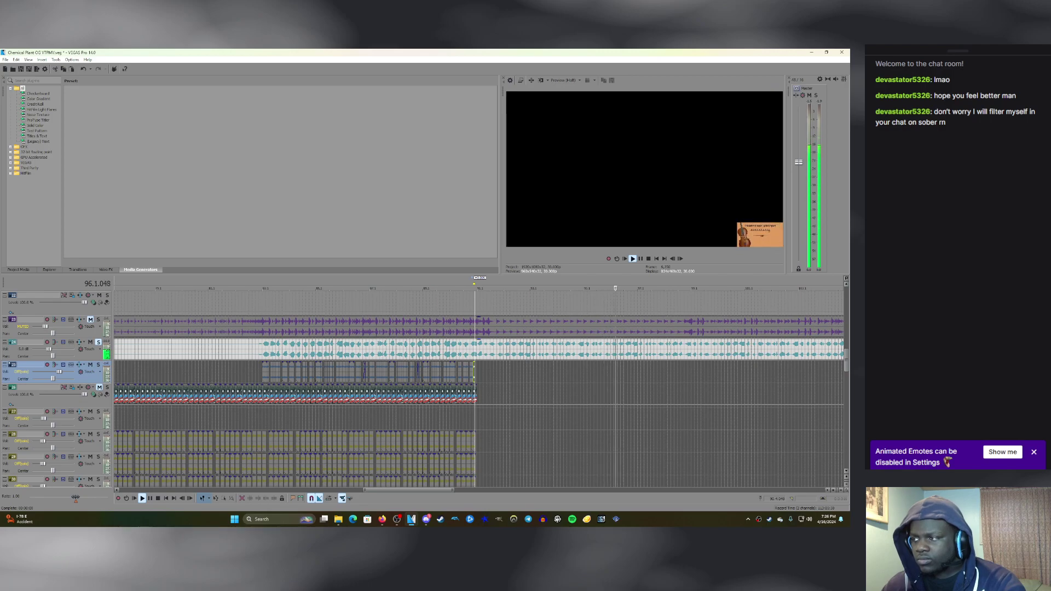
pyautogui.press('Down')
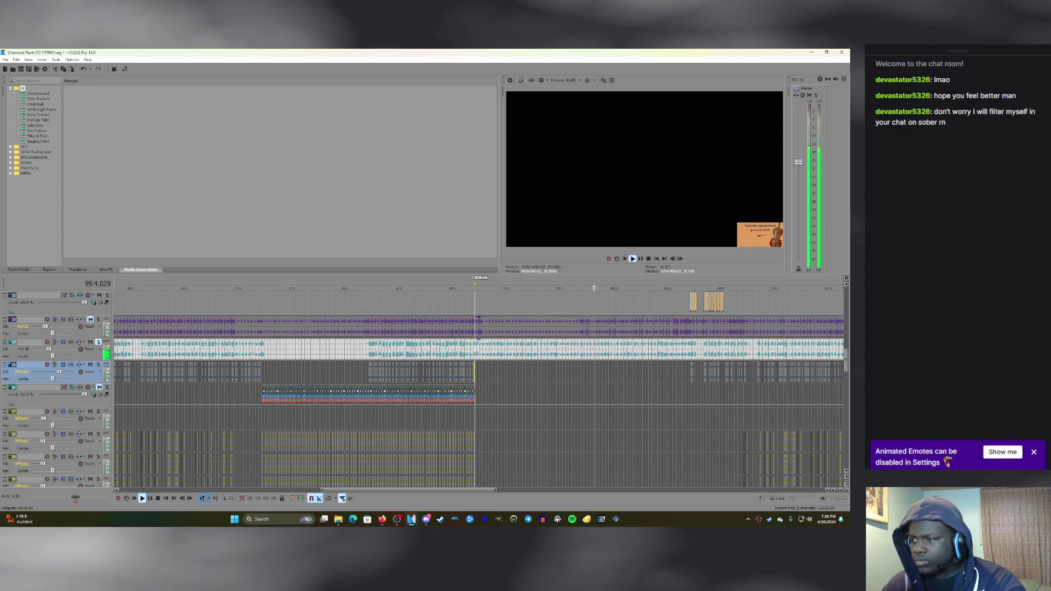
pyautogui.rightClick(372, 372)
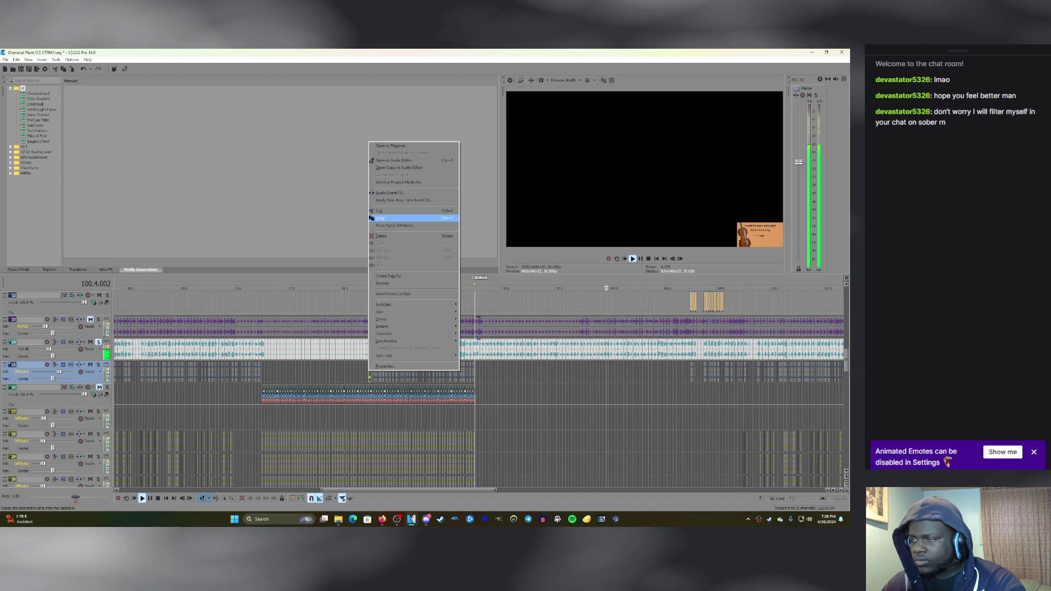
pyautogui.click(381, 218)
# Unmute and solo the purple-waveform track, and listen to it together with the cyan-waveform track up to bar 107.
pyautogui.click(91, 319)
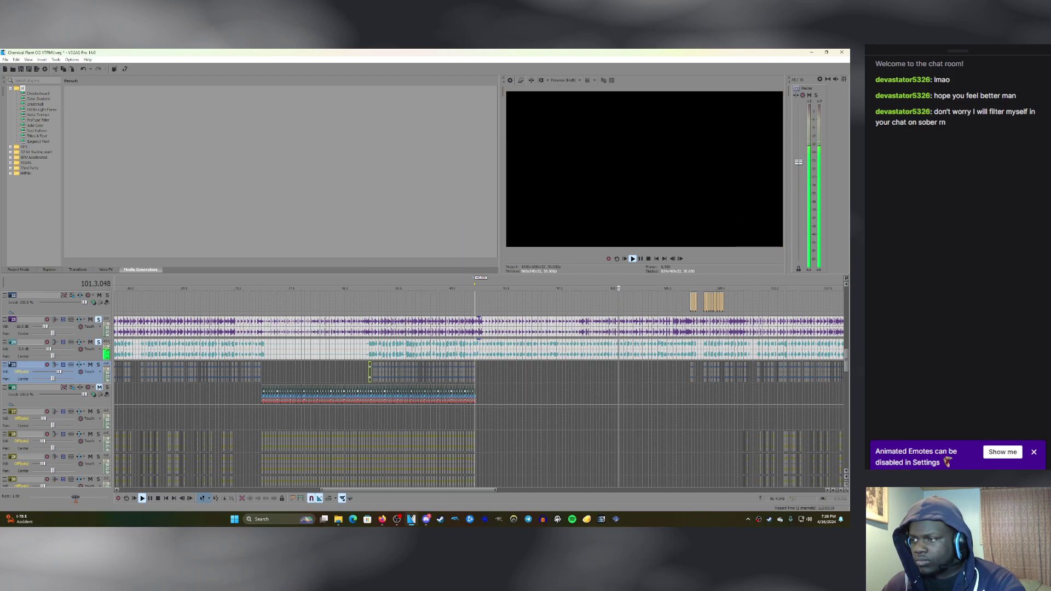
pyautogui.click(99, 319)
pyautogui.scroll(5, 475, 388)
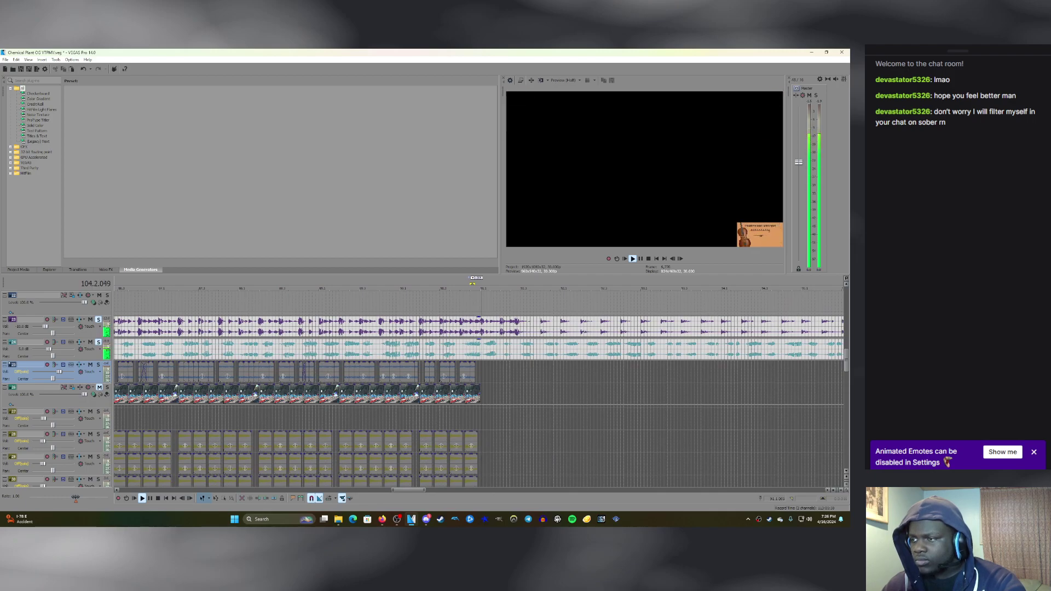
pyautogui.press('Up')
pyautogui.press('Up')
pyautogui.press('Up')
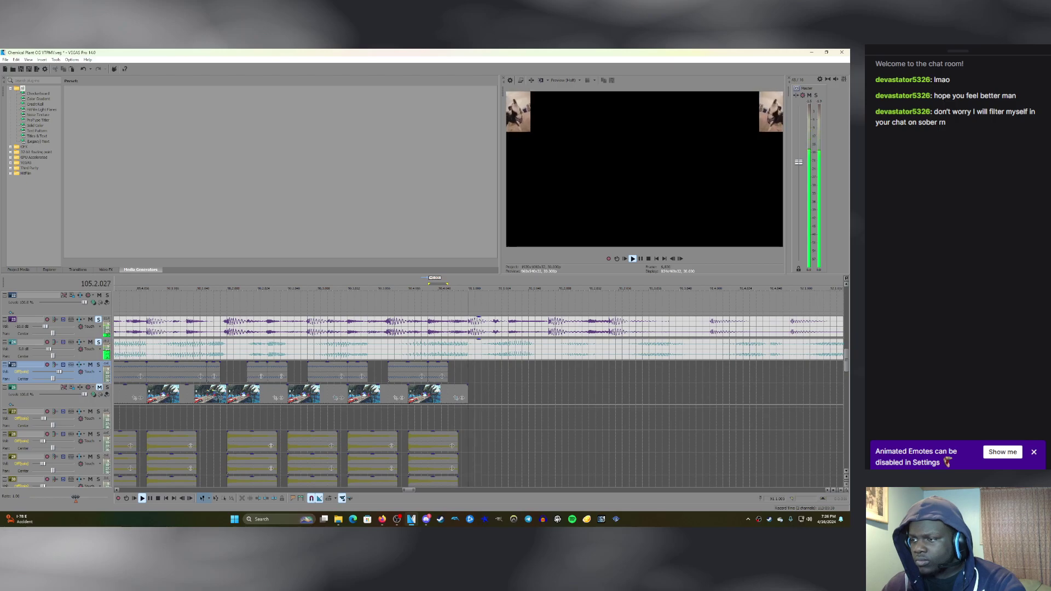
pyautogui.press('Down')
pyautogui.press('Down')
pyautogui.press('Down')
pyautogui.press('Down')
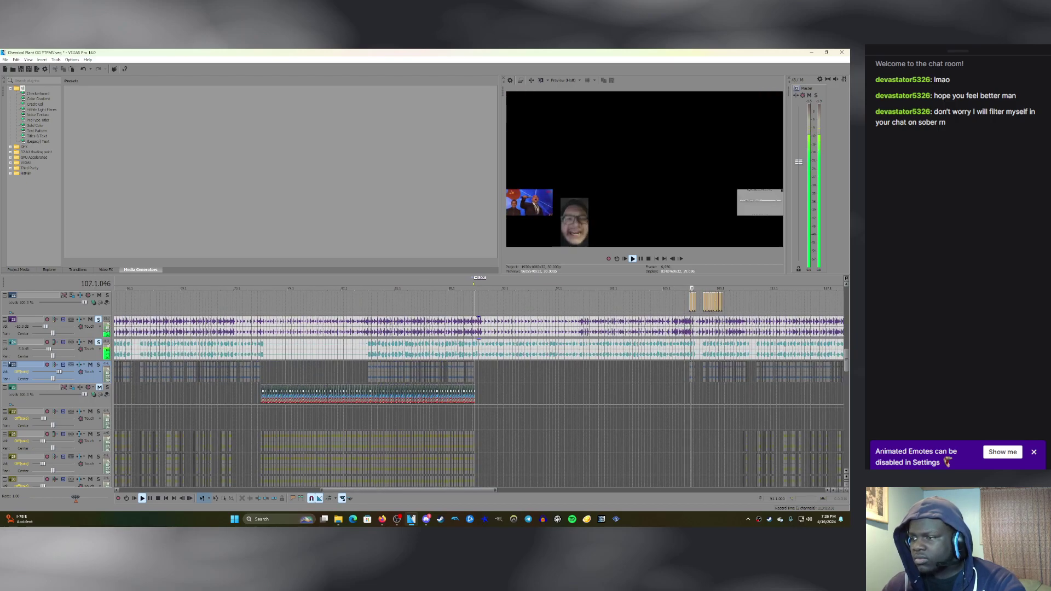
# Solo the selected sample track as well and raise its volume while replaying the mix from 91.1.000.
pyautogui.scroll(4, 474, 391)
pyautogui.press('space')
pyautogui.scroll(2, 474, 391)
pyautogui.press('space')
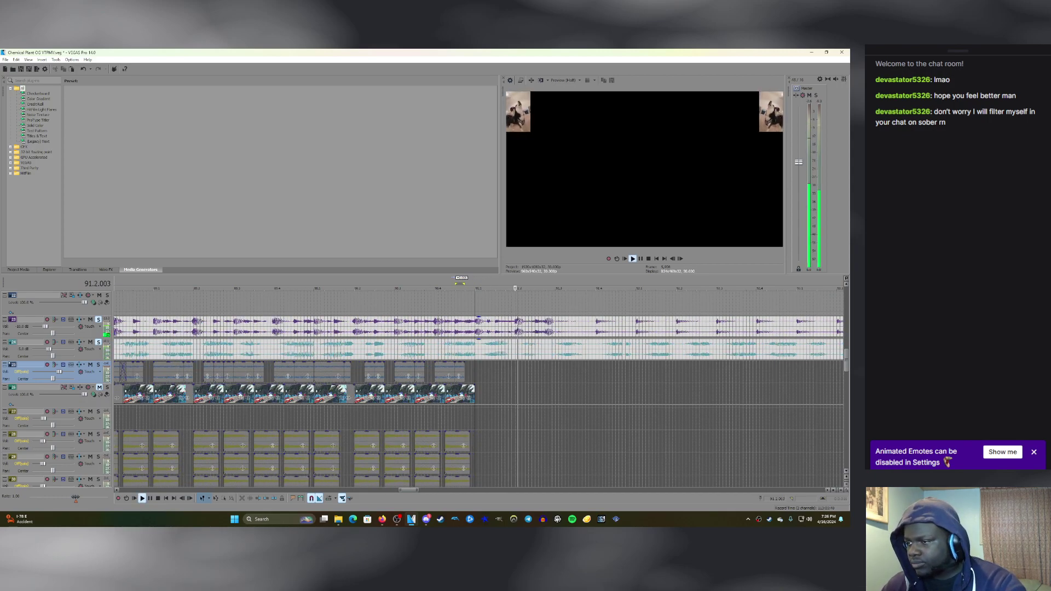
pyautogui.press('space')
pyautogui.press('space')
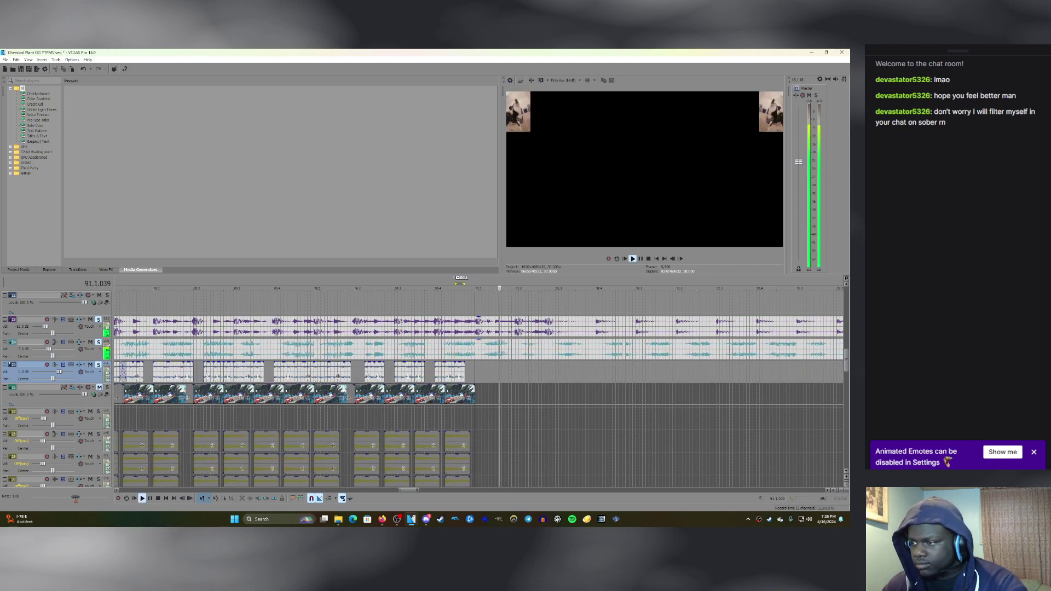
pyautogui.press('space')
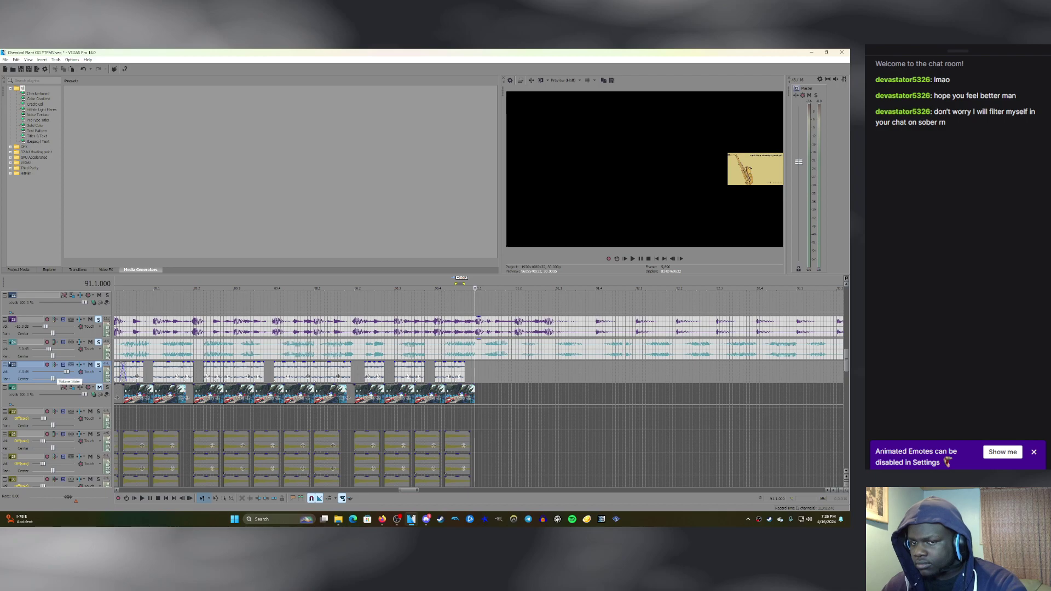
pyautogui.press('space')
pyautogui.press('space')
pyautogui.press('space')
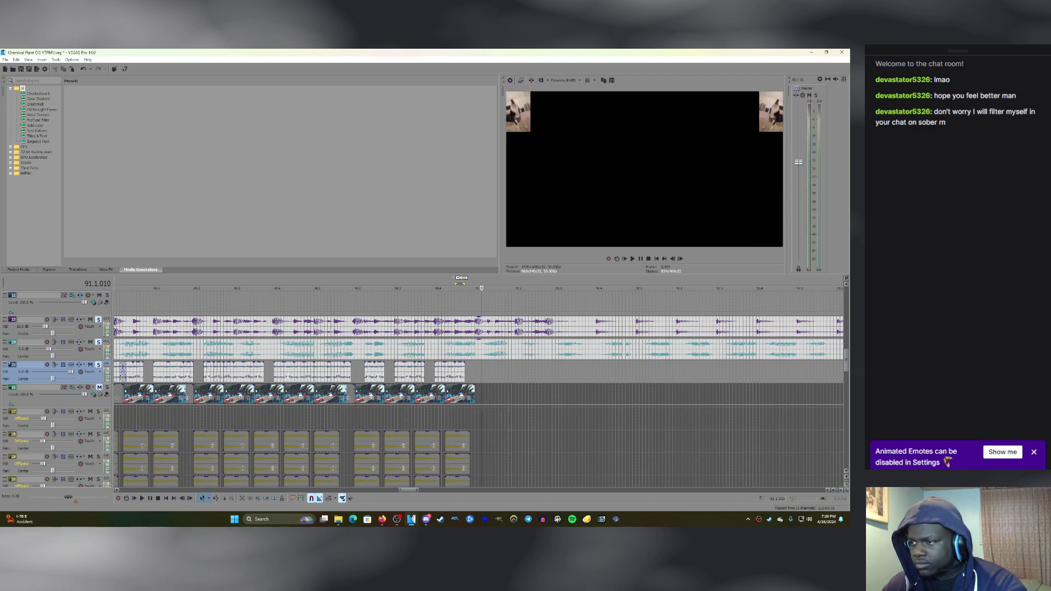
# Paste the copied event onto the selected track at 91.1.000 and play it repeatedly against the reference tracks.
pyautogui.hotkey('ctrl', 'v')
pyautogui.click(476, 371)
pyautogui.press('space')
pyautogui.press('space')
pyautogui.press('space')
pyautogui.press('space')
pyautogui.press('space')
pyautogui.press('space')
pyautogui.press('space')
pyautogui.press('space')
pyautogui.press('space')
pyautogui.press('space')
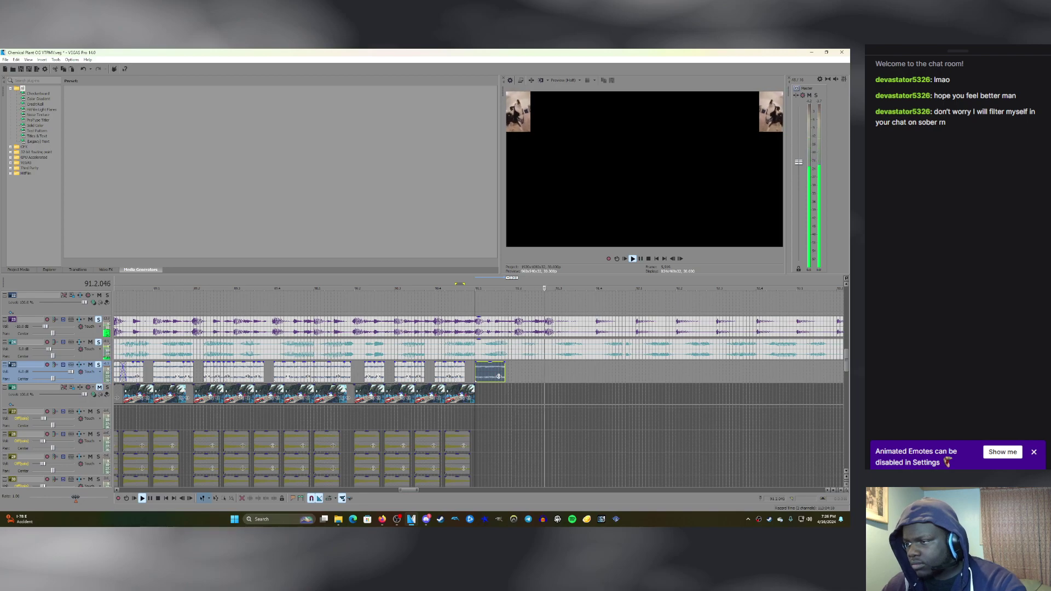
pyautogui.press('space')
# Copy the event at 91.1.000 to 91.2.000 and shorten the copy by trimming its end.
pyautogui.rightClick(498, 373)
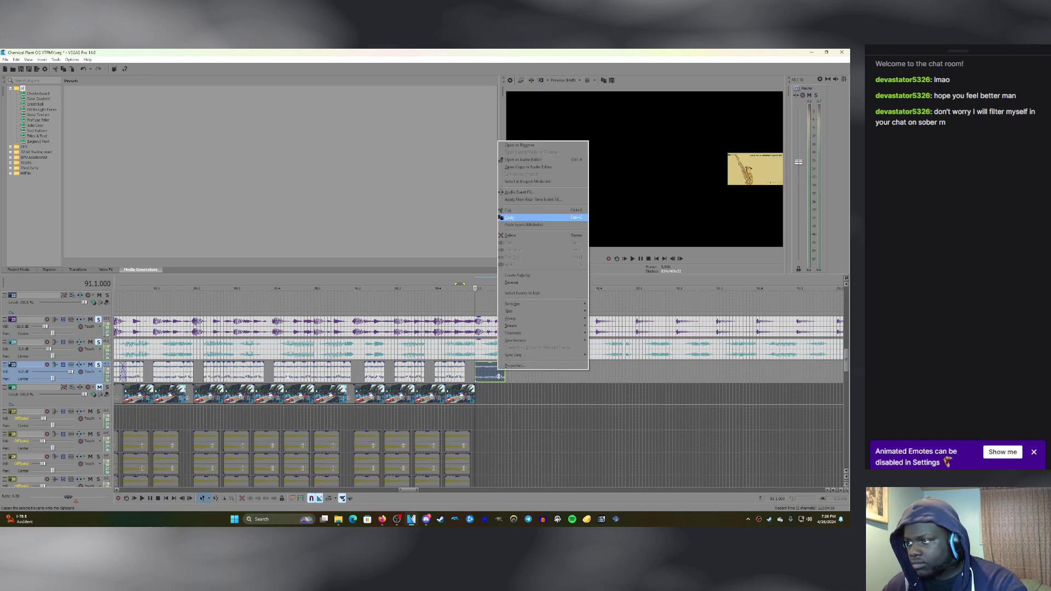
pyautogui.press('Return')
pyautogui.click(515, 373)
pyautogui.hotkey('ctrl', 'v')
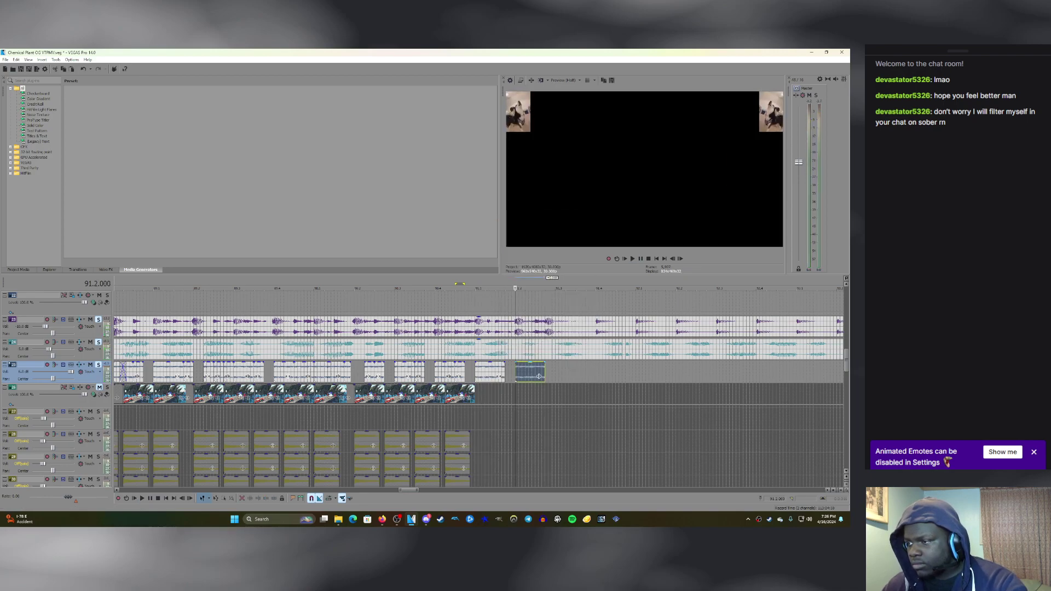
pyautogui.moveTo(539, 376); pyautogui.dragTo(532, 376)
pyautogui.press('space')
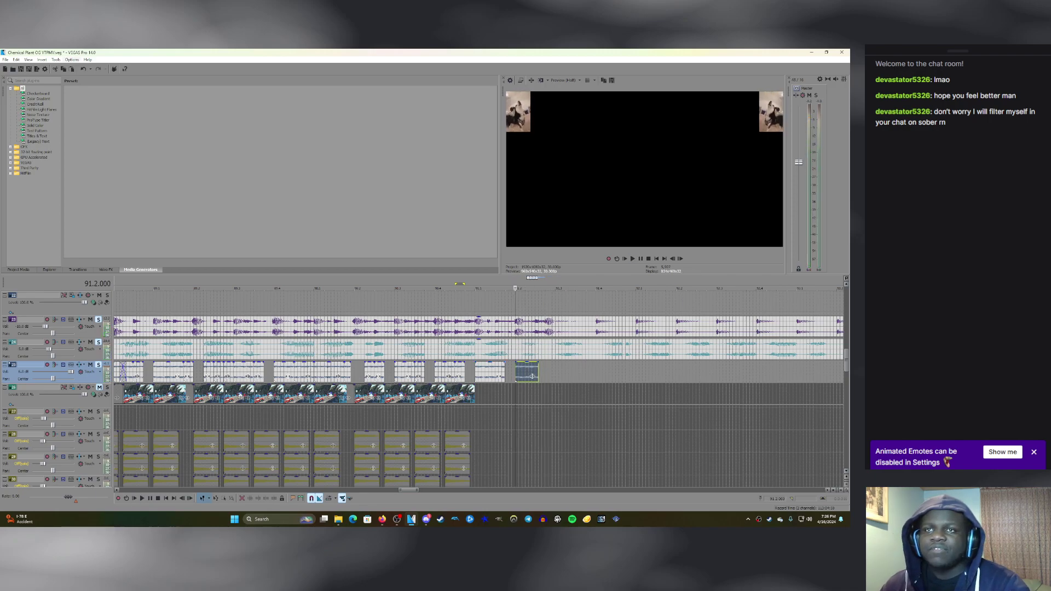
# Change the timeline's grid spacing, and extend the end of the event at 91.2.000 slightly while replaying from 91.1.000.
pyautogui.click(71, 59)
pyautogui.moveTo(107, 111)
pyautogui.click(181, 205)
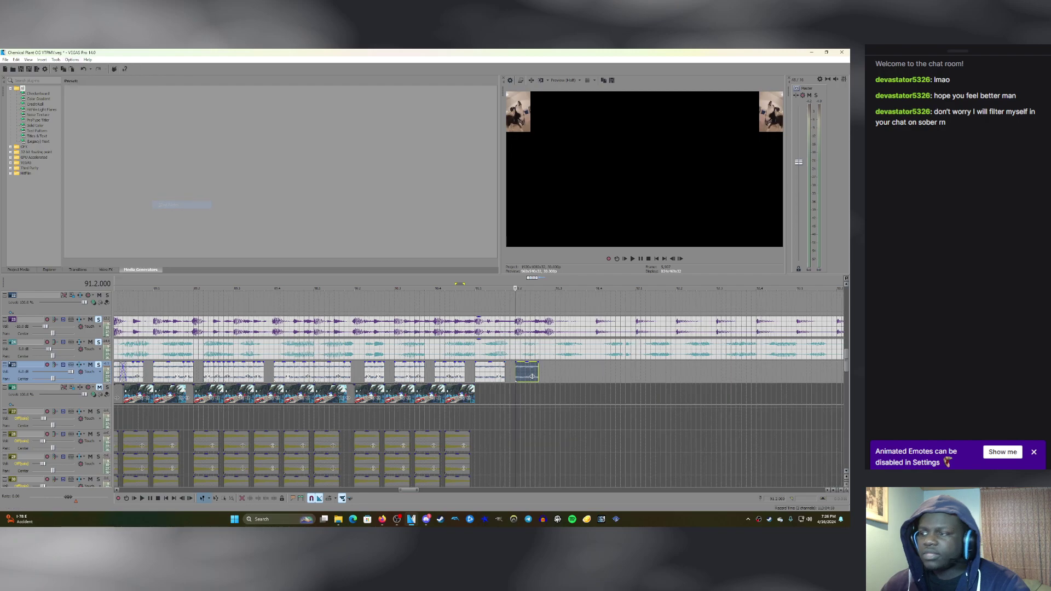
pyautogui.click(499, 376)
pyautogui.press('space')
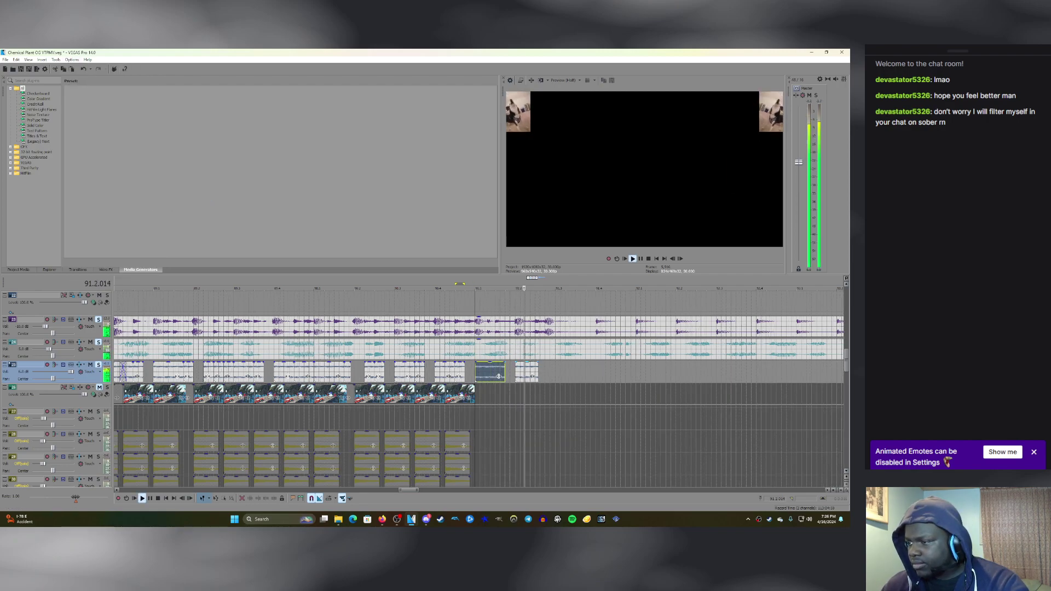
pyautogui.press('space')
pyautogui.click(534, 377)
pyautogui.press('space')
pyautogui.press('space')
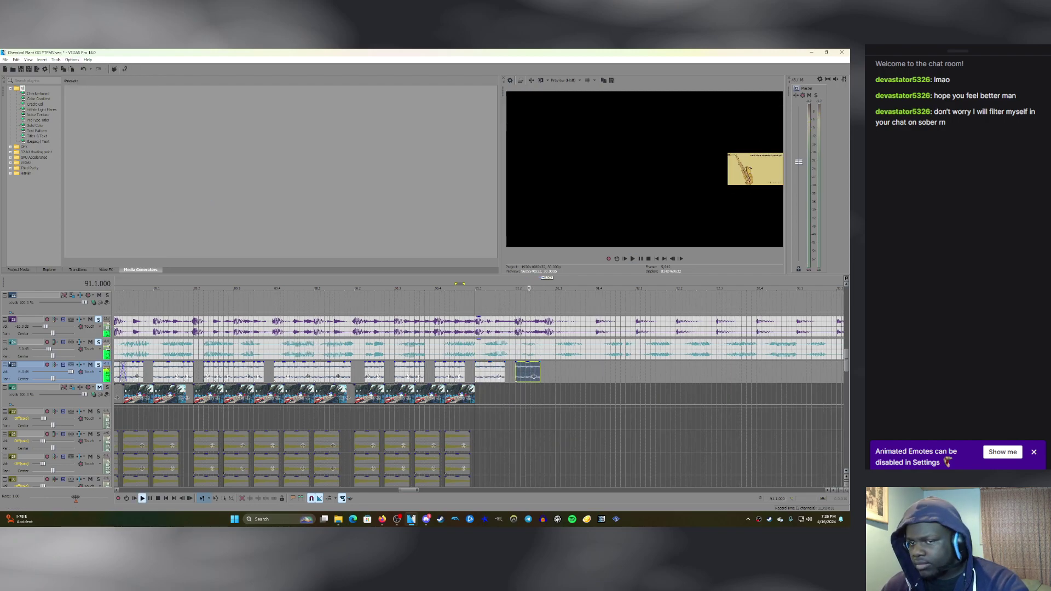
pyautogui.press('space')
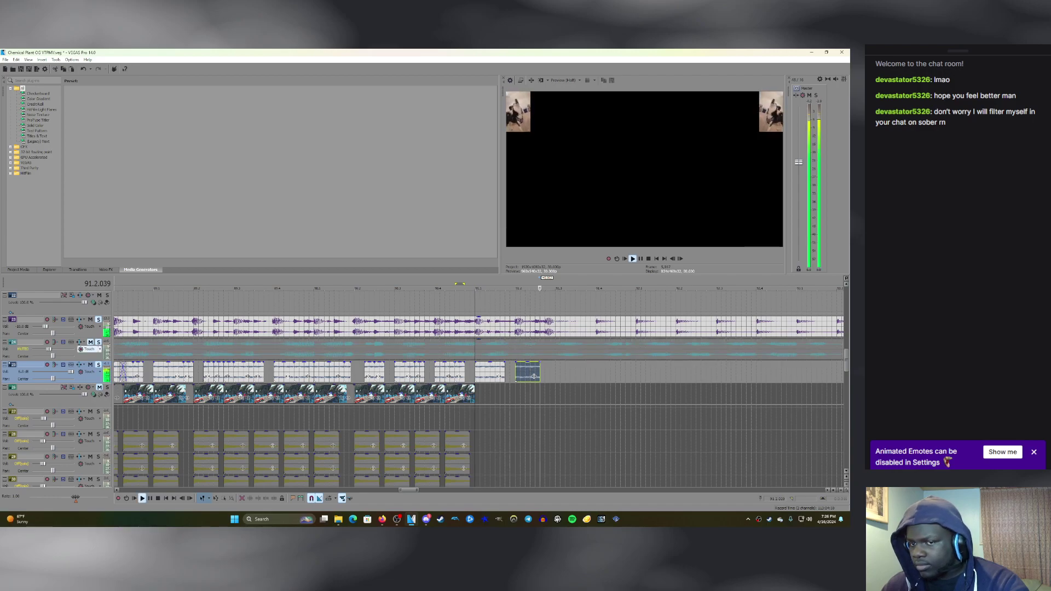
# Unmute the cyan-waveform track, and paste the copied event onto the selected track at 91.3.000.
pyautogui.press('space')
pyautogui.click(90, 342)
pyautogui.press('space')
pyautogui.press('space')
pyautogui.click(555, 372)
pyautogui.hotkey('ctrl', 'v')
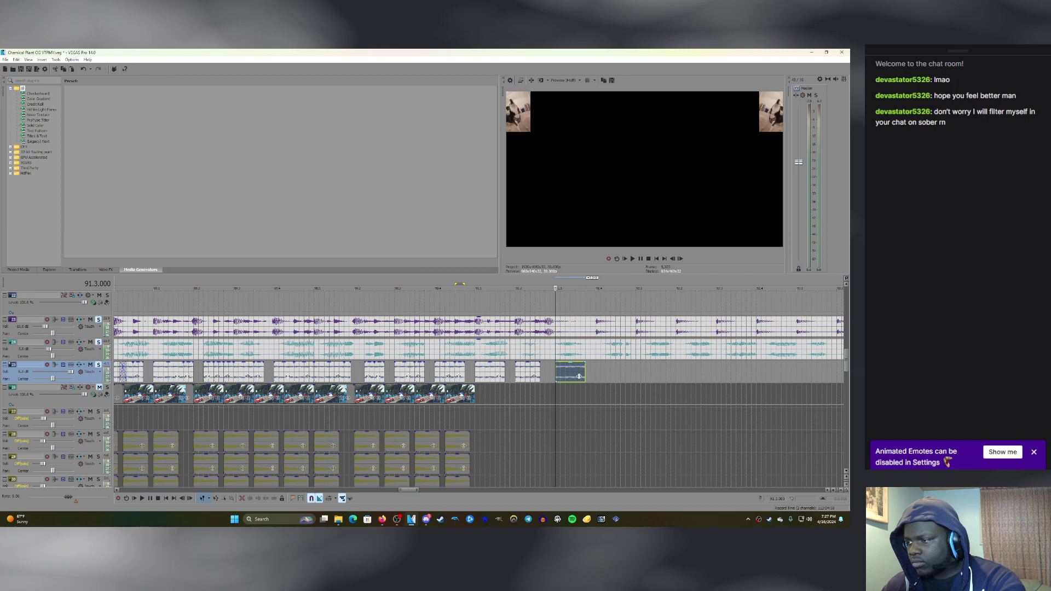
pyautogui.press('space')
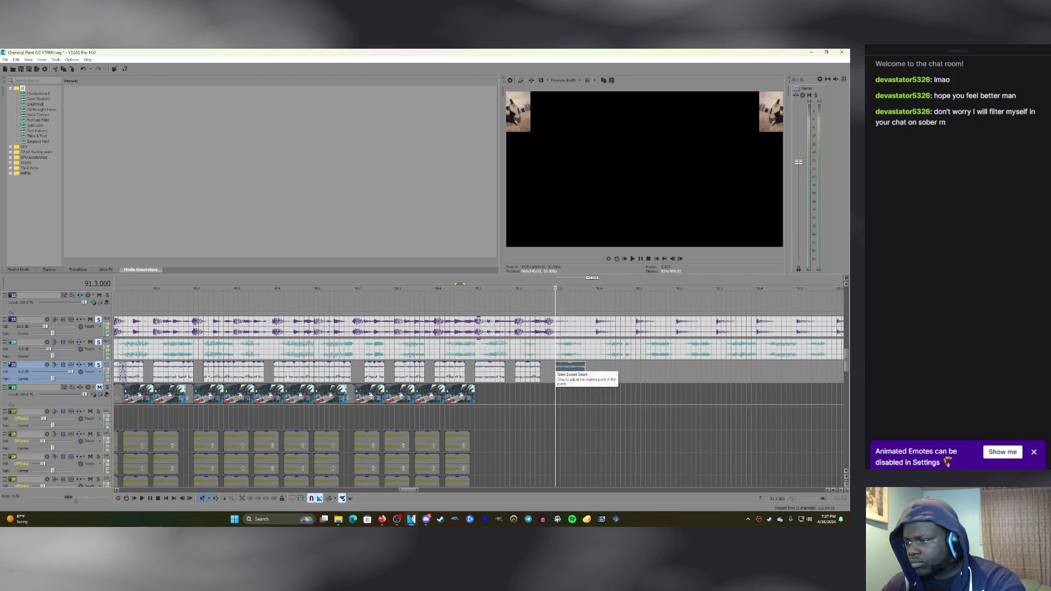
pyautogui.click(479, 376)
pyautogui.press('space')
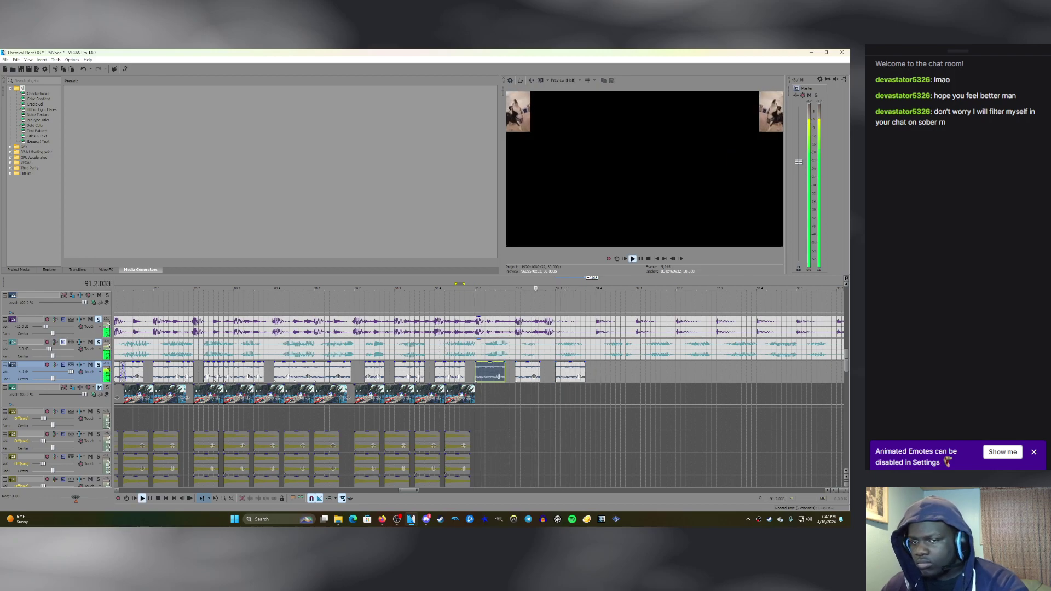
# With the cyan-waveform track muted, move the event at 91.3.000 earlier so it starts closer to the preceding event, and lengthen it slightly.
pyautogui.click(90, 342)
pyautogui.press('space')
pyautogui.press('space')
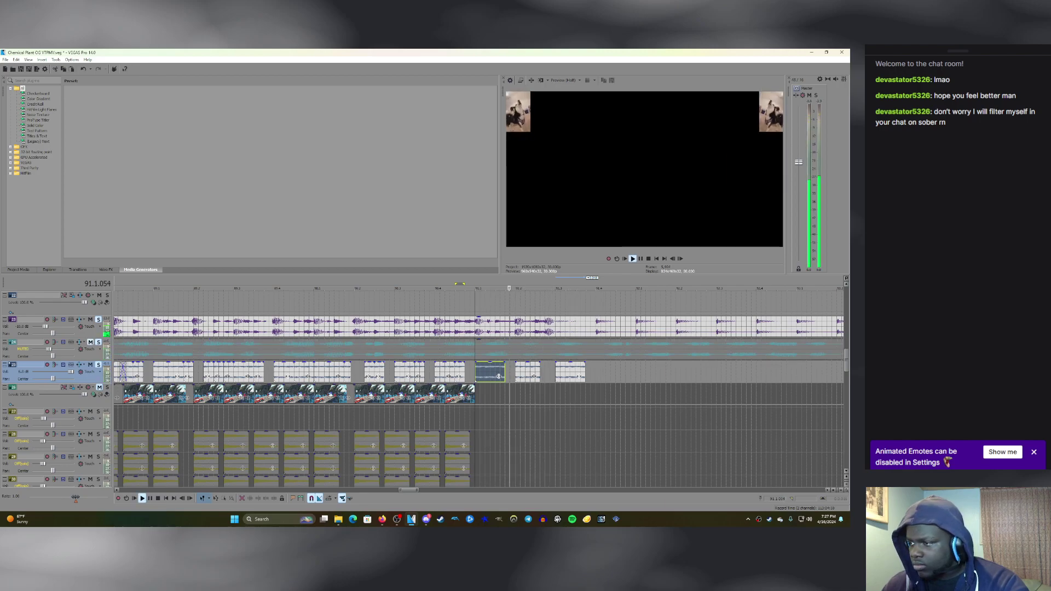
pyautogui.moveTo(580, 377); pyautogui.dragTo(572, 377)
pyautogui.press('space')
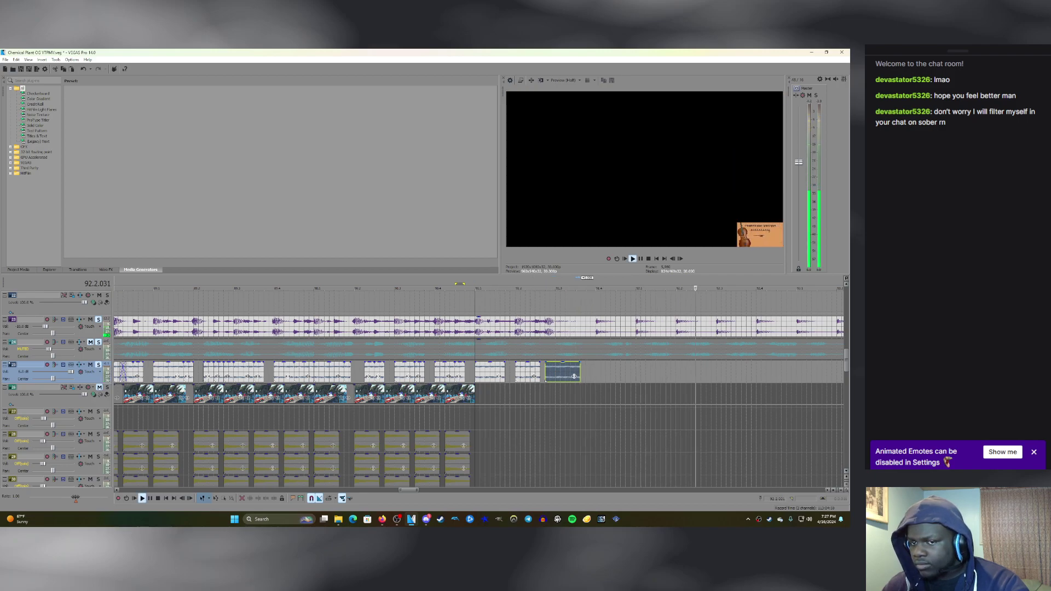
# Listen to the new notes from 91.1.000 with the cyan-waveform track unmuted and the purple-waveform track muted.
pyautogui.click(90, 342)
pyautogui.press('space')
pyautogui.press('space')
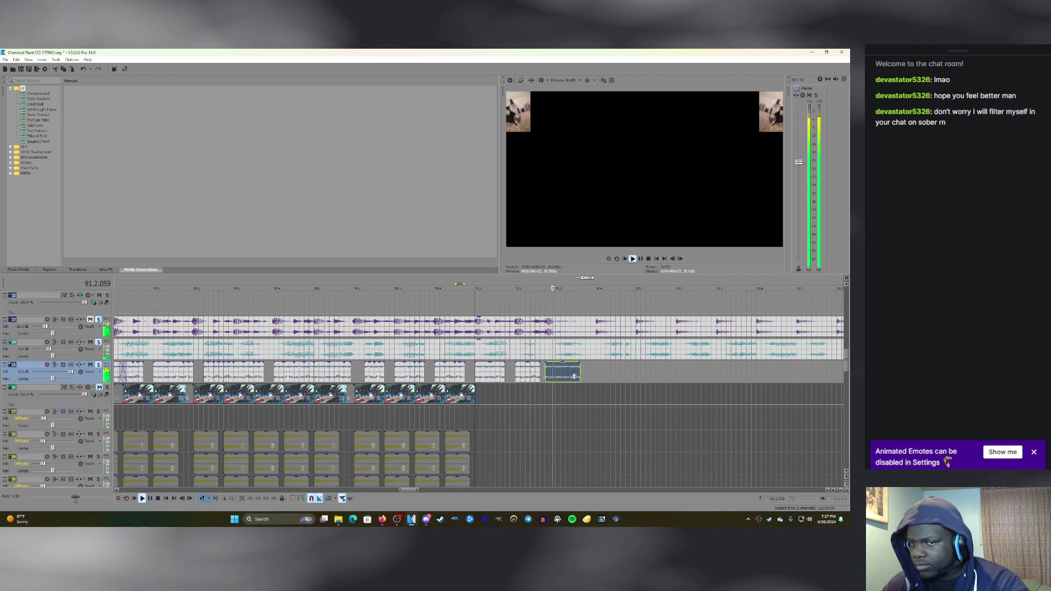
pyautogui.click(91, 319)
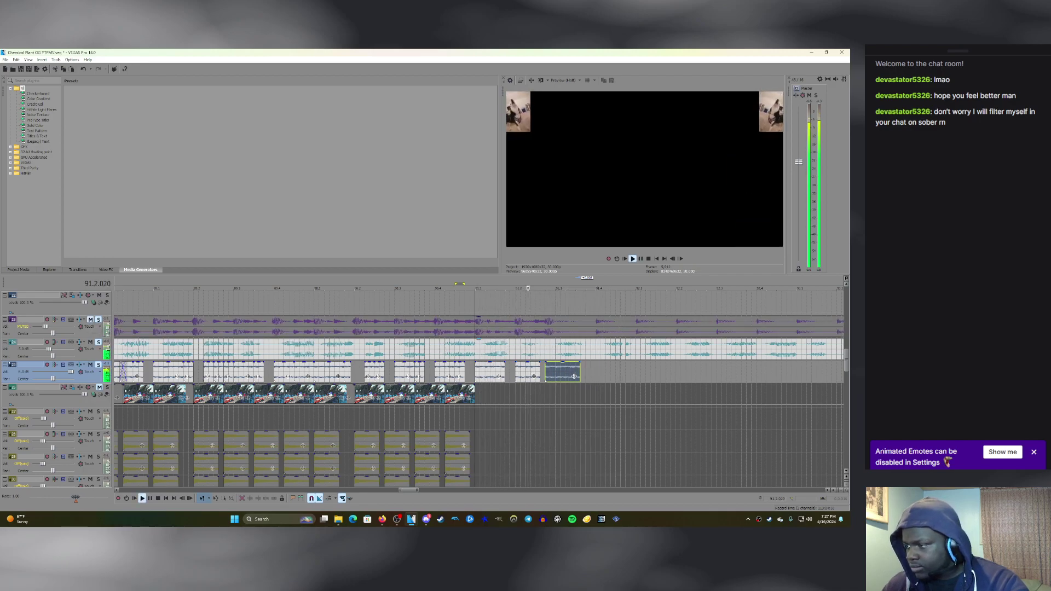
pyautogui.click(585, 349)
pyautogui.press('space')
# Try the copied event at 91.4.000, replaying from 91.1.000 to check it, and delete it.
pyautogui.click(596, 371)
pyautogui.press('space')
pyautogui.press('space')
pyautogui.hotkey('ctrl', 'v')
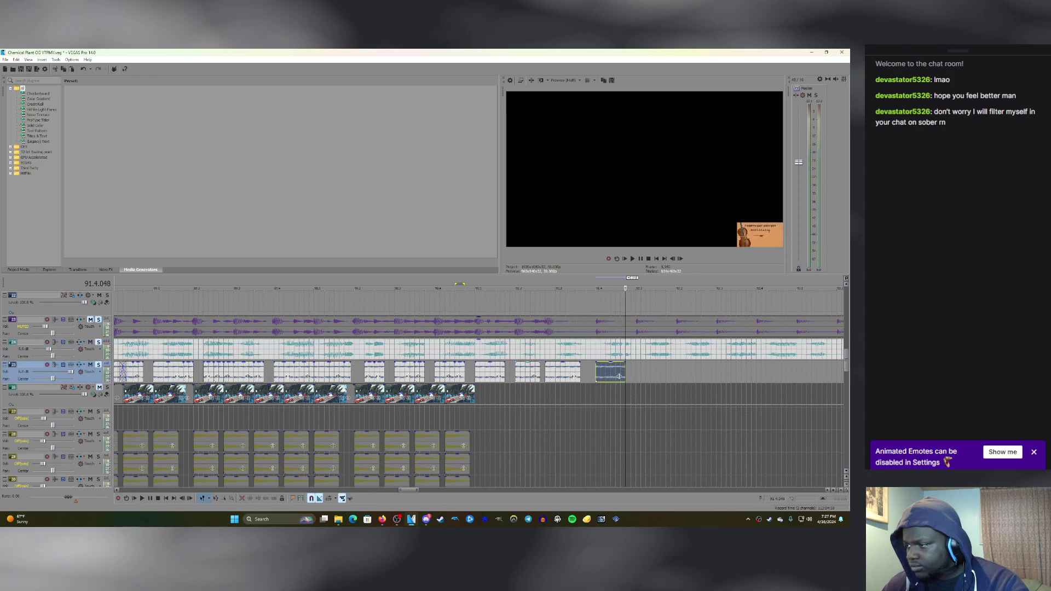
pyautogui.click(499, 377)
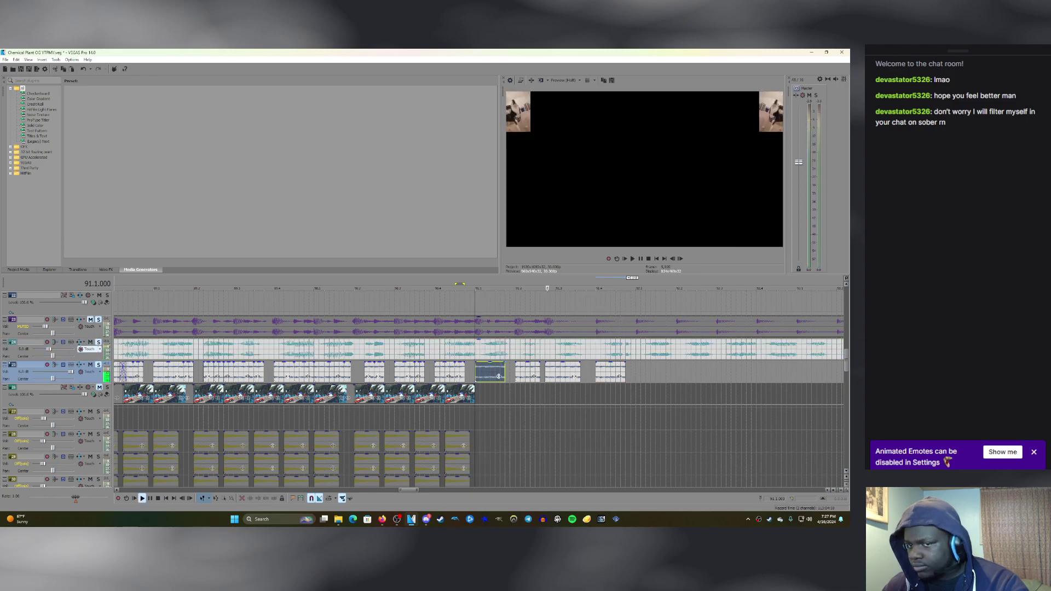
pyautogui.press('space')
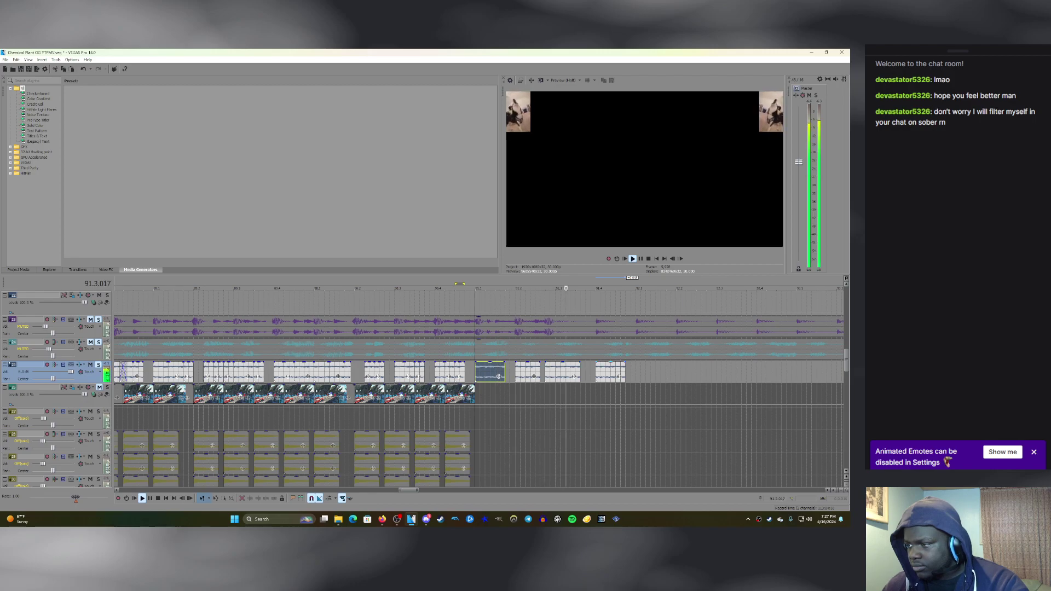
pyautogui.press('space')
pyautogui.click(619, 376)
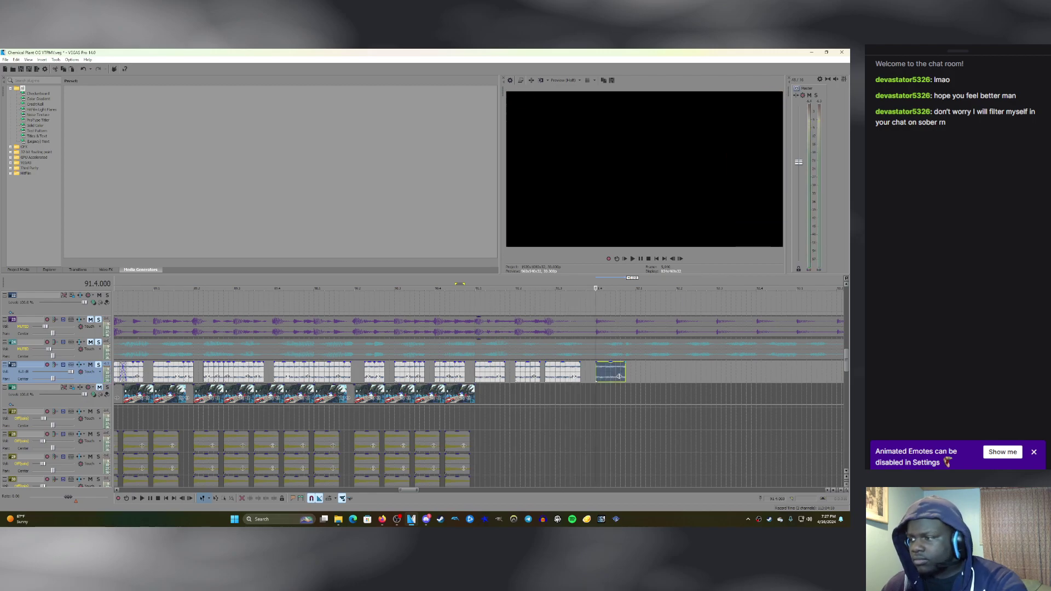
pyautogui.press('Delete')
# Copy the event that starts just before 91.3.000, paste it at 91.4.000, and replay from 91.1.000.
pyautogui.rightClick(568, 366)
pyautogui.click(581, 215)
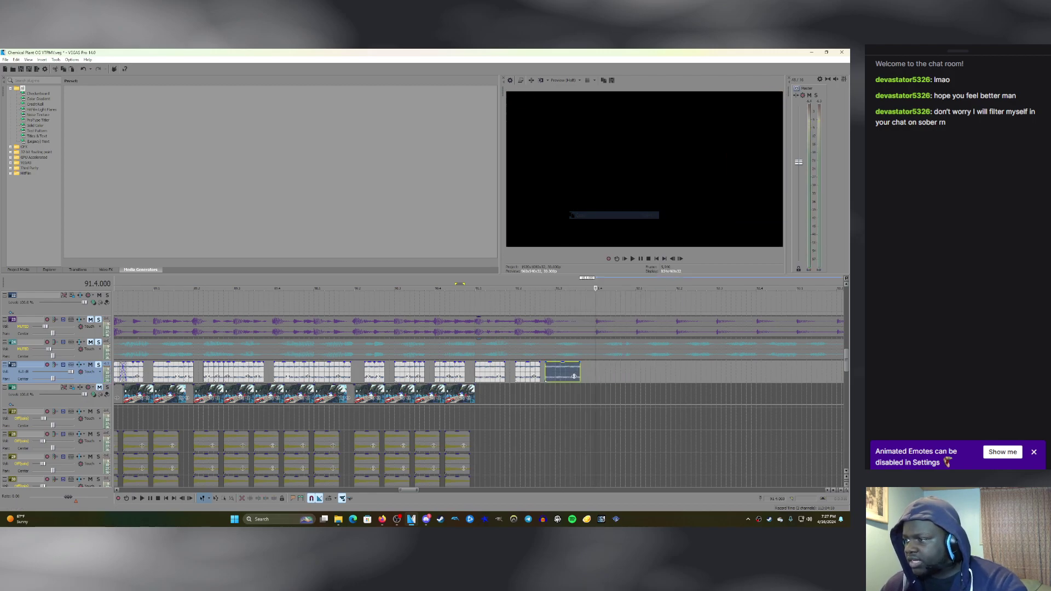
pyautogui.hotkey('ctrl', 'v')
pyautogui.click(475, 394)
pyautogui.press('space')
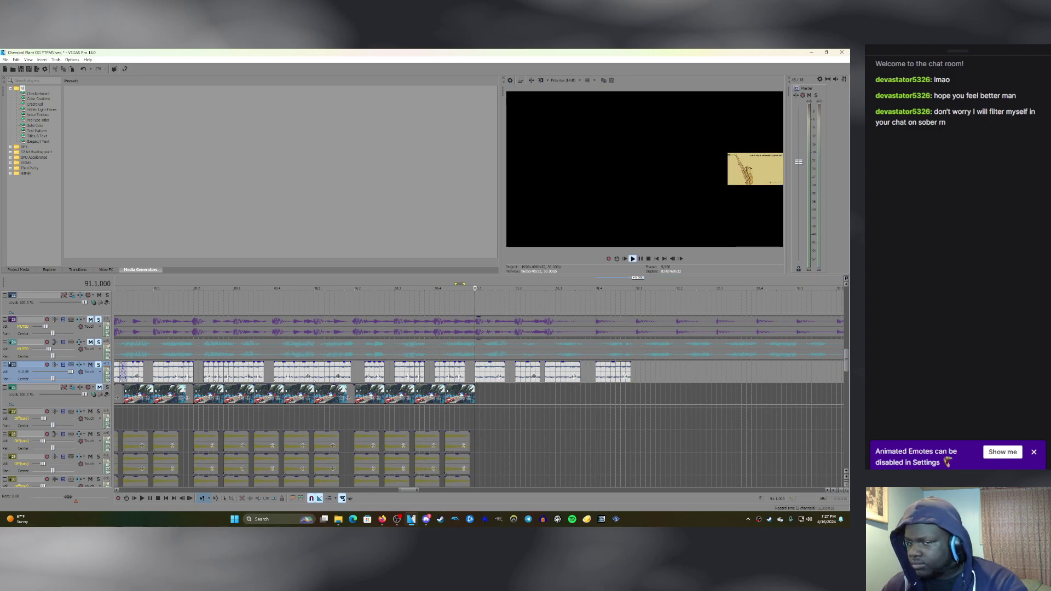
pyautogui.press('space')
# Compare the notes from 91.1.000 with the cyan-waveform track, and leave both reference tracks unmuted.
pyautogui.click(90, 341)
pyautogui.press('space')
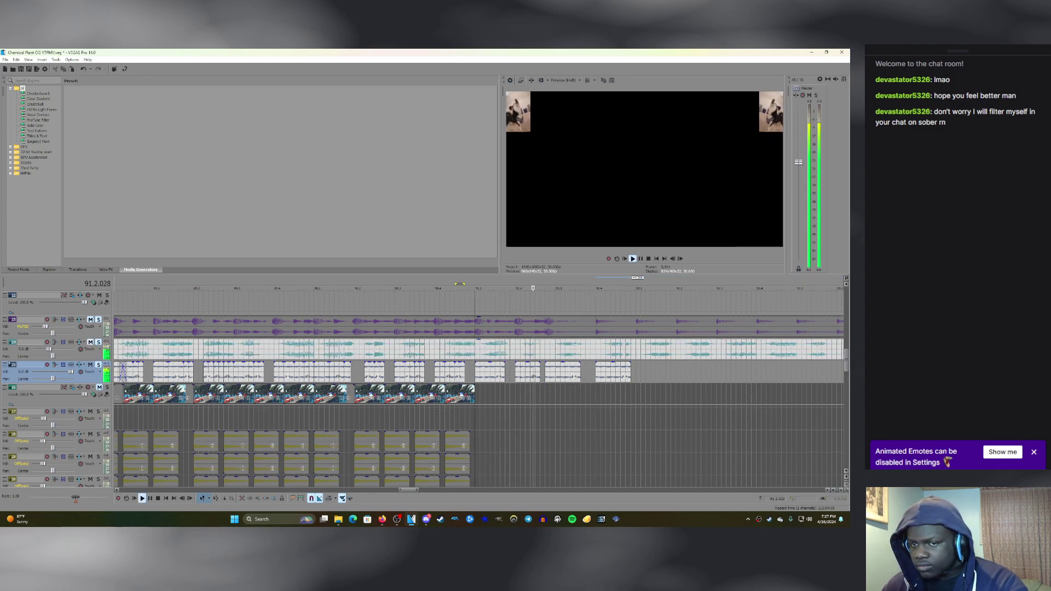
pyautogui.click(91, 342)
pyautogui.press('space')
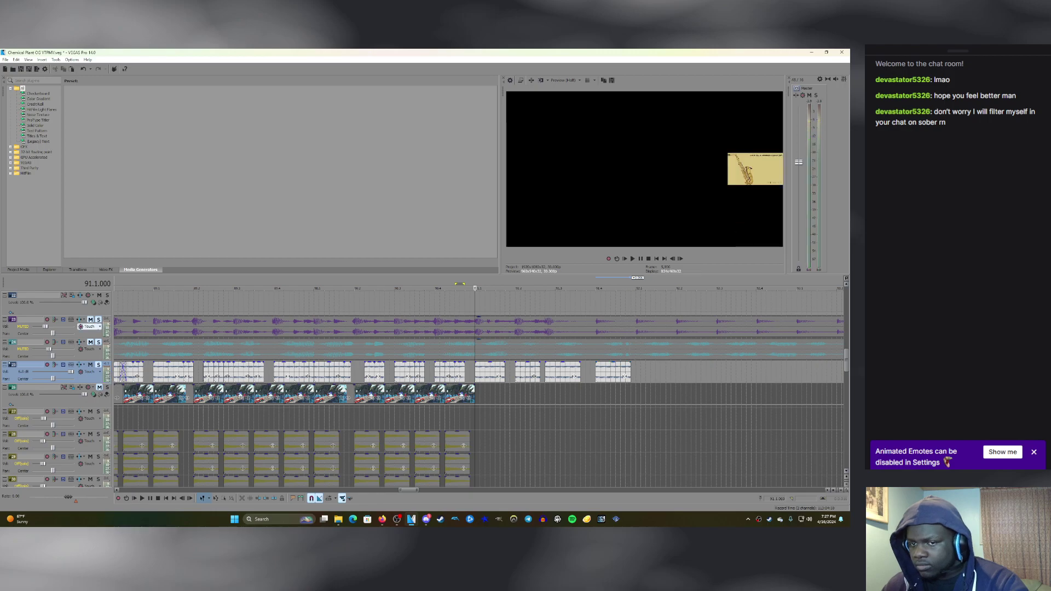
pyautogui.press('space')
pyautogui.click(91, 319)
pyautogui.click(91, 341)
# Replay the event at 91.4.000 against both reference tracks and split it at 91.4.048.
pyautogui.click(626, 348)
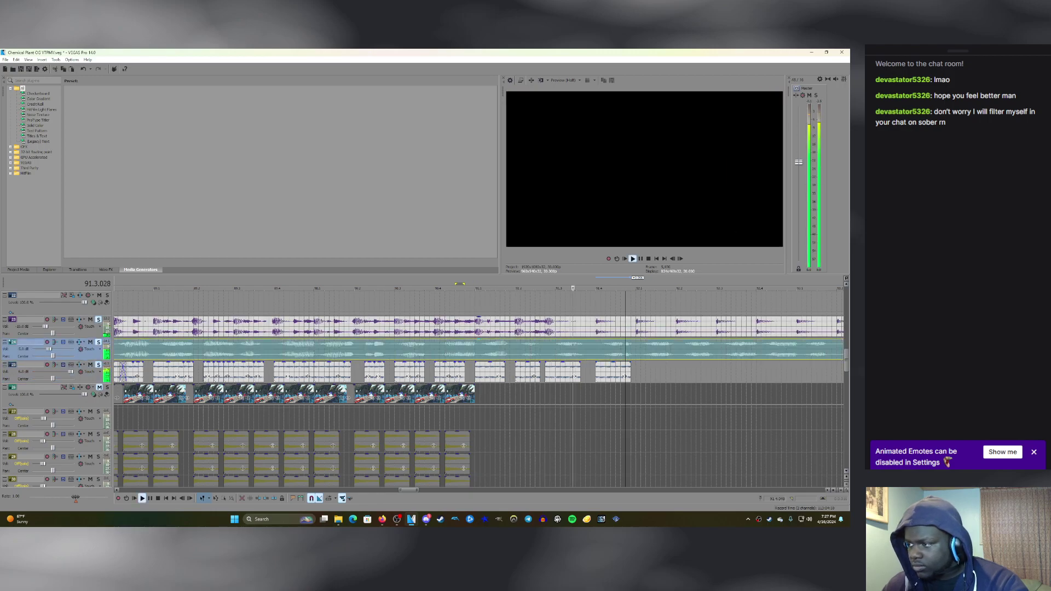
pyautogui.scroll(1, 626, 349)
pyautogui.scroll(-1, 475, 371)
pyautogui.press('space')
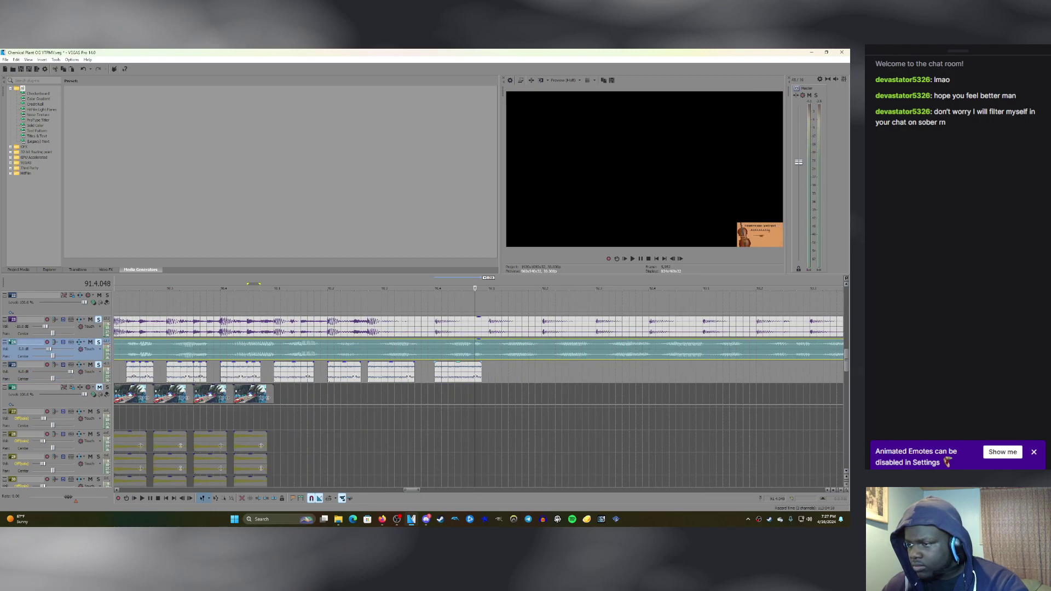
pyautogui.click(436, 371)
pyautogui.press('space')
pyautogui.press('space')
pyautogui.press('space')
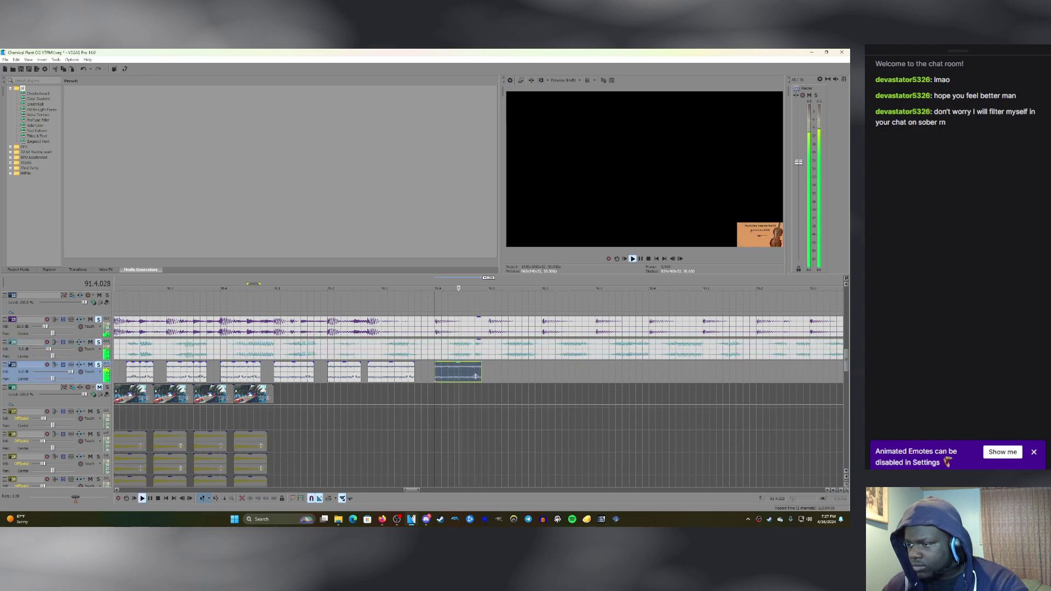
pyautogui.press('space')
pyautogui.click(474, 371)
pyautogui.press('s')
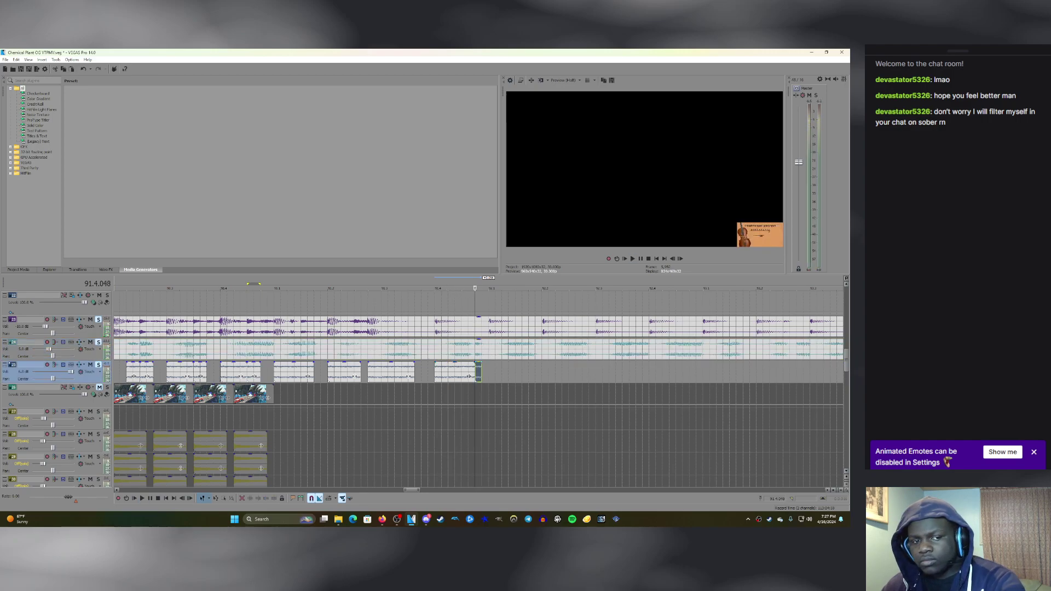
# Listen repeatedly from 91.4.048, muting the selected track temporarily to hear the reference tracks alone.
pyautogui.press('space')
pyautogui.press('space')
pyautogui.press('space')
pyautogui.press('space')
pyautogui.click(90, 364)
pyautogui.press('space')
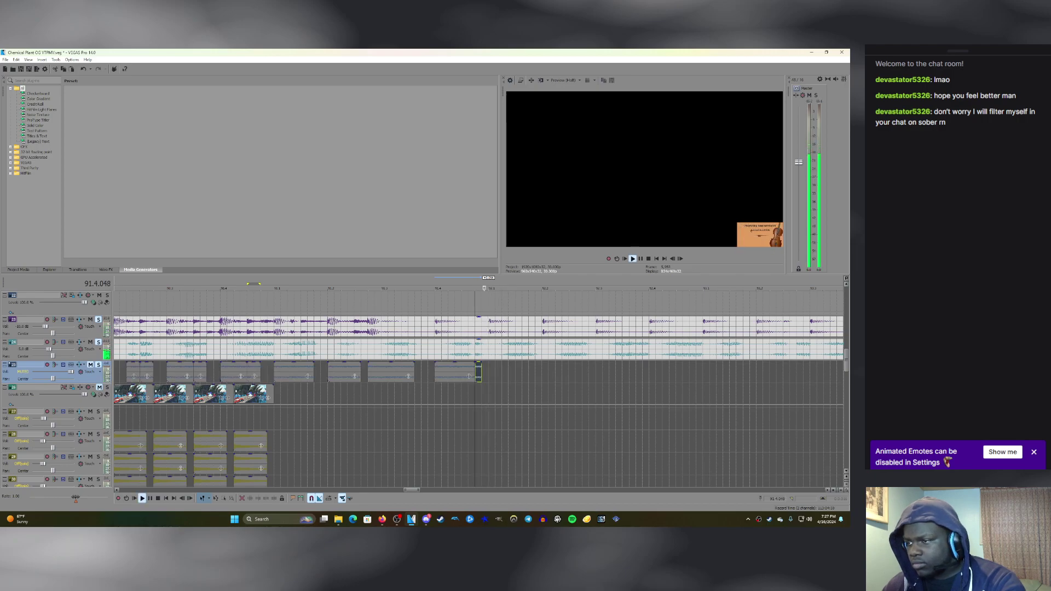
pyautogui.press('space')
pyautogui.press('m')
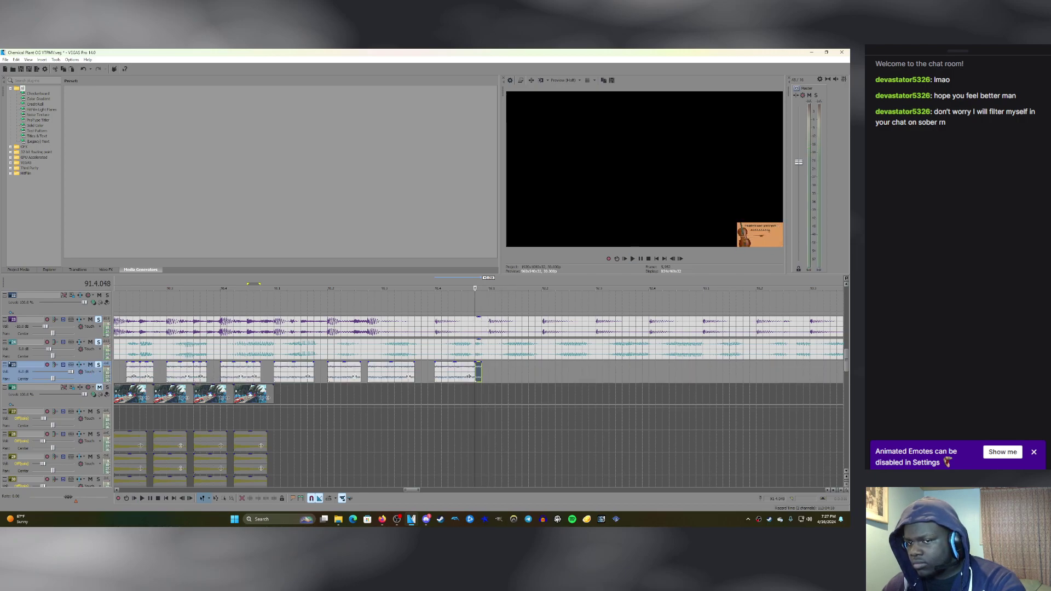
# Mute the cyan-waveform track and replay the split event from 91.4.000.
pyautogui.click(91, 342)
pyautogui.press('space')
pyautogui.press('space')
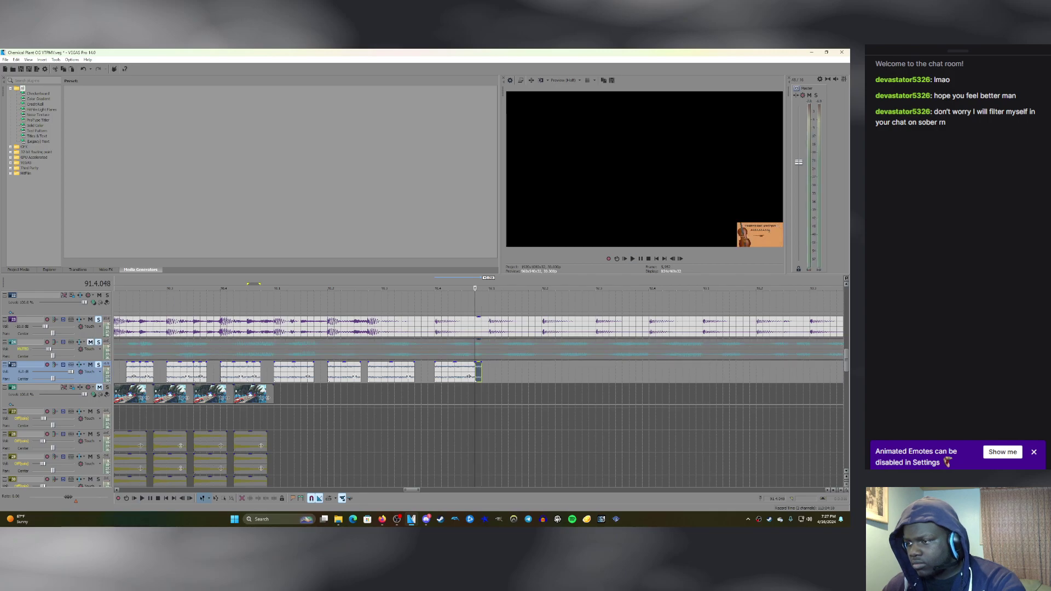
pyautogui.click(470, 377)
pyautogui.press('space')
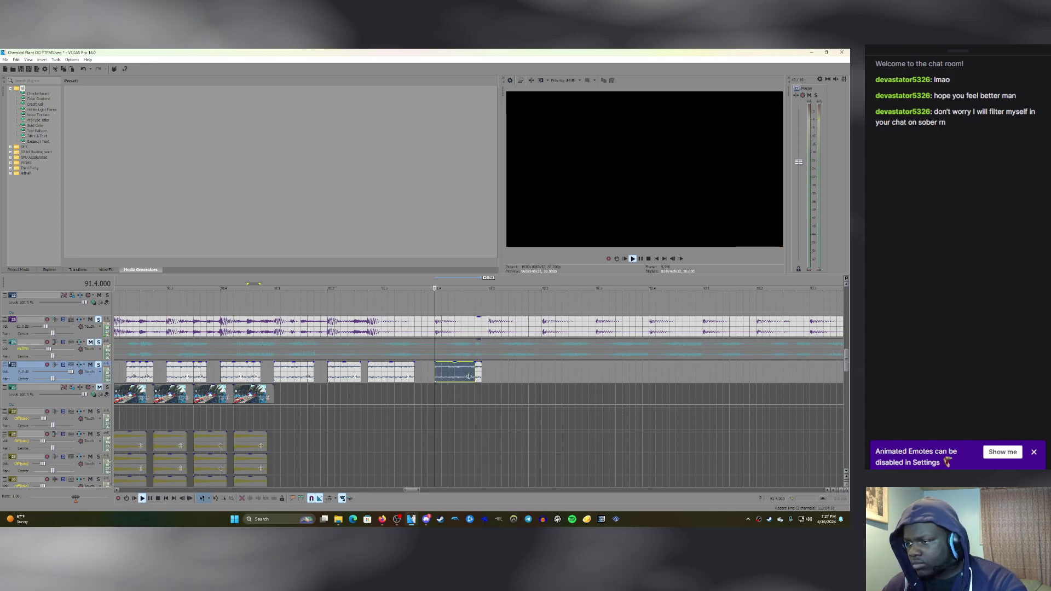
# Copy both pieces of the split event at 91.4.000 and paste them at 92.1.000, with the cyan-waveform track unmuted.
pyautogui.rightClick(447, 371)
pyautogui.click(453, 217)
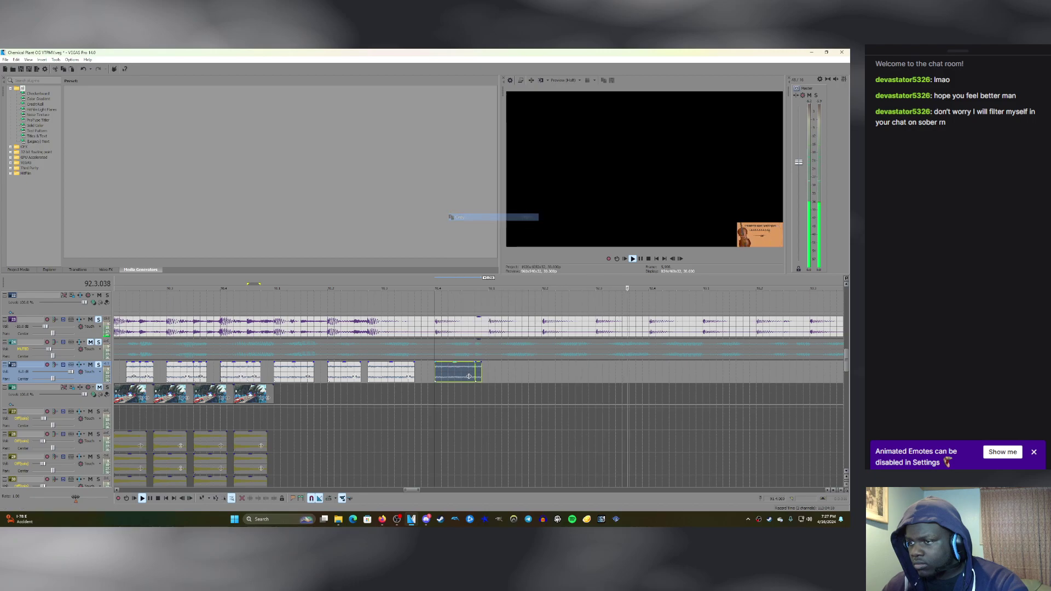
pyautogui.hotkey('ctrl', 'd')
pyautogui.press('space')
pyautogui.click(90, 342)
pyautogui.press('space')
pyautogui.press('space')
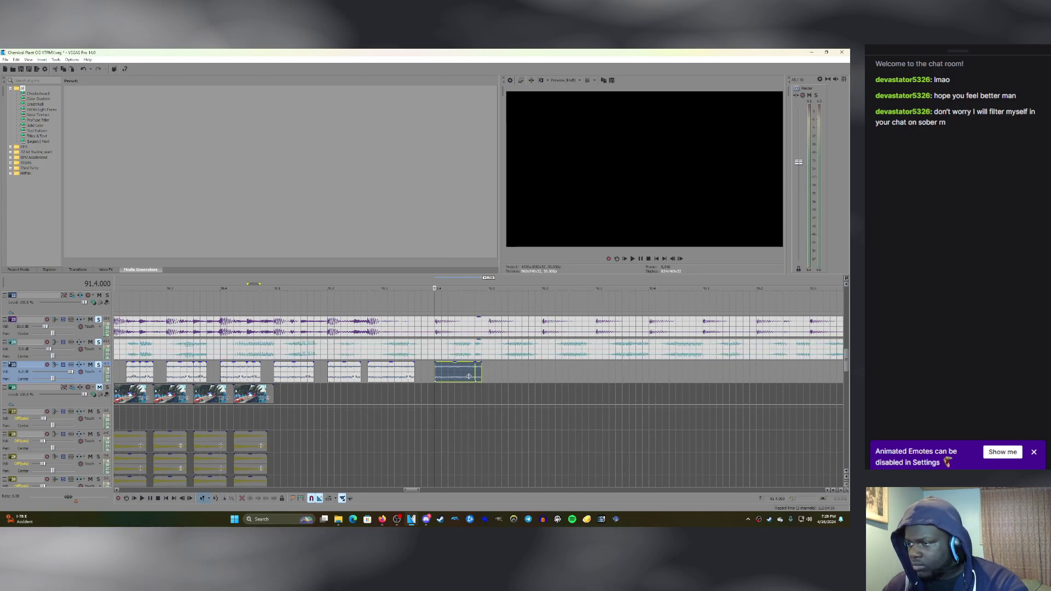
pyautogui.click(489, 372)
pyautogui.hotkey('ctrl', 'v')
pyautogui.press('space')
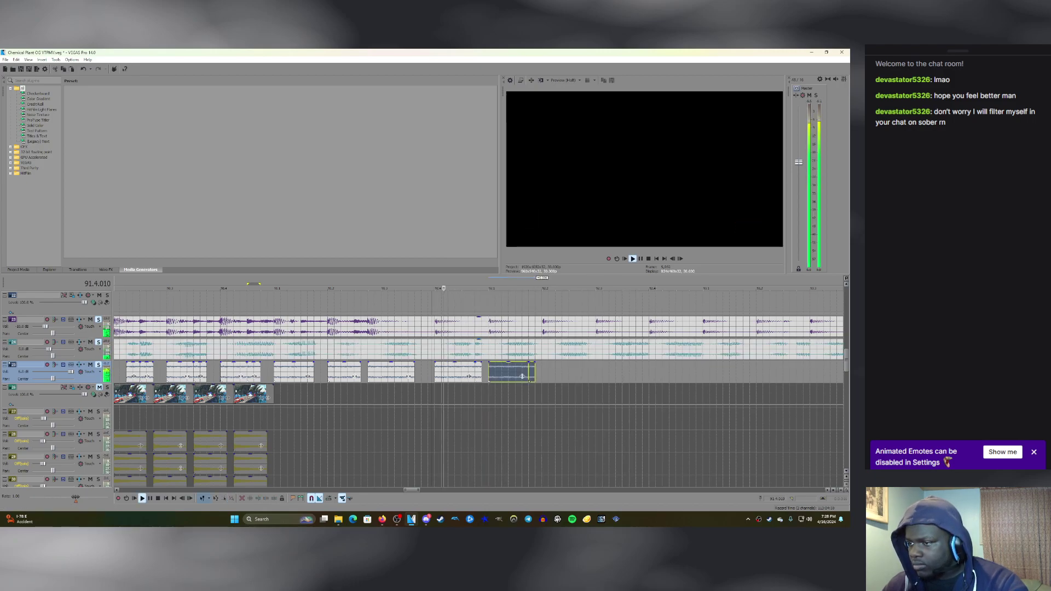
# Delete the short second piece of the copy at 92.1.000 and extend the first piece over its place.
pyautogui.press('space')
pyautogui.press('space')
pyautogui.click(532, 372)
pyautogui.press('Delete')
pyautogui.hotkey('ctrl', 'v')
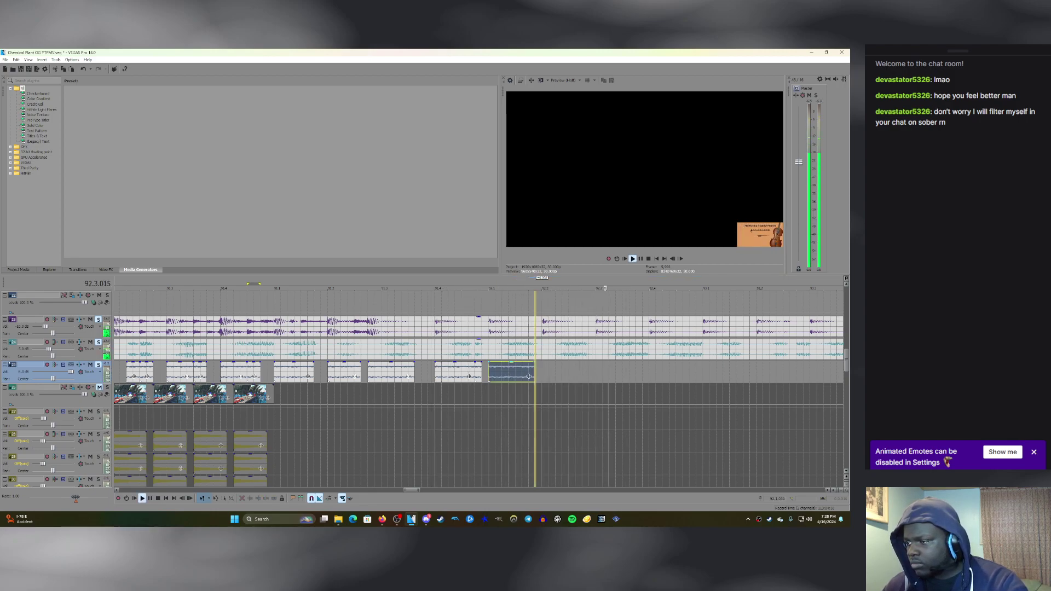
pyautogui.click(469, 376)
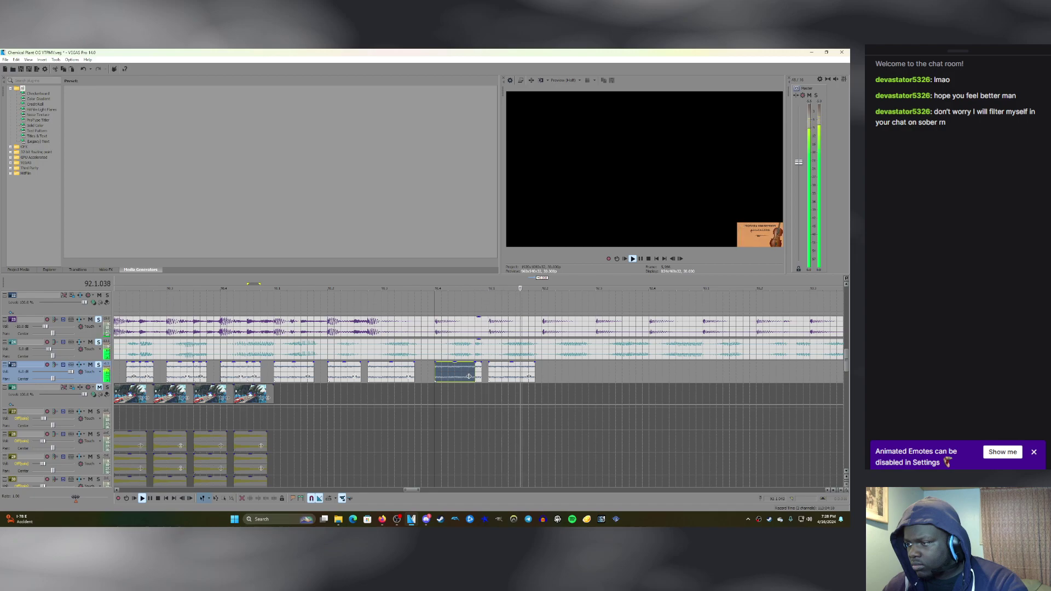
pyautogui.press('space')
# Copy the event at 92.1.000 to 92.2.000 and play it against the reference tracks.
pyautogui.click(542, 372)
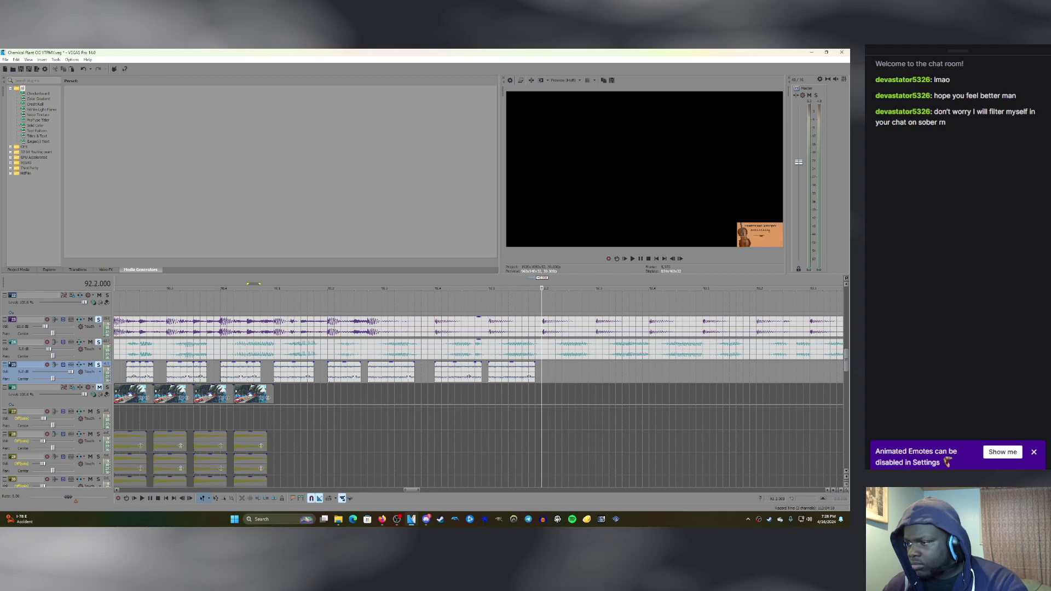
pyautogui.rightClick(528, 377)
pyautogui.click(526, 217)
pyautogui.hotkey('ctrl', 'v')
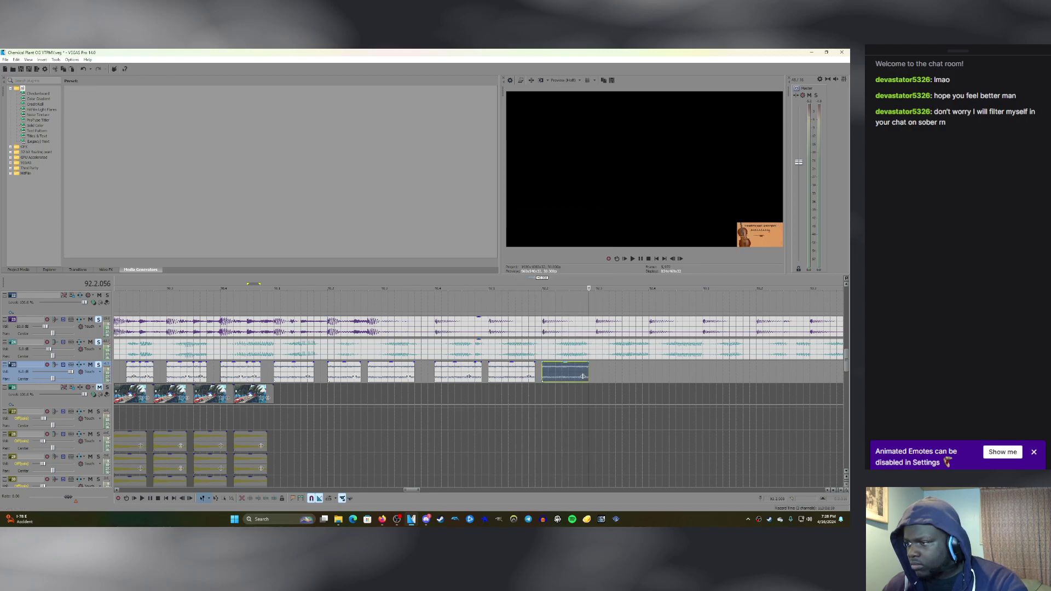
pyautogui.click(542, 372)
pyautogui.press('space')
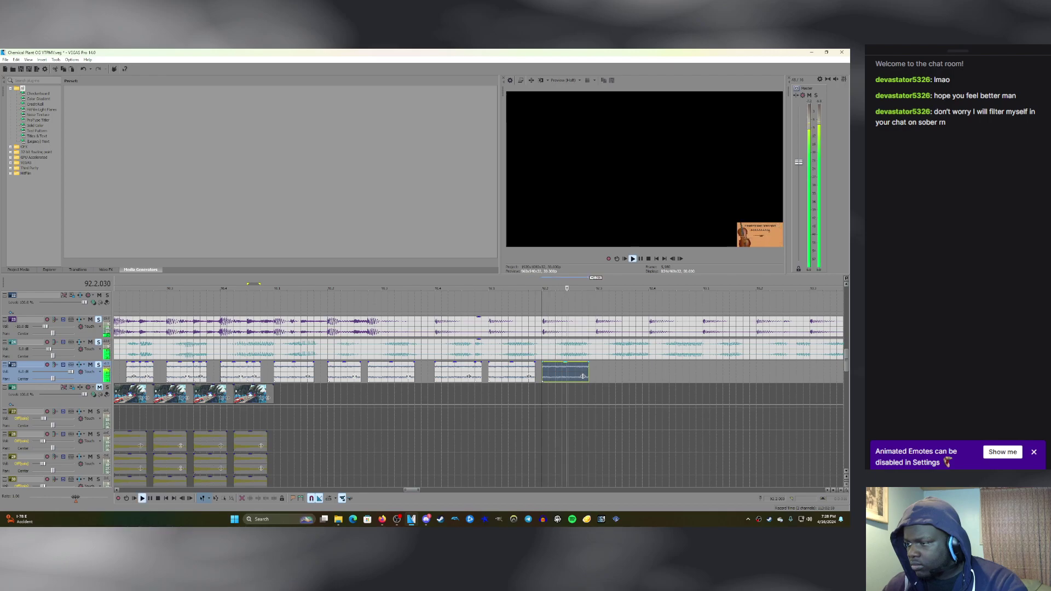
# Paste the note event at 92.3.000, play it, and trim it to half a beat by splitting and deleting the tail.
pyautogui.press('space')
pyautogui.click(598, 372)
pyautogui.hotkey('ctrl', 'v')
pyautogui.click(583, 377)
pyautogui.press('space')
pyautogui.press('space')
pyautogui.press('space')
pyautogui.press('space')
pyautogui.click(622, 371)
pyautogui.press('s')
pyautogui.scroll(1, 622, 372)
pyautogui.scroll(-1, 478, 389)
pyautogui.press('Delete')
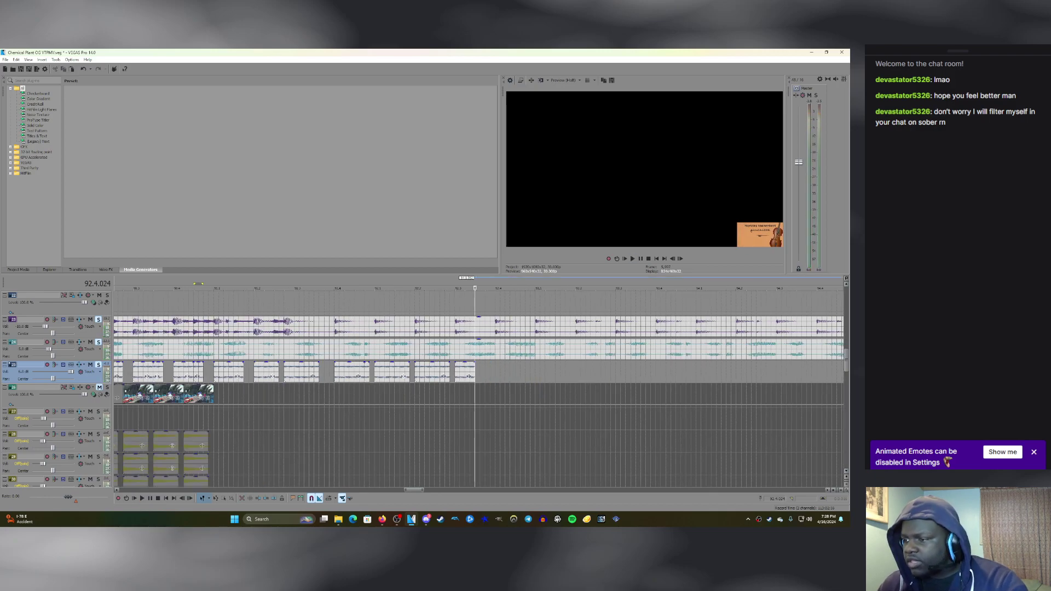
# Copy the half-beat event at 92.3.000 and paste it three times in a row up to 93.1.000.
pyautogui.hotkey('ctrl', 'v')
pyautogui.press('Delete')
pyautogui.rightClick(474, 368)
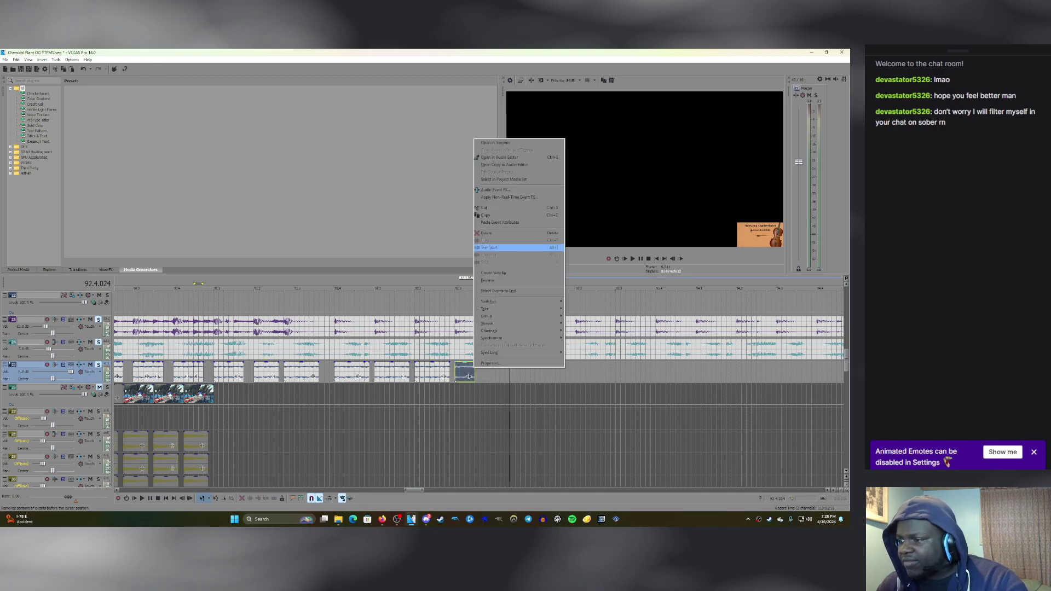
pyautogui.click(482, 214)
pyautogui.hotkey('ctrl', 'v')
pyautogui.press('space')
pyautogui.press('space')
pyautogui.hotkey('ctrl', 'v')
pyautogui.press('space')
pyautogui.press('space')
pyautogui.hotkey('ctrl', 'v')
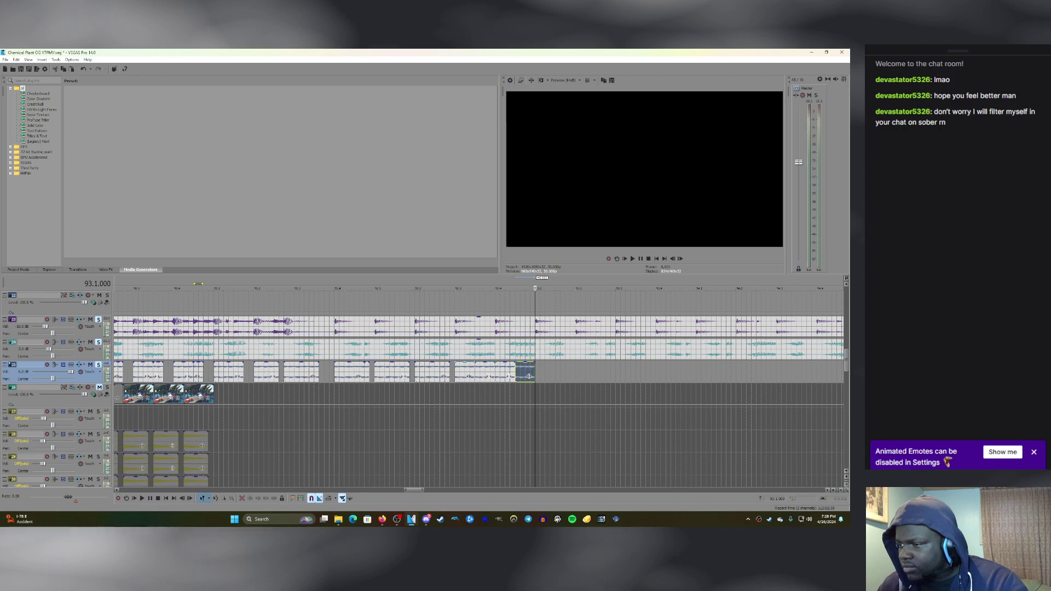
# Loop the half-beat event at 92.3.032, then split it and overlap its two pieces in a short crossfade.
pyautogui.click(468, 372)
pyautogui.press('space')
pyautogui.press('space')
pyautogui.doubleClick(484, 372)
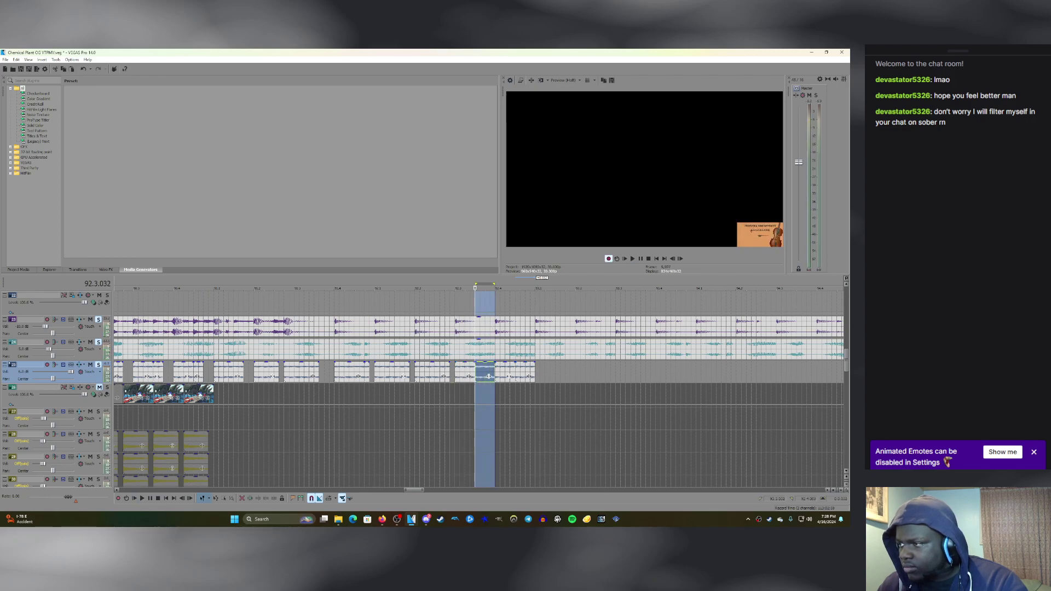
pyautogui.press('space')
pyautogui.scroll(4, 487, 376)
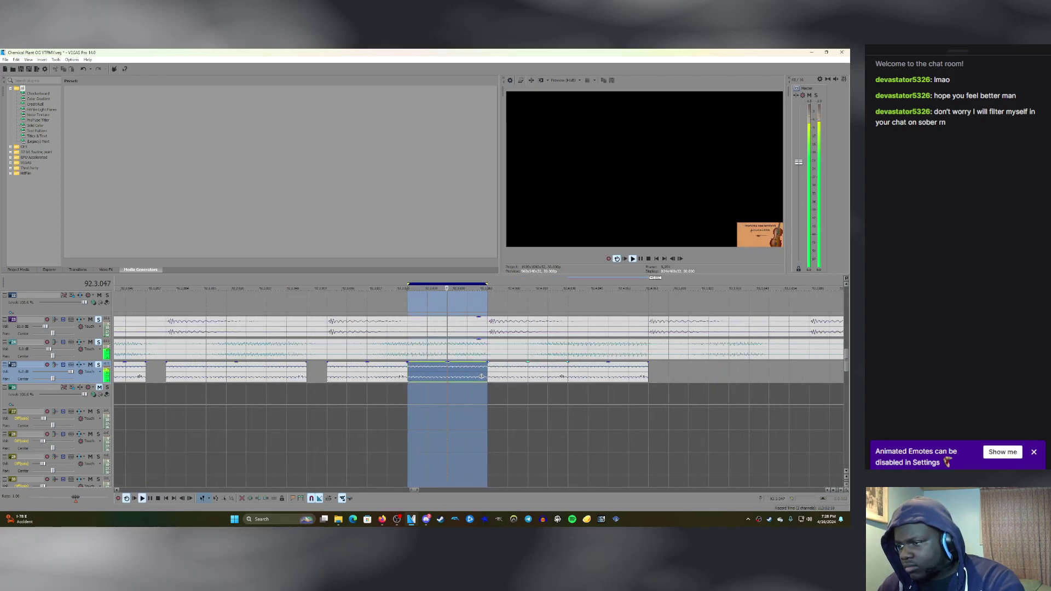
pyautogui.click(481, 377)
pyautogui.moveTo(481, 377); pyautogui.dragTo(421, 376)
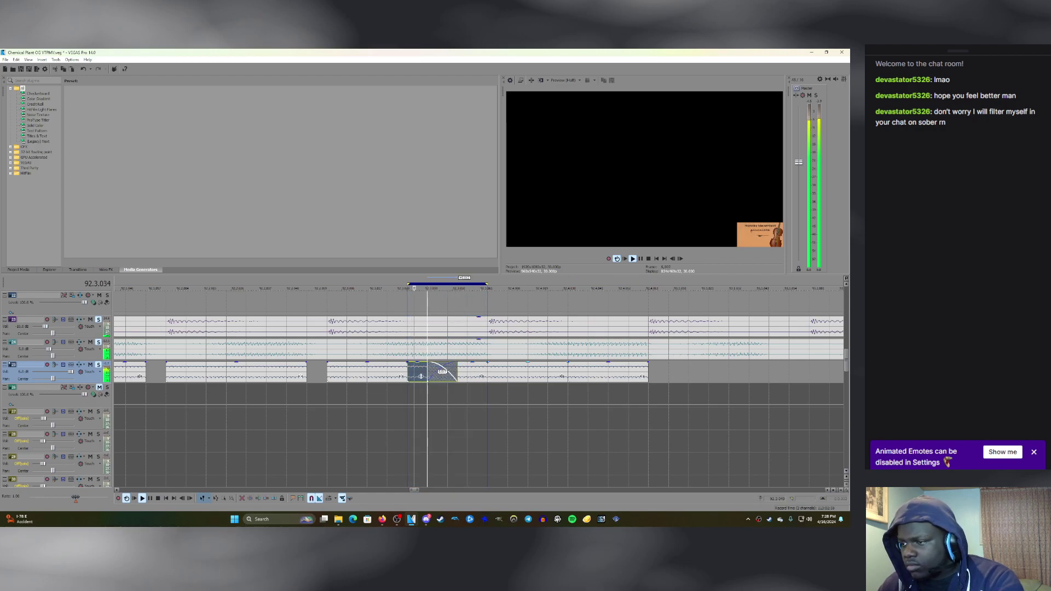
# Loop the event at 92.4.000 and compare it with the reference by alternately muting the cyan-waveform track and the sample track.
pyautogui.doubleClick(527, 372)
pyautogui.scroll(-1, 528, 371)
pyautogui.click(90, 342)
pyautogui.click(90, 342)
pyautogui.click(89, 364)
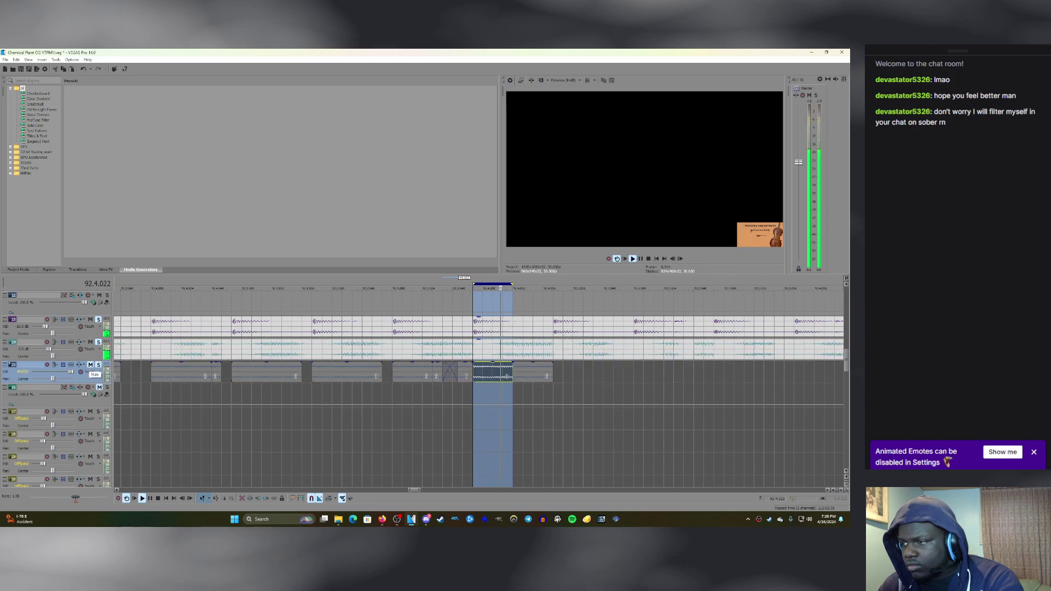
pyautogui.click(90, 364)
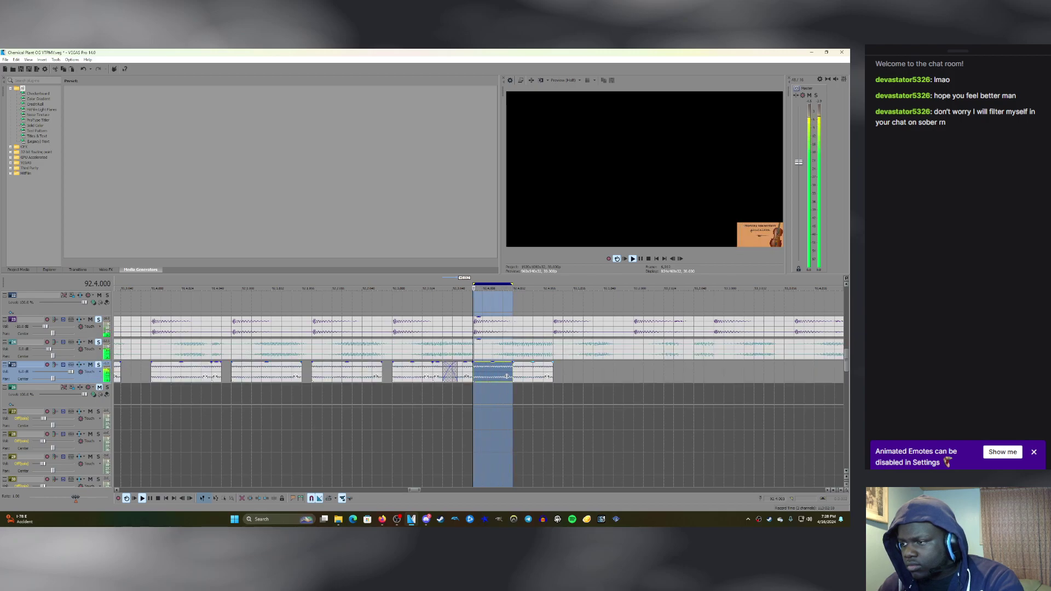
pyautogui.click(90, 342)
pyautogui.click(90, 343)
pyautogui.click(90, 364)
pyautogui.click(91, 365)
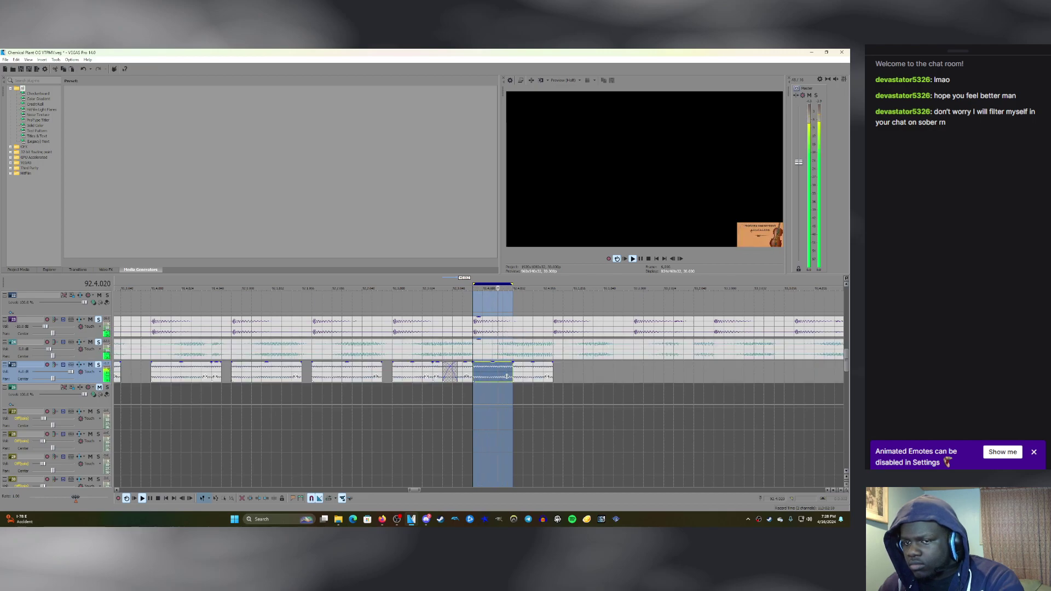
pyautogui.click(90, 343)
pyautogui.click(91, 364)
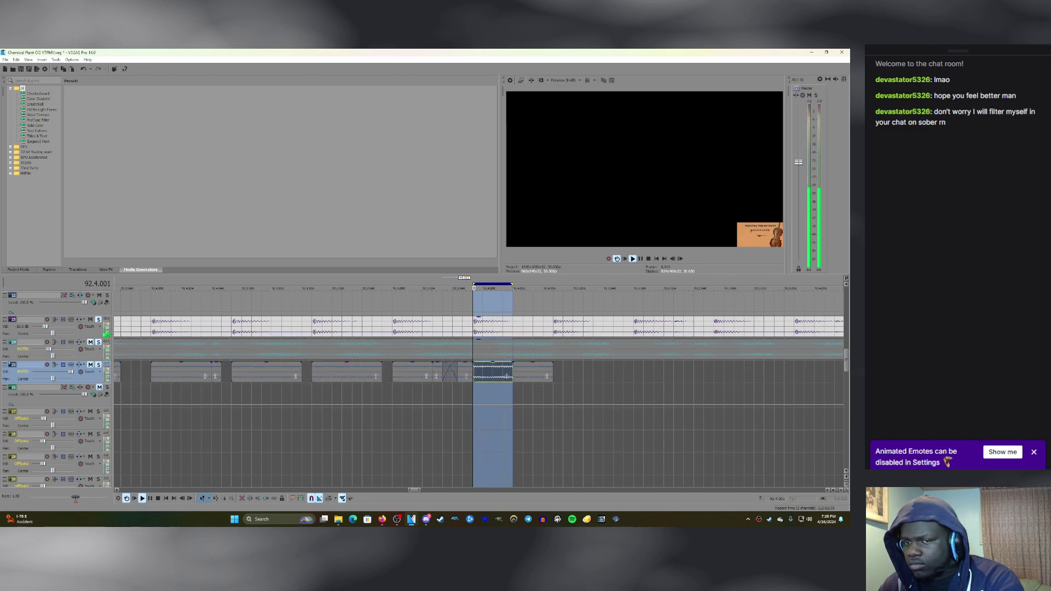
pyautogui.click(90, 342)
pyautogui.click(91, 342)
pyautogui.click(91, 365)
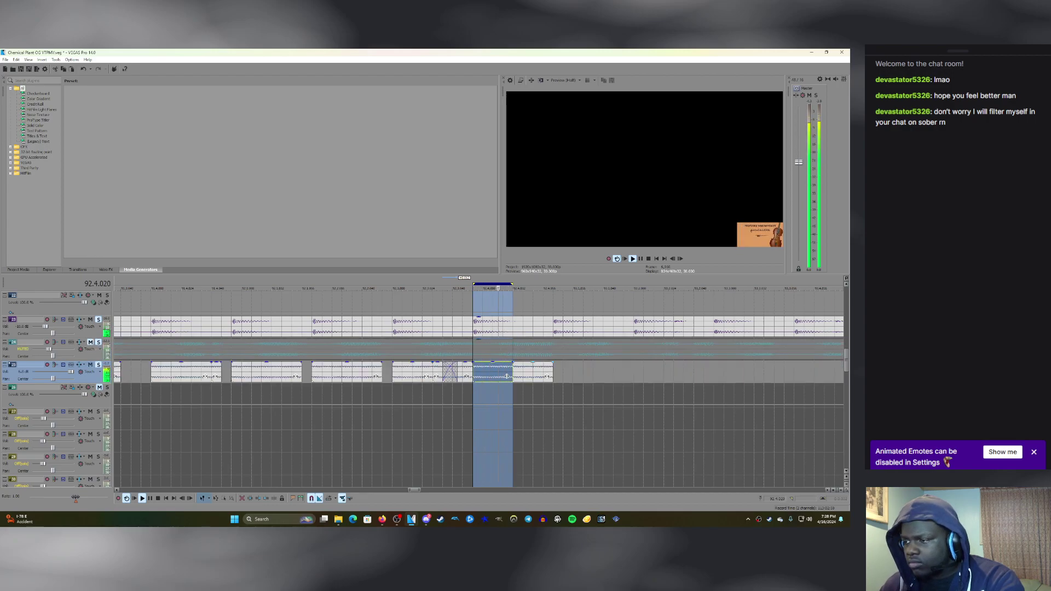
# Loop the last half-beat event of bar 92 with the cyan-waveform track unmuted, then play back bars 91 and 92.
pyautogui.doubleClick(533, 372)
pyautogui.click(90, 342)
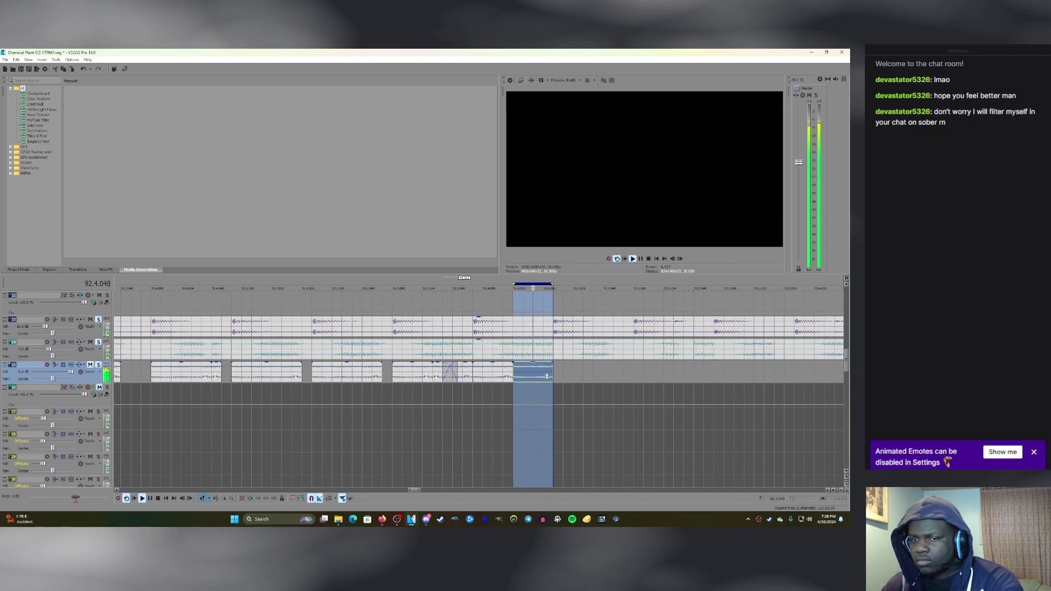
pyautogui.scroll(-2, 477, 377)
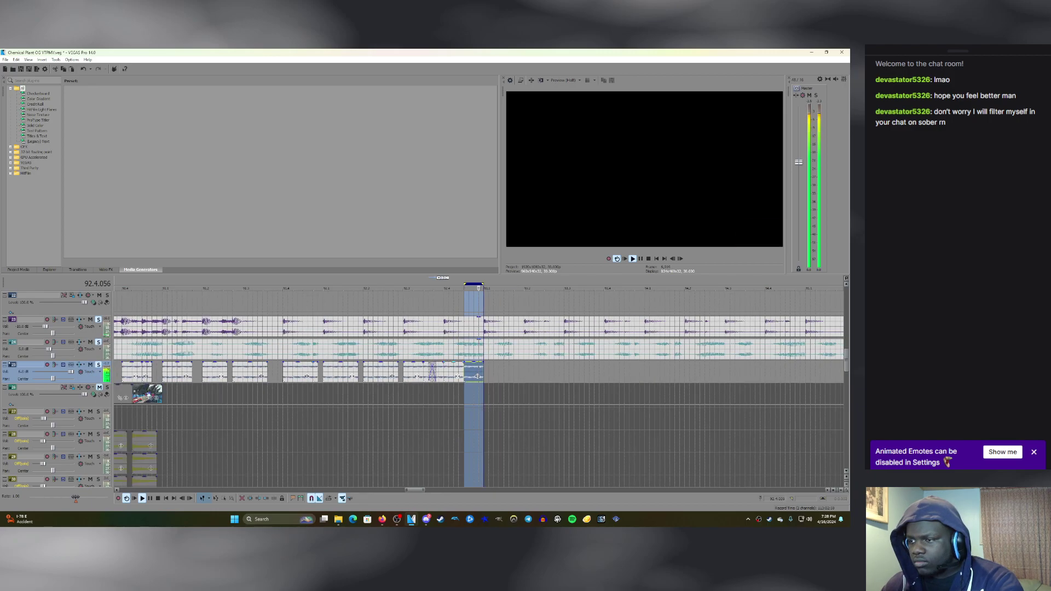
pyautogui.click(307, 377)
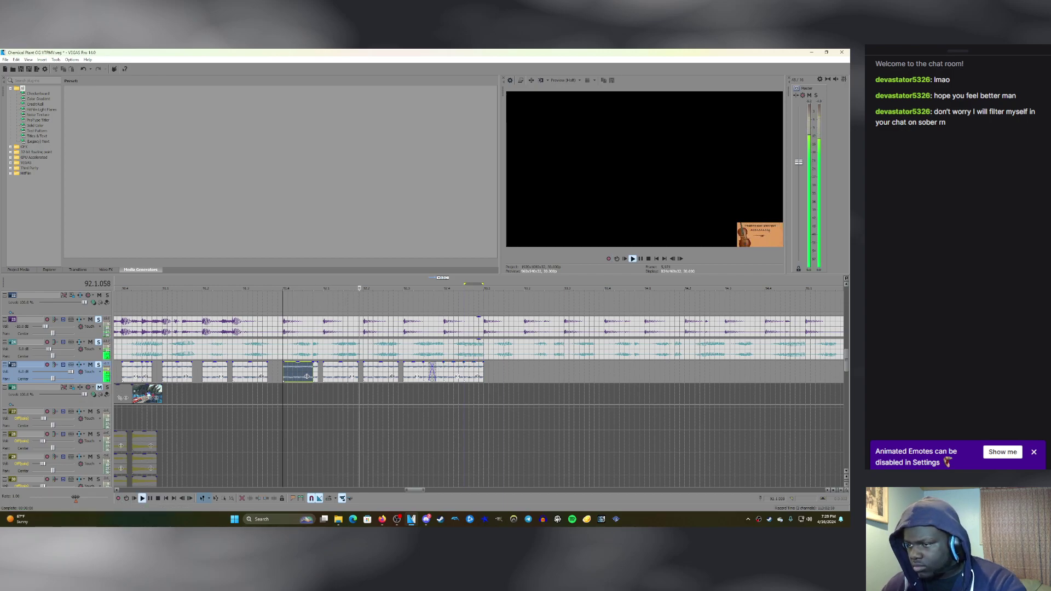
pyautogui.scroll(-2, 414, 377)
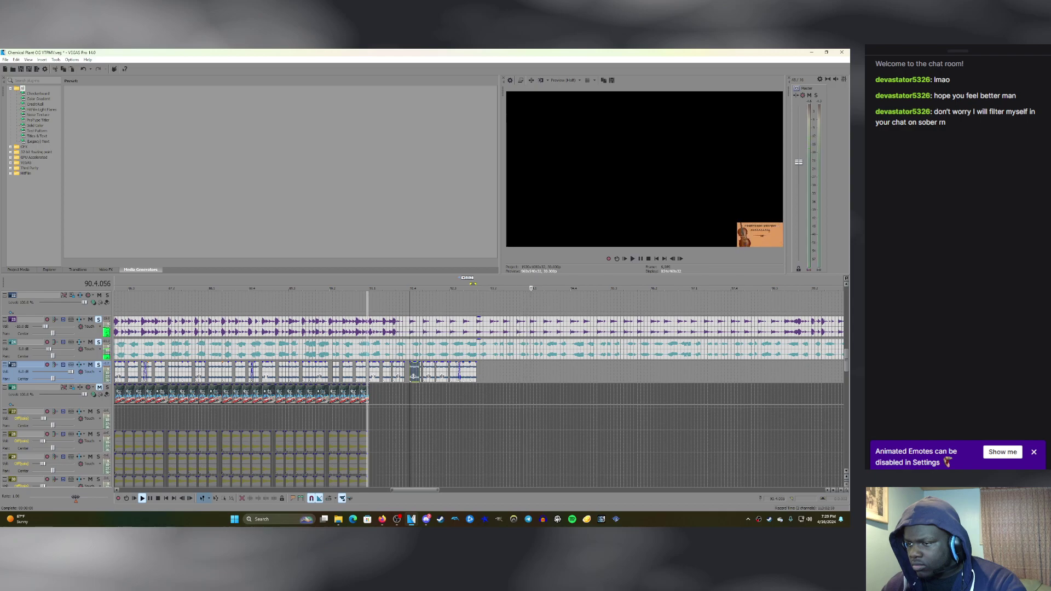
pyautogui.click(368, 419)
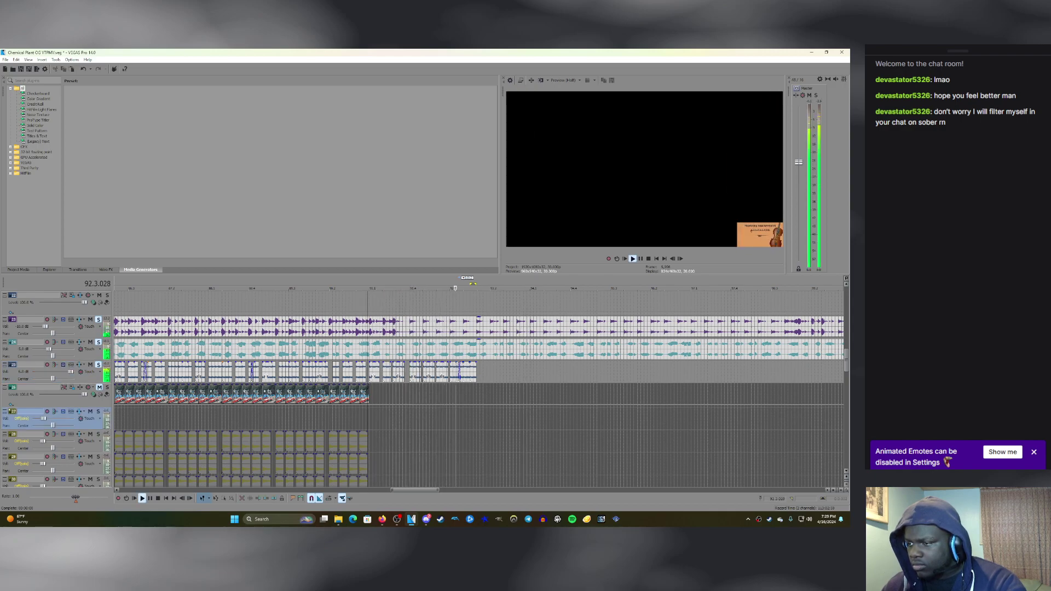
pyautogui.press('space')
pyautogui.press('space')
# Copy all sample-track events from bars 91 and 92 and paste them at 93.1.000.
pyautogui.press('d')
pyautogui.press('d')
pyautogui.moveTo(482, 365); pyautogui.dragTo(373, 373)
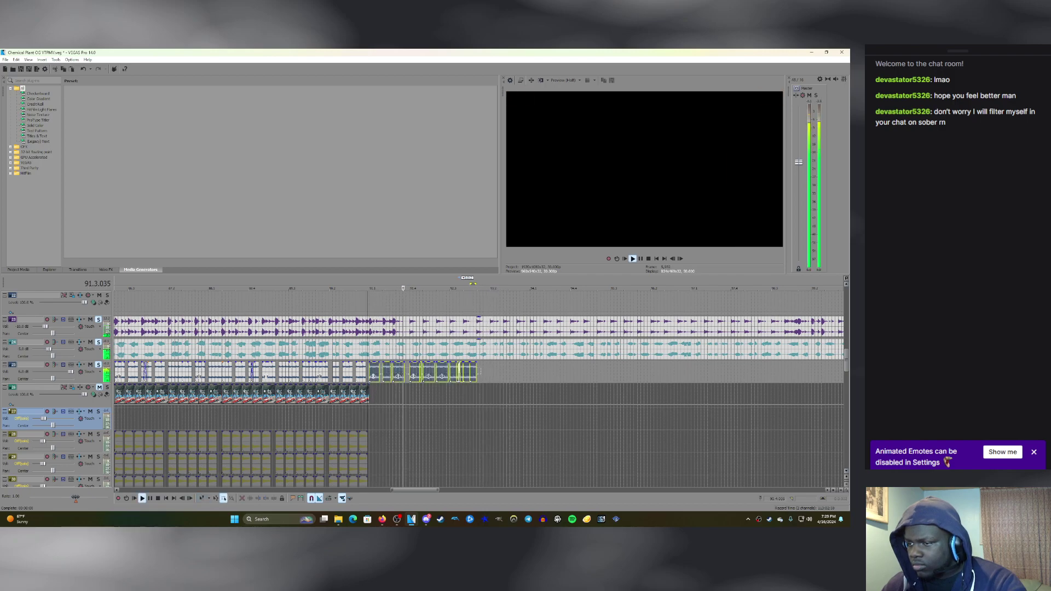
pyautogui.rightClick(373, 372)
pyautogui.click(377, 219)
pyautogui.hotkey('ctrl', 'd')
pyautogui.click(478, 372)
pyautogui.scroll(3, 478, 372)
pyautogui.press('space')
pyautogui.hotkey('ctrl', 'v')
pyautogui.click(494, 377)
pyautogui.press('space')
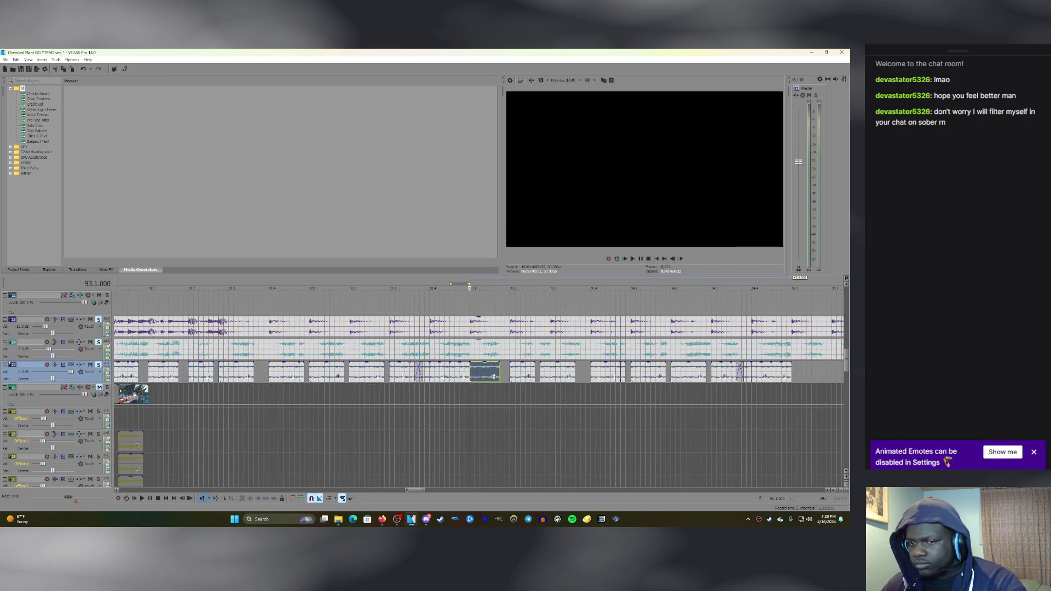
# Compare the pasted event at 93.1.000 with the reference by muting and unmuting the sample and cyan-waveform tracks during playback.
pyautogui.press('z')
pyautogui.press('space')
pyautogui.press('space')
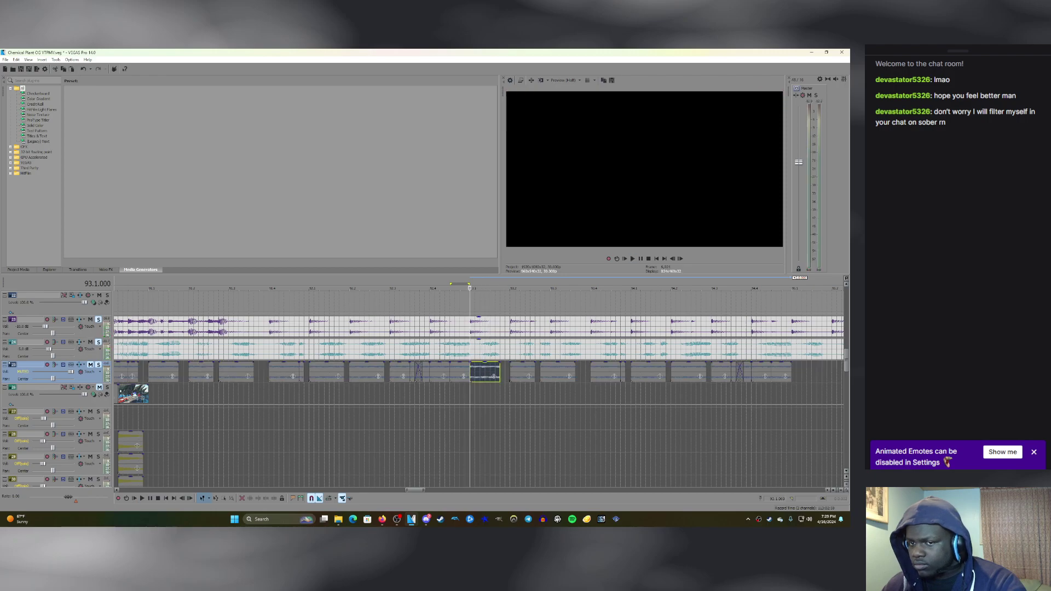
pyautogui.press('z')
pyautogui.scroll(1, 478, 372)
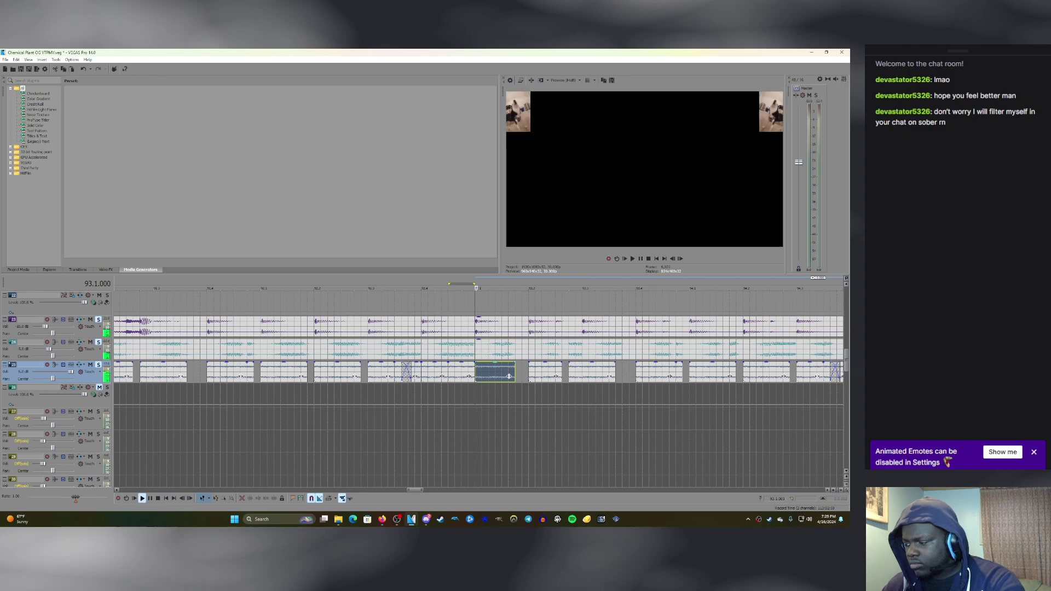
pyautogui.click(90, 342)
pyautogui.press('space')
pyautogui.press('space')
pyautogui.click(91, 365)
pyautogui.click(91, 342)
pyautogui.press('space')
pyautogui.press('space')
pyautogui.click(90, 342)
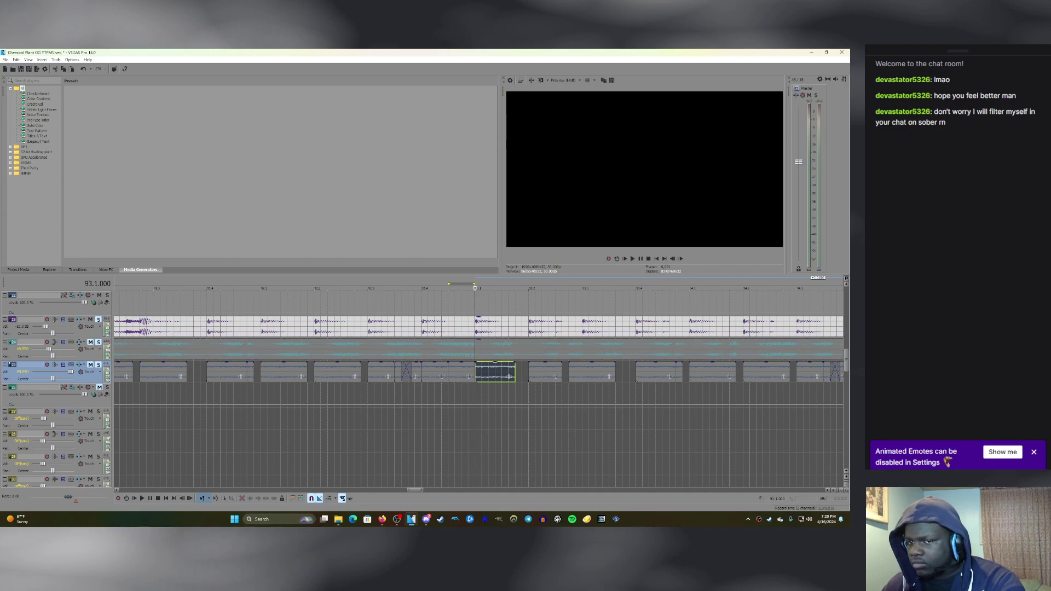
pyautogui.press('z')
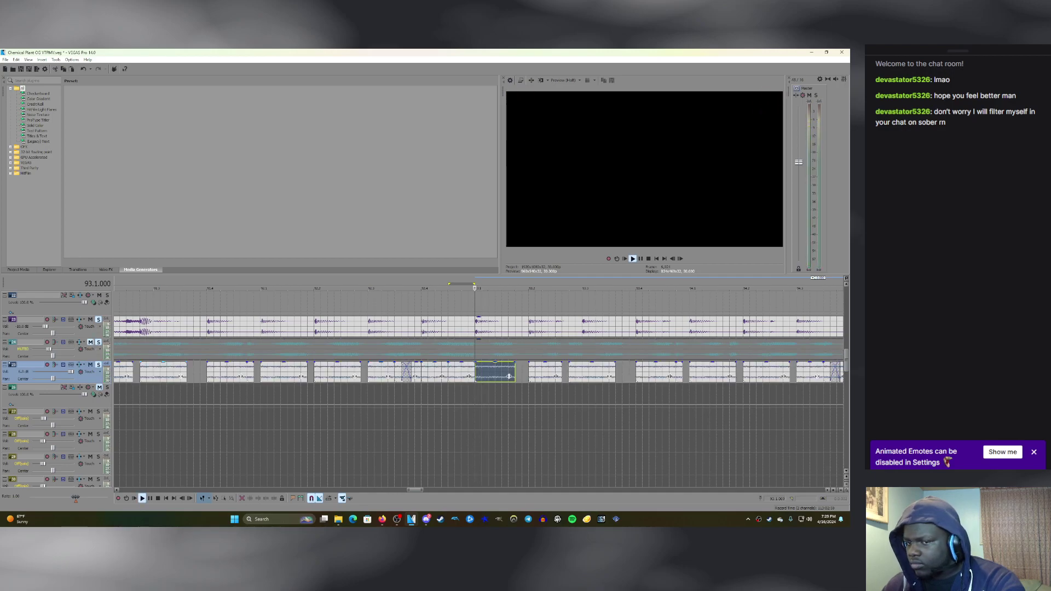
# Split the event at 93.1.032, delete its tail, and paste a copy of the remaining piece directly after it.
pyautogui.press('space')
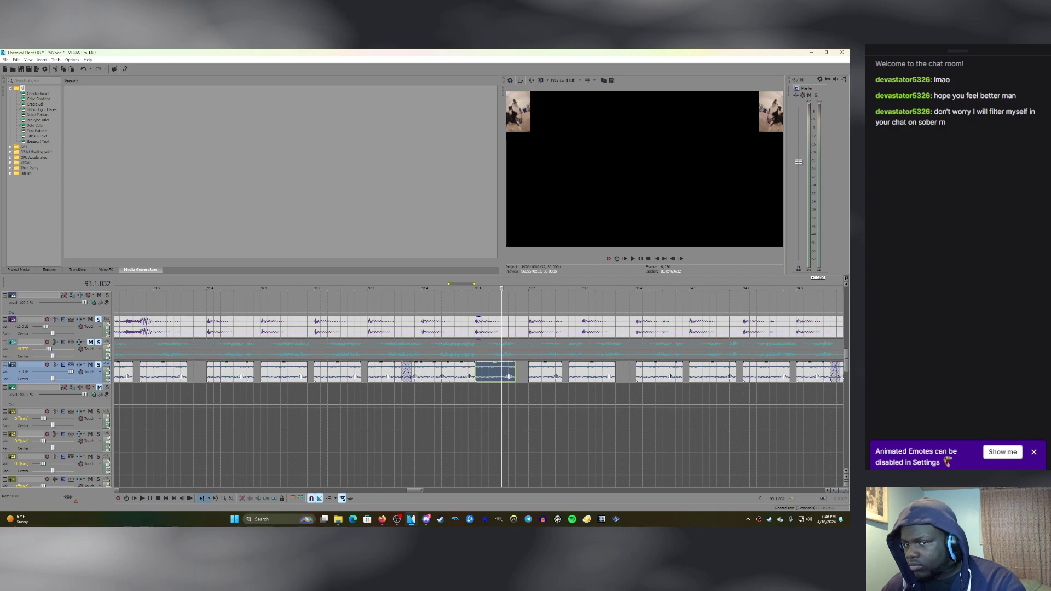
pyautogui.press('Delete')
pyautogui.rightClick(501, 368)
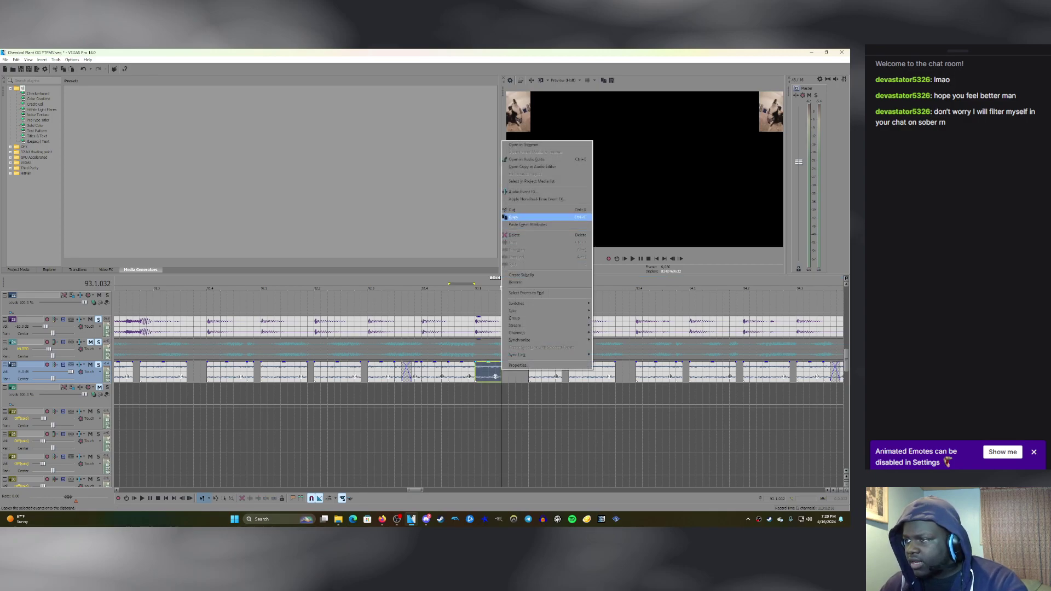
pyautogui.click(513, 217)
pyautogui.hotkey('ctrl', 'v')
# Check the event's start at 93.1.000 up close, then shorten the copy at 93.1.032 to half its length.
pyautogui.click(476, 373)
pyautogui.scroll(7, 476, 372)
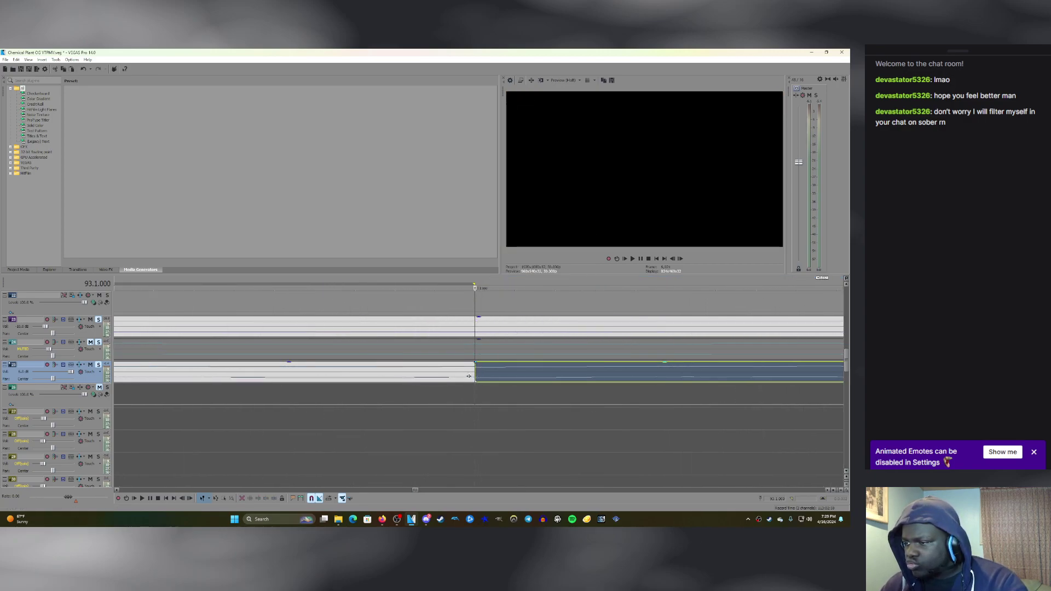
pyautogui.click(469, 394)
pyautogui.click(476, 376)
pyautogui.scroll(-5, 489, 377)
pyautogui.press('space')
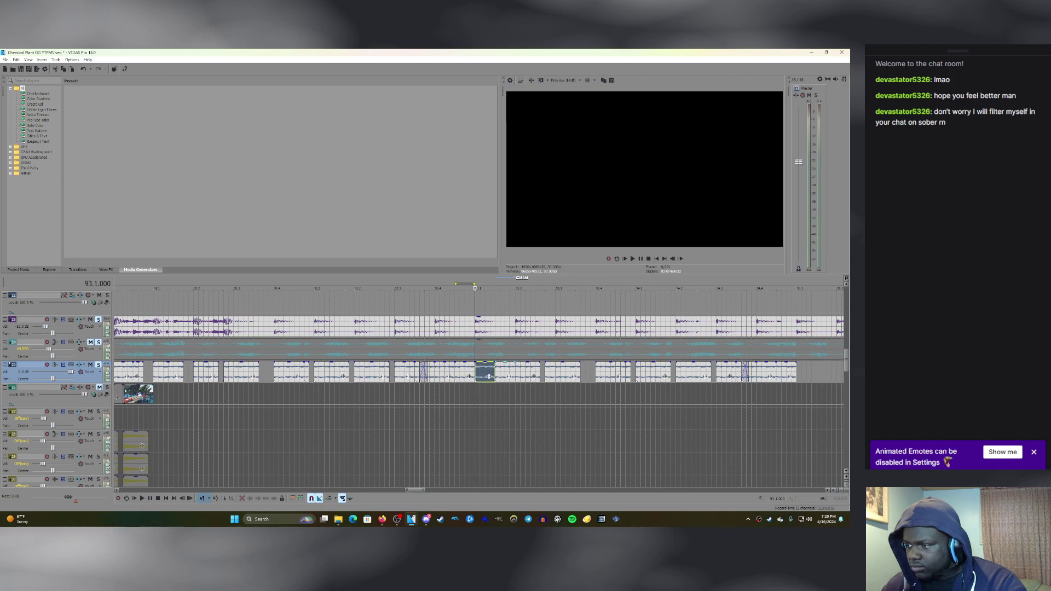
pyautogui.moveTo(489, 376); pyautogui.dragTo(499, 376)
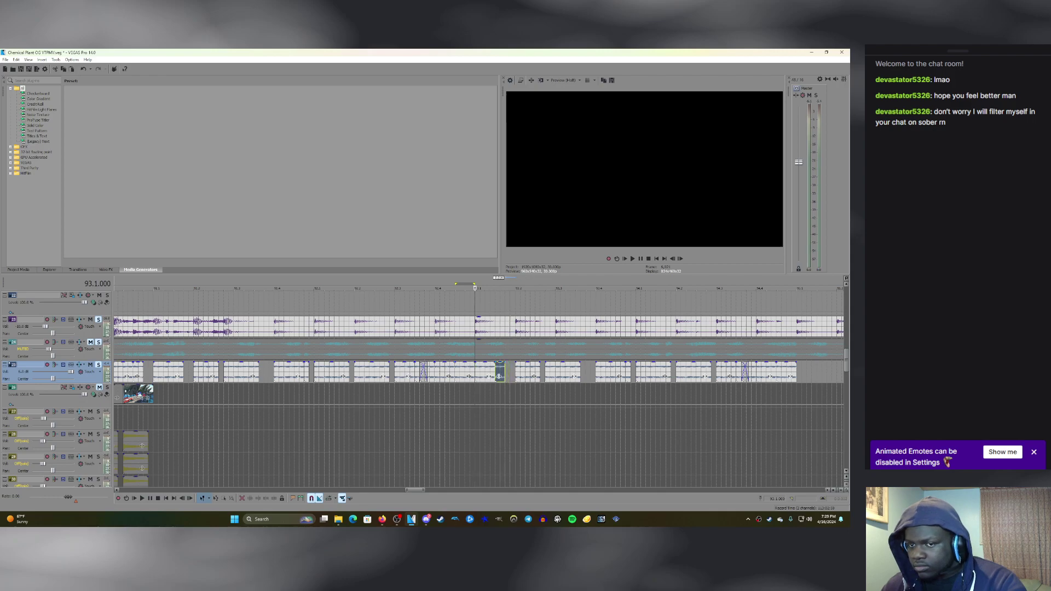
# Play from 93.1.000 with the cyan-waveform track unmuted, comparing the sample track muted and unmuted.
pyautogui.press('z')
pyautogui.press('space')
pyautogui.press('space')
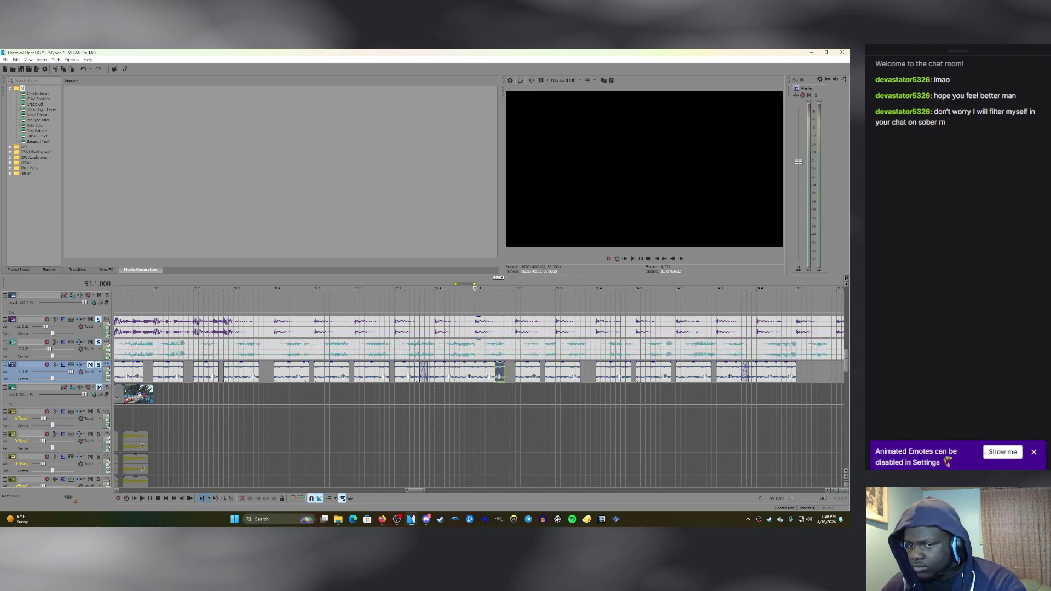
pyautogui.click(91, 365)
pyautogui.press('space')
pyautogui.press('space')
pyautogui.click(90, 364)
pyautogui.press('space')
pyautogui.press('space')
# Loop the short event at 93.1.032, then replay from 93.1.000 while toggling the cyan-waveform and sample track mutes.
pyautogui.doubleClick(499, 376)
pyautogui.press('space')
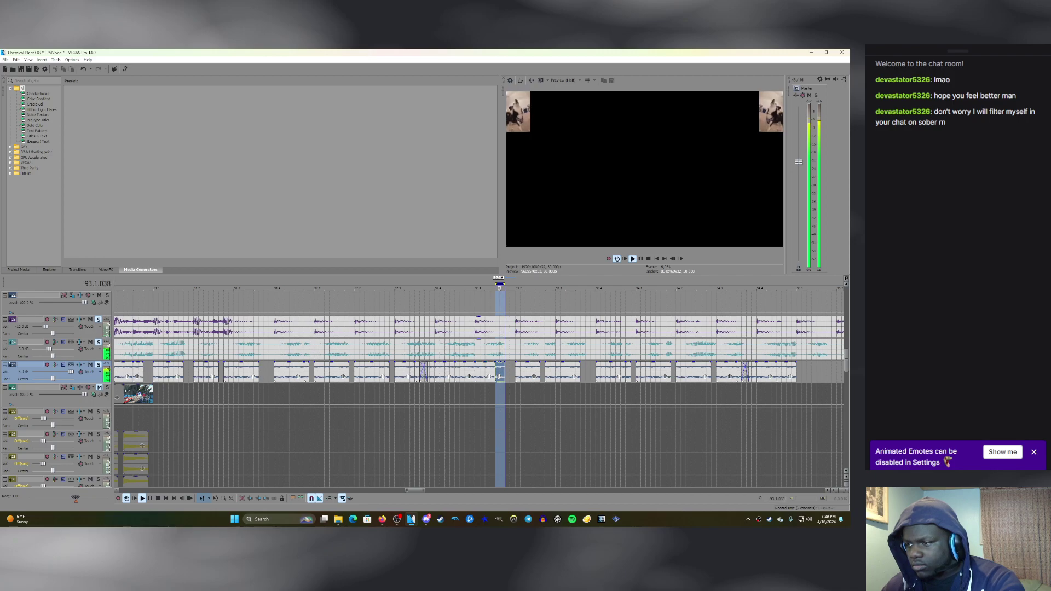
pyautogui.click(475, 395)
pyautogui.press('space')
pyautogui.press('q')
pyautogui.press('space')
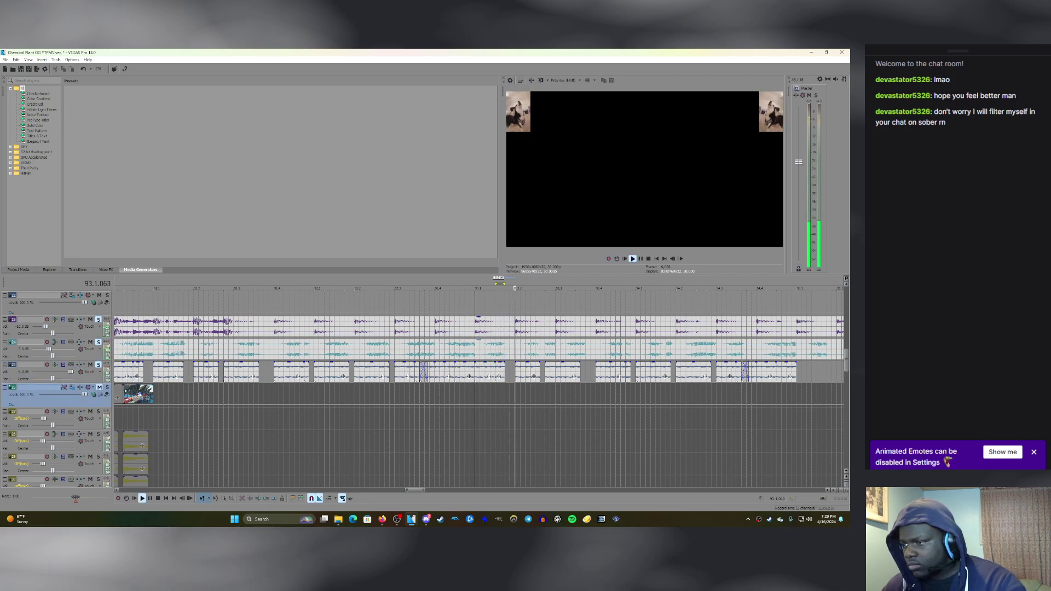
pyautogui.click(90, 342)
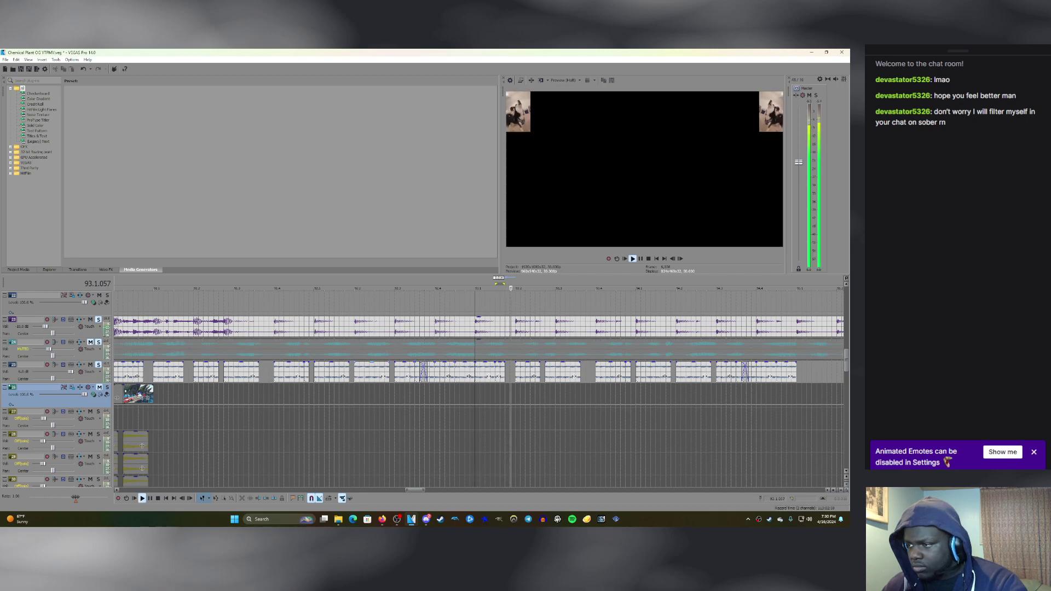
pyautogui.click(90, 364)
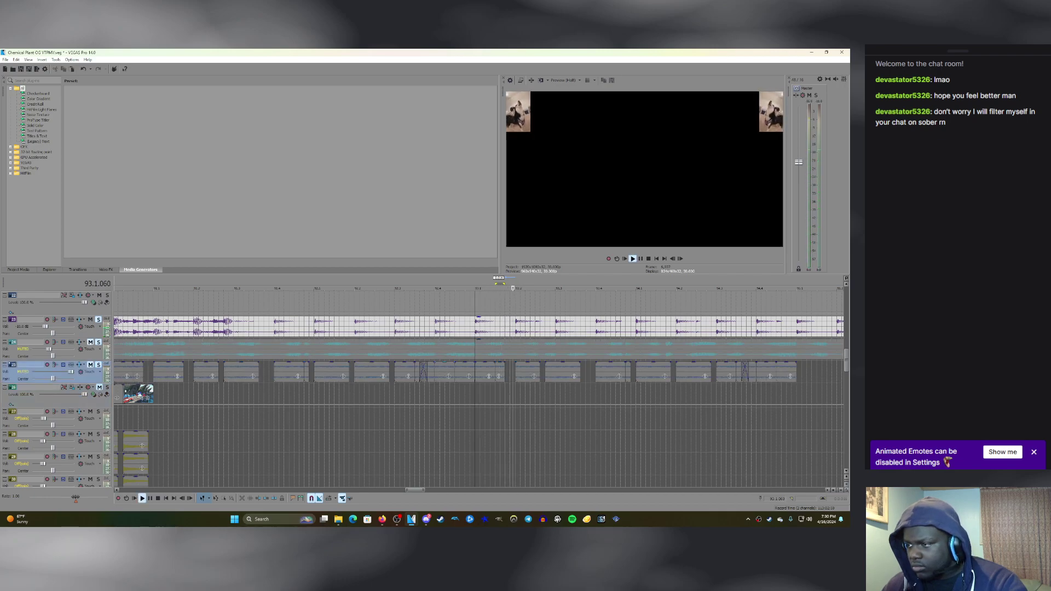
pyautogui.click(90, 343)
pyautogui.press('space')
# Loop the sample event at 93.2.000 while alternating the mutes of the cyan-waveform and sample tracks to compare their pitch.
pyautogui.doubleClick(528, 372)
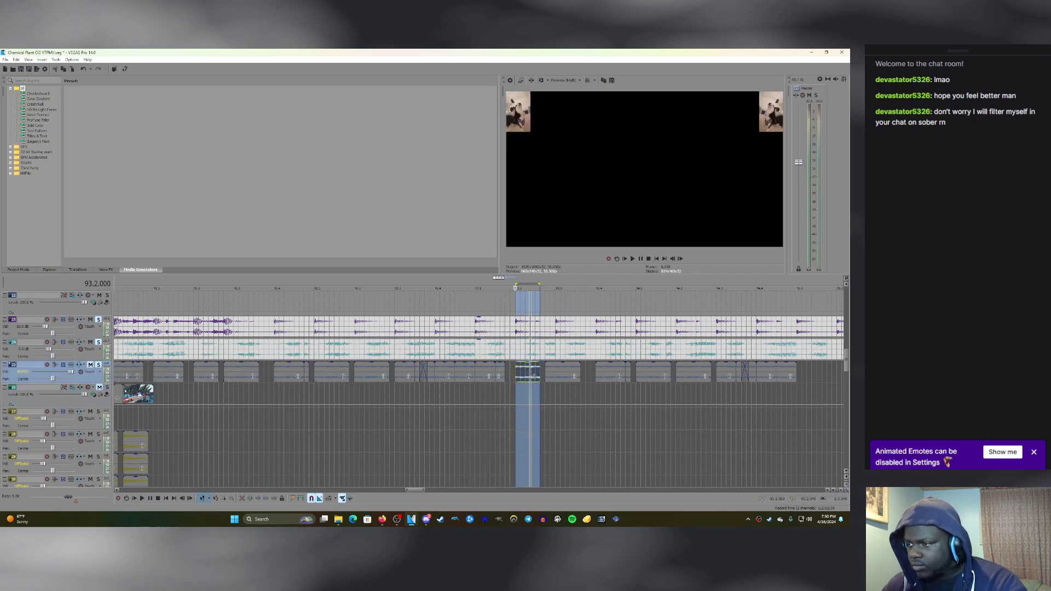
pyautogui.press('space')
pyautogui.press('z')
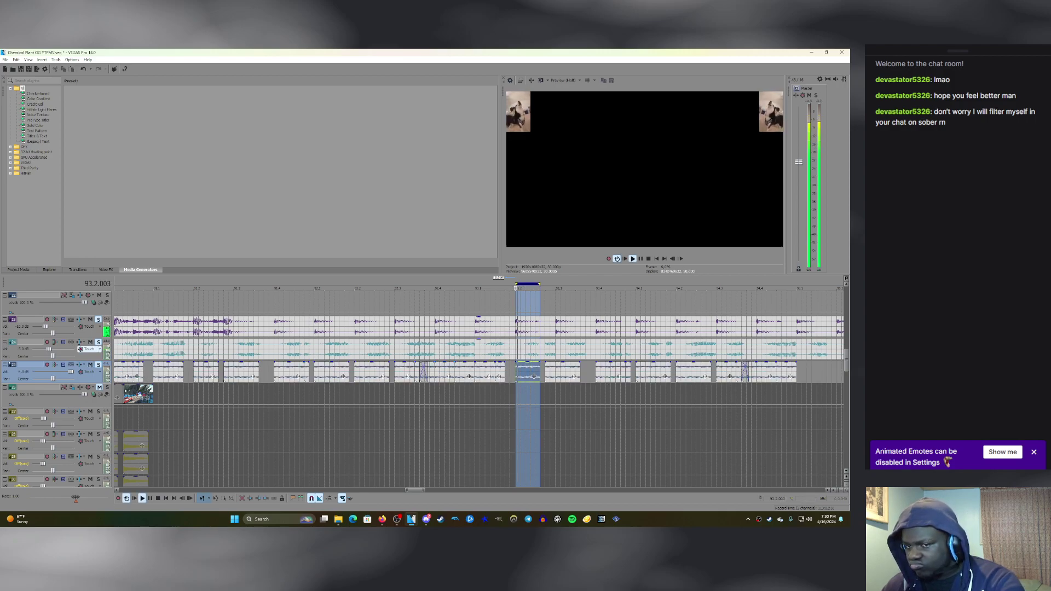
pyautogui.click(90, 342)
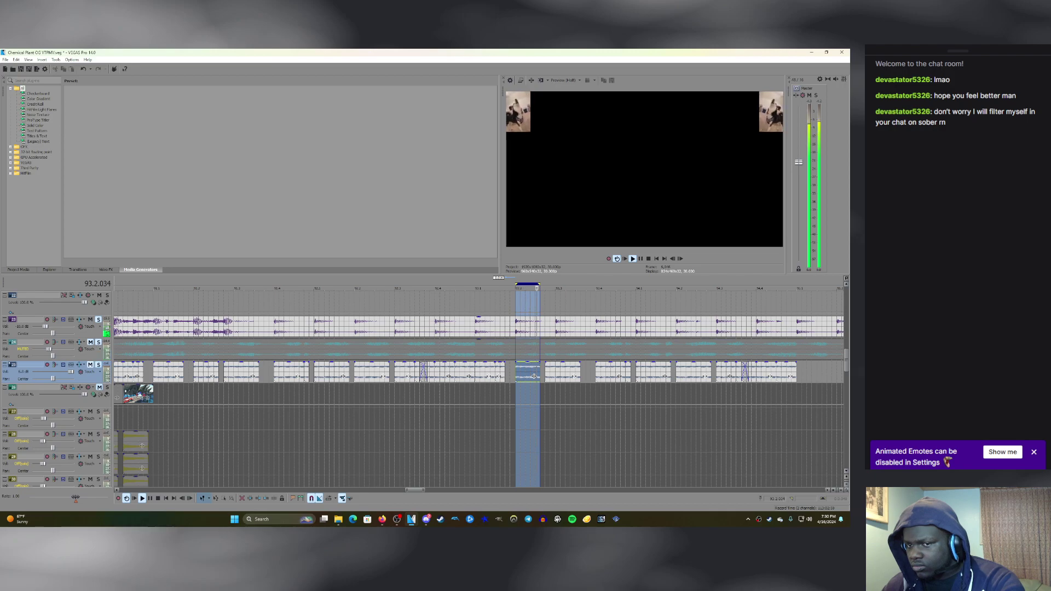
pyautogui.click(90, 364)
pyautogui.click(90, 342)
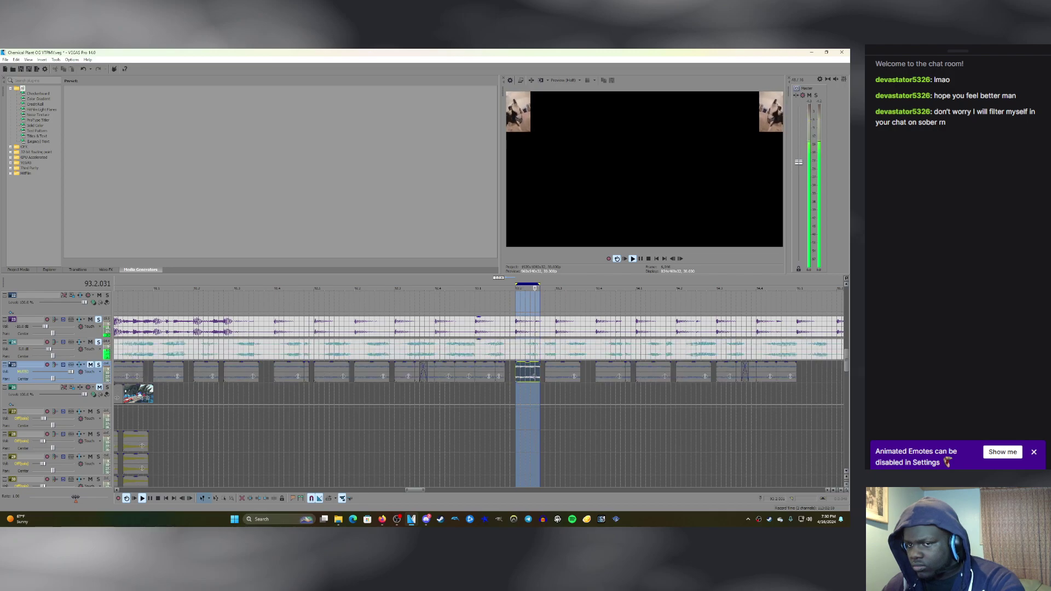
# Loop the sample event at 93.2.048, comparing the sample track alone with the cyan-waveform track alone.
pyautogui.doubleClick(574, 377)
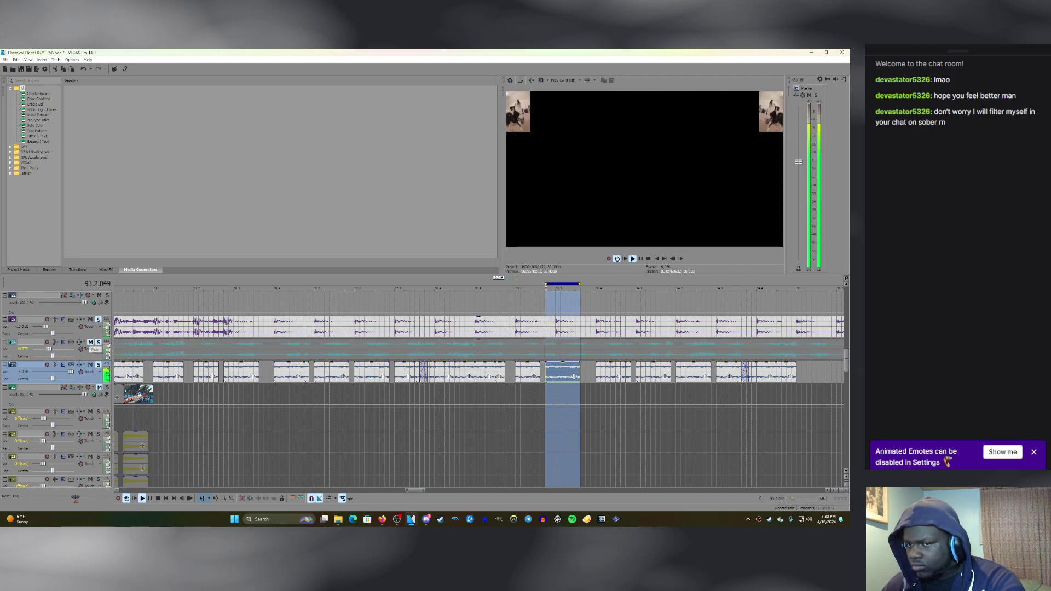
pyautogui.click(90, 342)
pyautogui.click(91, 364)
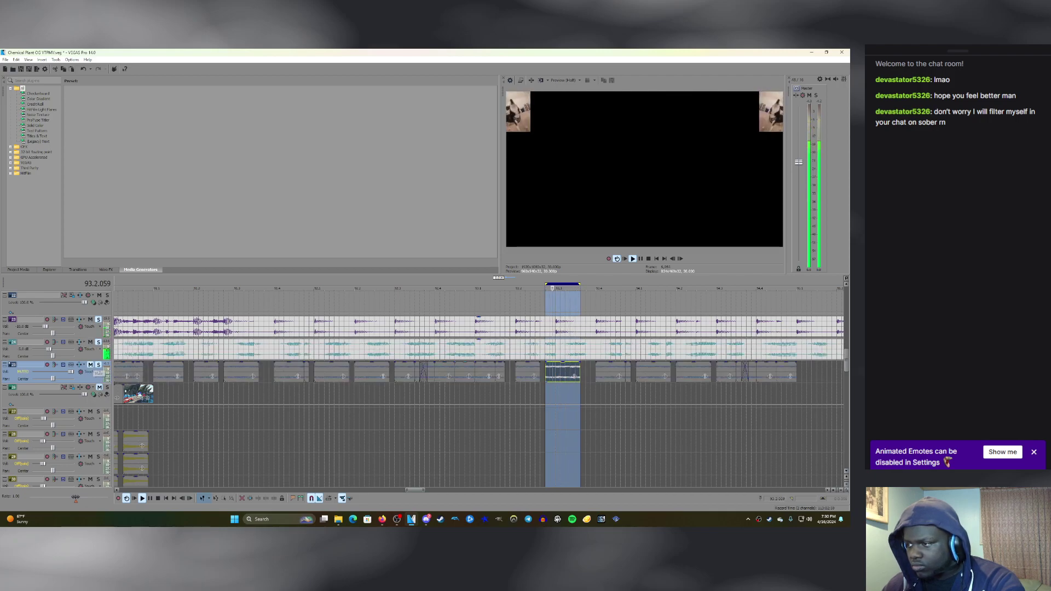
pyautogui.press('space')
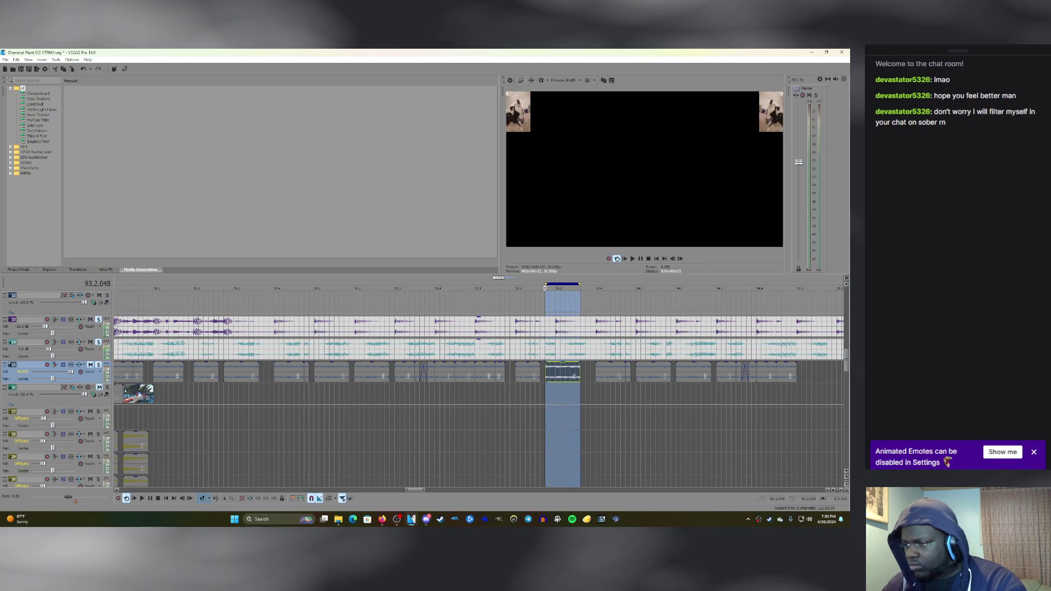
# Replay the passage, then split the sample event that starts at 93.2.048 at position 93.3.000.
pyautogui.click(464, 394)
pyautogui.press('space')
pyautogui.press('space')
pyautogui.click(547, 373)
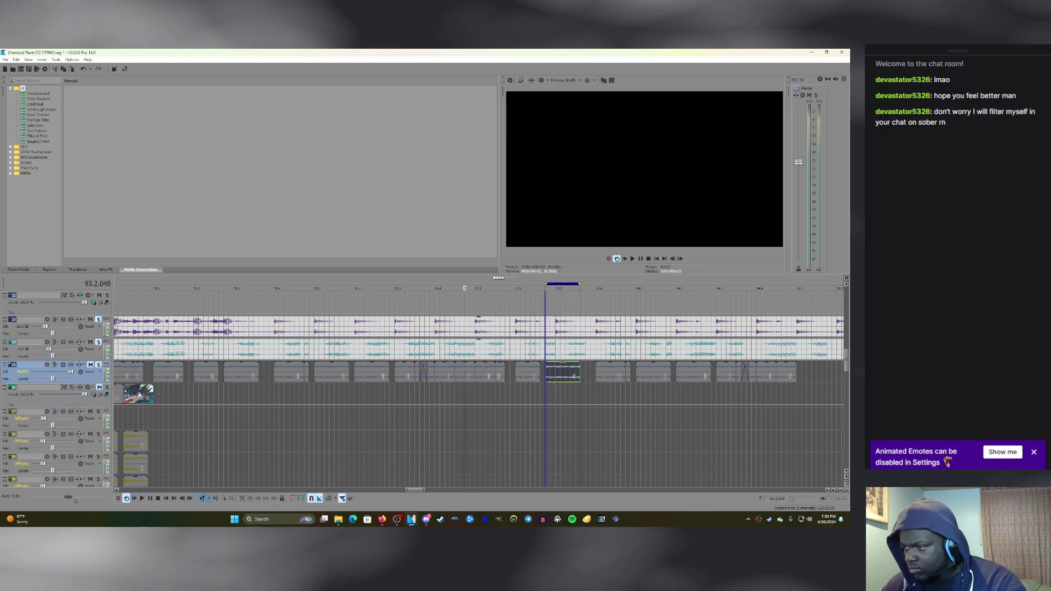
pyautogui.scroll(1, 475, 372)
pyautogui.press('space')
pyautogui.press('space')
pyautogui.click(488, 373)
pyautogui.press('s')
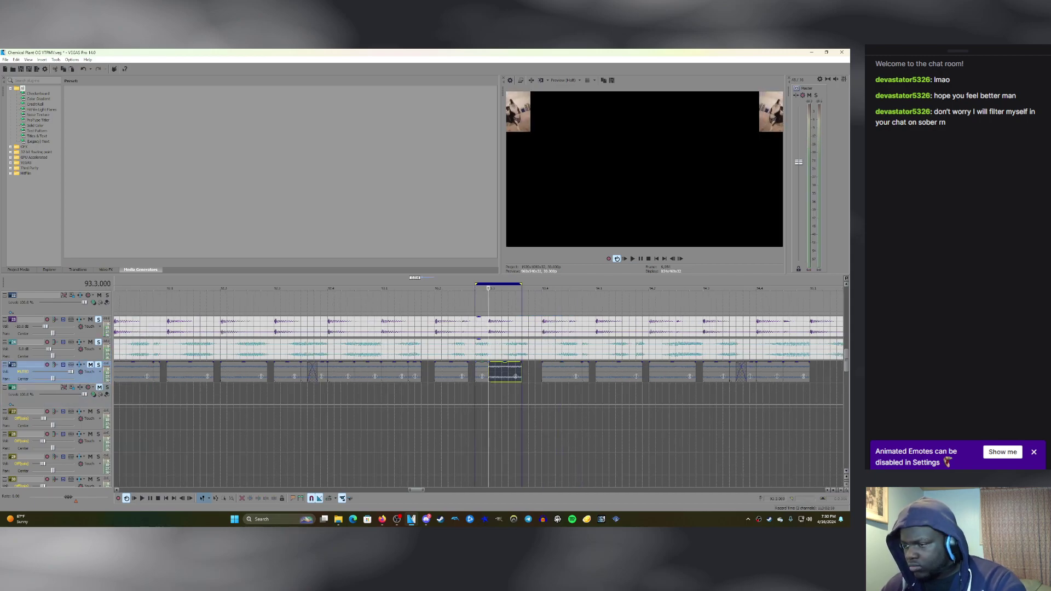
# Trim the end of the piece starting at 93.3.000 so it lasts half a beat.
pyautogui.press('space')
pyautogui.press('space')
pyautogui.press('space')
pyautogui.press('space')
pyautogui.click(515, 373)
pyautogui.moveTo(521, 372); pyautogui.dragTo(515, 372)
# Loop the pieces at 93.2.048 and 93.3.000 in turn with the sample track unmuted, checking them against the cyan-waveform track.
pyautogui.doubleClick(482, 372)
pyautogui.press('space')
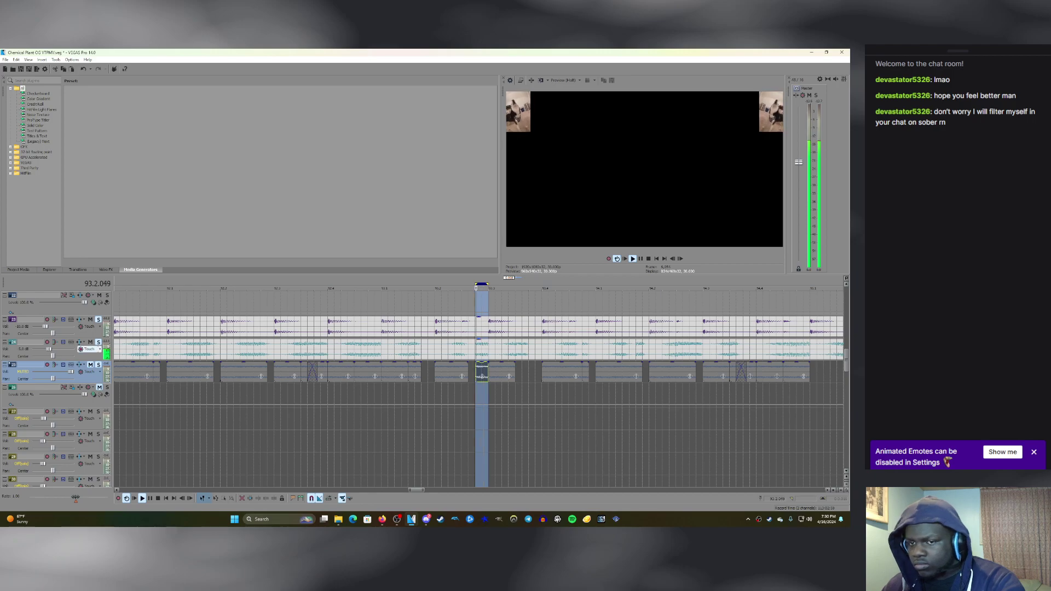
pyautogui.press('z')
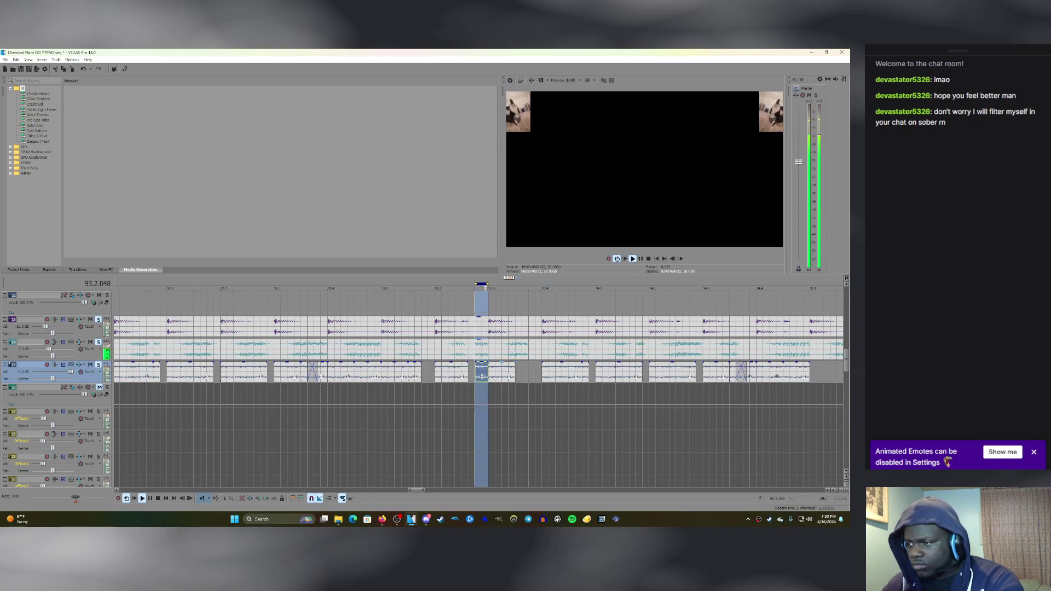
pyautogui.doubleClick(502, 372)
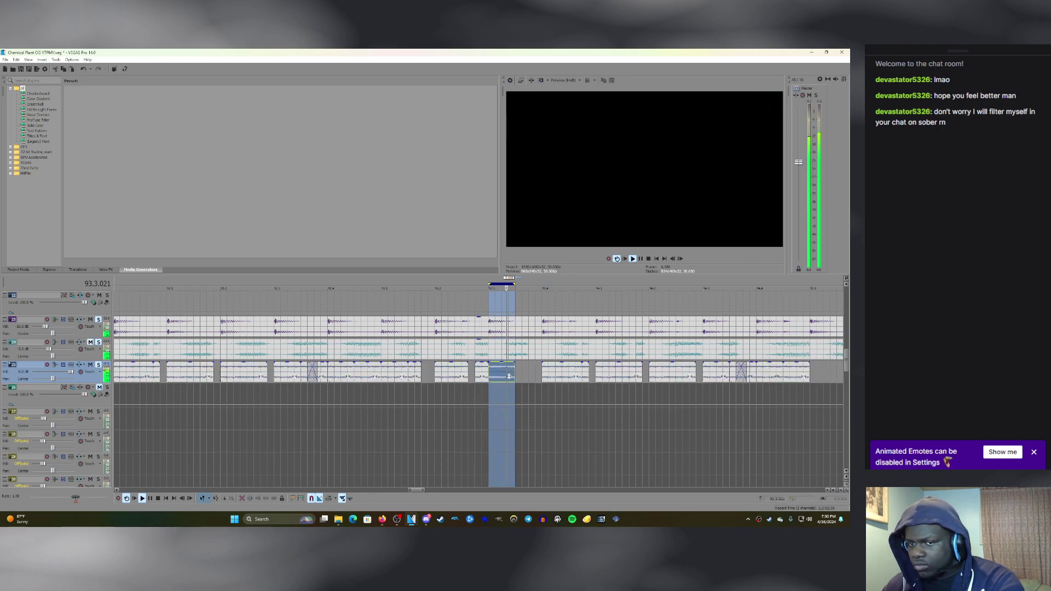
pyautogui.click(90, 342)
pyautogui.click(90, 341)
pyautogui.press('space')
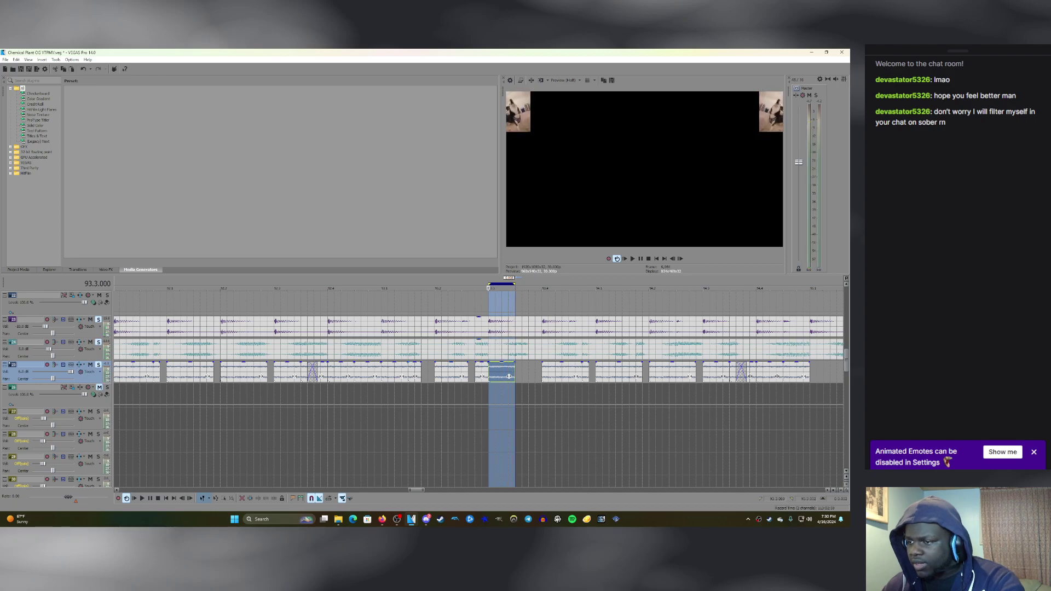
# Play from 92.4.016 with both melody tracks audible, then mute the sample track and replay the reference.
pyautogui.click(341, 395)
pyautogui.press('space')
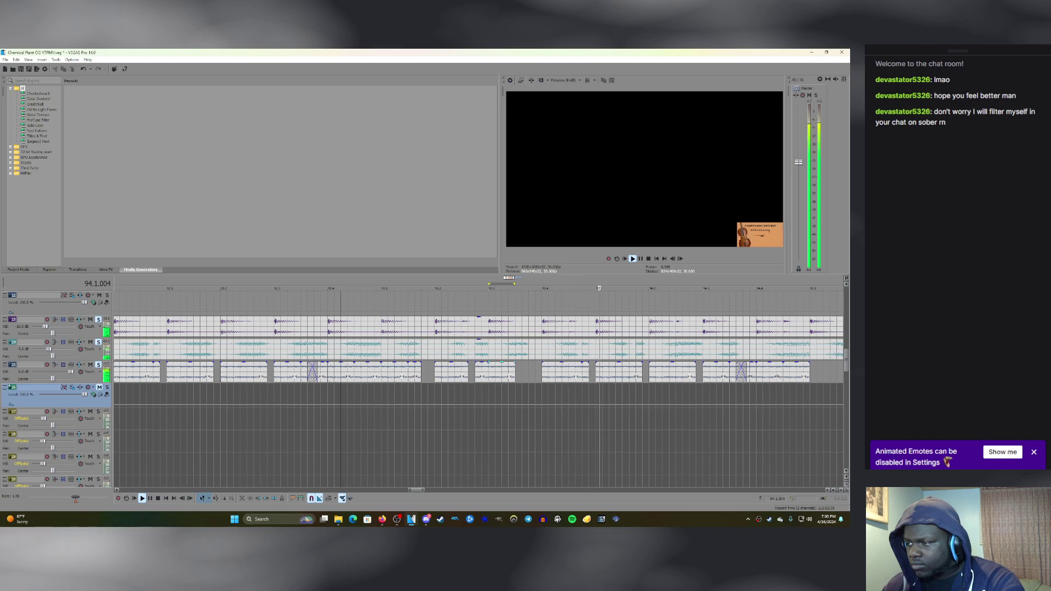
pyautogui.press('space')
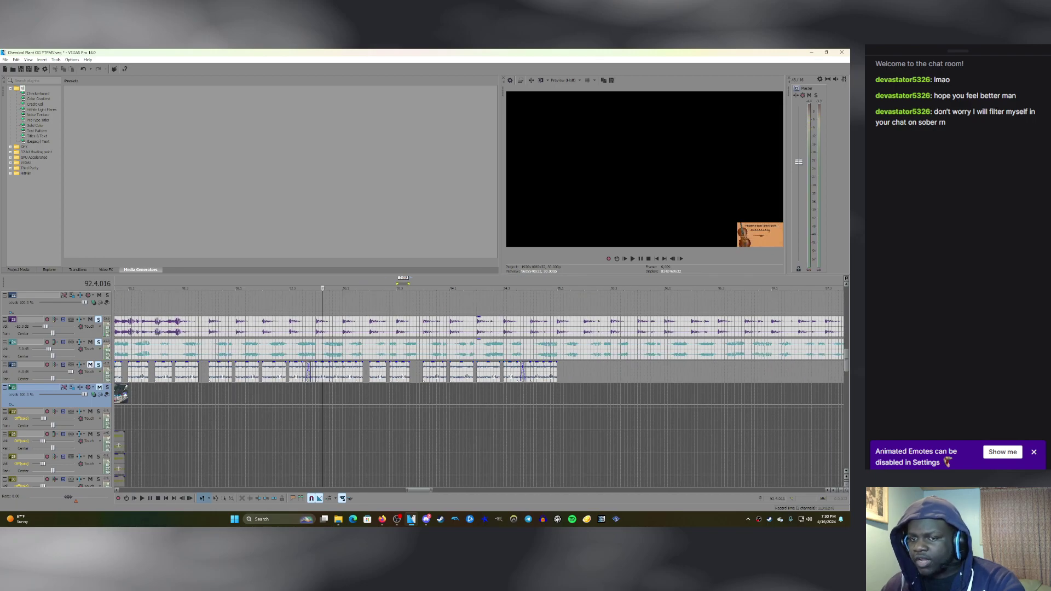
pyautogui.click(90, 365)
pyautogui.press('space')
pyautogui.press('space')
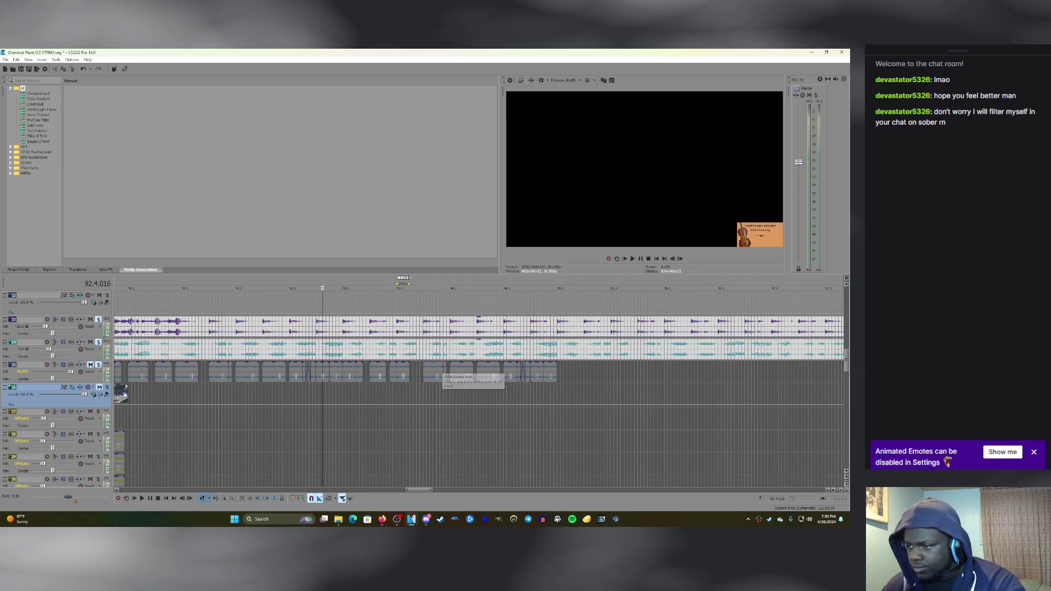
# Audition the reference from 93.4.008, then trim the end of the sample event at 94.1.000 back to 94.1.040.
pyautogui.click(426, 373)
pyautogui.press('space')
pyautogui.click(453, 373)
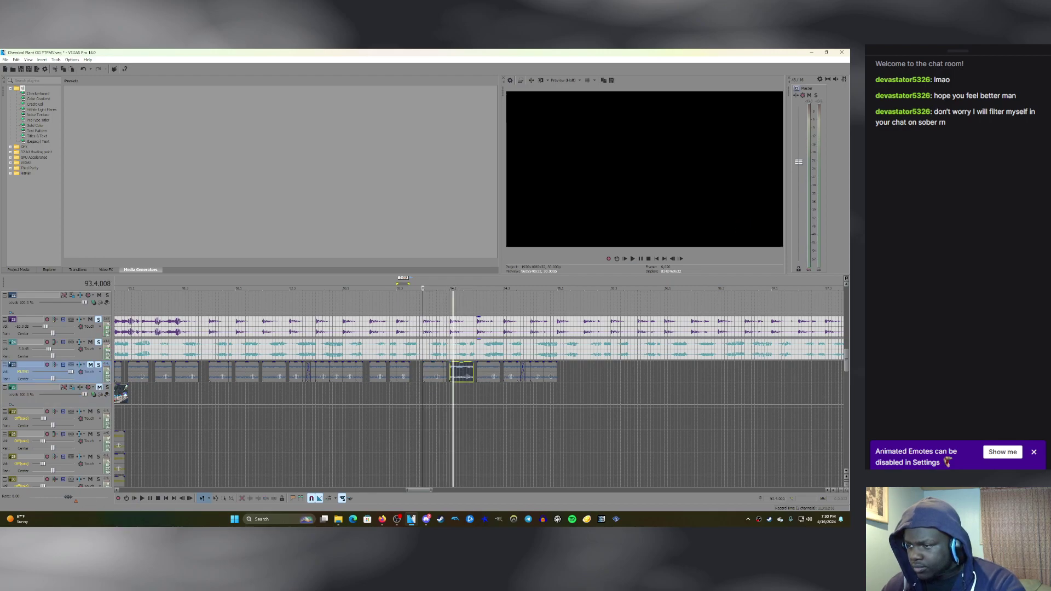
pyautogui.press('space')
pyautogui.scroll(1, 479, 374)
pyautogui.press('space')
pyautogui.moveTo(458, 374); pyautogui.dragTo(446, 373)
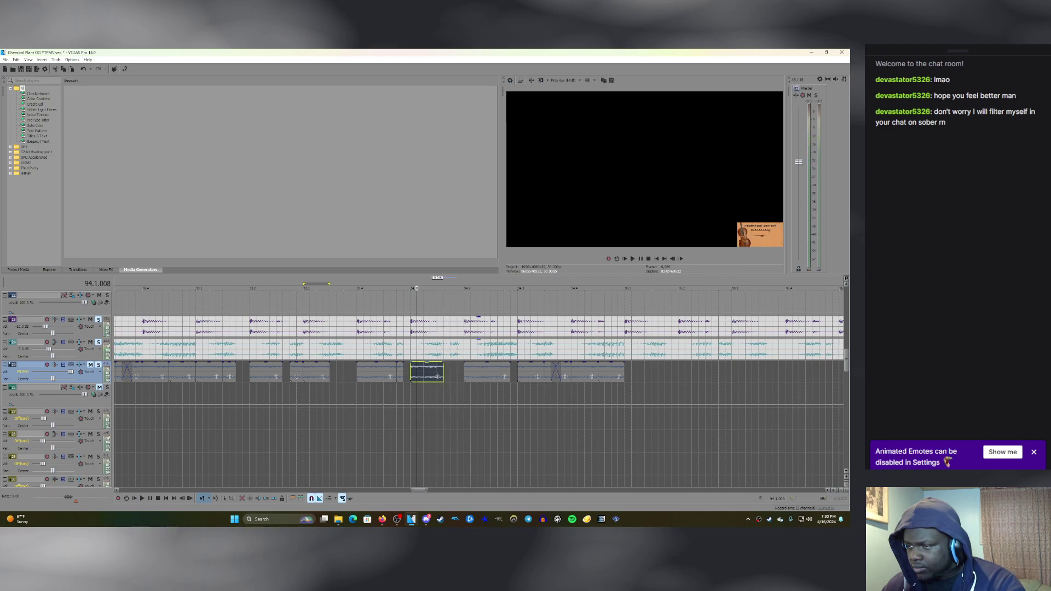
# Copy the short piece at 93.4.048 and place the cursor at 94.1.048.
pyautogui.rightClick(401, 372)
pyautogui.click(433, 217)
pyautogui.press('space')
pyautogui.press('space')
pyautogui.click(450, 372)
# Play the reference from where the sample events resume in bar 82, and again from the short event in bar 86.
pyautogui.scroll(-8, 478, 383)
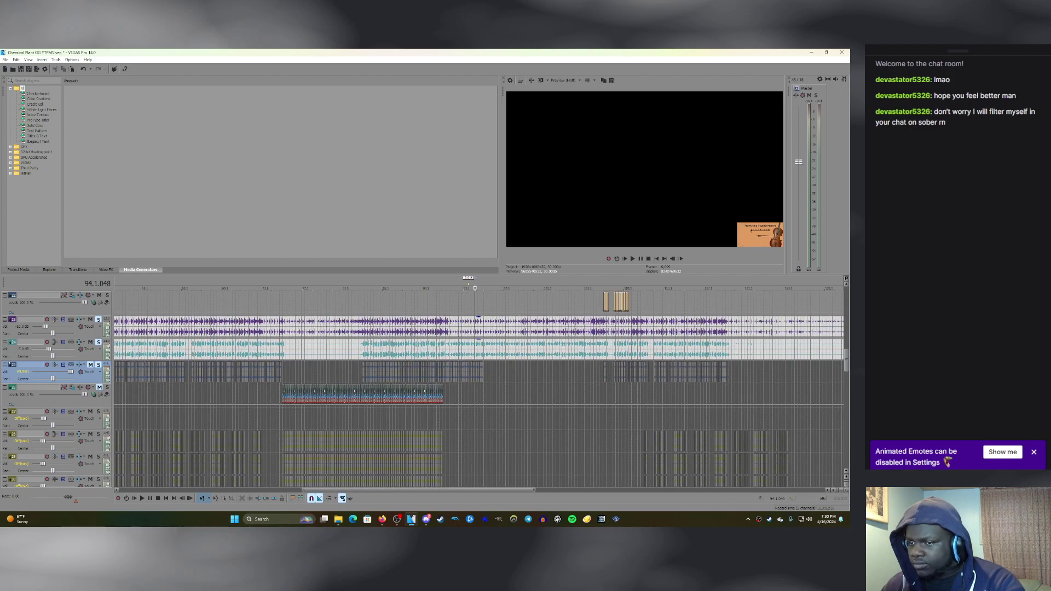
pyautogui.click(360, 373)
pyautogui.scroll(4, 359, 373)
pyautogui.press('space')
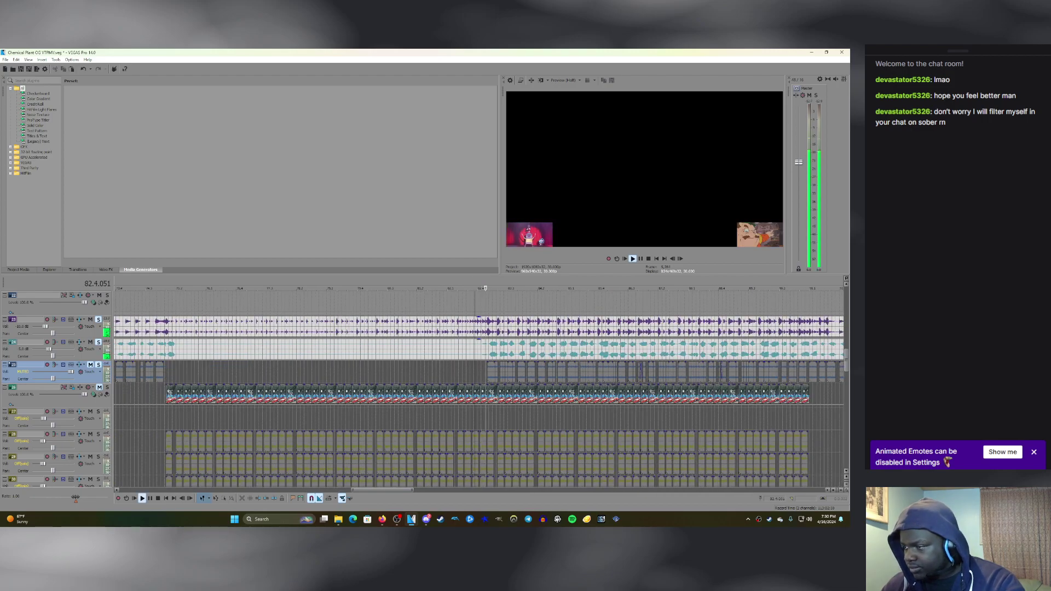
pyautogui.click(630, 372)
pyautogui.scroll(3, 629, 372)
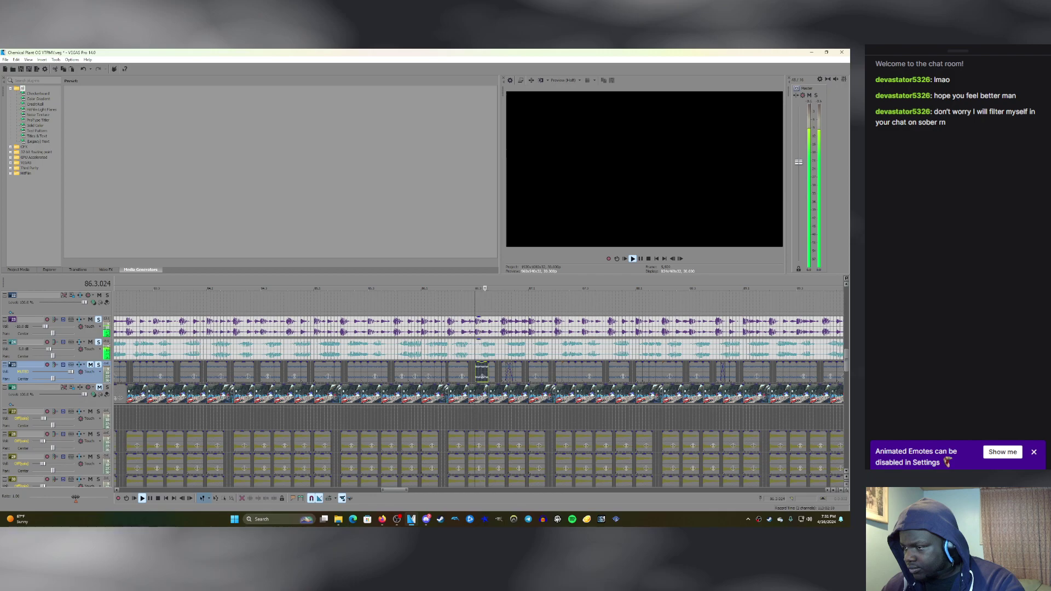
pyautogui.scroll(-8, 478, 383)
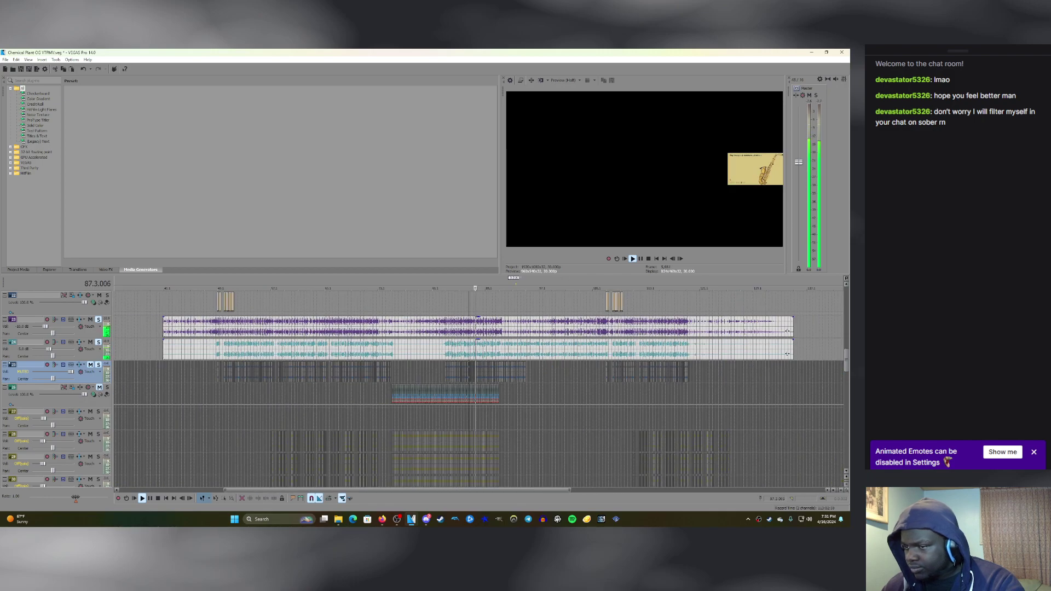
# Play the reference around bar 74, then around bar 116, with the sample track muted.
pyautogui.click(381, 395)
pyautogui.press('space')
pyautogui.scroll(3, 382, 394)
pyautogui.scroll(4, 476, 383)
pyautogui.press('space')
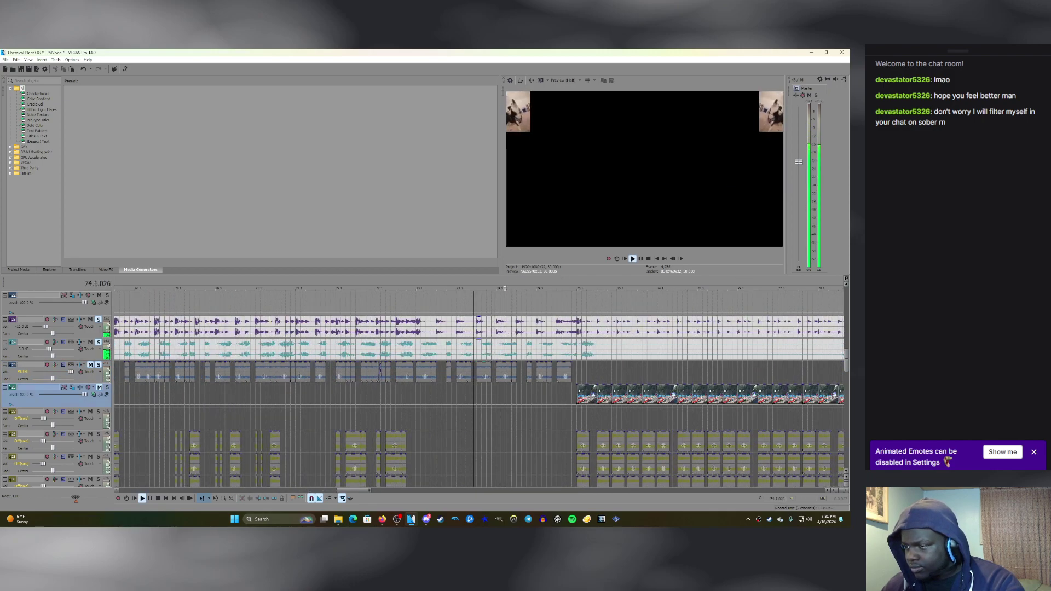
pyautogui.scroll(-8, 474, 394)
pyautogui.press('space')
pyautogui.click(500, 394)
pyautogui.press('space')
pyautogui.scroll(4, 500, 395)
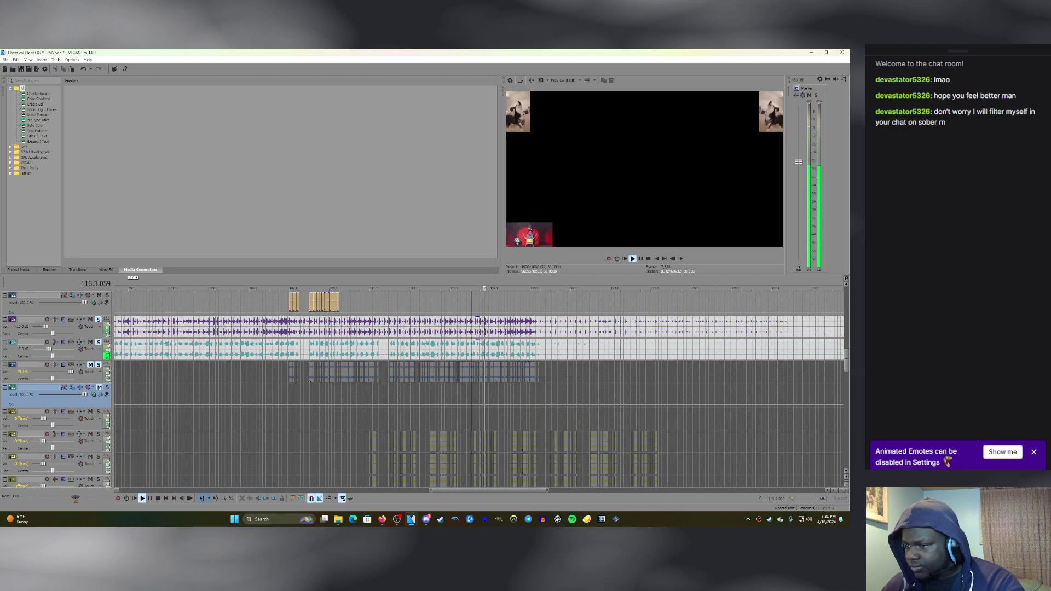
pyautogui.scroll(-3, 471, 394)
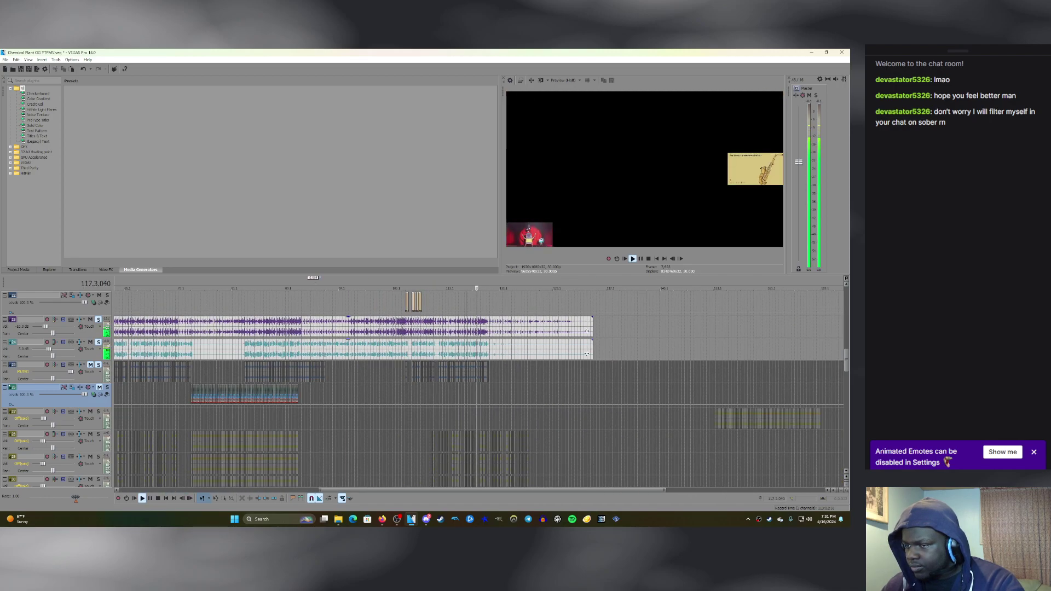
# Replay bars 92 to 94 from several starting points while toggling the sample and cyan-waveform mutes.
pyautogui.click(317, 395)
pyautogui.scroll(6, 318, 378)
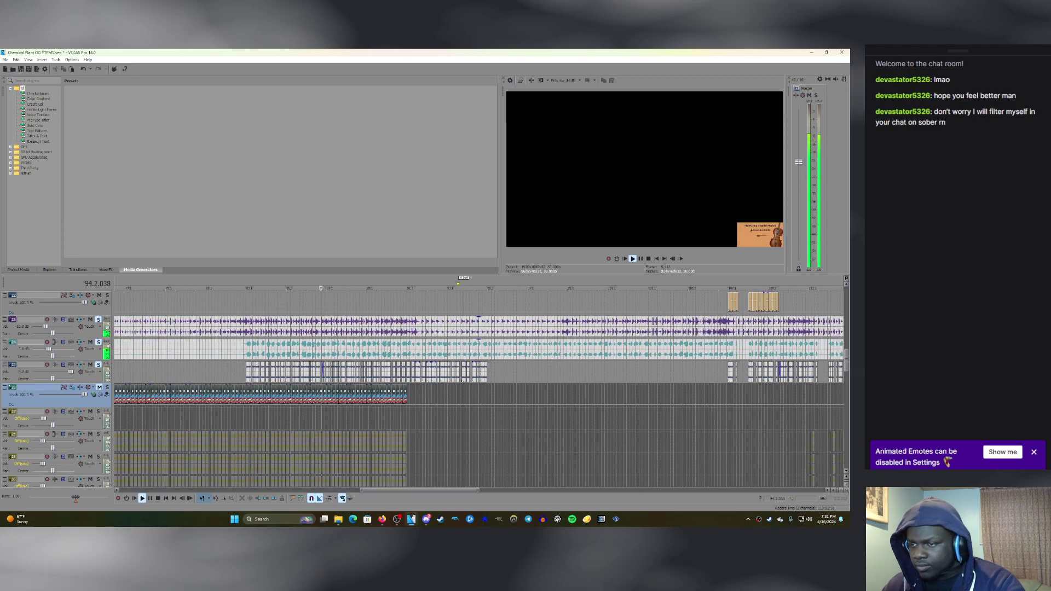
pyautogui.scroll(-2, 478, 390)
pyautogui.press('space')
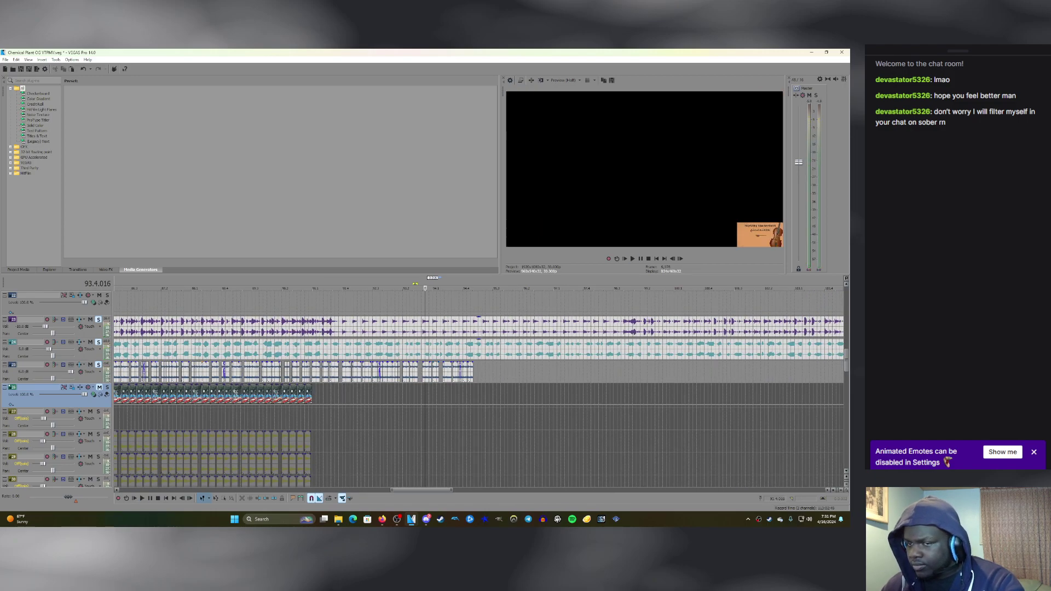
pyautogui.click(91, 364)
pyautogui.click(90, 343)
pyautogui.click(380, 394)
pyautogui.press('space')
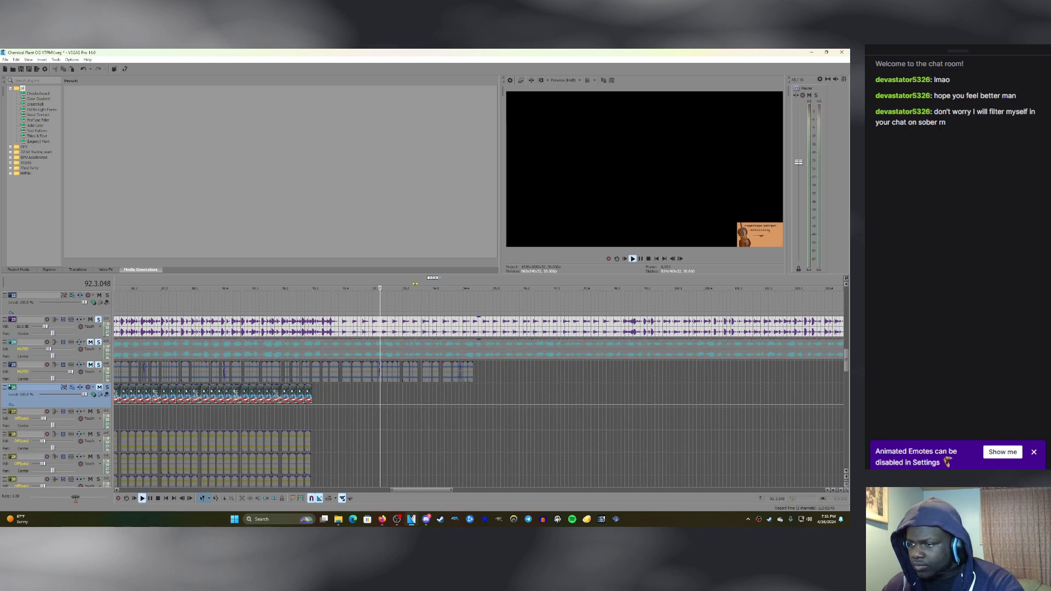
pyautogui.click(90, 342)
pyautogui.click(344, 394)
pyautogui.press('space')
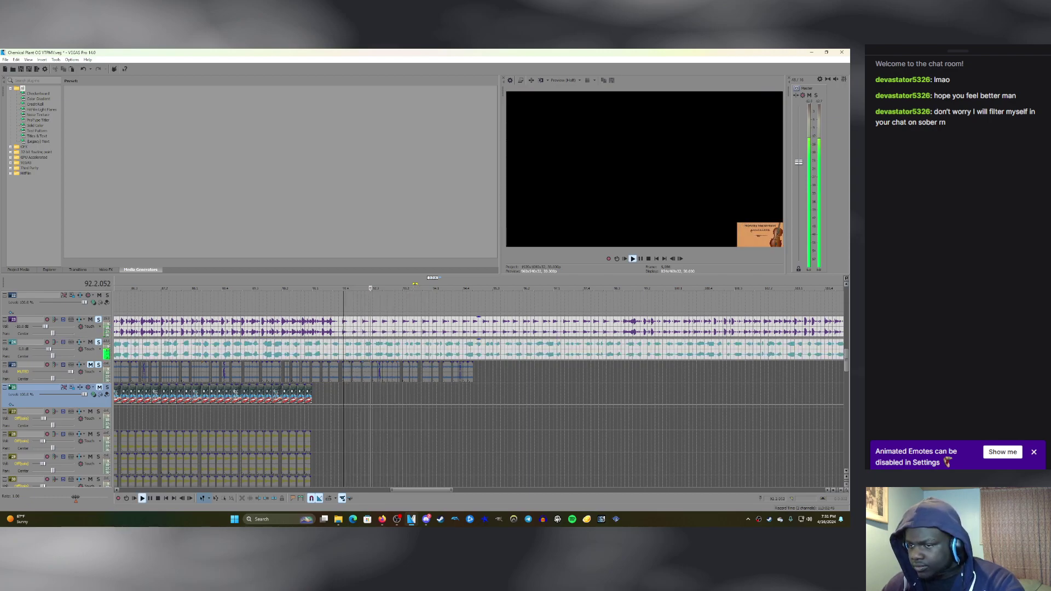
# Audition the reference through 94.2, then paste the copied short event on the sample track at 94.1.048.
pyautogui.click(396, 372)
pyautogui.scroll(3, 397, 371)
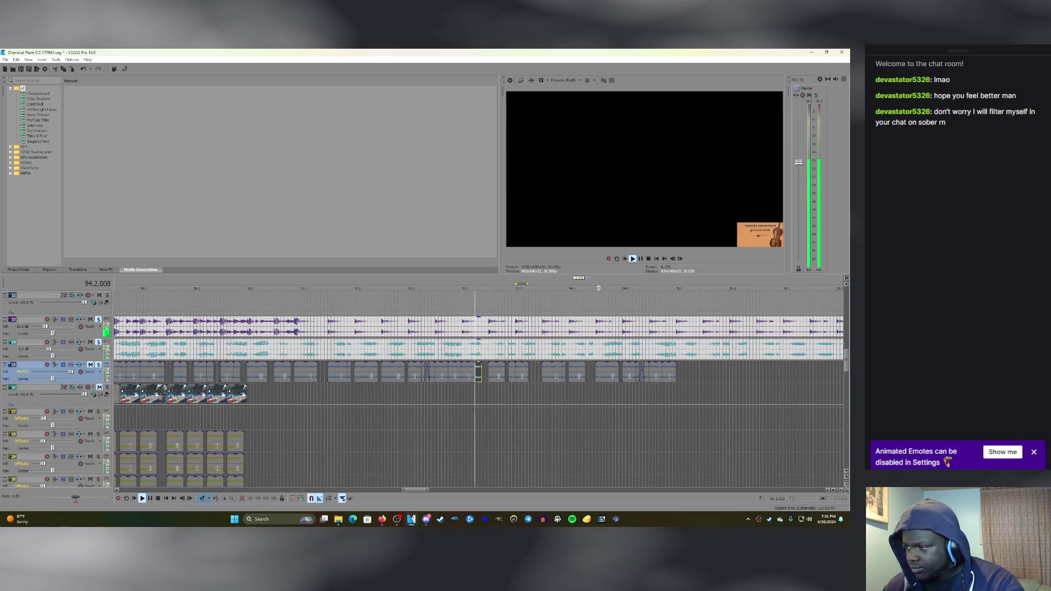
pyautogui.press('space')
pyautogui.scroll(3, 478, 390)
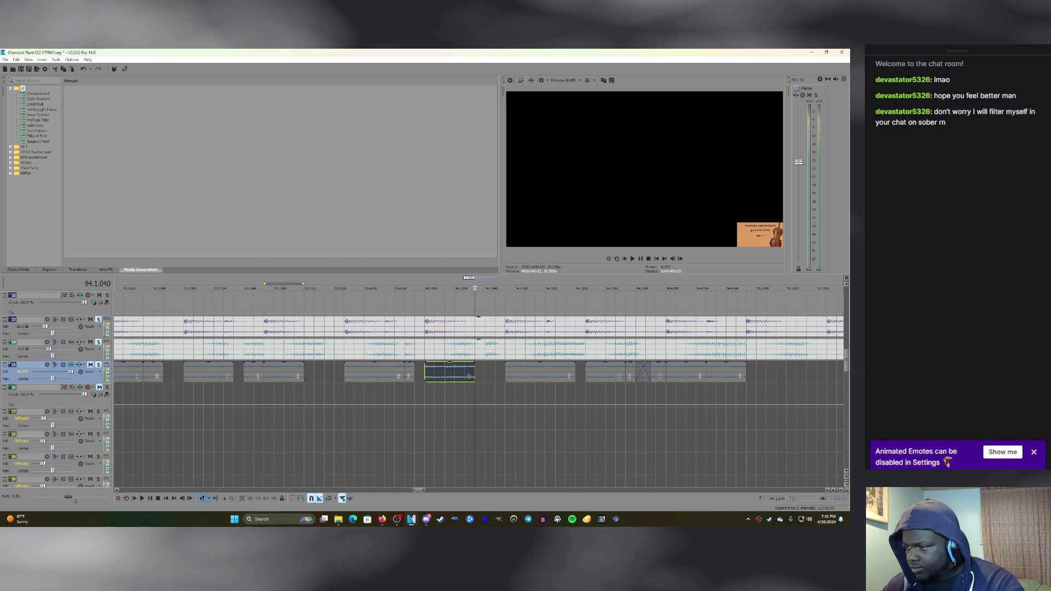
pyautogui.click(485, 372)
pyautogui.hotkey('ctrl', 'v')
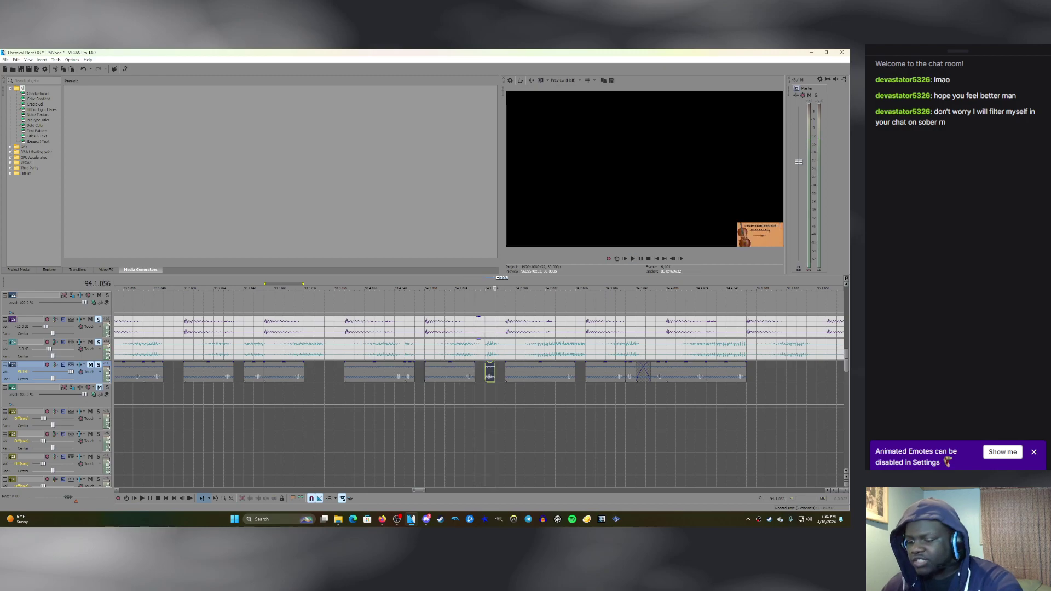
# Play the earlier section from the sample event at bar 58 with the sample track muted.
pyautogui.scroll(-10, 478, 390)
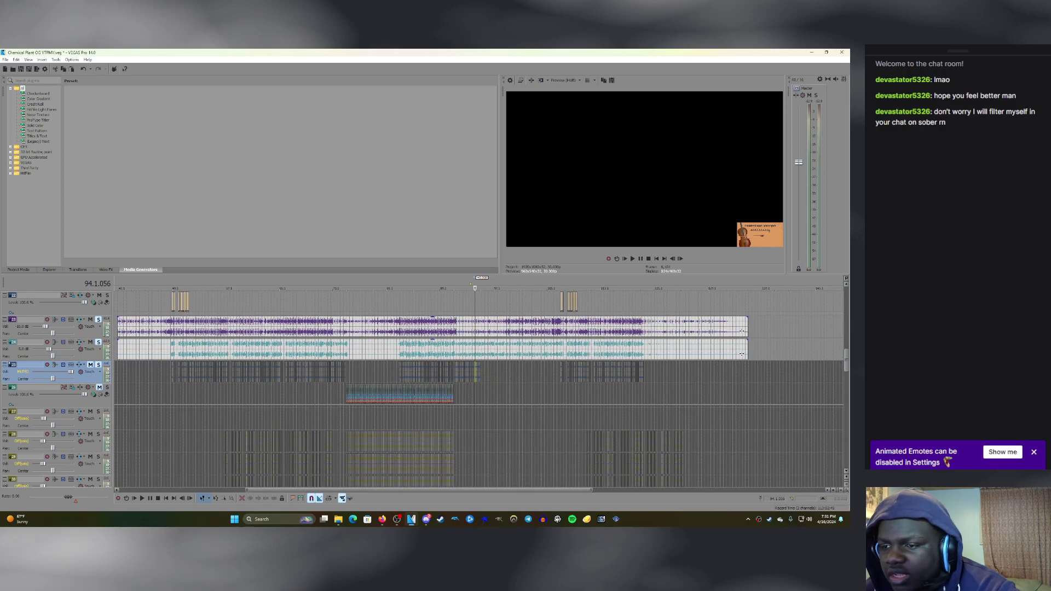
pyautogui.click(233, 372)
pyautogui.press('Up')
pyautogui.press('Up')
pyautogui.press('space')
pyautogui.scroll(2, 158, 305)
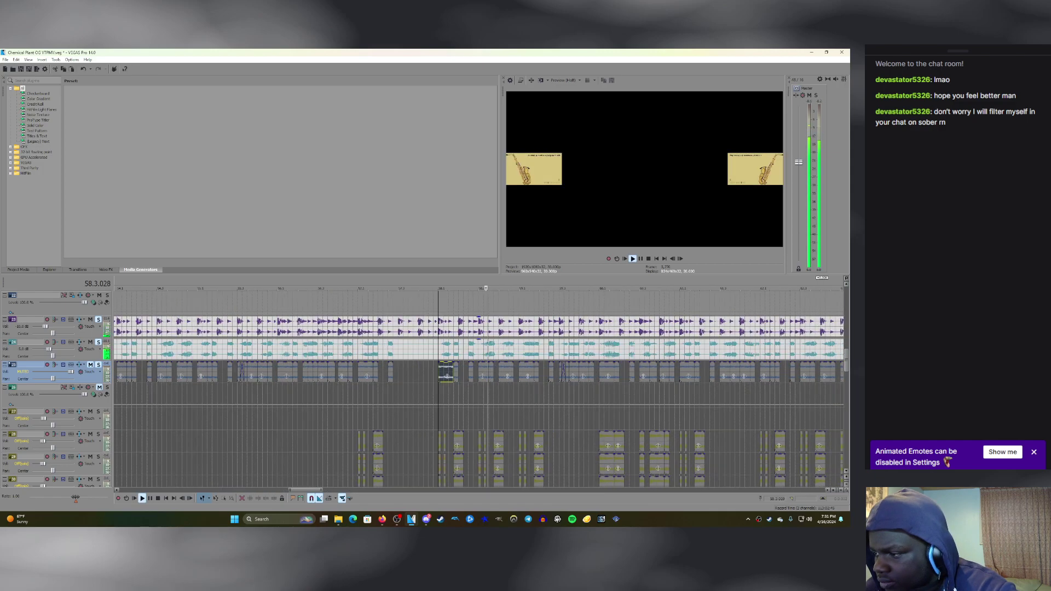
pyautogui.scroll(-1, 158, 305)
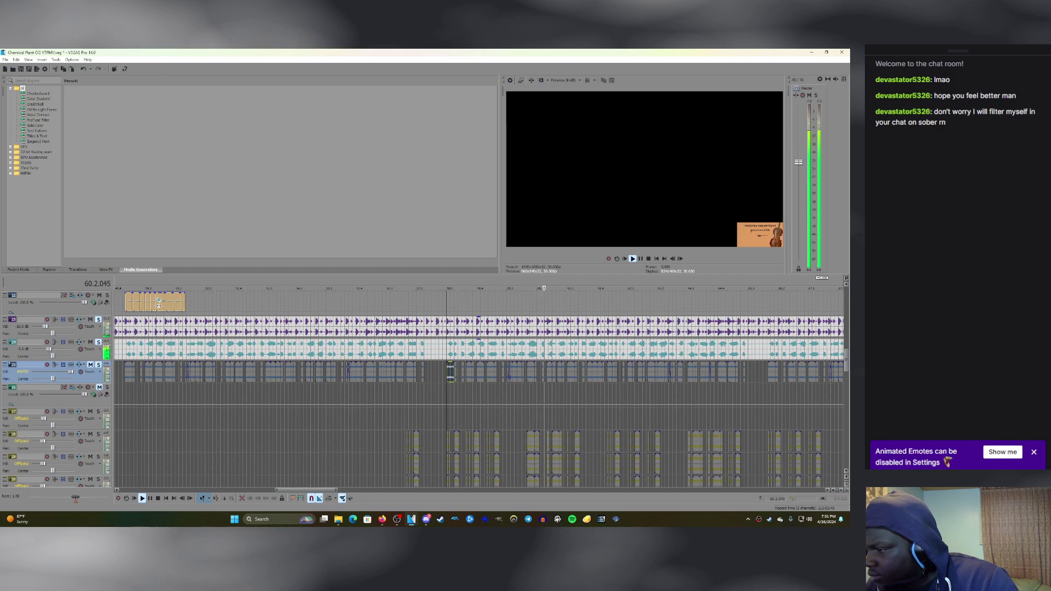
# Play the reference through bars 60 to 64 from several starting points with the sample track muted.
pyautogui.click(584, 394)
pyautogui.scroll(2, 583, 394)
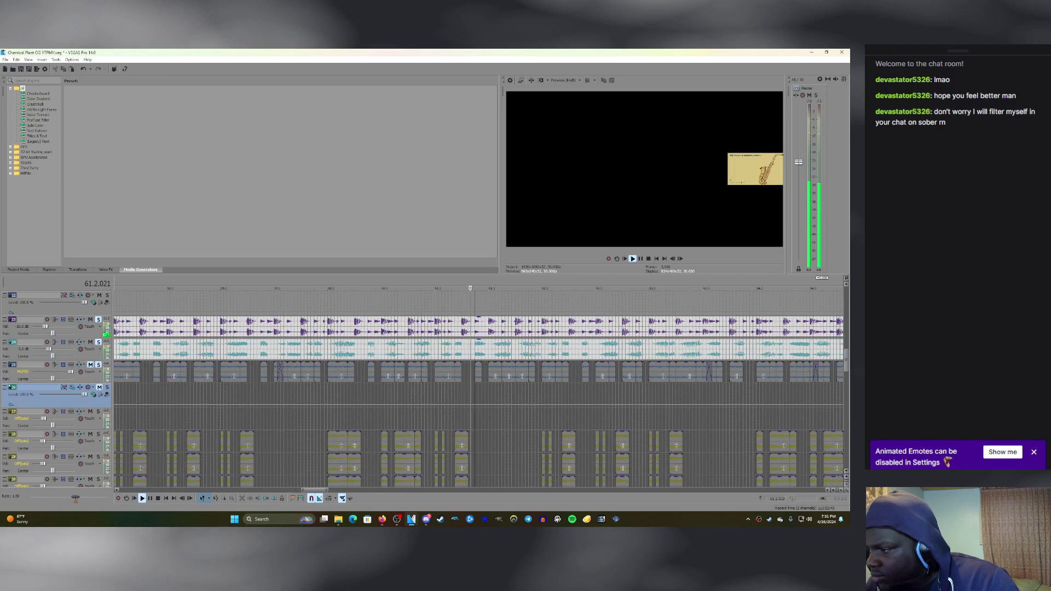
pyautogui.scroll(-1, 475, 395)
pyautogui.click(637, 394)
pyautogui.scroll(2, 637, 394)
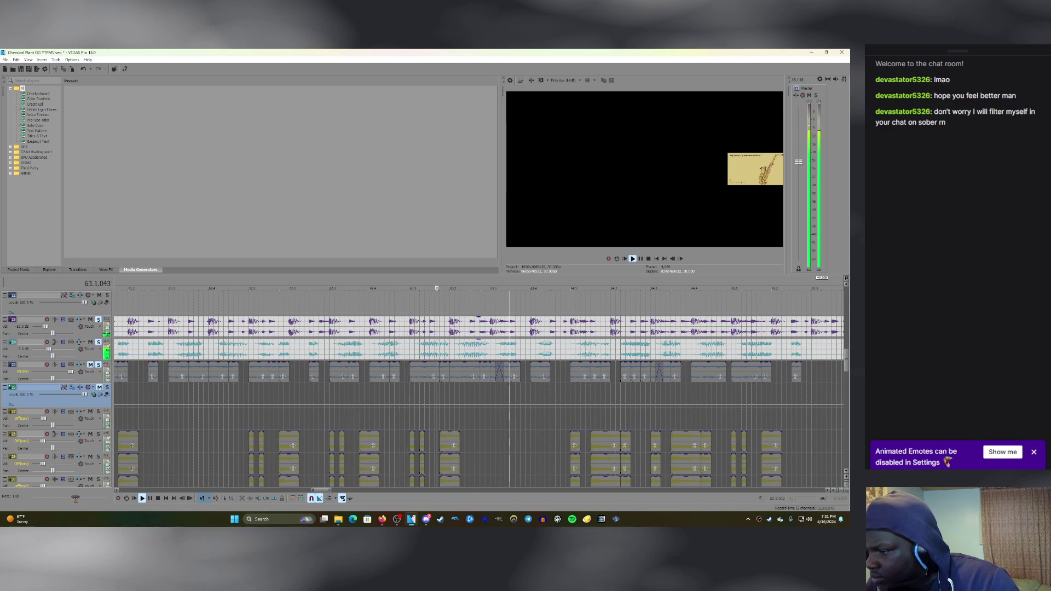
pyautogui.press('Down')
pyautogui.scroll(-2, 475, 394)
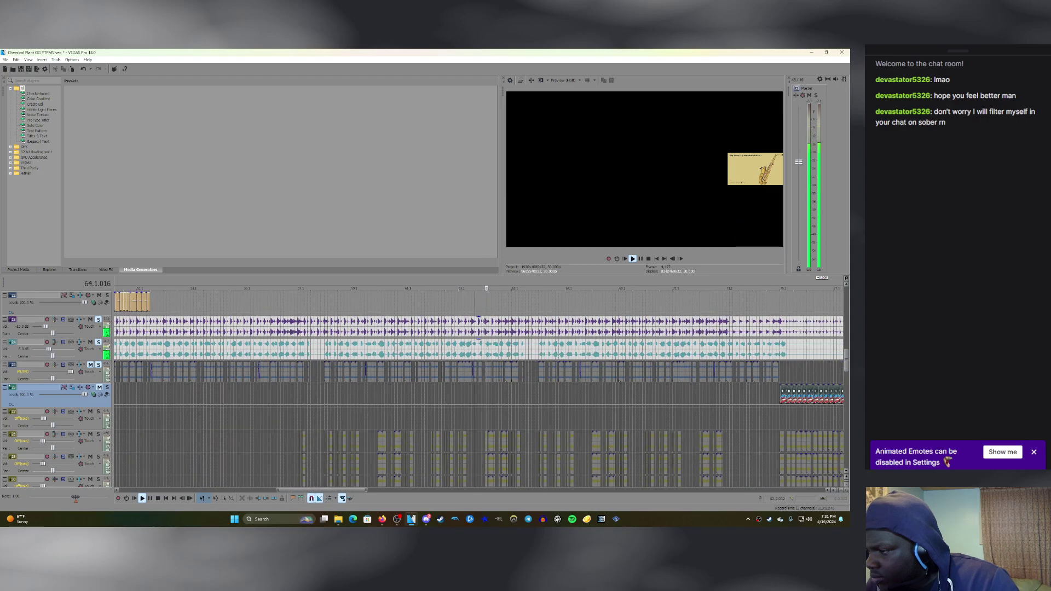
pyautogui.scroll(3, 475, 394)
pyautogui.press('space')
pyautogui.press('Return')
pyautogui.press('Up')
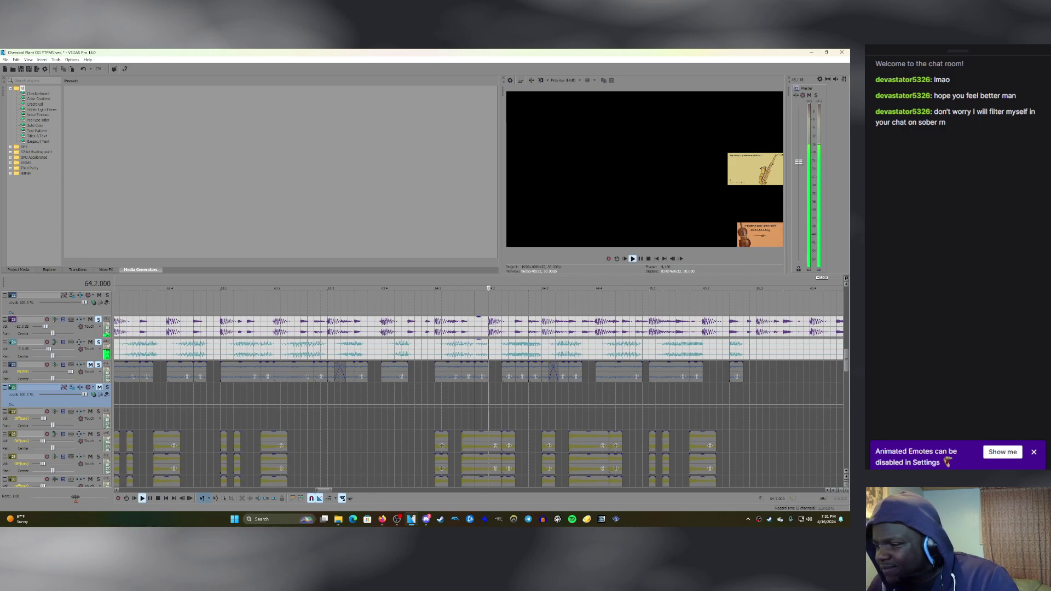
# Copy the short sample event at 64.1.048 together with the three adjoining events that follow it in beat 64.2.
pyautogui.moveTo(527, 371); pyautogui.dragTo(535, 371)
pyautogui.rightClick(535, 371)
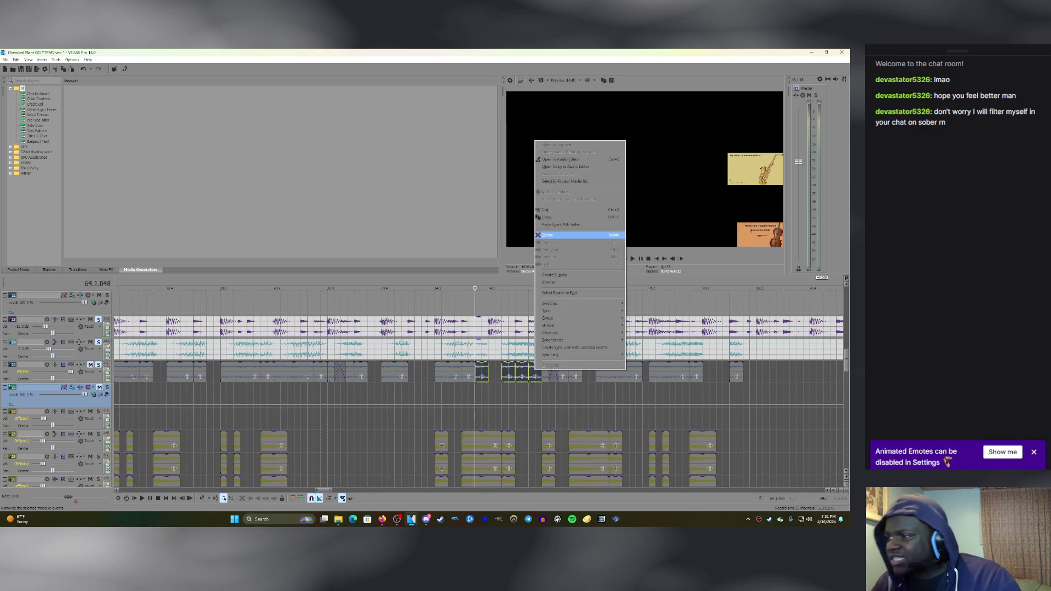
pyautogui.click(552, 218)
pyautogui.press('Down')
pyautogui.press('Down')
pyautogui.press('Down')
pyautogui.press('Down')
pyautogui.press('Down')
pyautogui.press('Down')
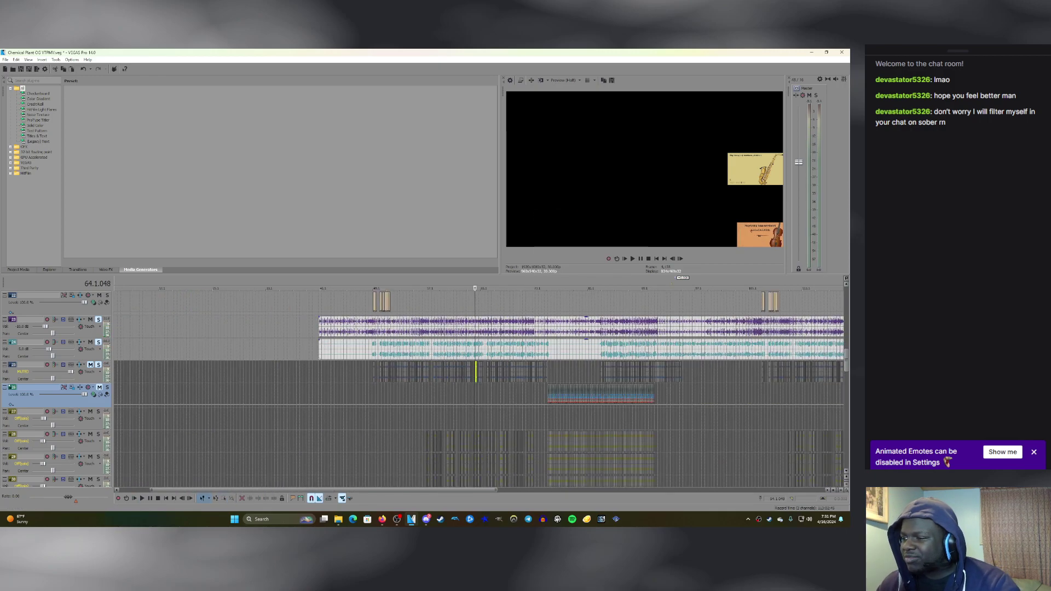
# Play the reference from 93.3.024 and from the sample event at 94.1.048 with the sample track muted.
pyautogui.click(581, 393)
pyautogui.scroll(7, 582, 394)
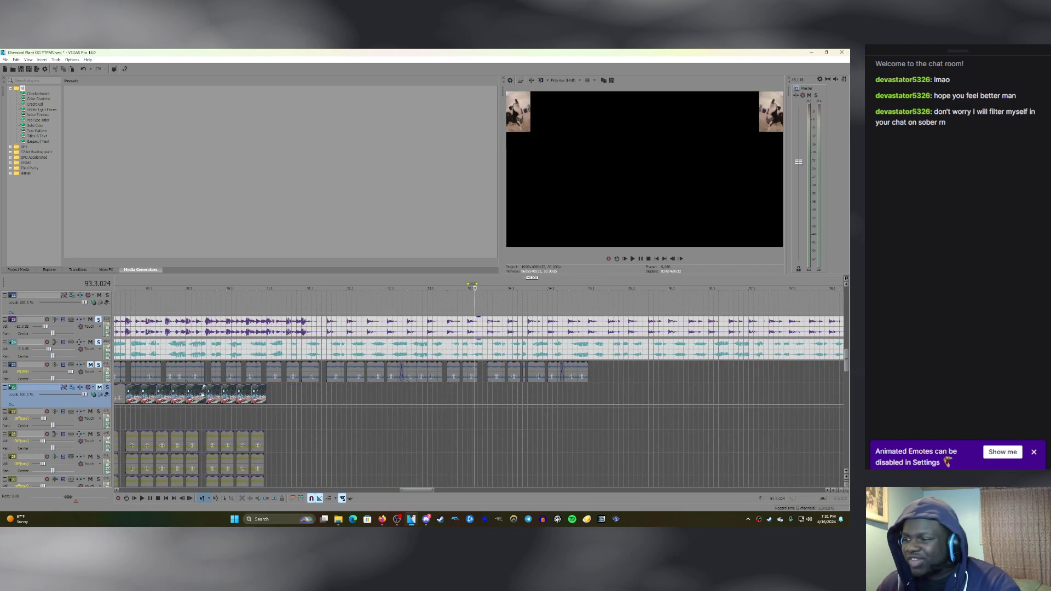
pyautogui.press('space')
pyautogui.press('space')
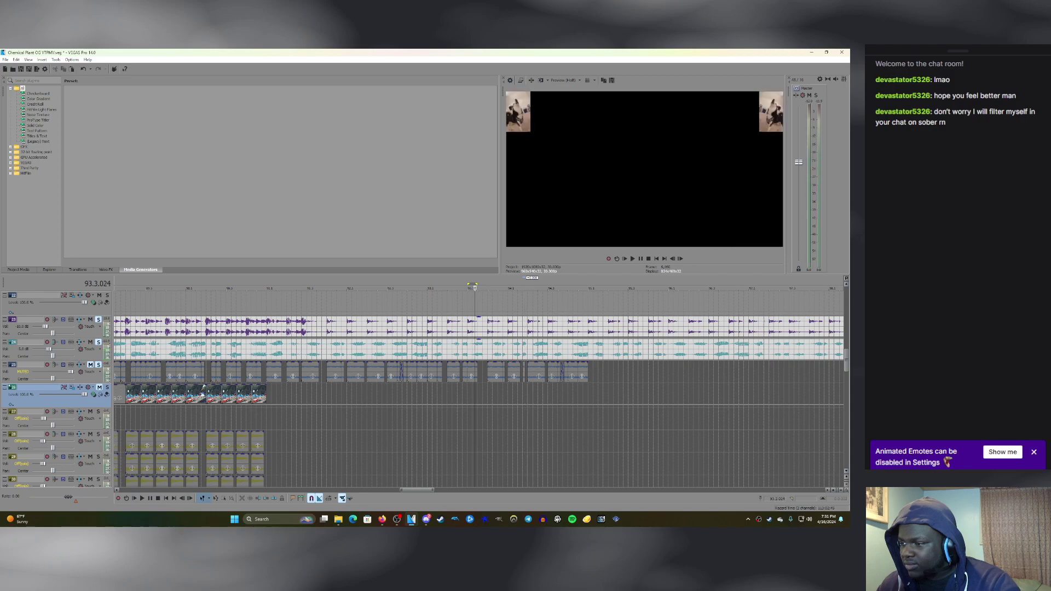
pyautogui.click(523, 372)
pyautogui.press('space')
pyautogui.scroll(1, 523, 372)
pyautogui.press('space')
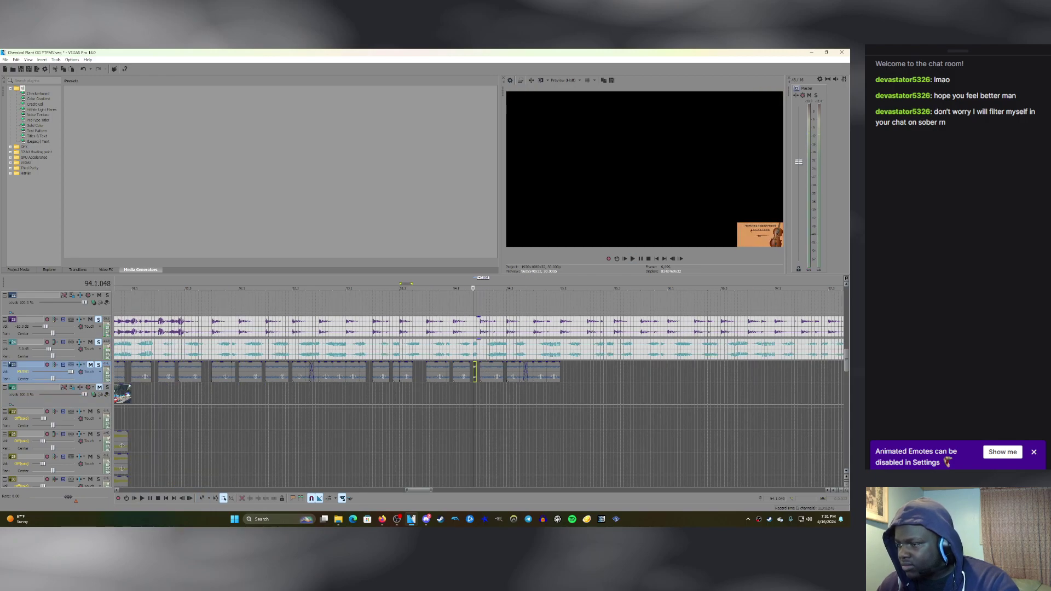
# Replace the sample events between 94.1.048 and 94.3.000 with the copied run, and unmute the sample track.
pyautogui.press('Up')
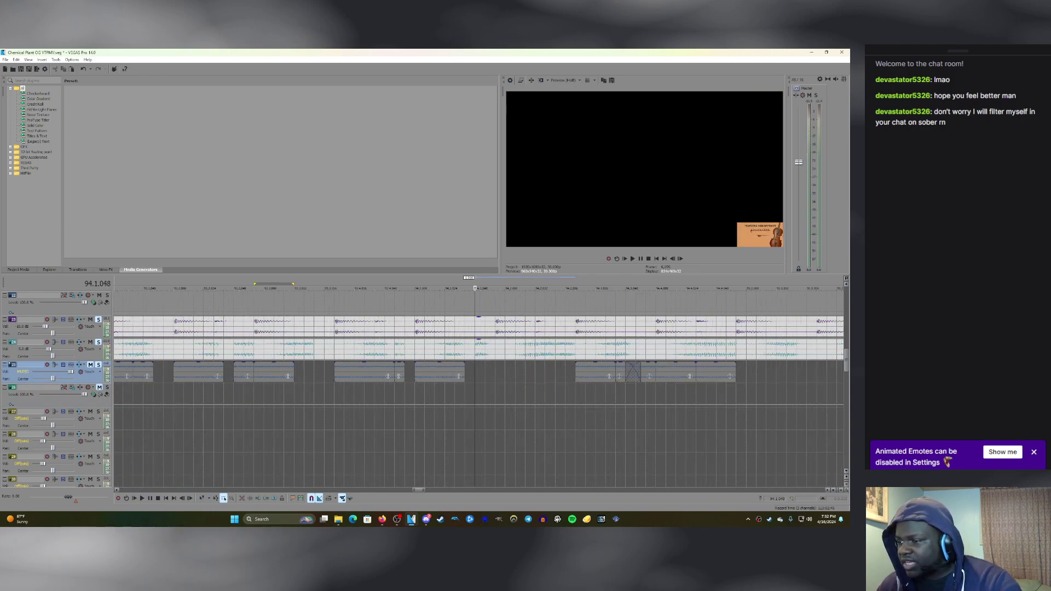
pyautogui.hotkey('ctrl', 'v')
pyautogui.hotkey('ctrl', 'z')
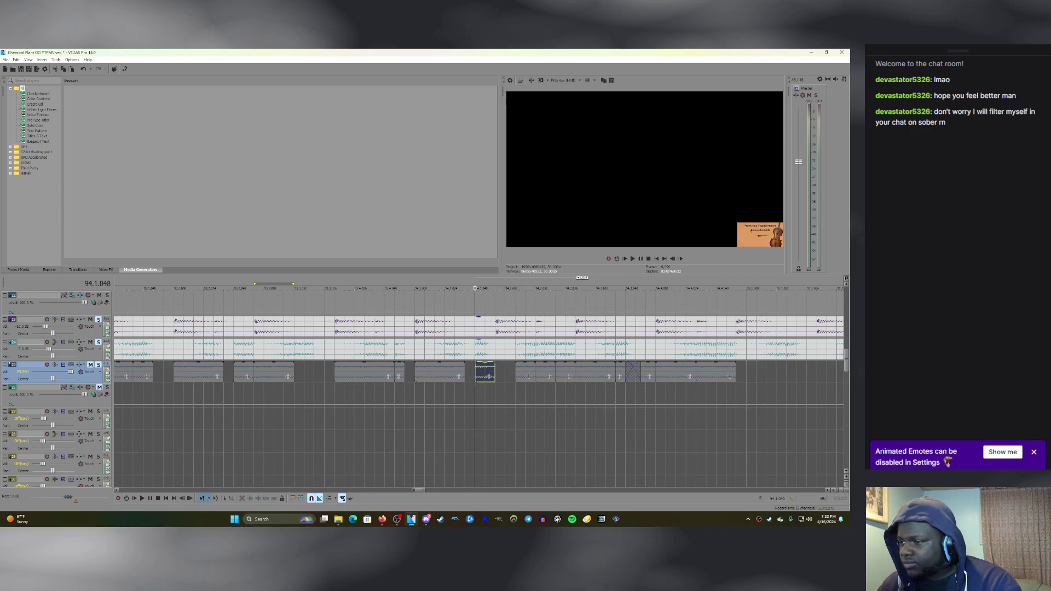
pyautogui.press('z')
pyautogui.press('space')
pyautogui.press('space')
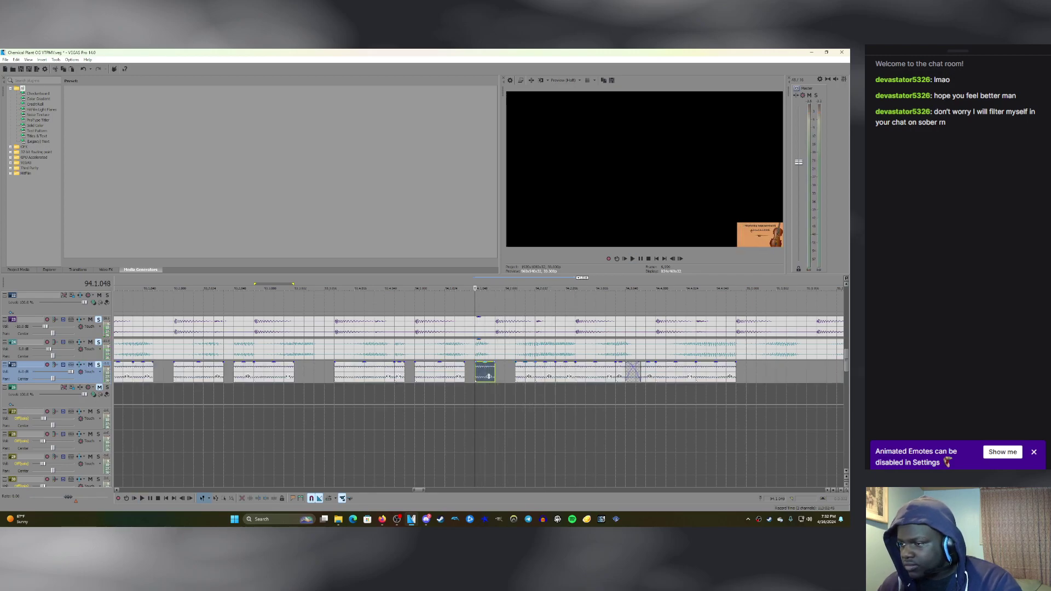
# Loop the pasted event at 94.1.048 and toggle the sample track's mute to compare its pitch with the reference.
pyautogui.doubleClick(485, 373)
pyautogui.press('space')
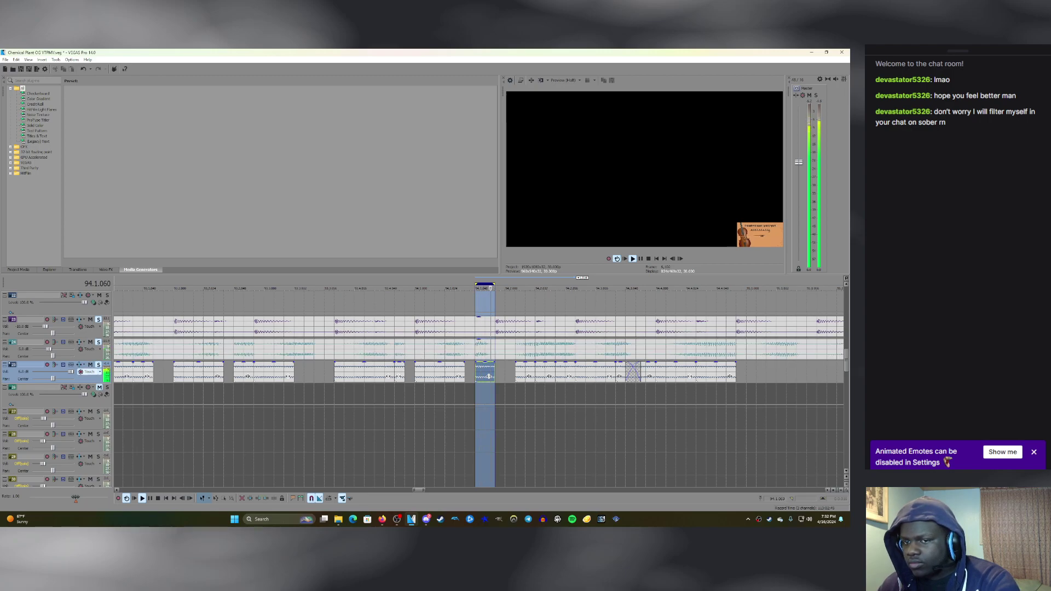
pyautogui.click(90, 365)
pyautogui.click(90, 365)
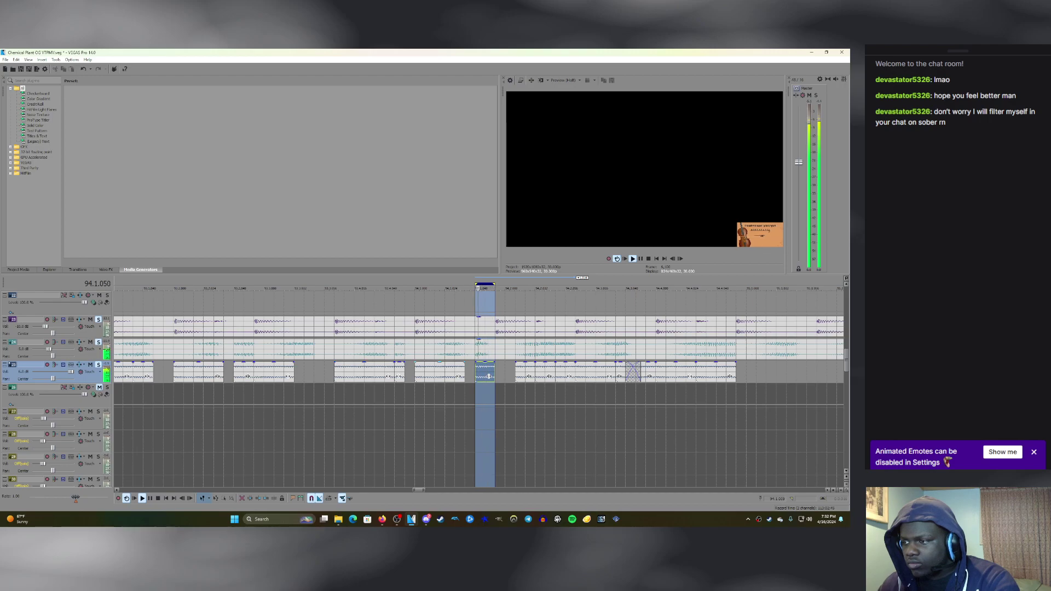
# Loop the event at 94.2.016, select the three pasted events up to 94.3.000, and compare with the reference using both tracks' mutes.
pyautogui.doubleClick(525, 371)
pyautogui.press('d')
pyautogui.press('d')
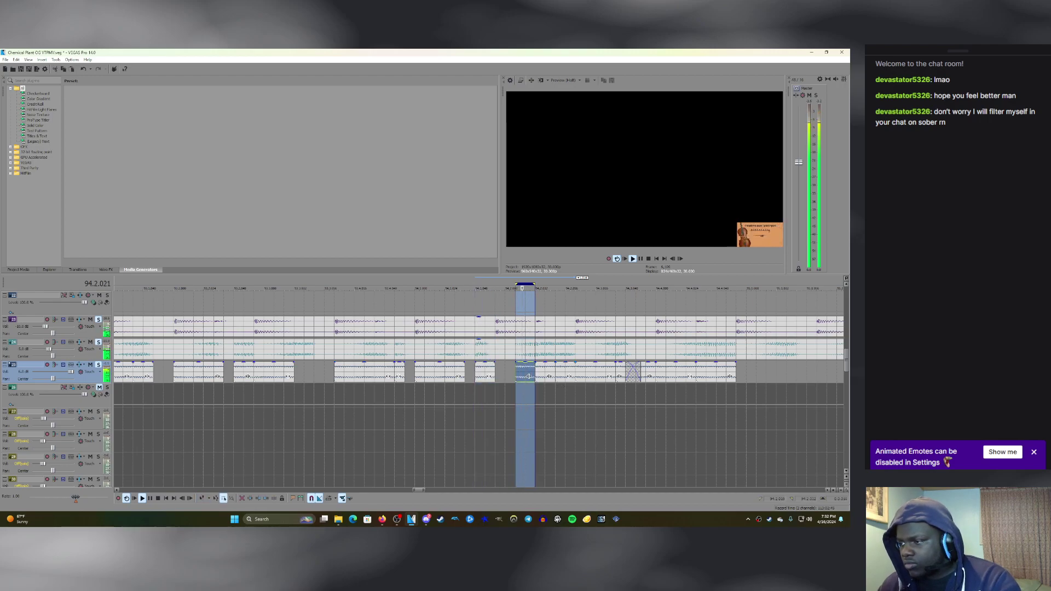
pyautogui.moveTo(525, 371); pyautogui.dragTo(565, 371)
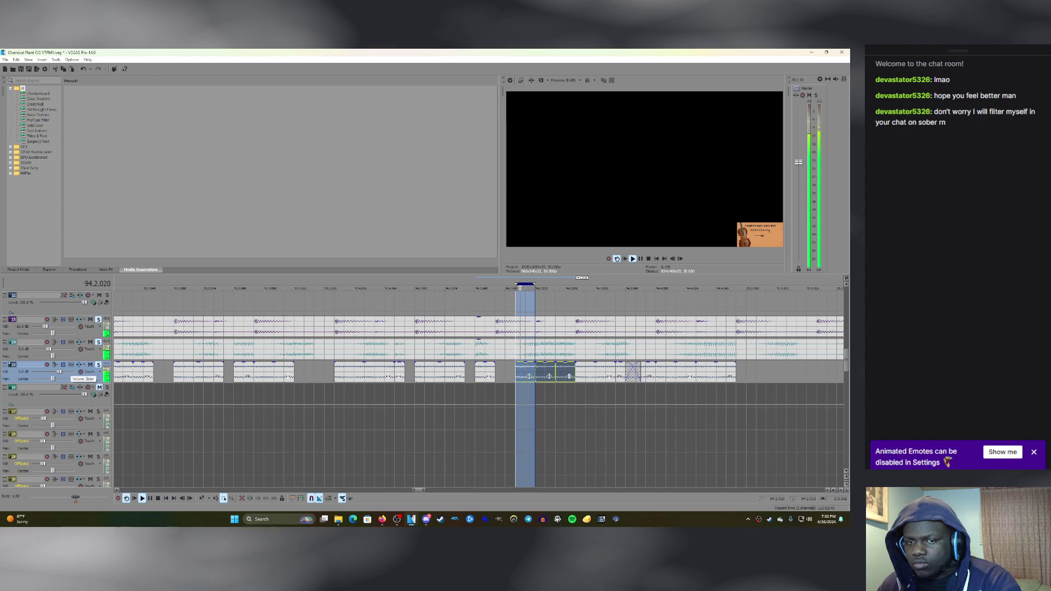
pyautogui.click(90, 342)
pyautogui.click(91, 343)
pyautogui.click(90, 365)
pyautogui.click(90, 365)
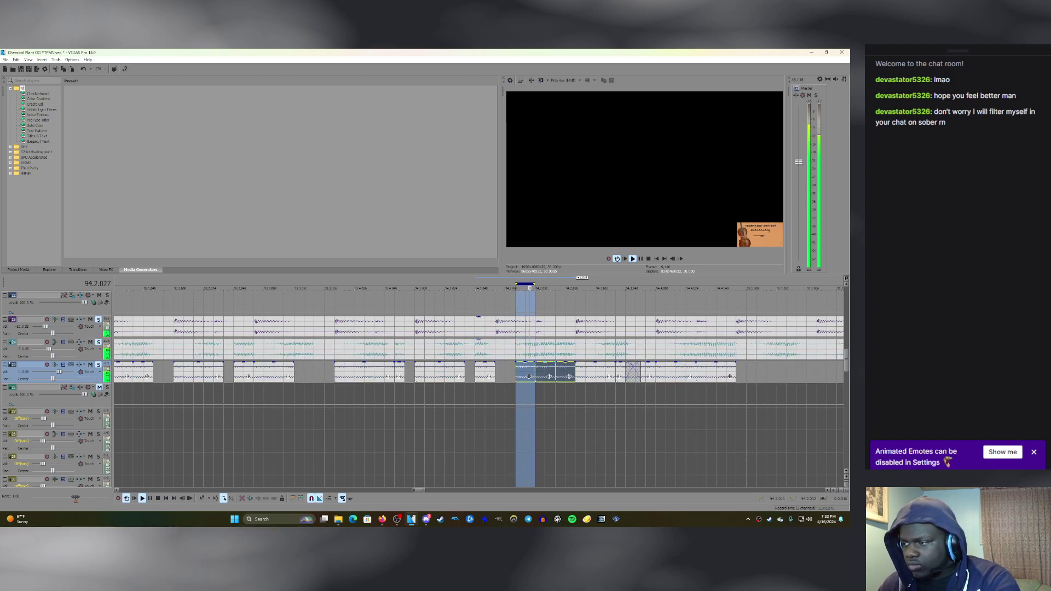
# Loop the pasted events at 94.2.032 and 94.2.048 in turn while toggling the sample track's mute.
pyautogui.doubleClick(549, 376)
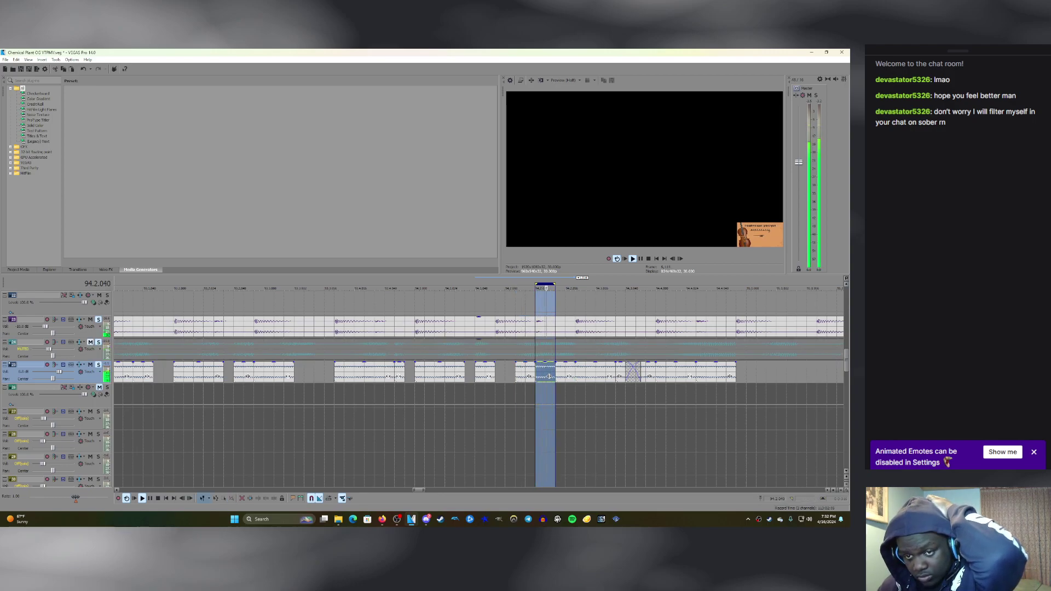
pyautogui.click(90, 365)
pyautogui.click(90, 364)
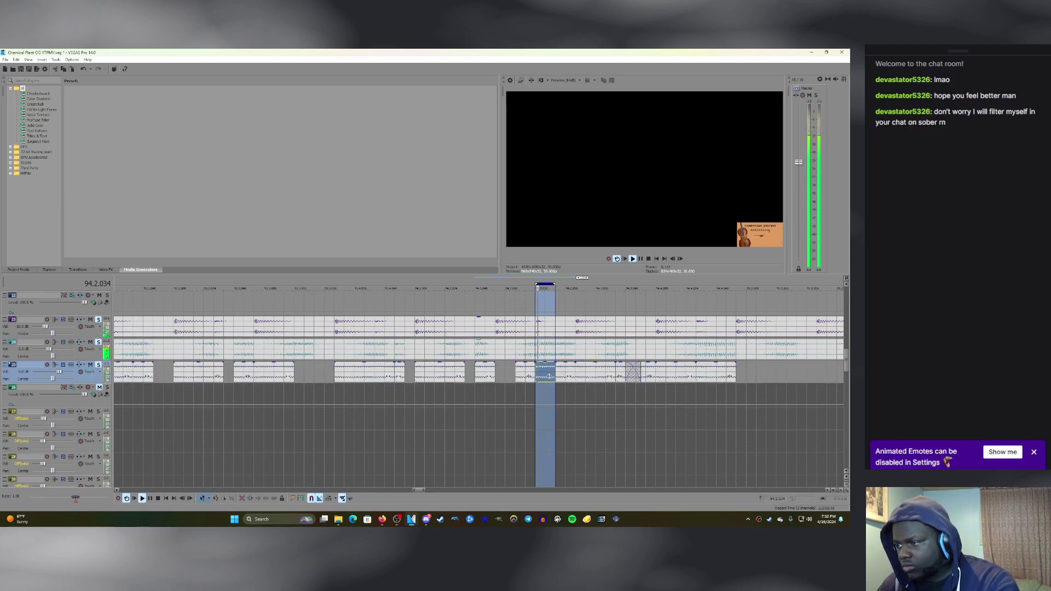
pyautogui.doubleClick(569, 376)
pyautogui.click(90, 365)
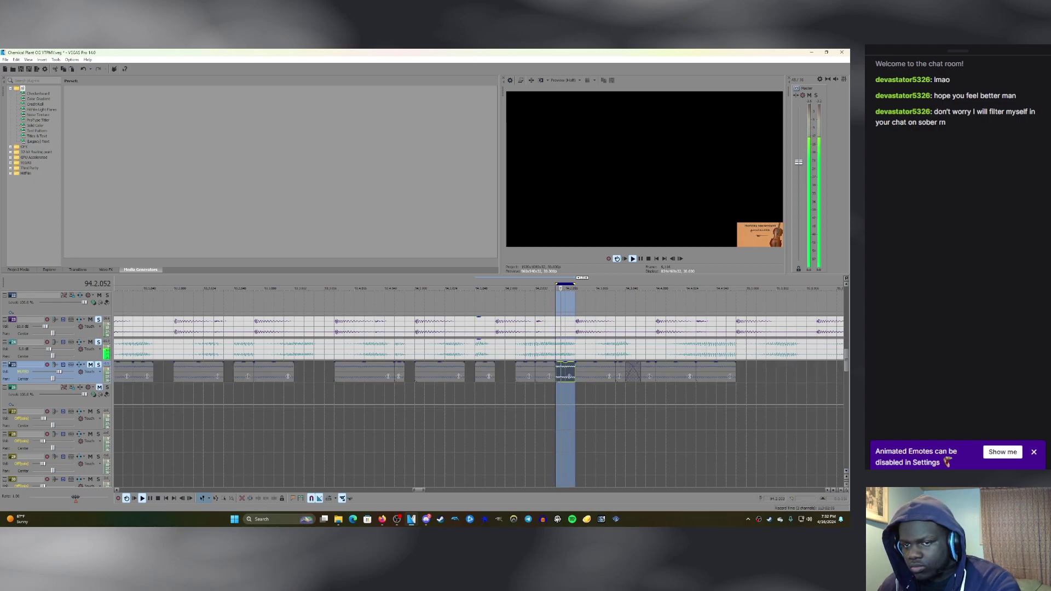
pyautogui.click(90, 365)
# Turn off looping and play the sample and reference together from 93.3.032.
pyautogui.scroll(-4, 409, 395)
pyautogui.click(410, 395)
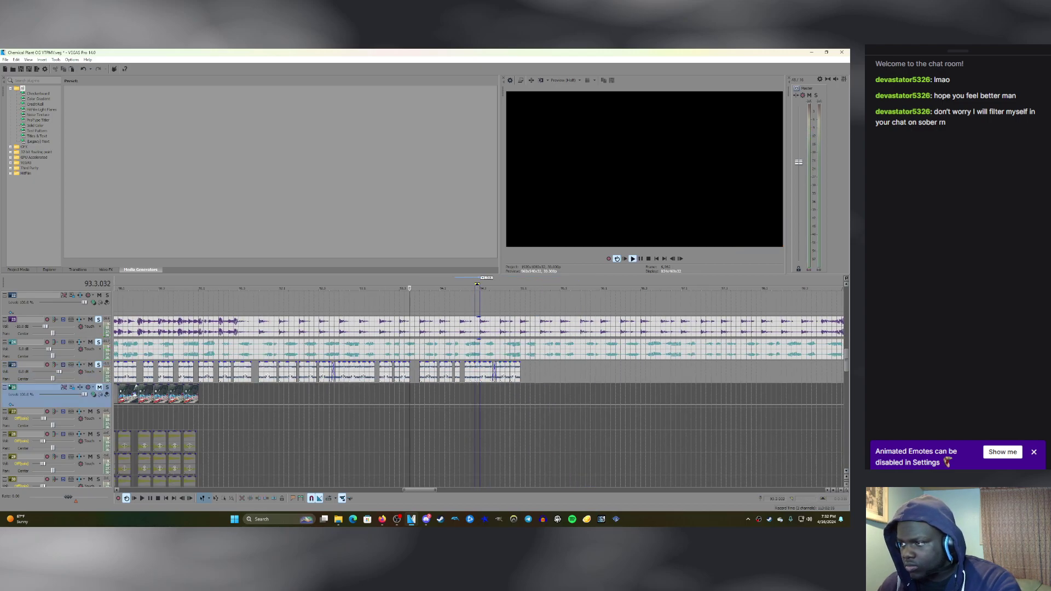
pyautogui.press('q')
pyautogui.scroll(1, 479, 389)
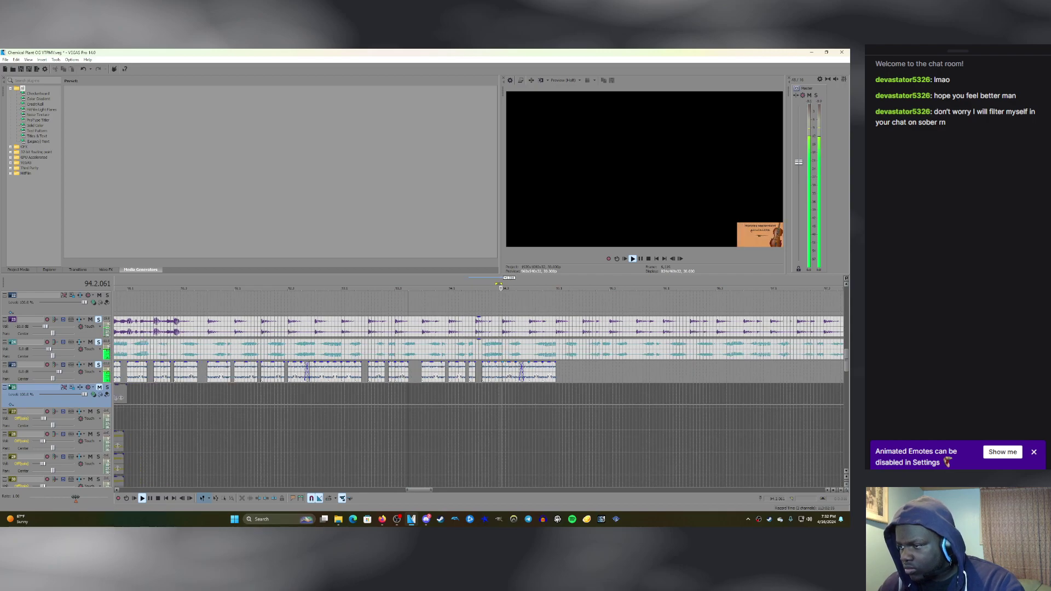
pyautogui.press('space')
# Mute the sample track and play the reference from the event at 94.3.032 and from 94.3.000.
pyautogui.click(91, 365)
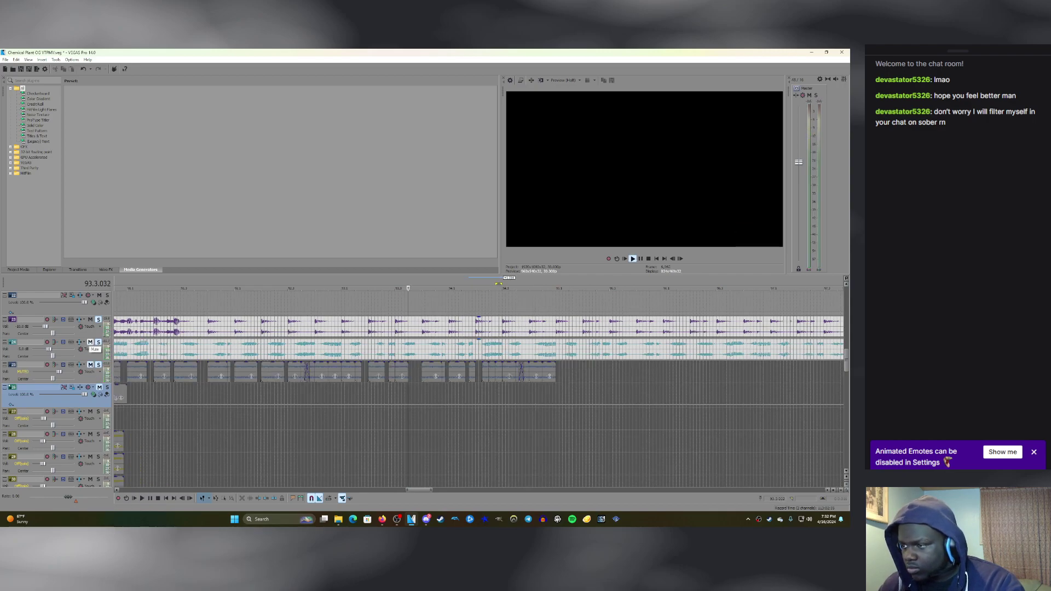
pyautogui.click(517, 372)
pyautogui.scroll(2, 520, 373)
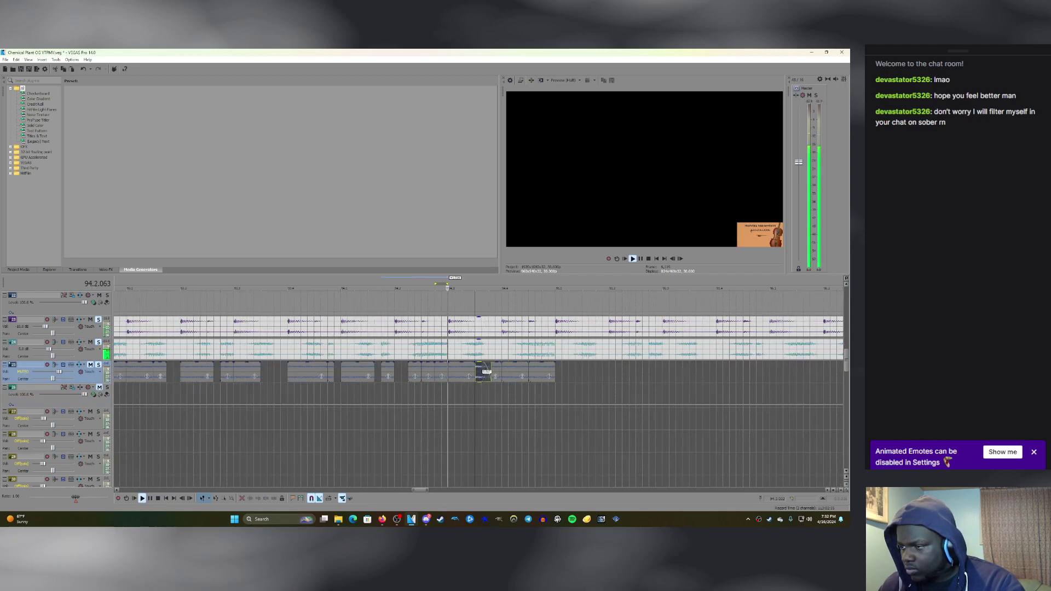
pyautogui.press('space')
pyautogui.click(450, 394)
pyautogui.press('space')
pyautogui.press('space')
# Delete the short sample event just before 94.4.000, clear the leftover fade on the event at 94.3.032, and replay from 94.3.000.
pyautogui.click(495, 372)
pyautogui.press('Delete')
pyautogui.moveTo(482, 364); pyautogui.dragTo(492, 364)
pyautogui.click(450, 394)
pyautogui.press('space')
pyautogui.press('space')
# Loop the sample event at 94.3.000 with the sample track unmuted.
pyautogui.doubleClick(460, 372)
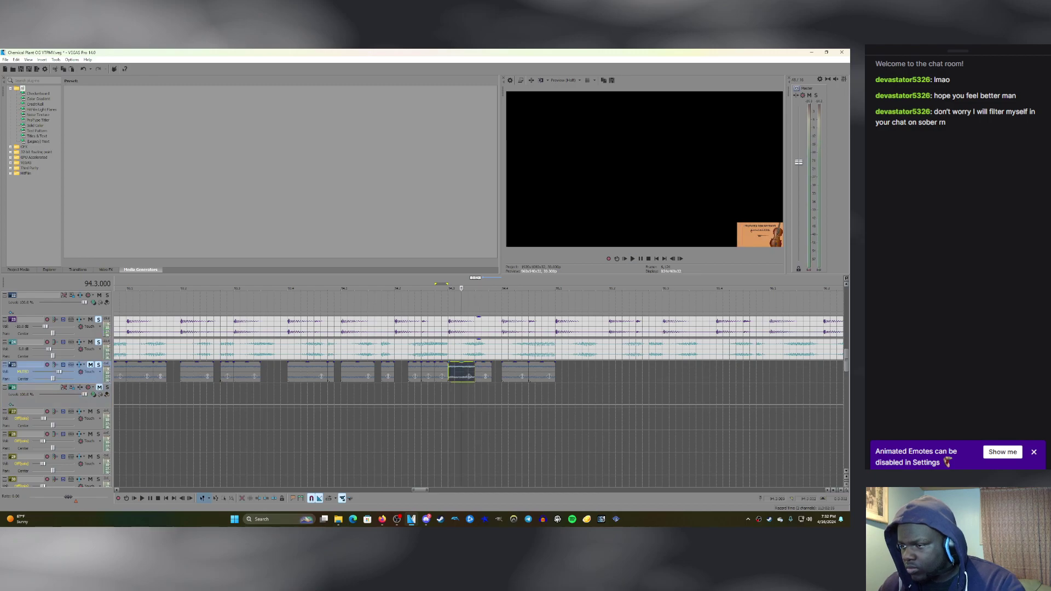
pyautogui.press('q')
pyautogui.press('space')
pyautogui.press('z')
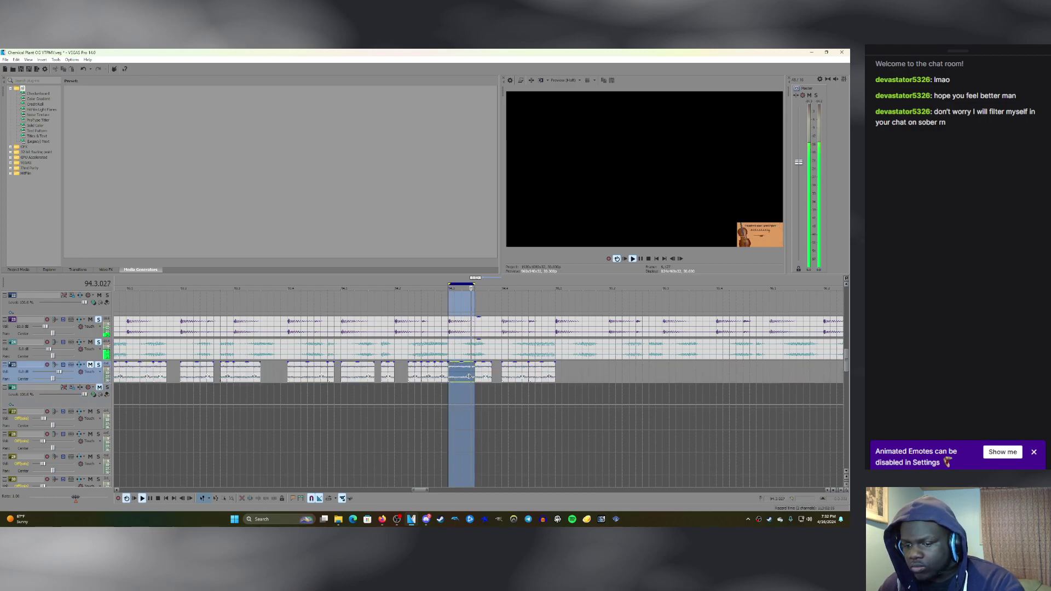
# Loop the sample event at 94.3.032, compare it with the reference using the mutes, and trim its end to about 94.3.048.
pyautogui.scroll(1, 478, 372)
pyautogui.doubleClick(498, 373)
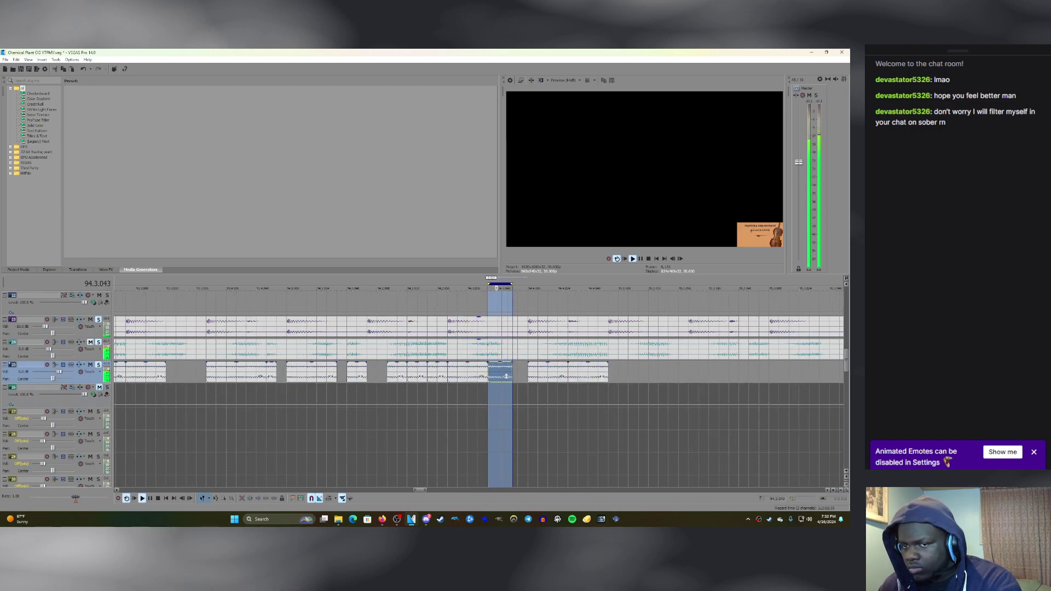
pyautogui.click(90, 342)
pyautogui.click(90, 364)
pyautogui.click(90, 342)
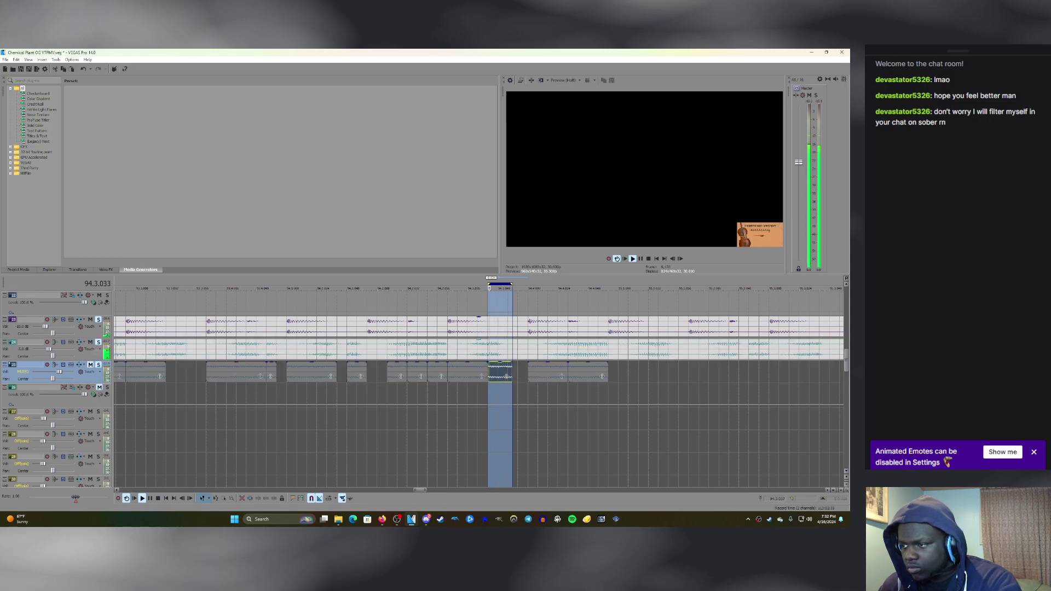
pyautogui.press('m')
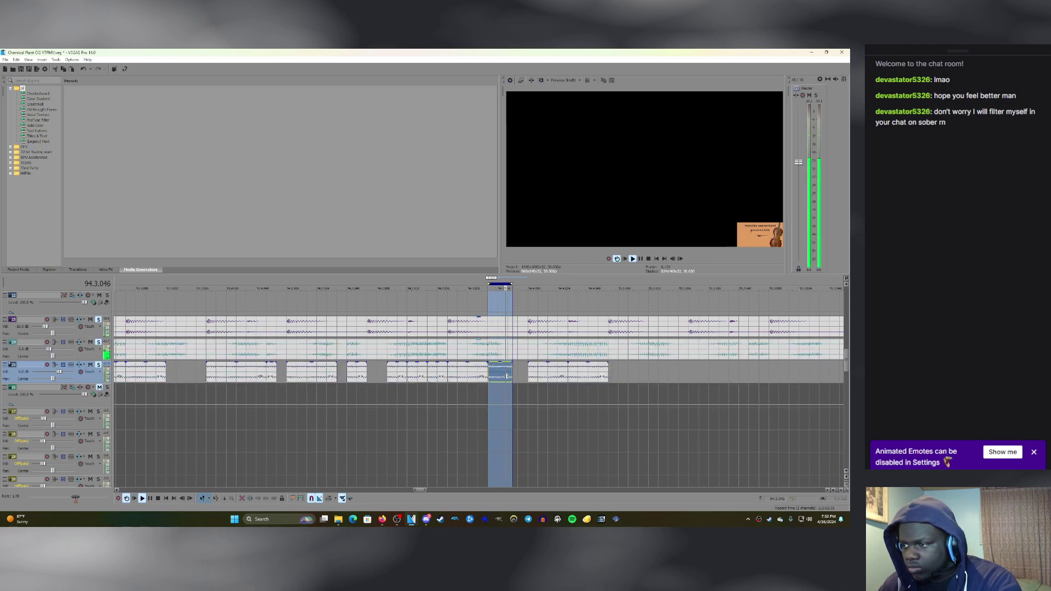
pyautogui.moveTo(511, 372); pyautogui.dragTo(507, 372)
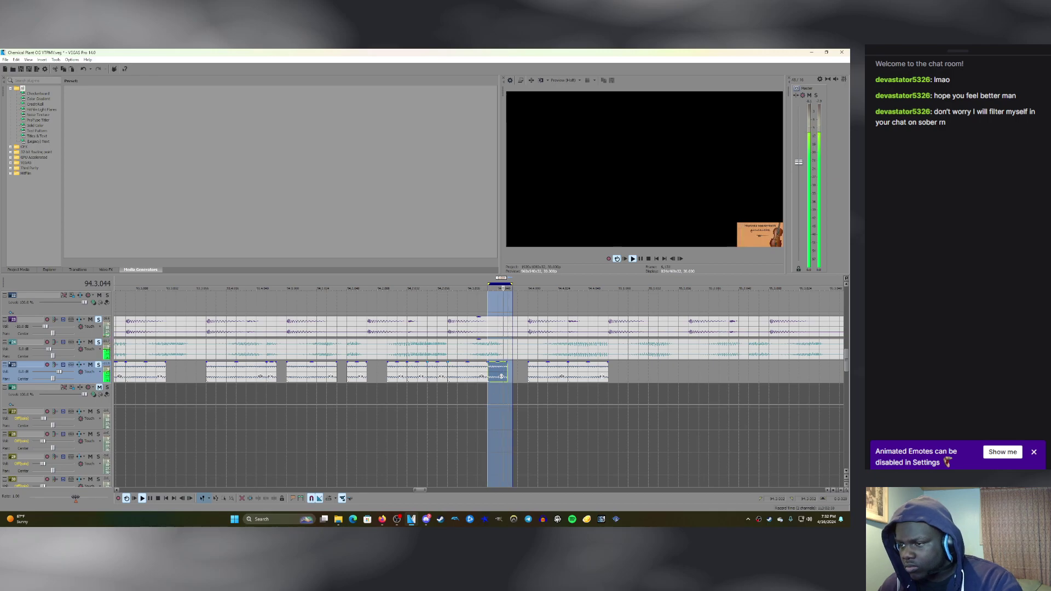
# Turn off looping and replay both tracks from 94.2.016.
pyautogui.click(388, 394)
pyautogui.press('q')
pyautogui.scroll(-1, 479, 390)
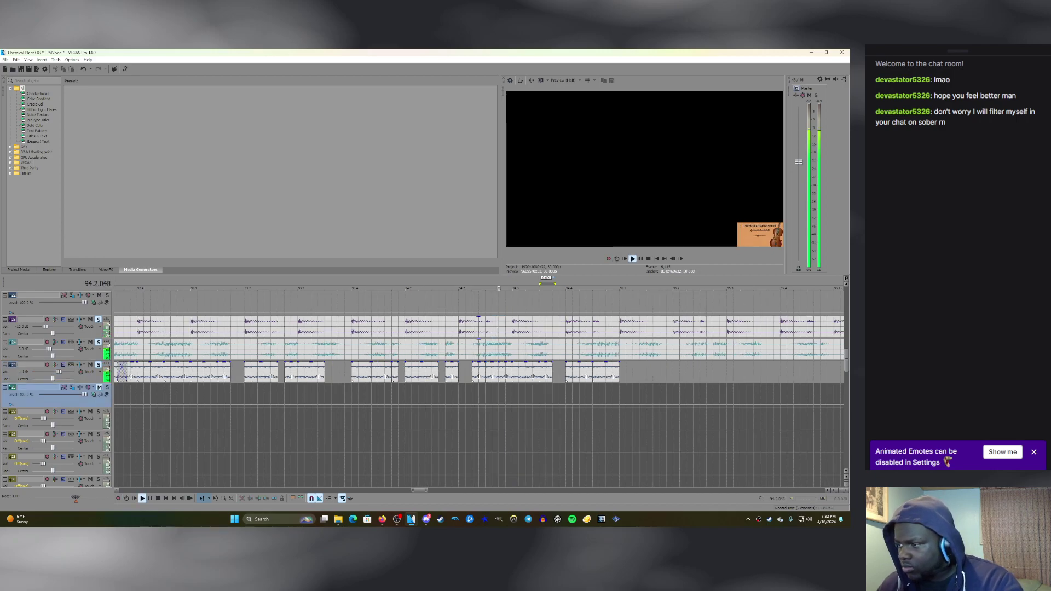
# Loop the sample event at 94.4.000, split it at about 94.4.008, and crossfade the two pieces up to about 94.4.018.
pyautogui.doubleClick(586, 377)
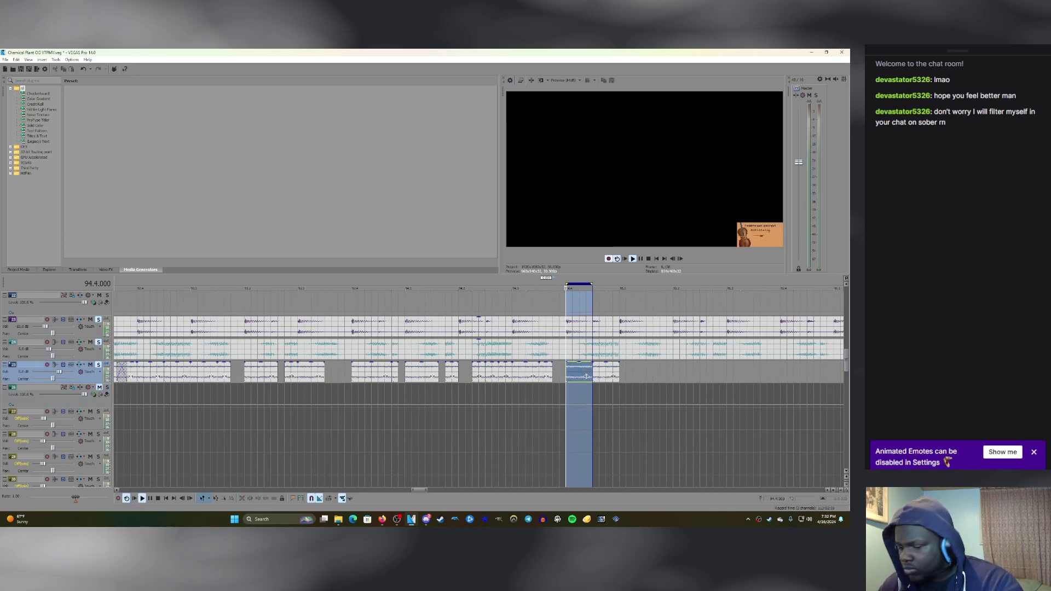
pyautogui.scroll(1, 479, 390)
pyautogui.scroll(3, 479, 390)
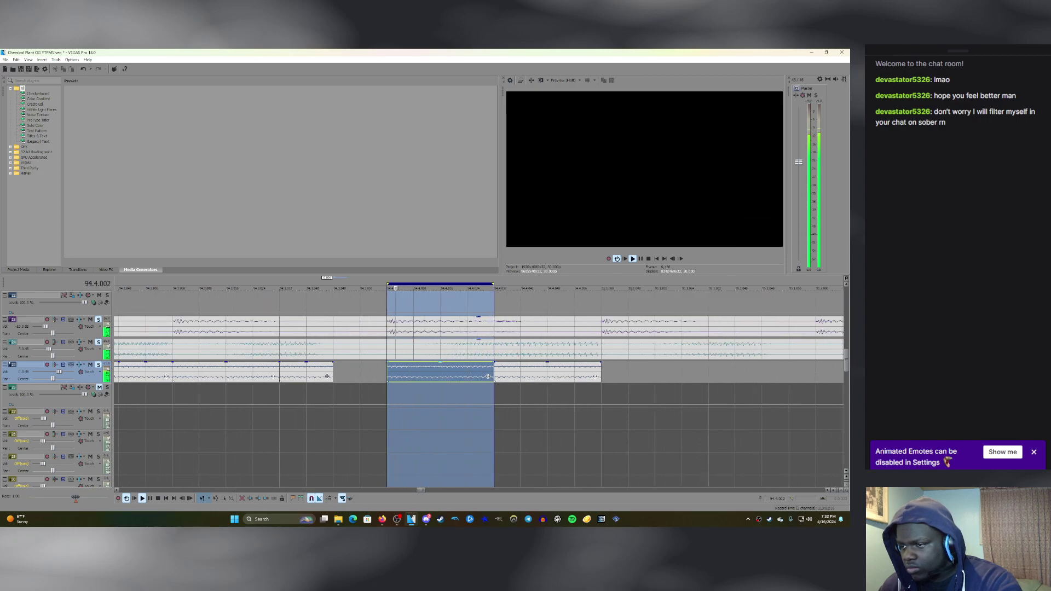
pyautogui.click(414, 376)
pyautogui.press('s')
pyautogui.moveTo(413, 371); pyautogui.dragTo(448, 371)
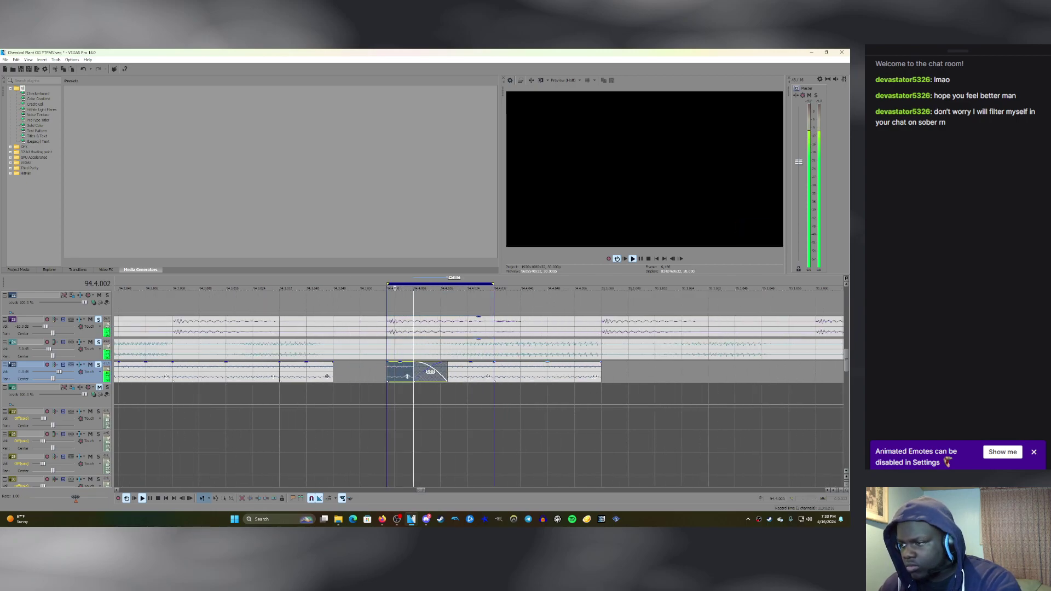
pyautogui.press('Down')
pyautogui.press('Down')
pyautogui.press('Down')
pyautogui.press('Down')
pyautogui.press('Down')
pyautogui.press('Down')
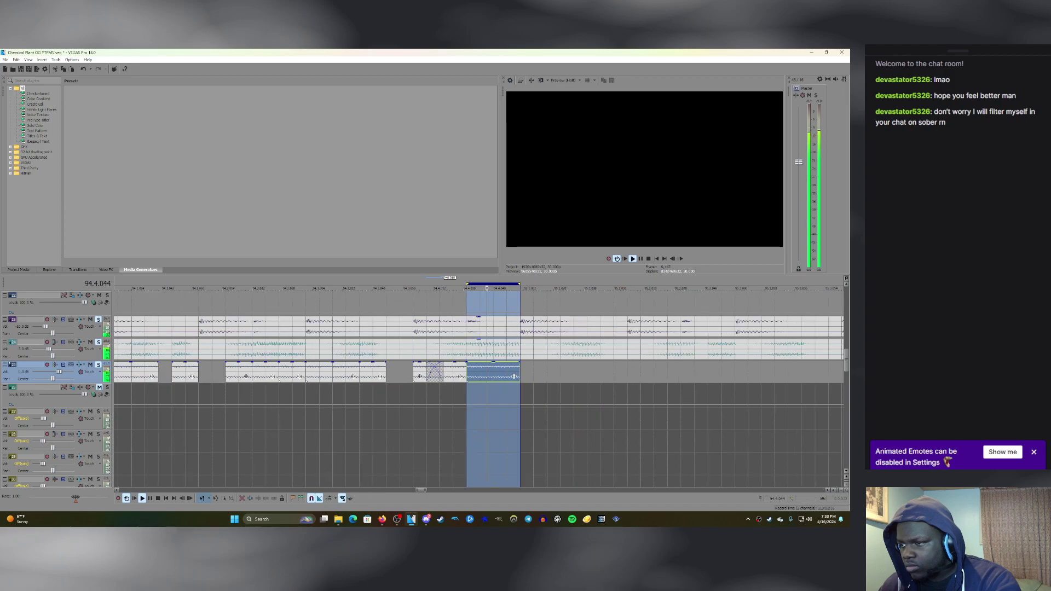
# Turn off looping and play from 91.2.000, muting the sample track to hear the reference alone, then unmute it and stop.
pyautogui.click(321, 394)
pyautogui.press('q')
pyautogui.press('space')
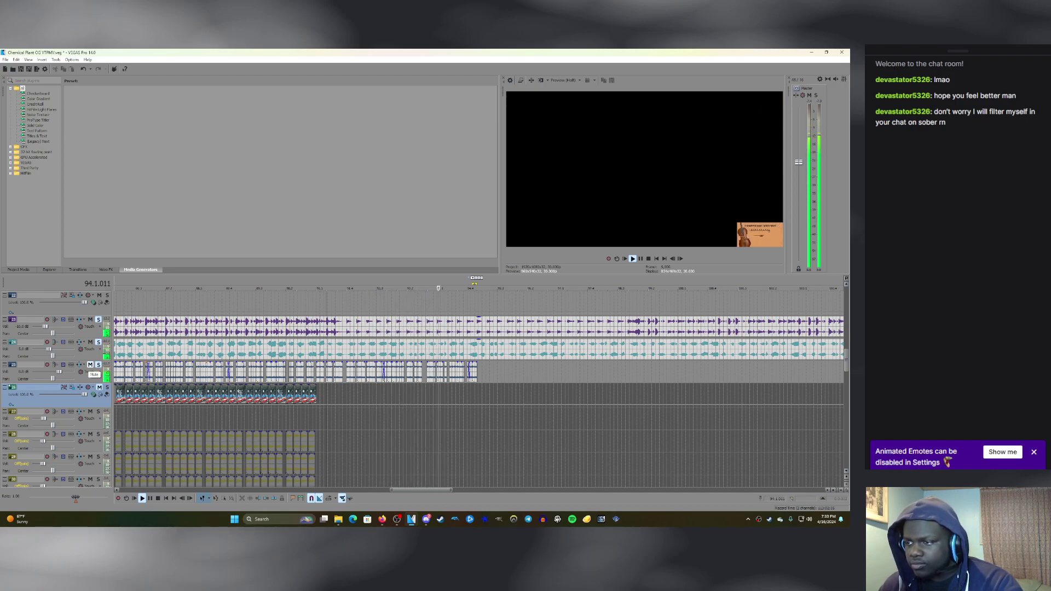
pyautogui.click(90, 365)
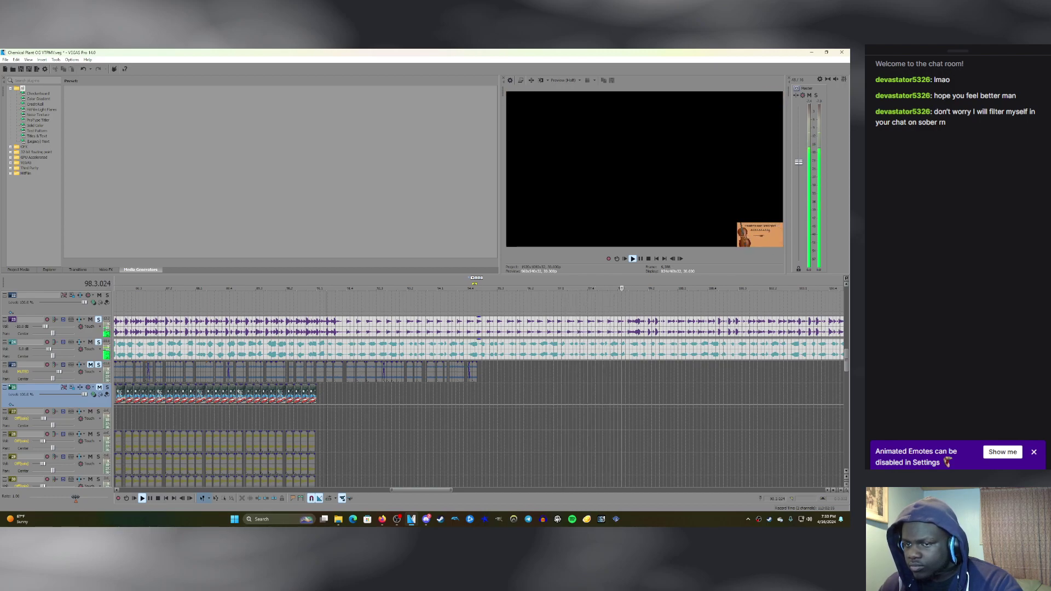
pyautogui.press('space')
pyautogui.click(90, 365)
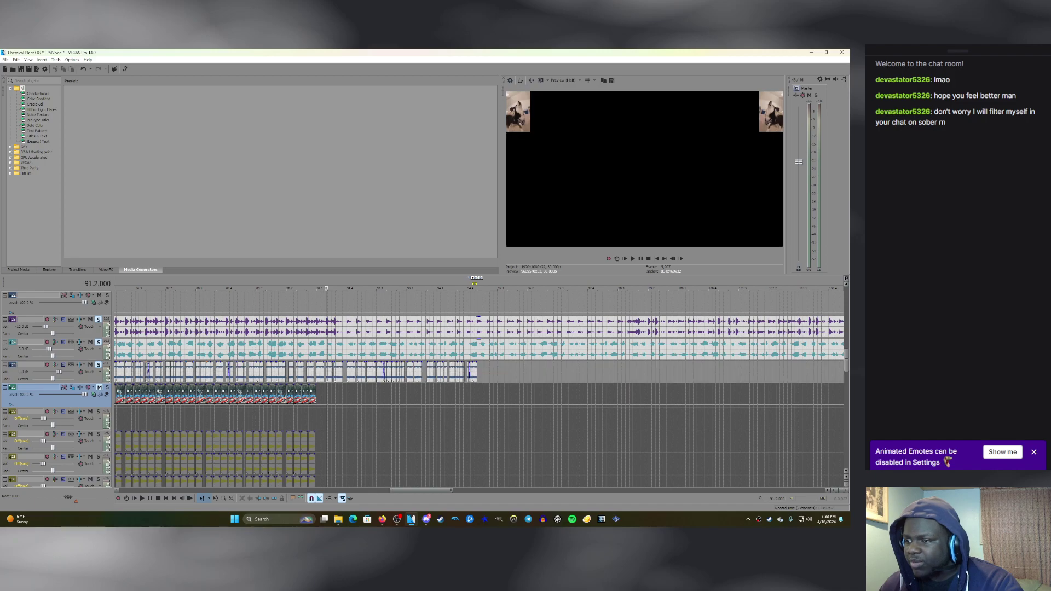
# Replay both tracks around bars 92 and 93 to check the sample events against the reference melody.
pyautogui.click(386, 395)
pyautogui.press('space')
pyautogui.scroll(2, 386, 394)
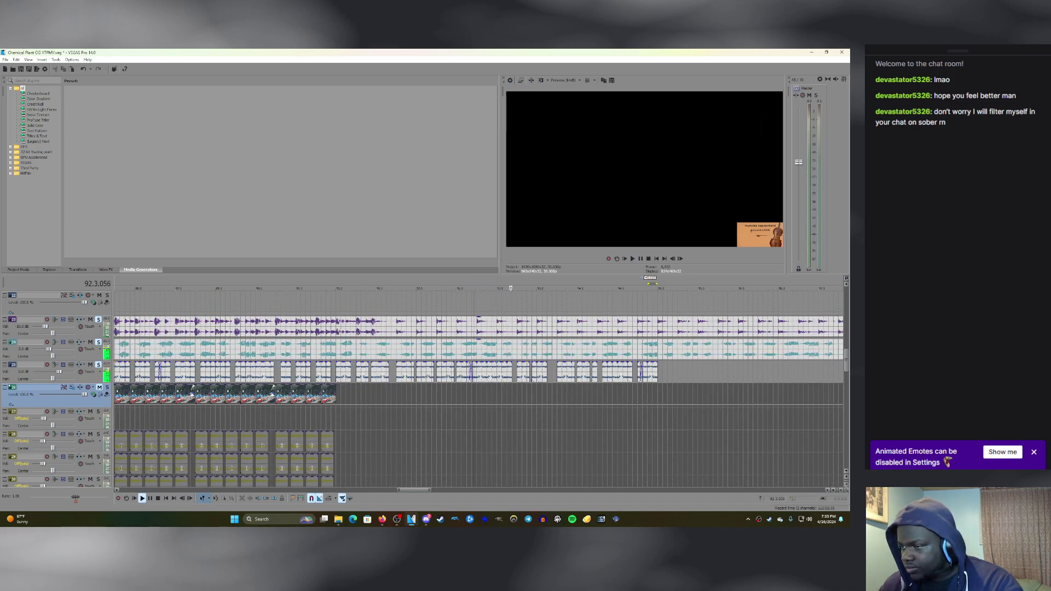
pyautogui.press('space')
pyautogui.press('space')
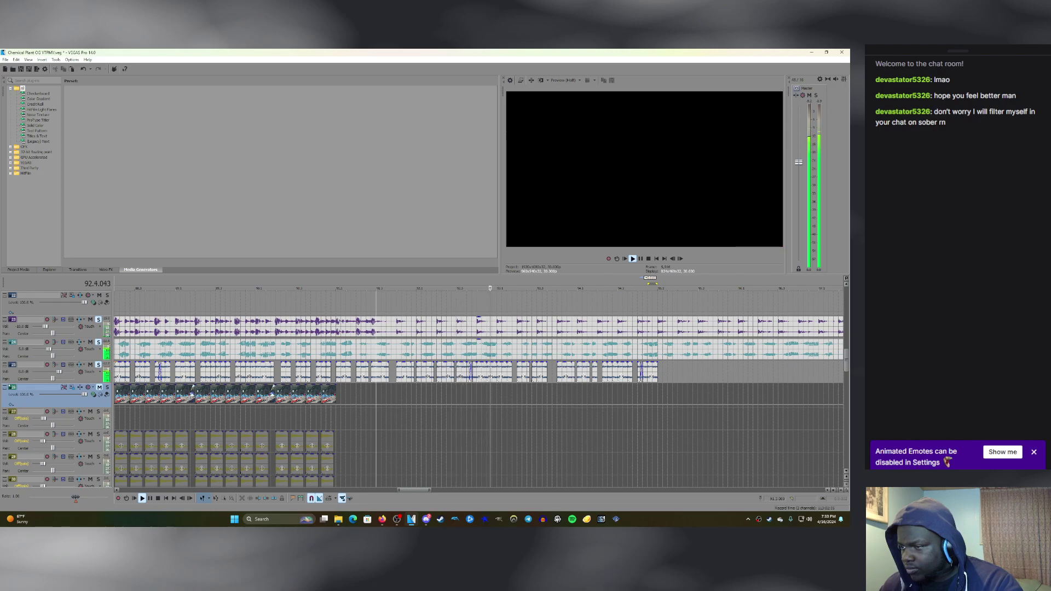
pyautogui.press('space')
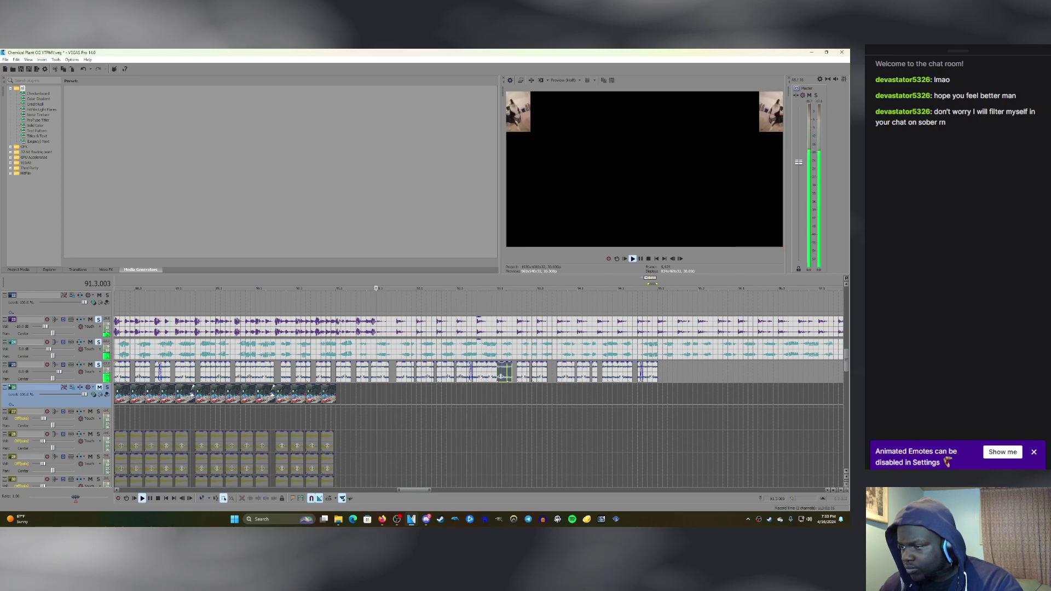
pyautogui.press('space')
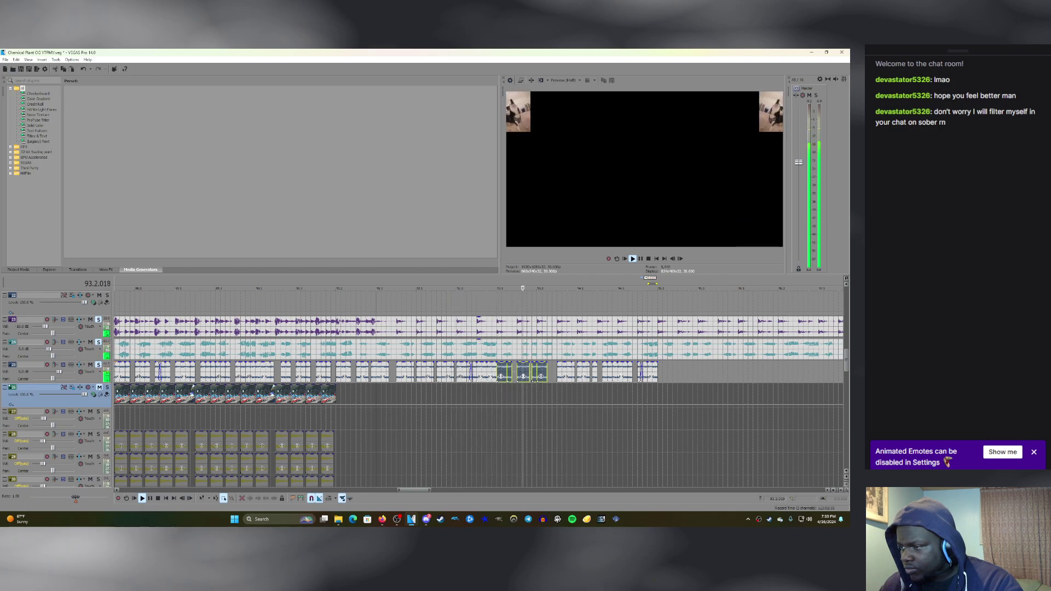
pyautogui.click(533, 395)
pyautogui.scroll(3, 532, 395)
pyautogui.hotkey('ctrl', 'd')
pyautogui.press('space')
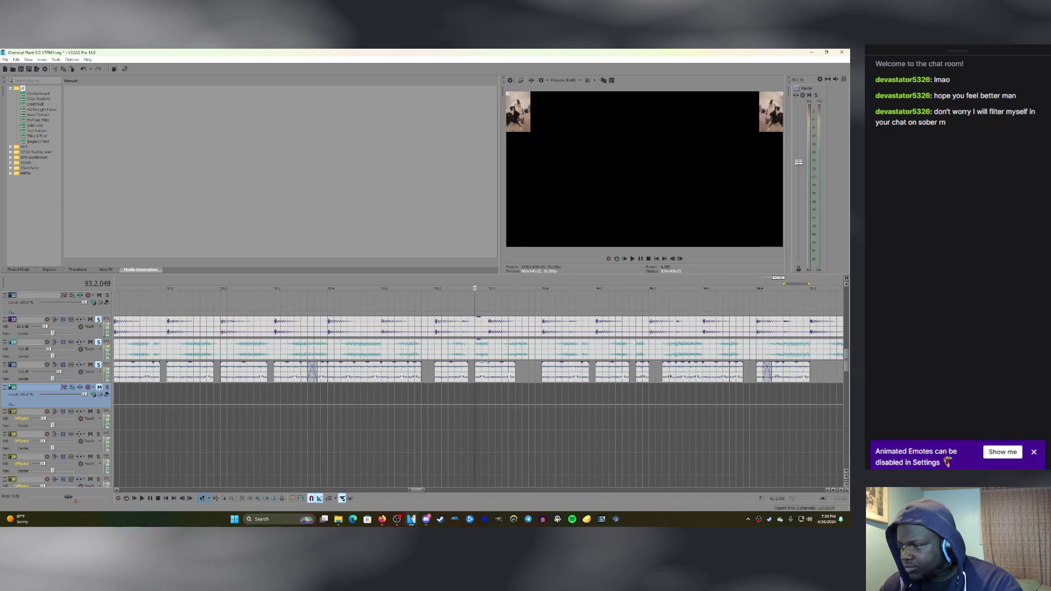
# Copy the short sample event at 93.2.048, paste it at 93.3.032, and loop the pasted event to hear it.
pyautogui.rightClick(483, 369)
pyautogui.click(486, 215)
pyautogui.press('space')
pyautogui.press('space')
pyautogui.click(515, 372)
pyautogui.hotkey('ctrl', 'v')
pyautogui.doubleClick(522, 371)
pyautogui.click(617, 259)
pyautogui.press('space')
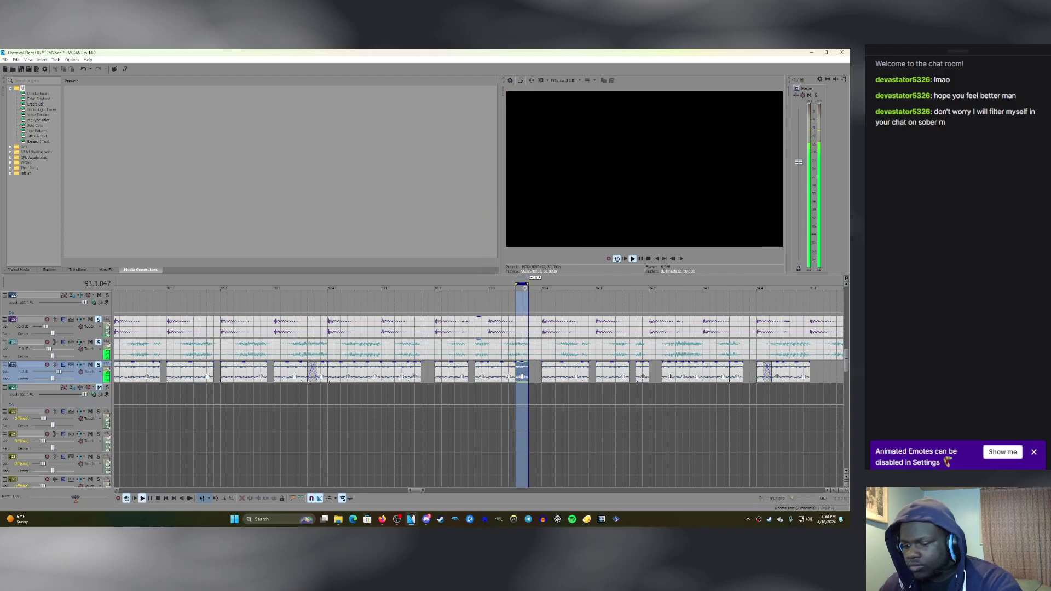
pyautogui.press('Down')
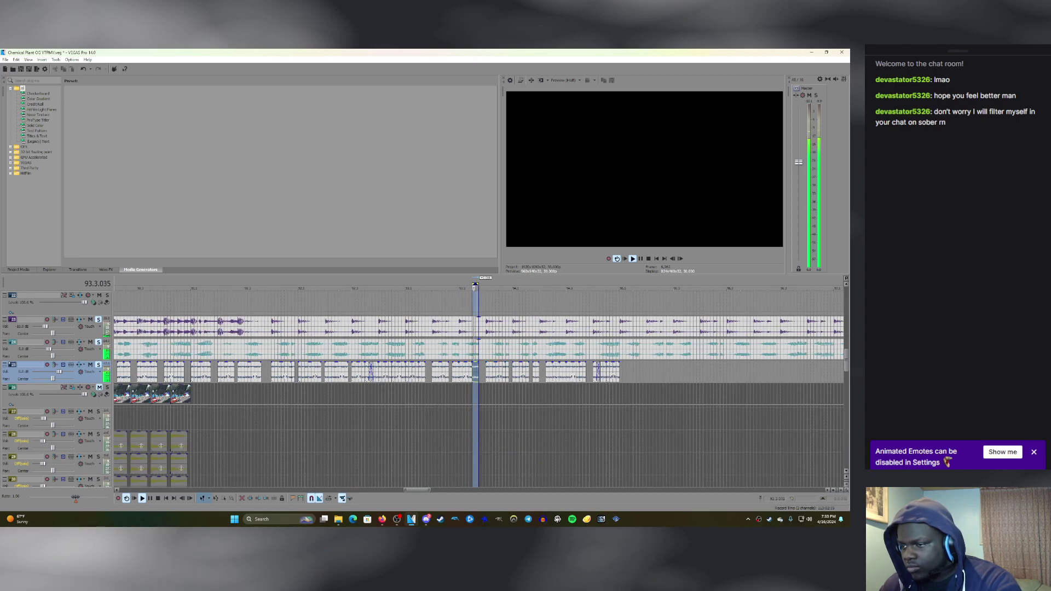
# Turn off looping and replay the sample and reference tracks, starting before bar 93 and again from 93.1.000.
pyautogui.click(418, 394)
pyautogui.press('space')
pyautogui.press('q')
pyautogui.press('space')
pyautogui.press('space')
pyautogui.click(385, 394)
pyautogui.press('space')
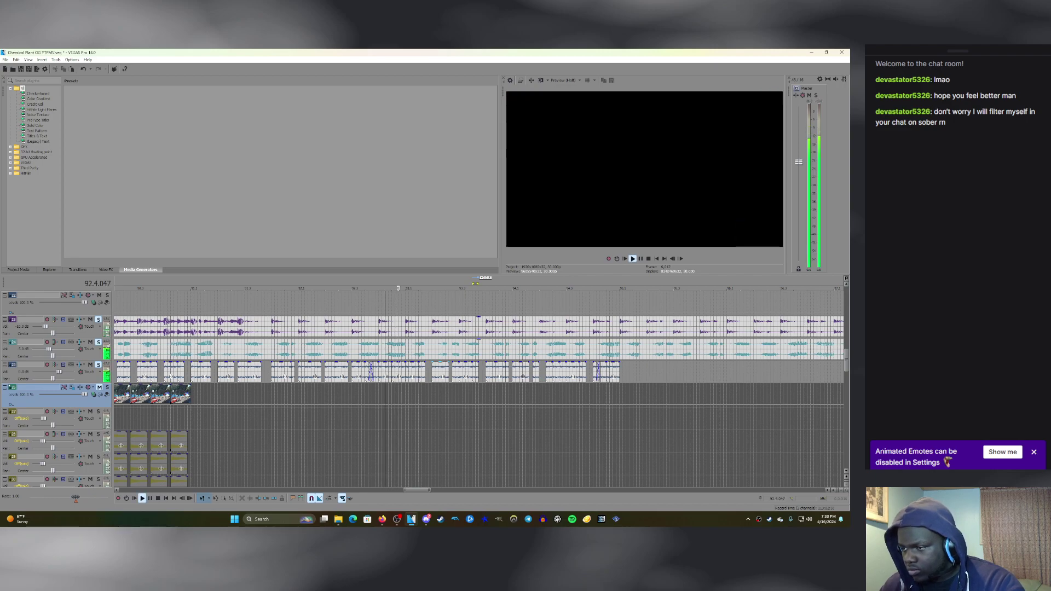
pyautogui.press('space')
pyautogui.click(405, 394)
pyautogui.press('space')
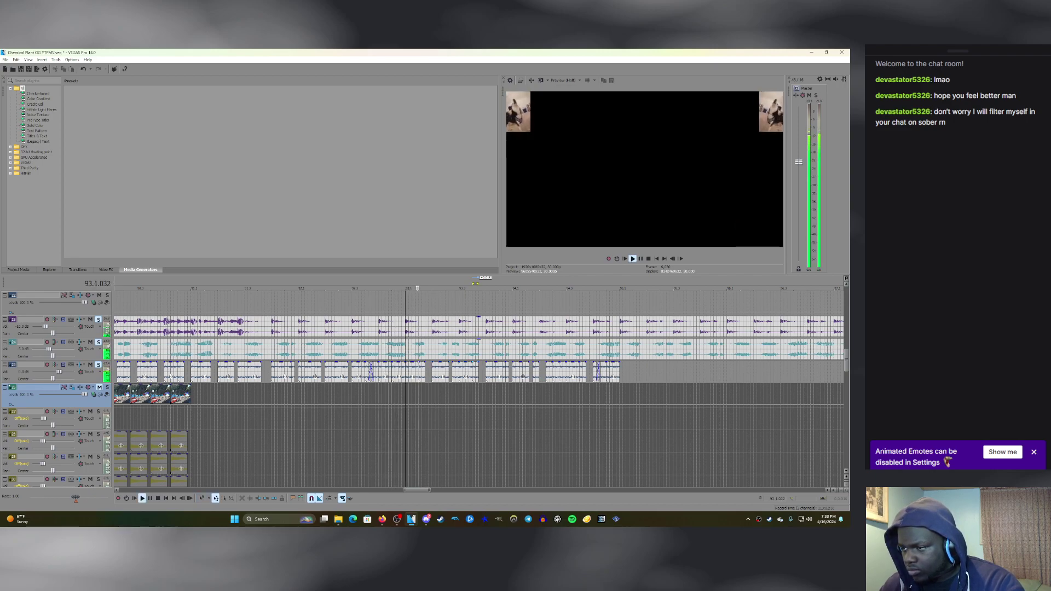
# Copy the group of sample events from 93.1.000 to 93.3.048.
pyautogui.press('d')
pyautogui.press('d')
pyautogui.moveTo(407, 366); pyautogui.dragTo(481, 370)
pyautogui.rightClick(412, 373)
pyautogui.click(424, 217)
pyautogui.scroll(-2, 483, 381)
pyautogui.press('d')
pyautogui.press('d')
pyautogui.press('space')
pyautogui.press('space')
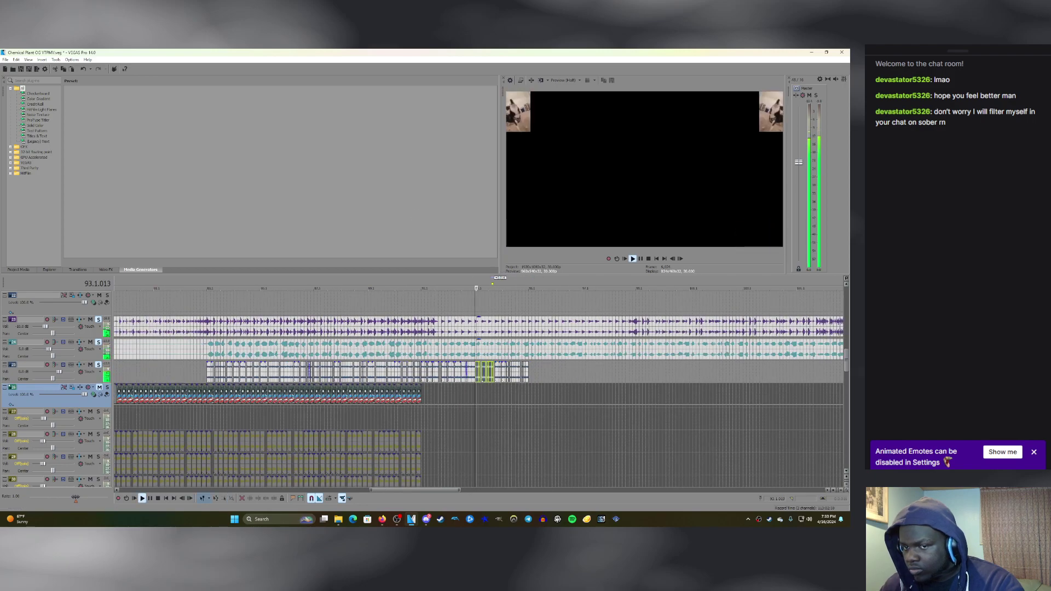
# Play through the end of bar 94 and paste the copied sample events at 95.1.000.
pyautogui.click(520, 375)
pyautogui.scroll(4, 520, 375)
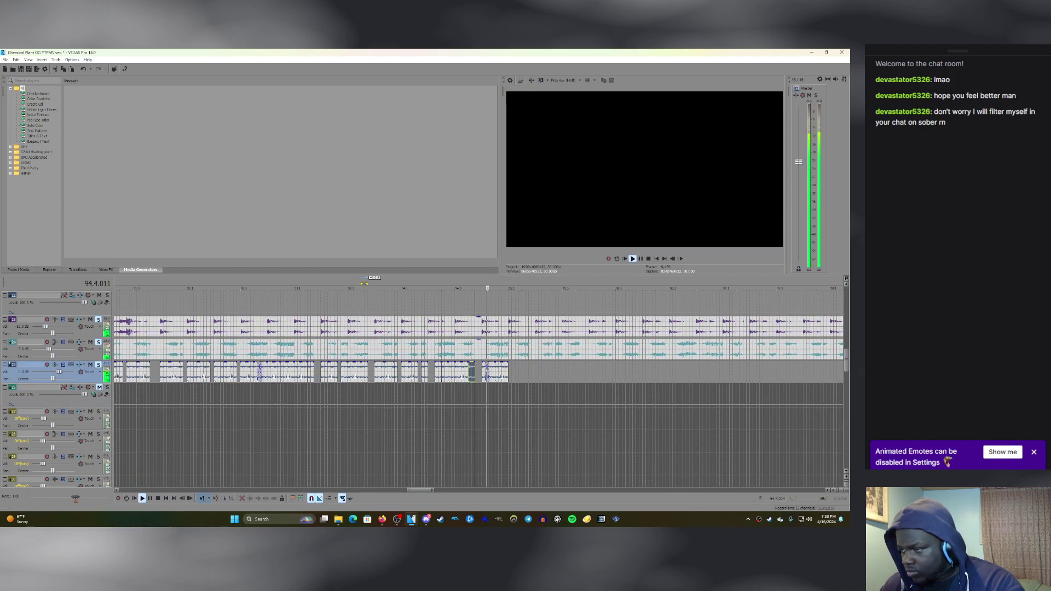
pyautogui.press('space')
pyautogui.click(500, 375)
pyautogui.press('space')
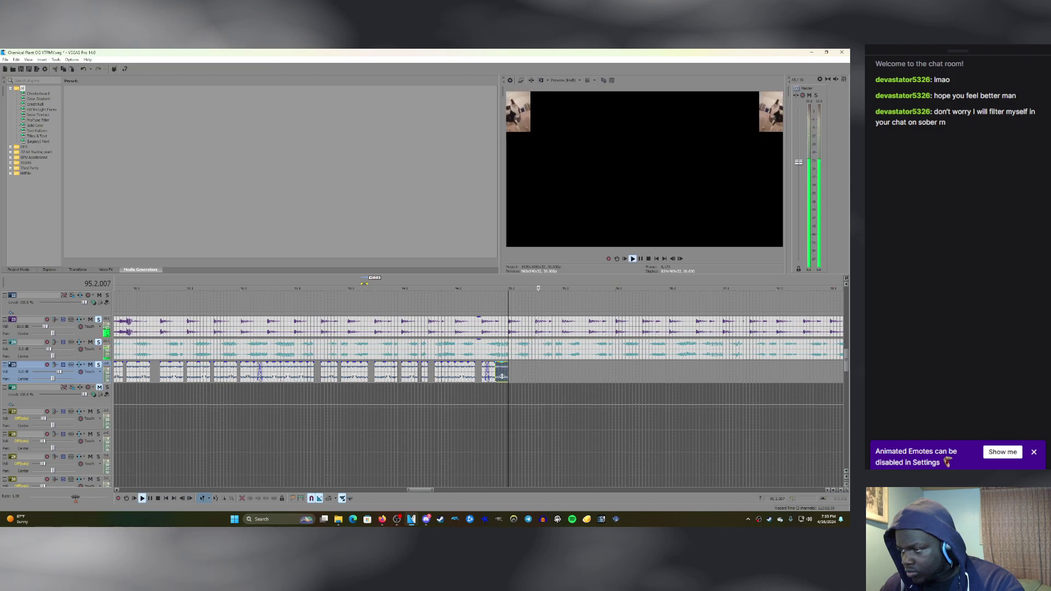
pyautogui.press('space')
pyautogui.hotkey('ctrl', 'v')
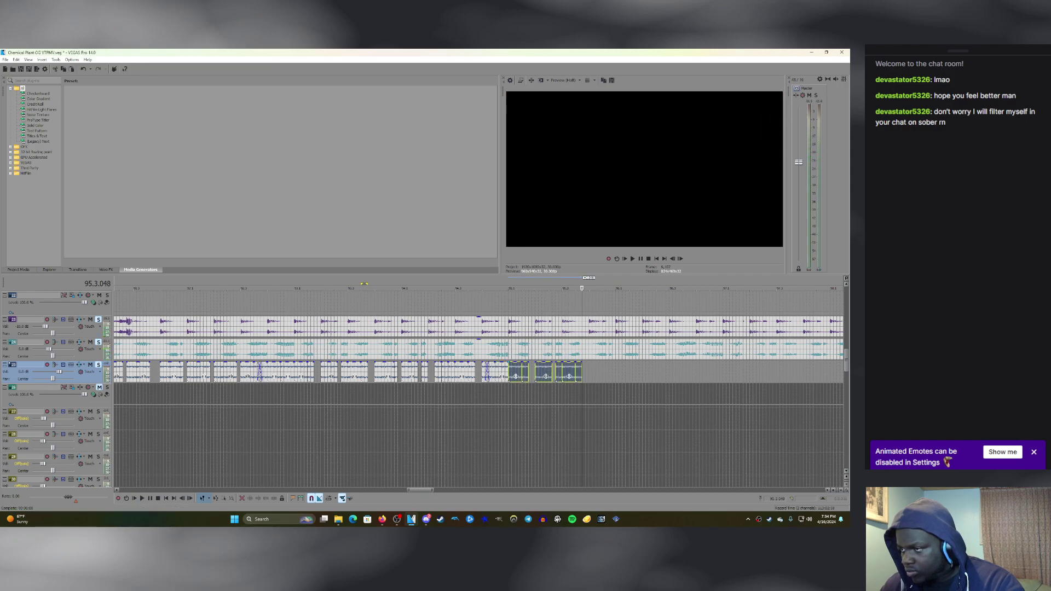
# Play from 95.1.000, comparing the pasted sample events with the reference by muting and unmuting the sample track.
pyautogui.click(508, 288)
pyautogui.press('space')
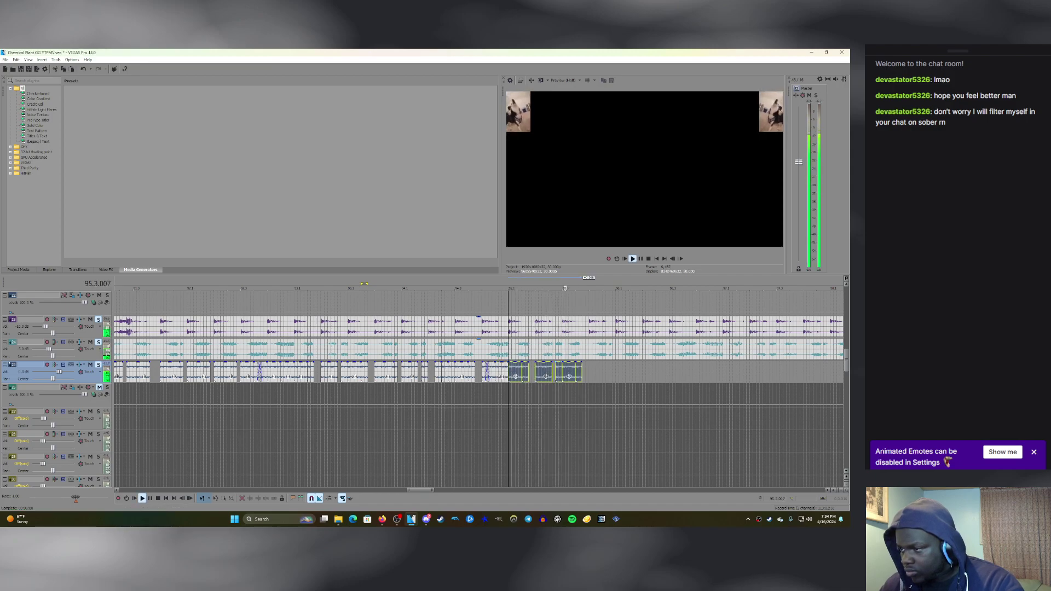
pyautogui.press('space')
pyautogui.click(90, 364)
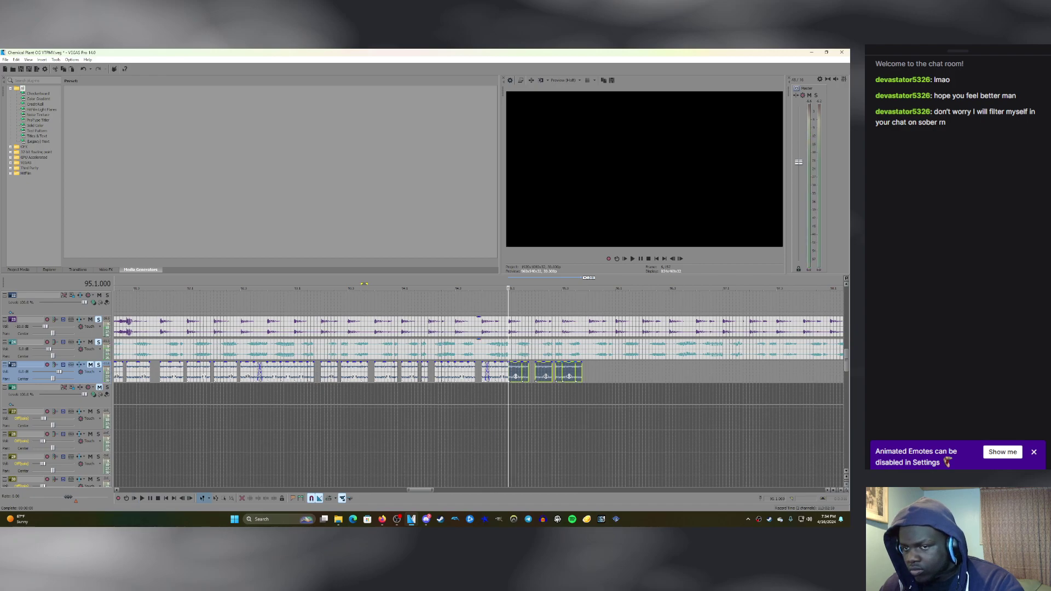
pyautogui.press('space')
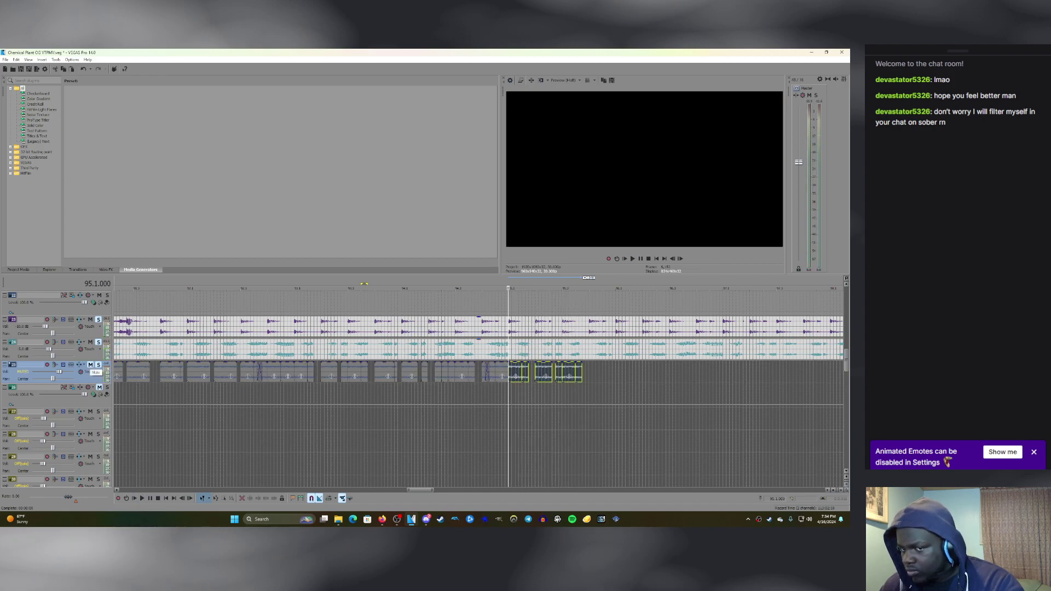
pyautogui.click(90, 365)
pyautogui.press('space')
# Select the first two pasted sample events in bar 95 and loop the range from 95.1.032 to 95.1.048.
pyautogui.scroll(3, 508, 372)
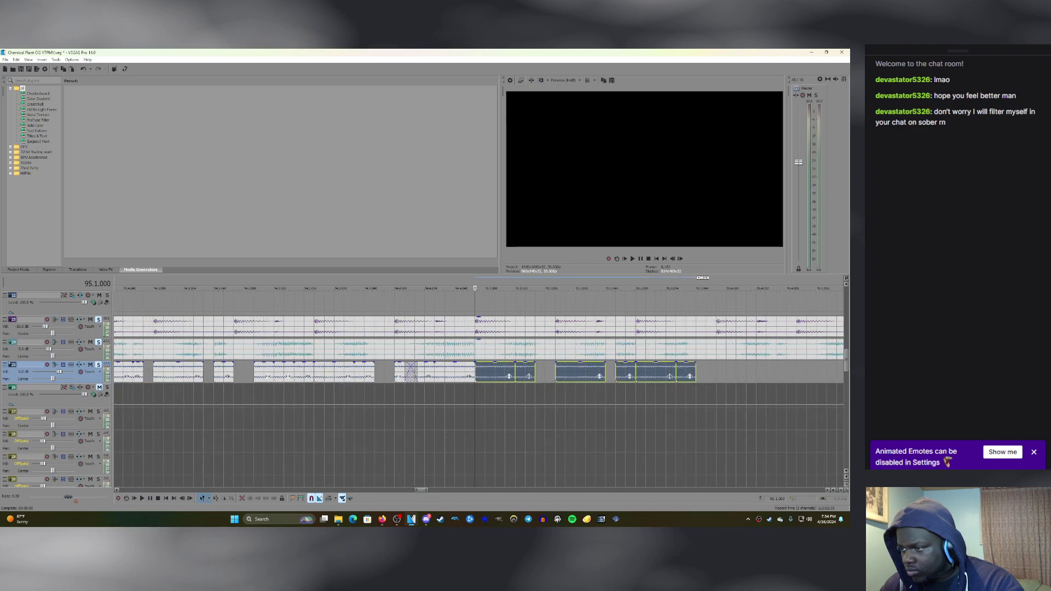
pyautogui.press('d')
pyautogui.moveTo(482, 394); pyautogui.dragTo(526, 368)
pyautogui.press('space')
pyautogui.press('space')
pyautogui.hotkey('ctrl', 'd')
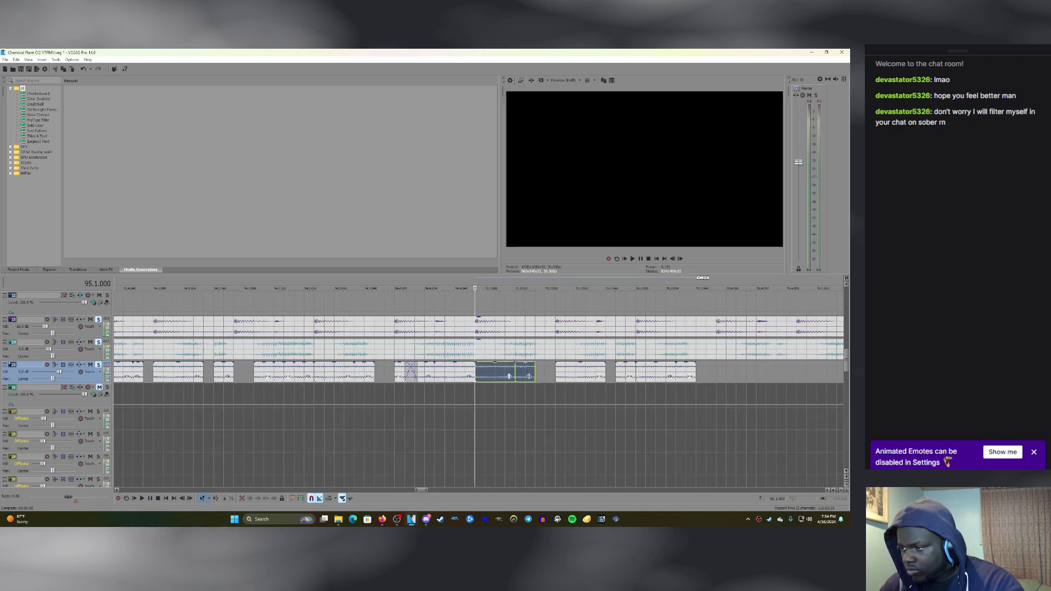
pyautogui.moveTo(535, 284); pyautogui.dragTo(516, 284)
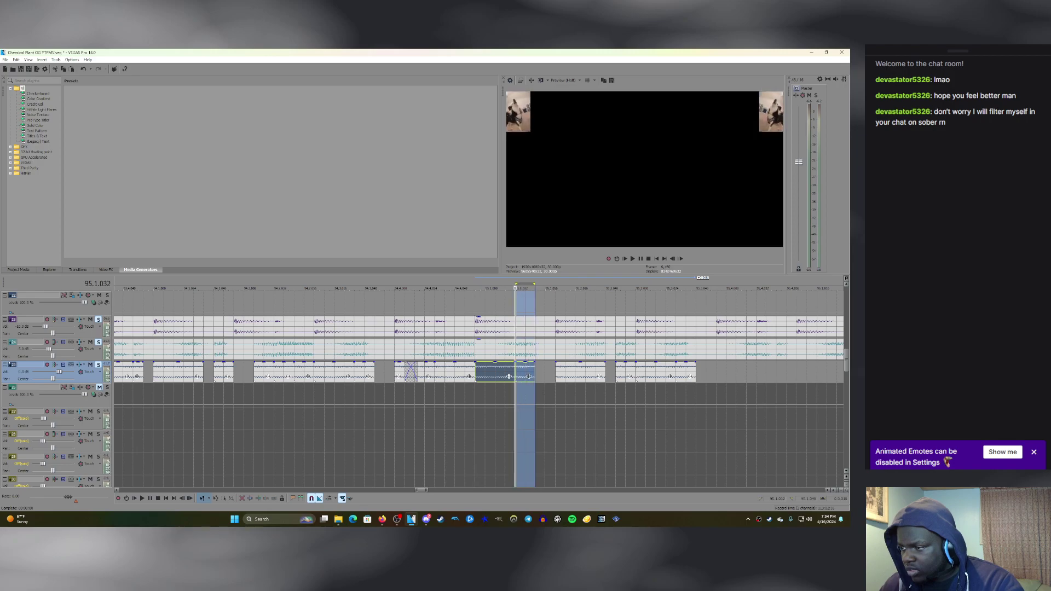
pyautogui.click(617, 259)
pyautogui.press('space')
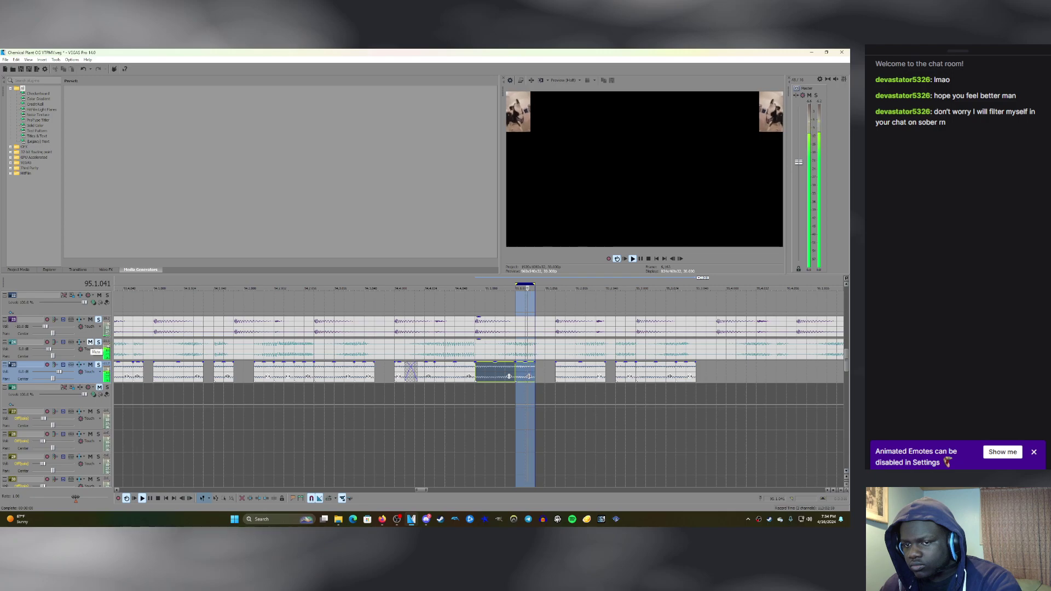
pyautogui.press('space')
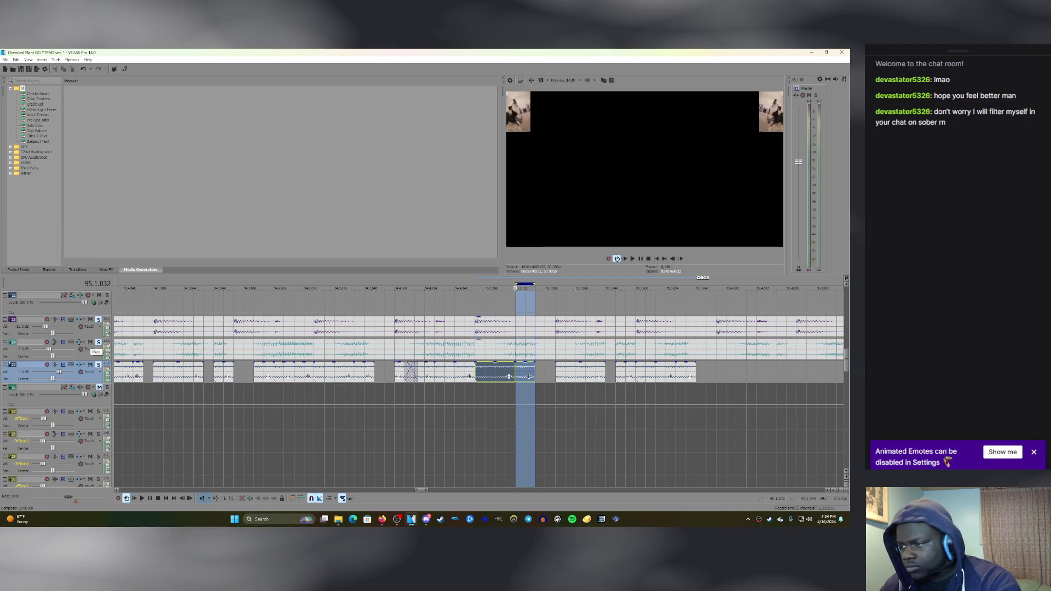
pyautogui.press('space')
# Loop the sample event at 95.1.000 and the one at 95.2.000 in turn, then stop playback.
pyautogui.doubleClick(509, 377)
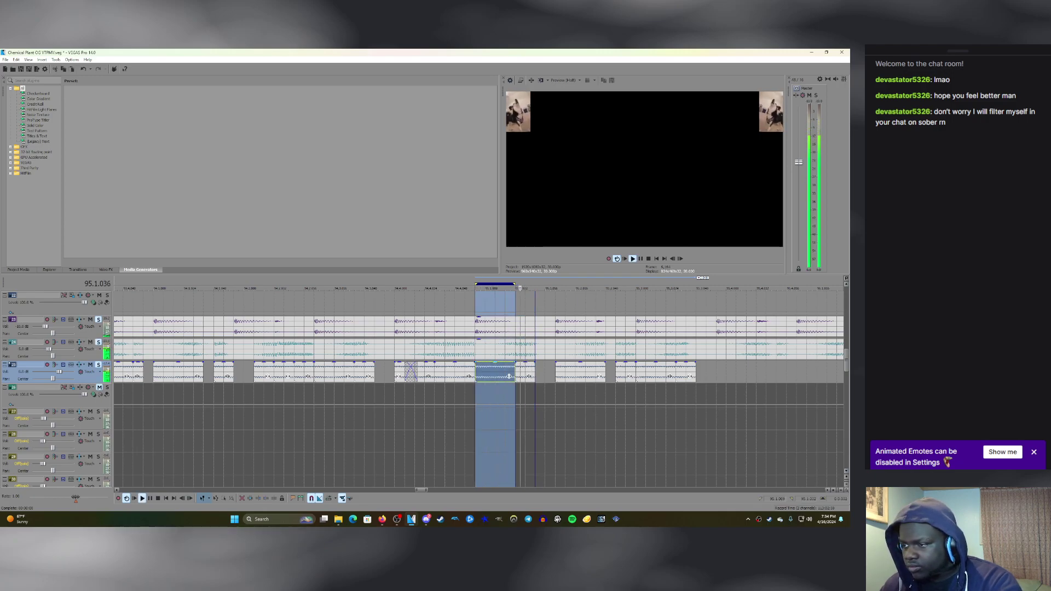
pyautogui.doubleClick(599, 377)
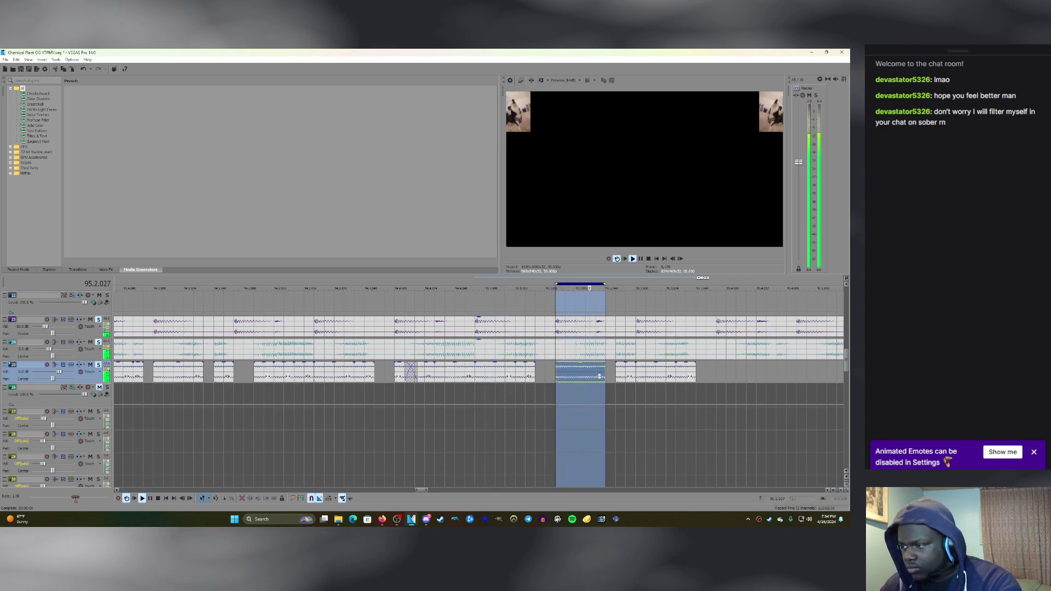
pyautogui.scroll(-2, 599, 376)
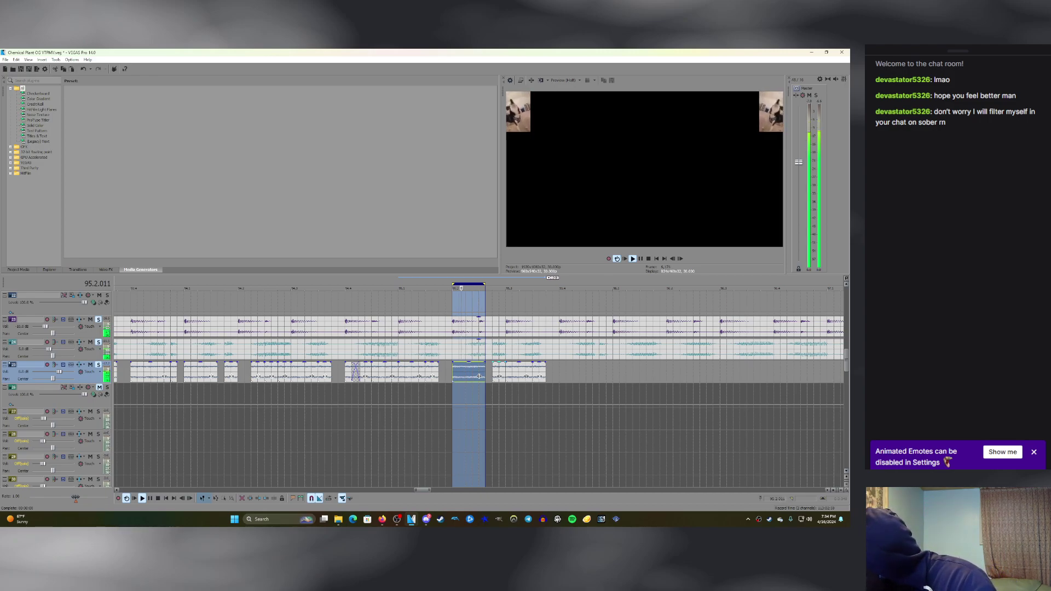
pyautogui.press('space')
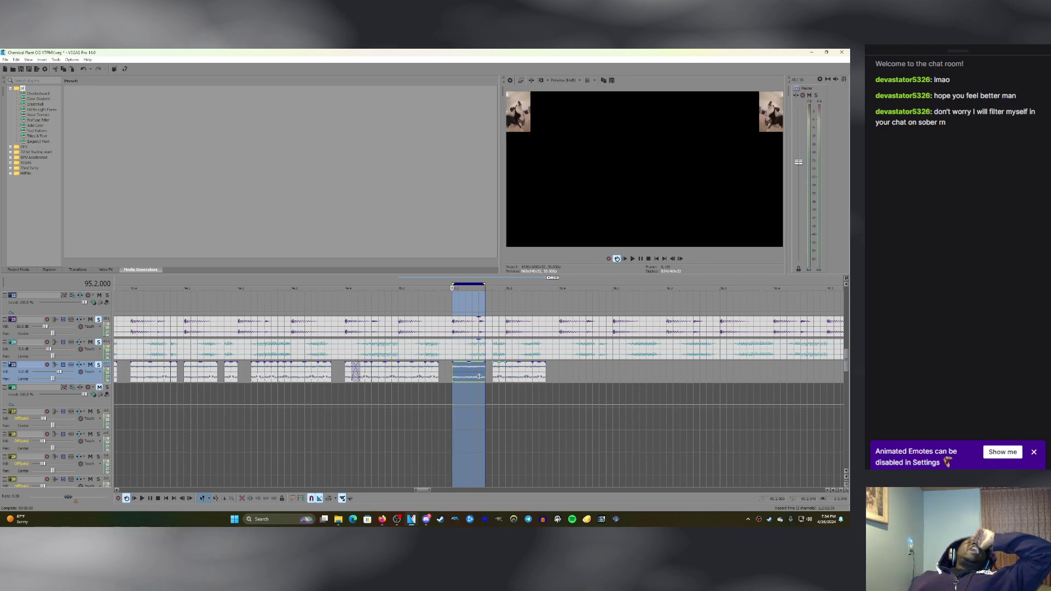